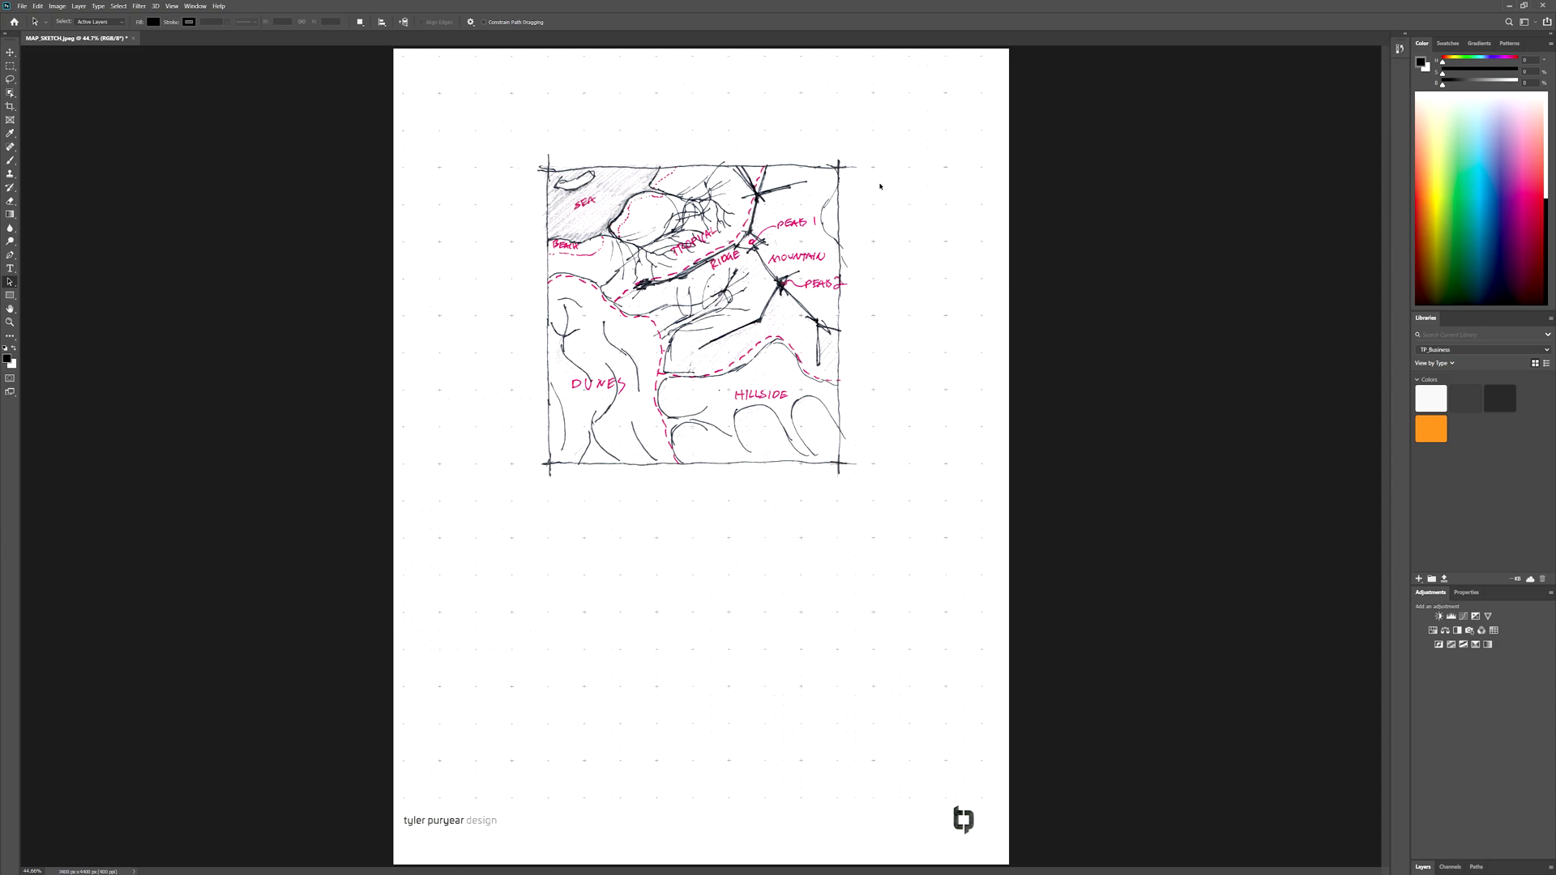
# - Crop the scanned page to the square map sketch frame and add a Levels adjustment
pyautogui.click(10, 106)
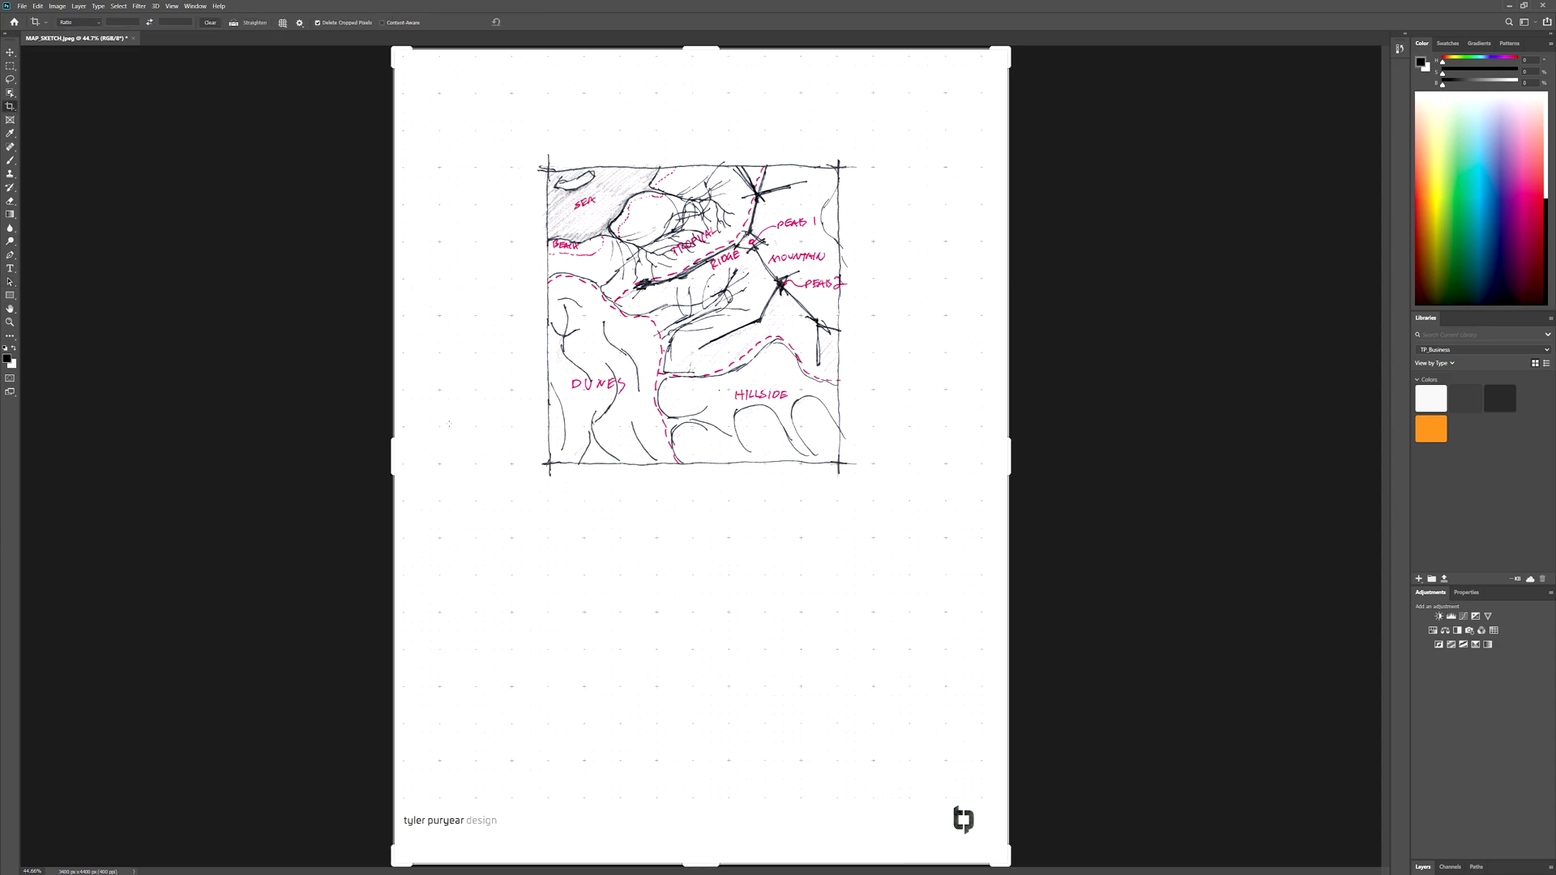
pyautogui.moveTo(396, 447); pyautogui.dragTo(468, 452)
pyautogui.moveTo(928, 458); pyautogui.dragTo(847, 451)
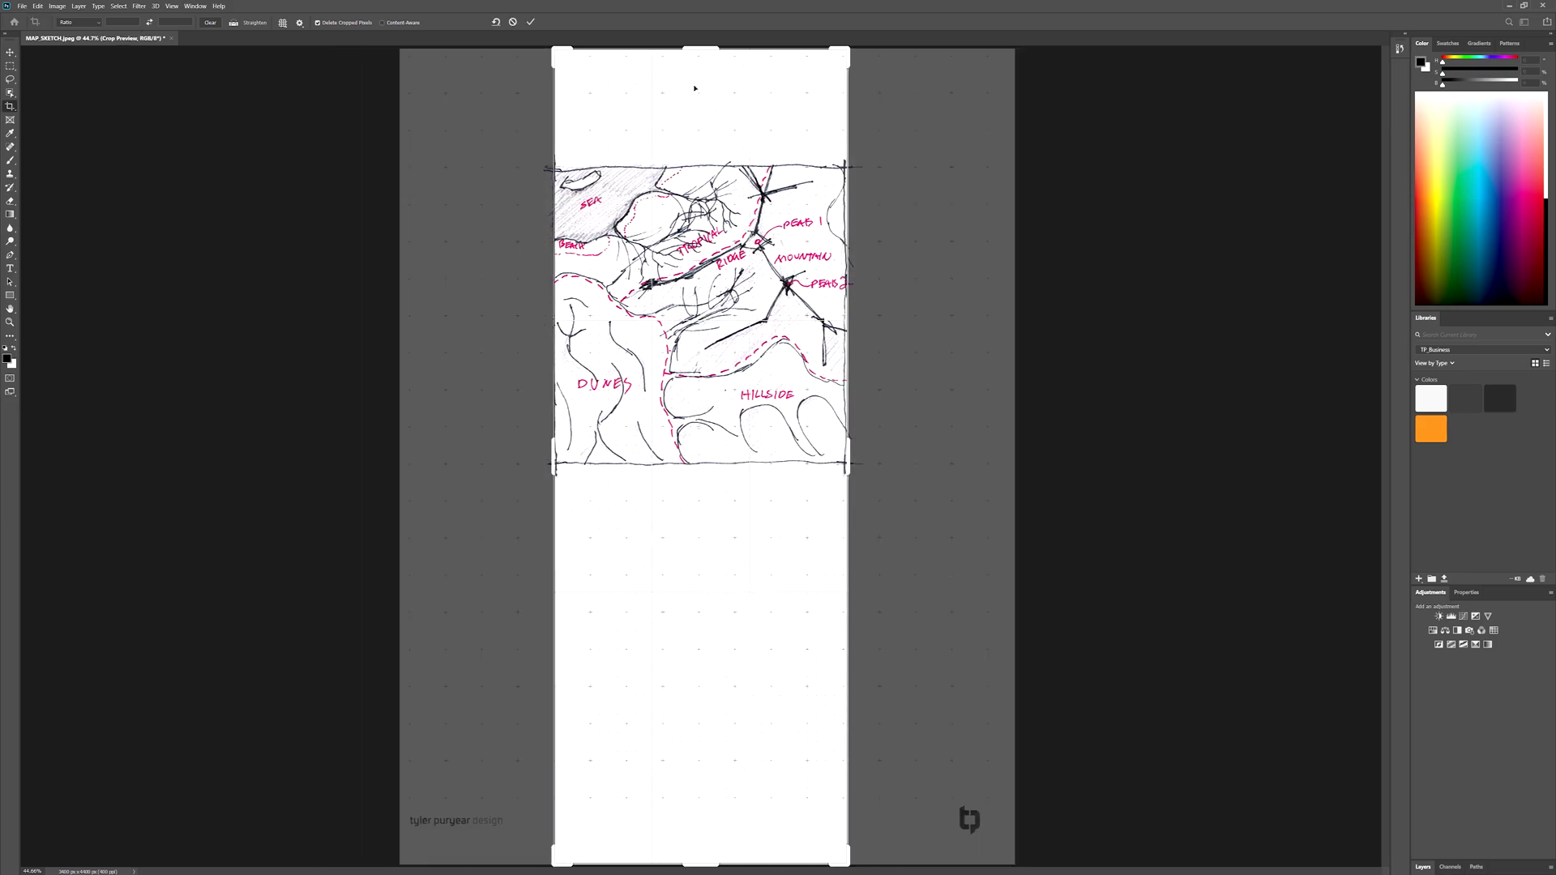
pyautogui.moveTo(701, 49); pyautogui.dragTo(702, 98)
pyautogui.moveTo(752, 803); pyautogui.dragTo(752, 603)
pyautogui.press('Return')
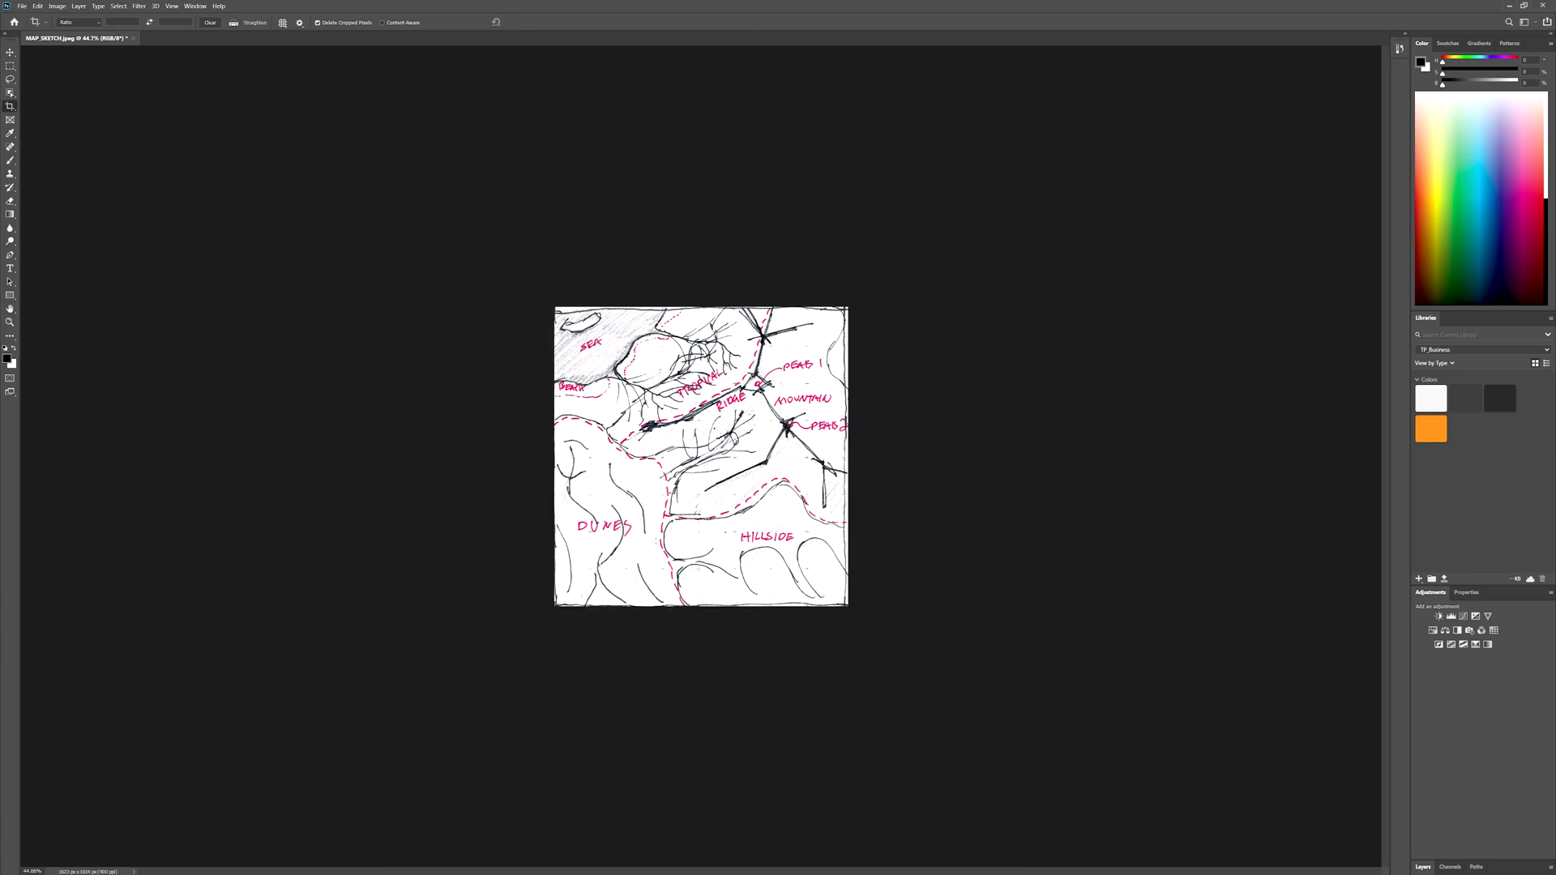
pyautogui.hotkey('ctrl', '1')
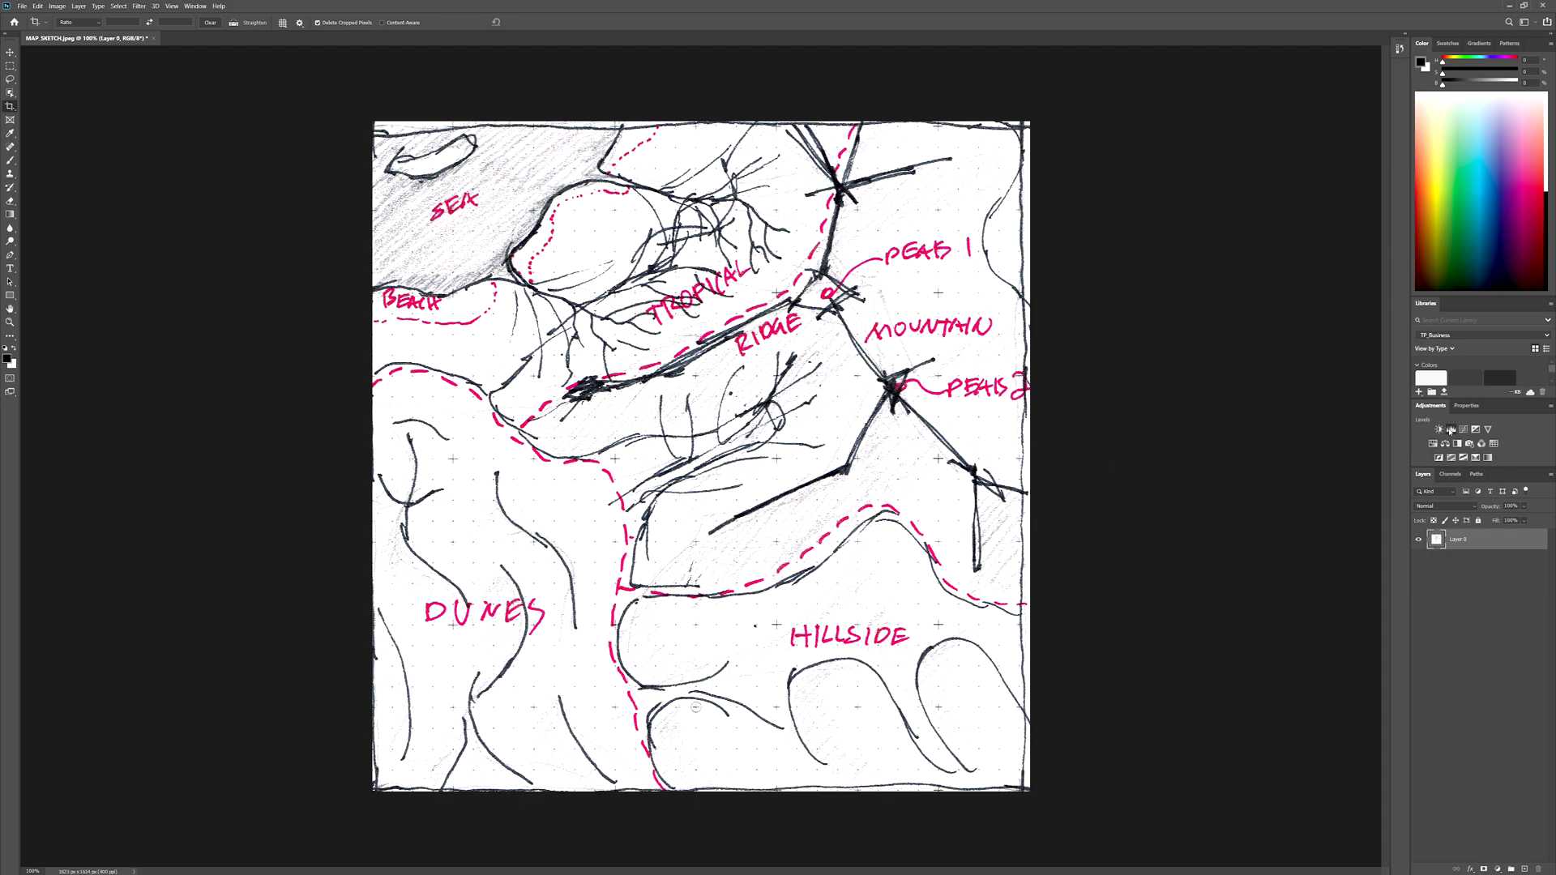
pyautogui.click(1451, 429)
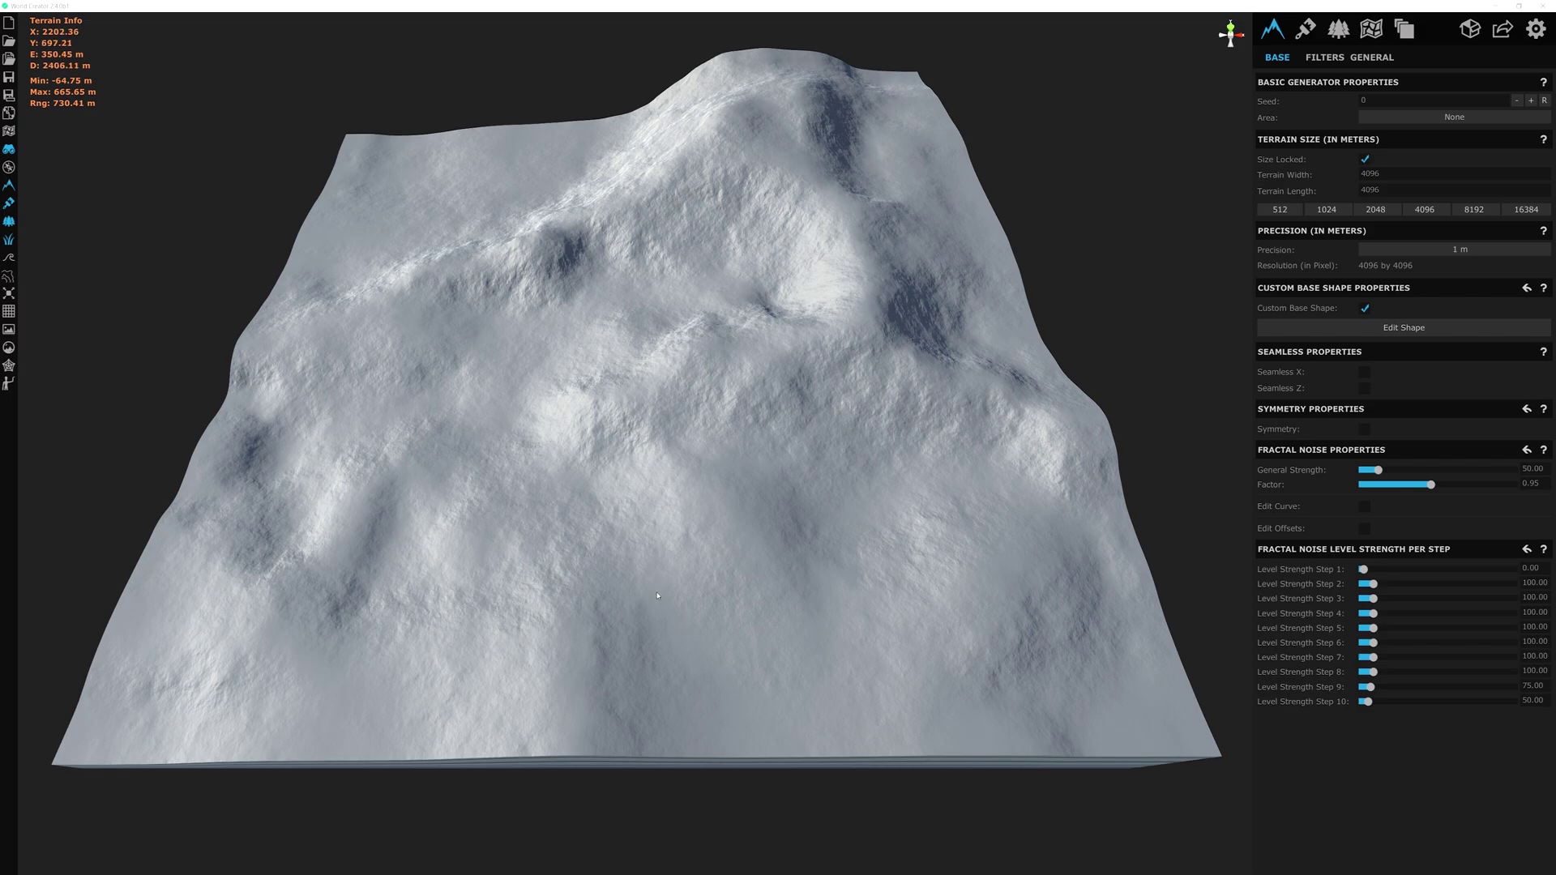
# - Switch to World Creator and add a texture layer named BASE SKETCH
pyautogui.click(1305, 30)
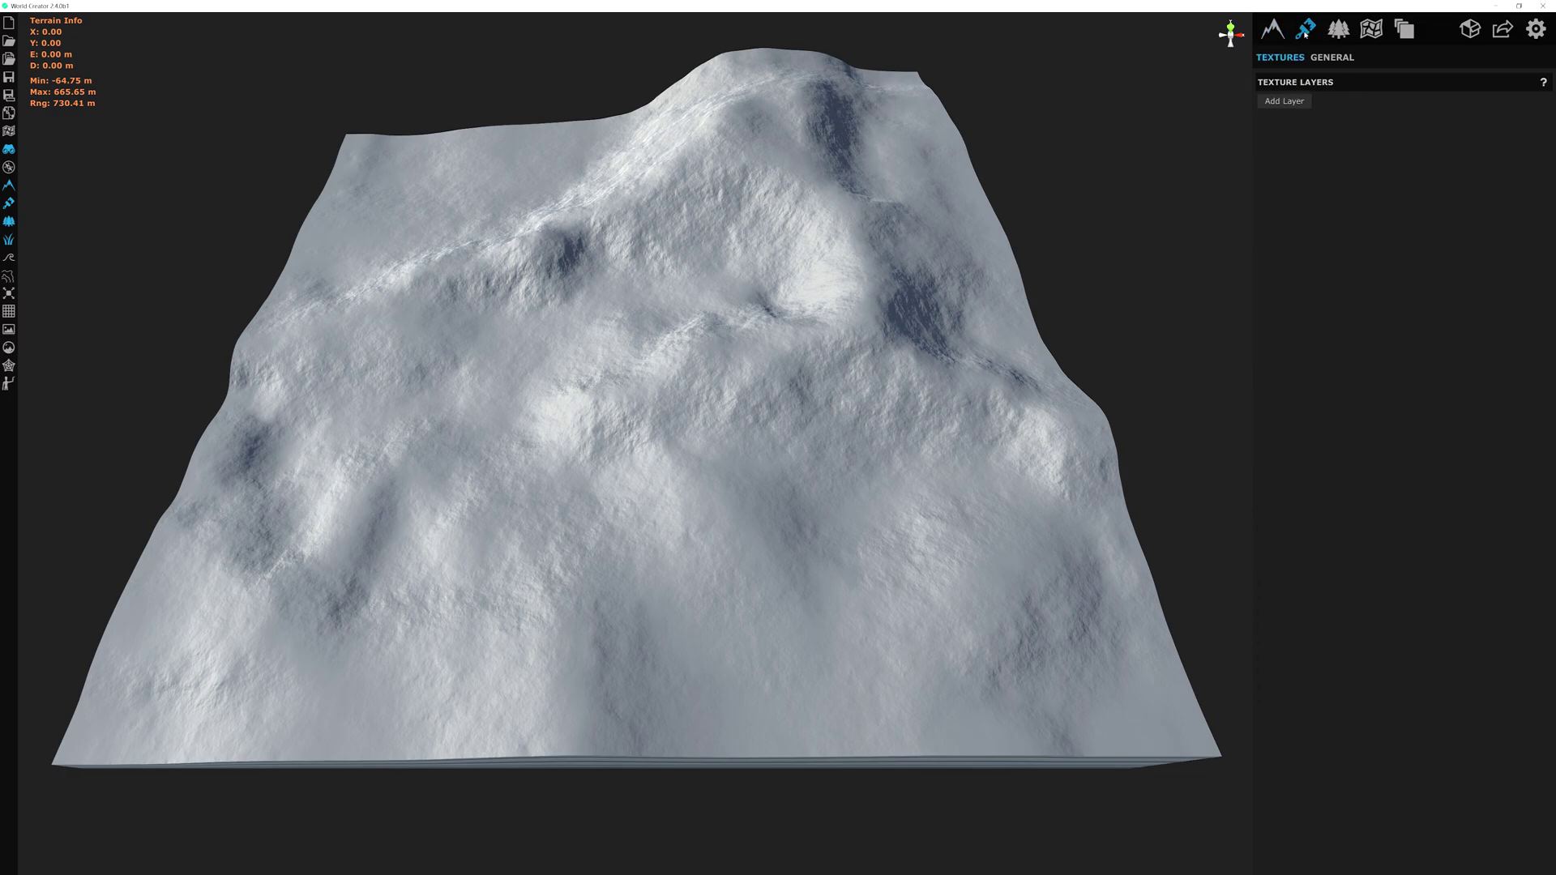
pyautogui.click(1287, 102)
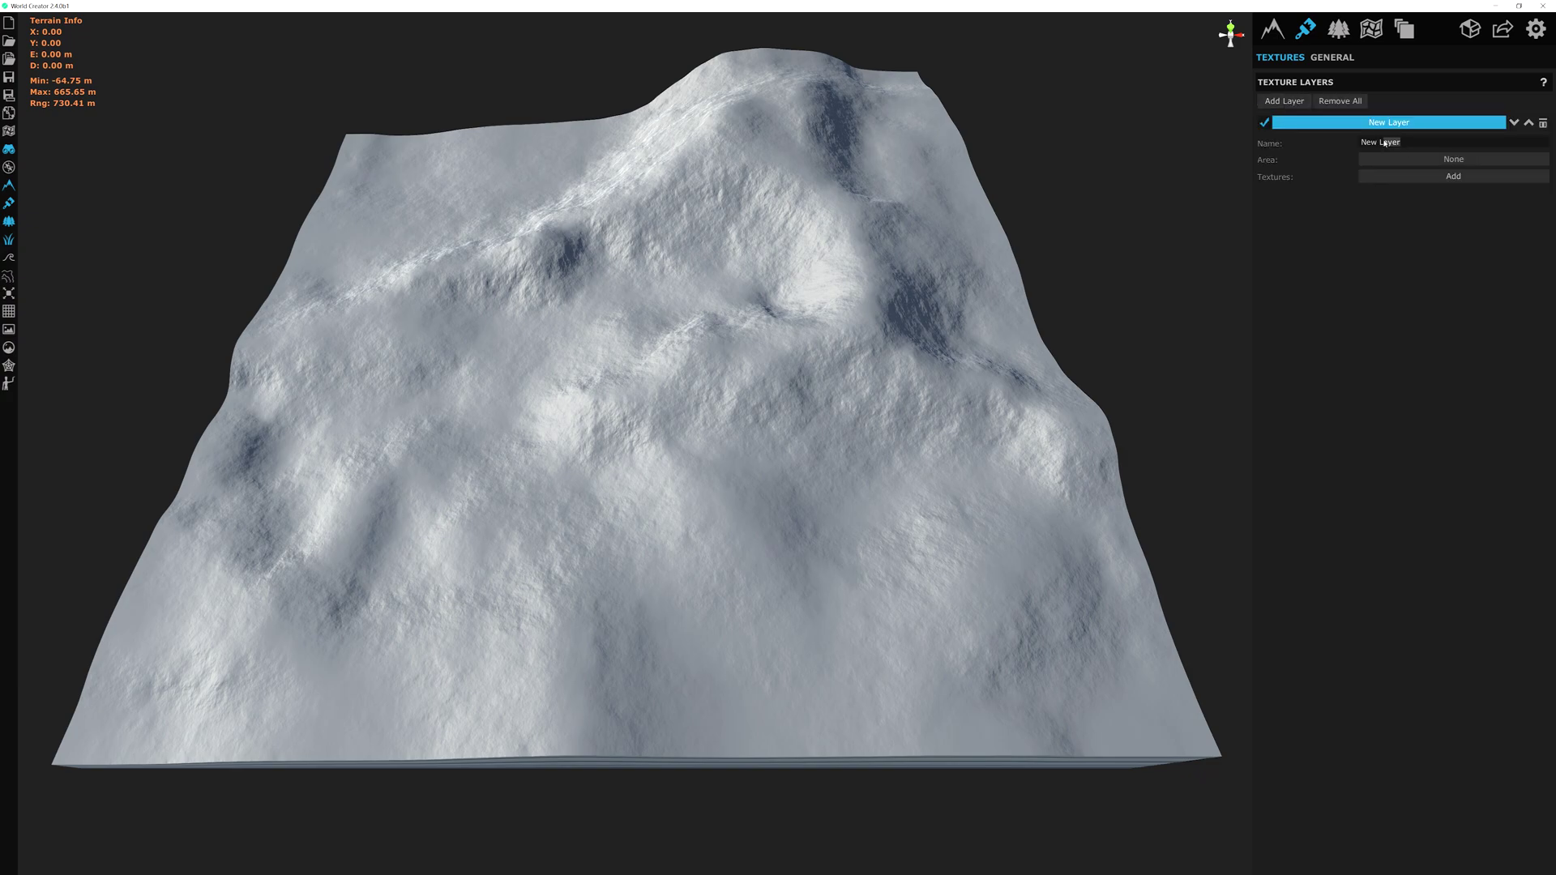
pyautogui.write('bASE SKETCH')
pyautogui.press('Return')
# - Start adding a texture to the BASE SKETCH layer and open the asset library's Textures directory in File Explorer
pyautogui.click(1459, 176)
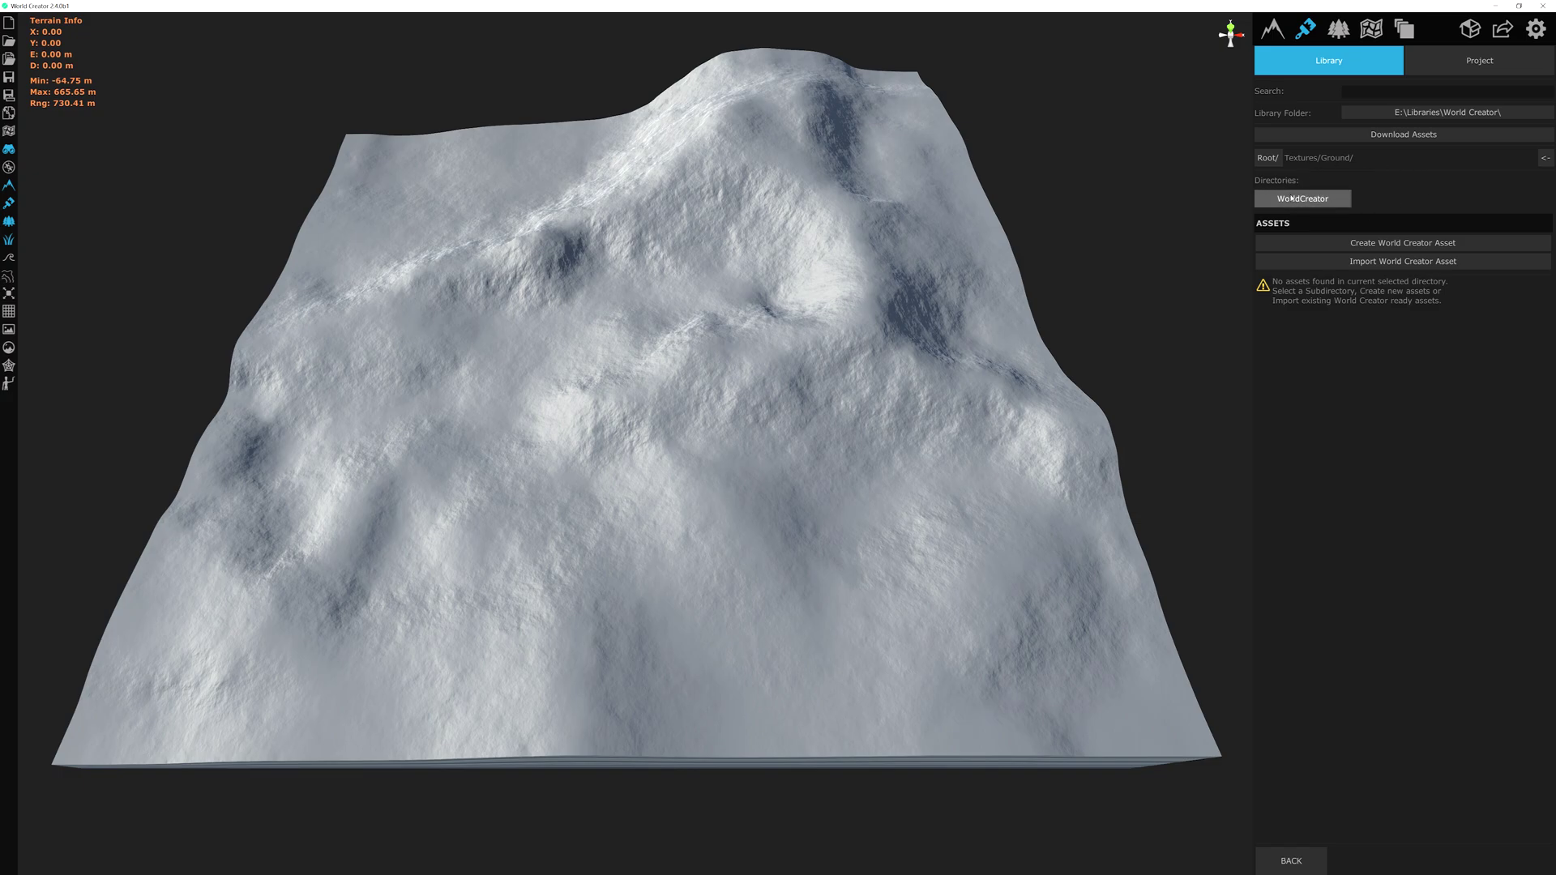
pyautogui.click(1325, 202)
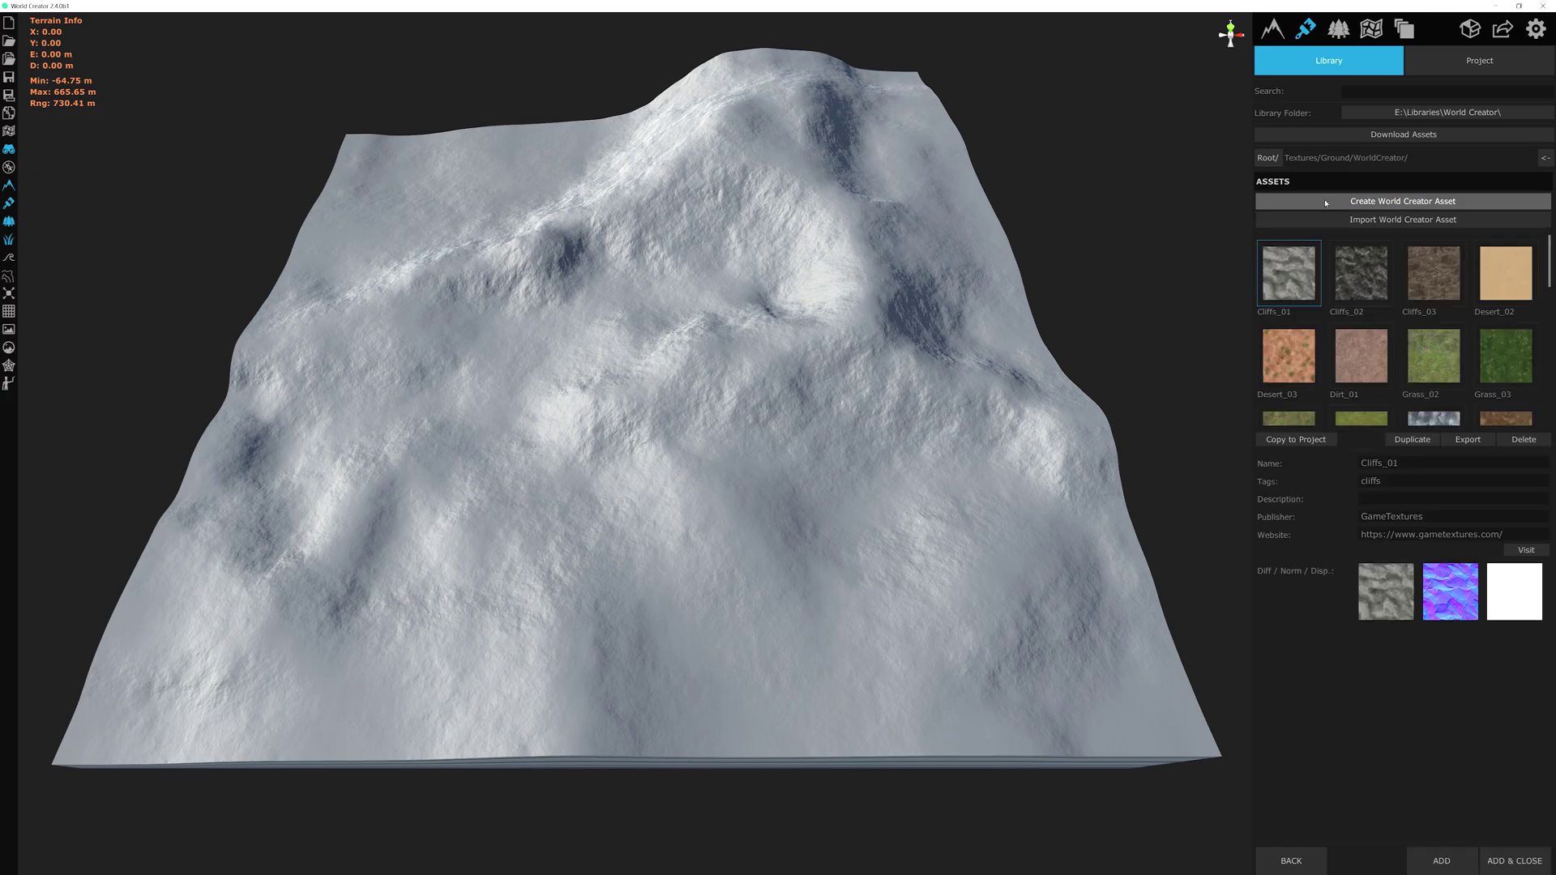
pyautogui.click(1267, 159)
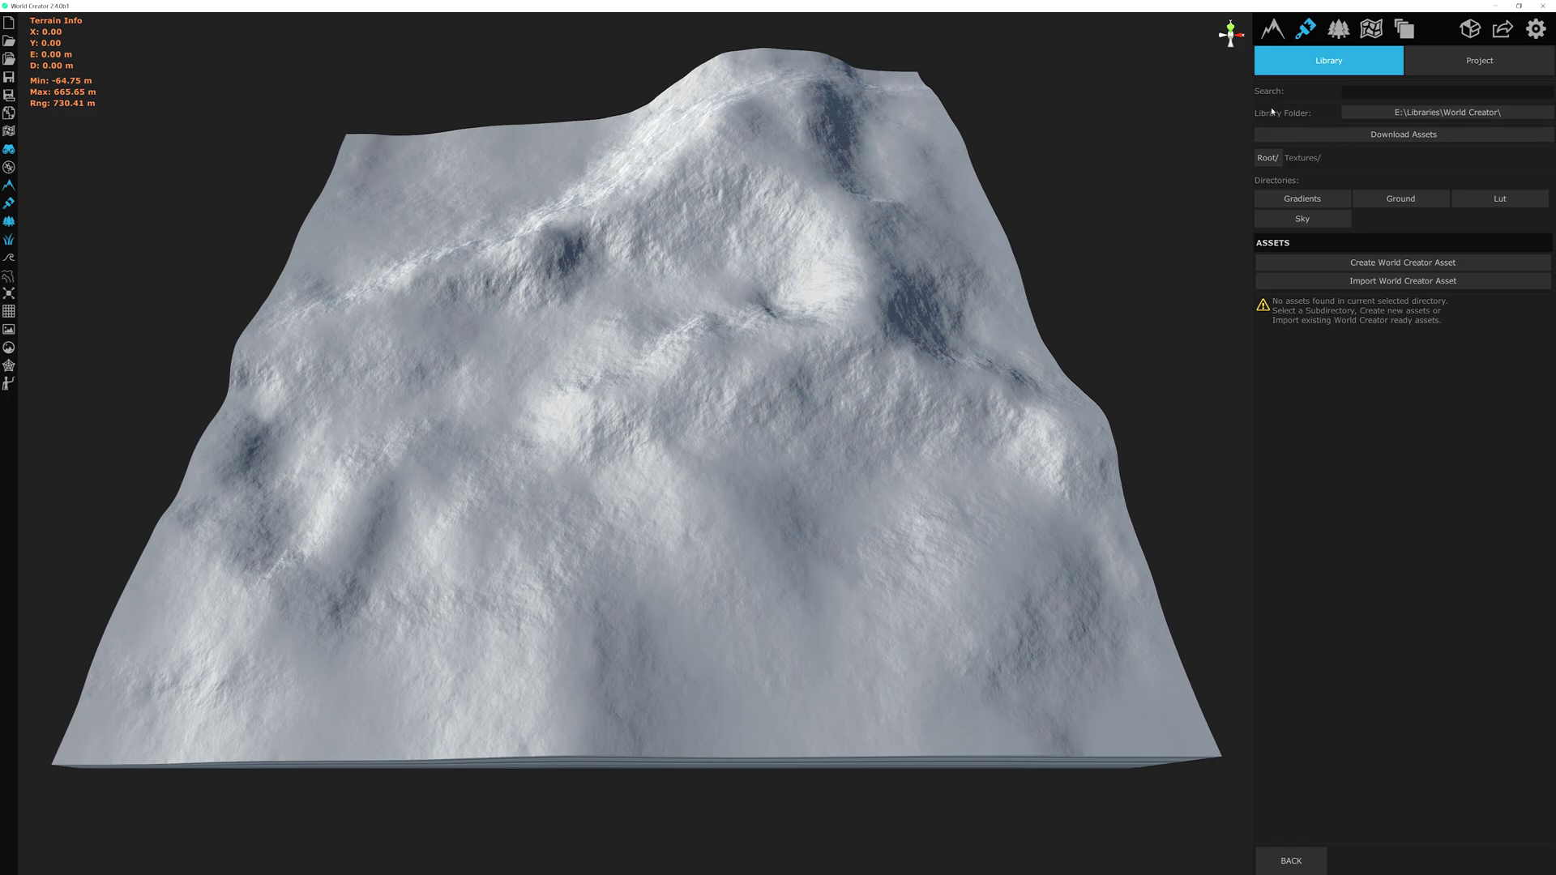
pyautogui.click(1443, 113)
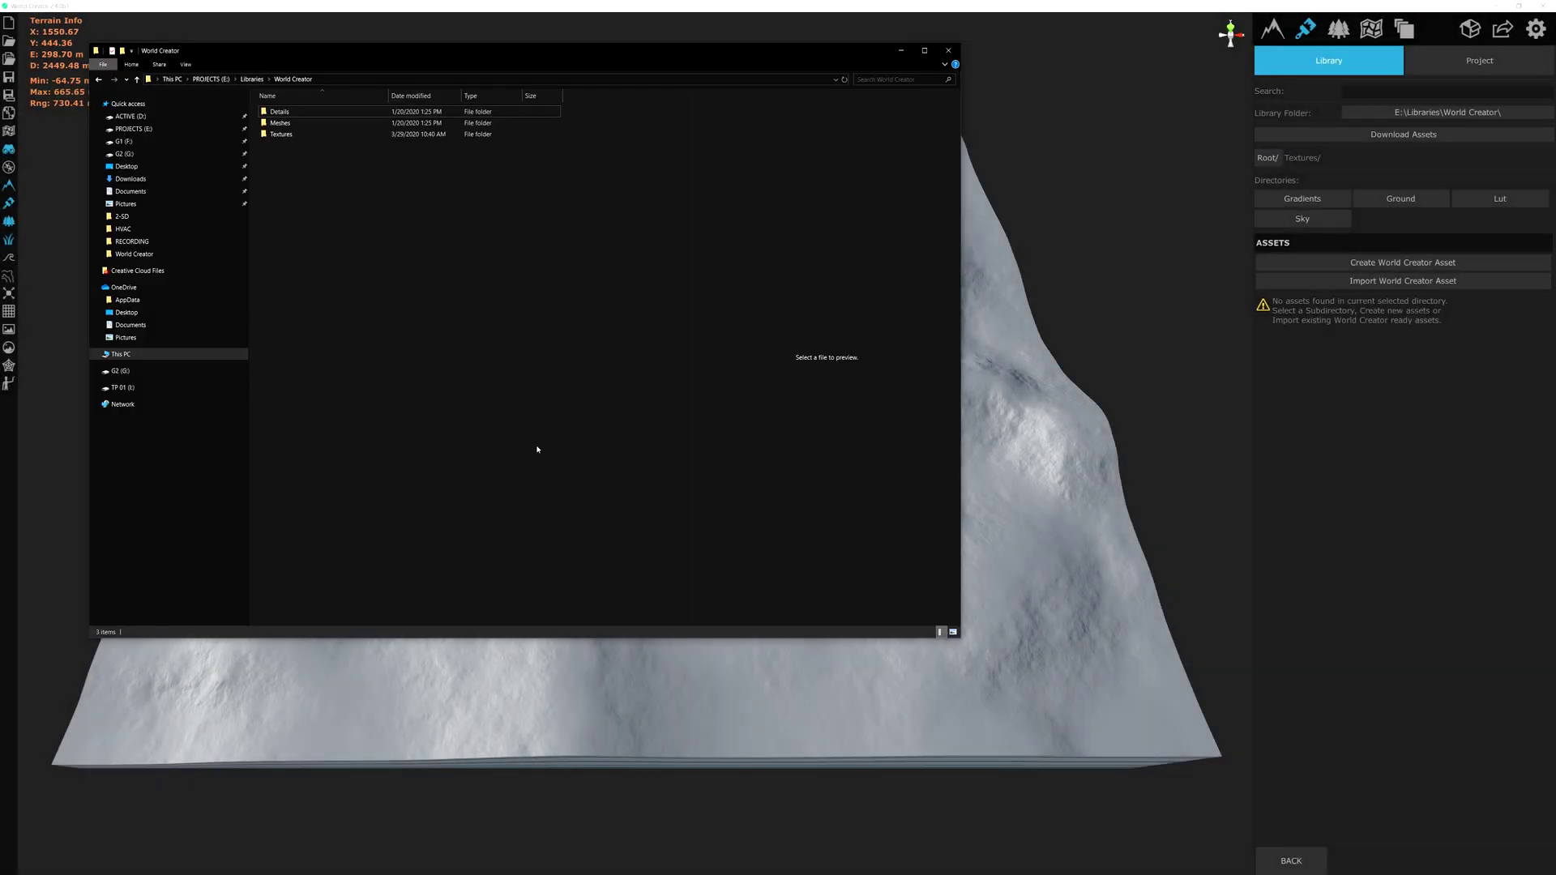
pyautogui.moveTo(590, 52); pyautogui.dragTo(846, 129)
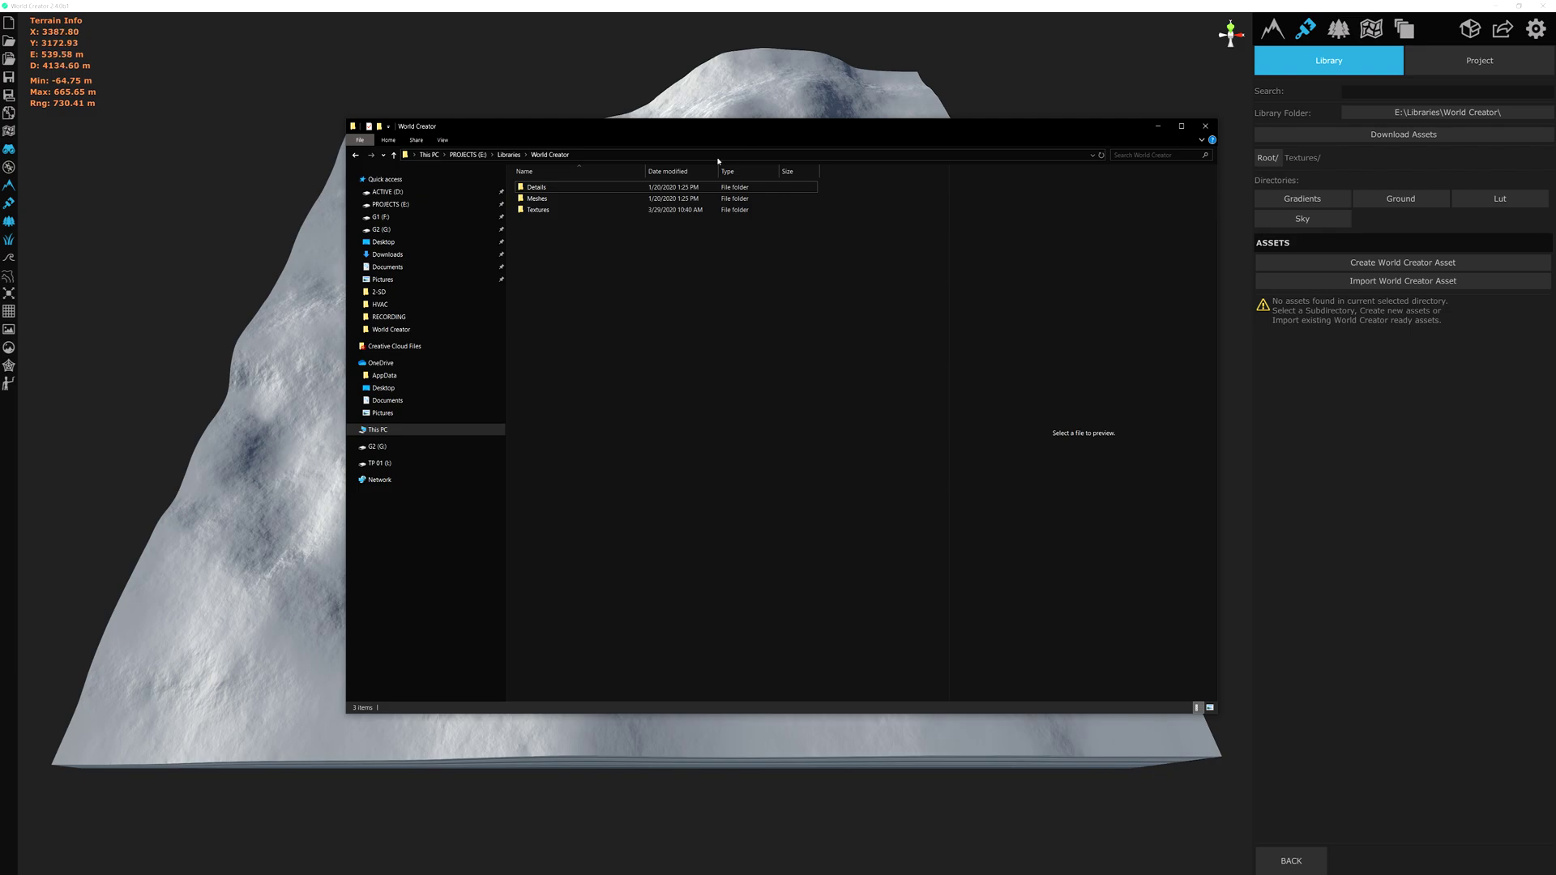
pyautogui.doubleClick(567, 212)
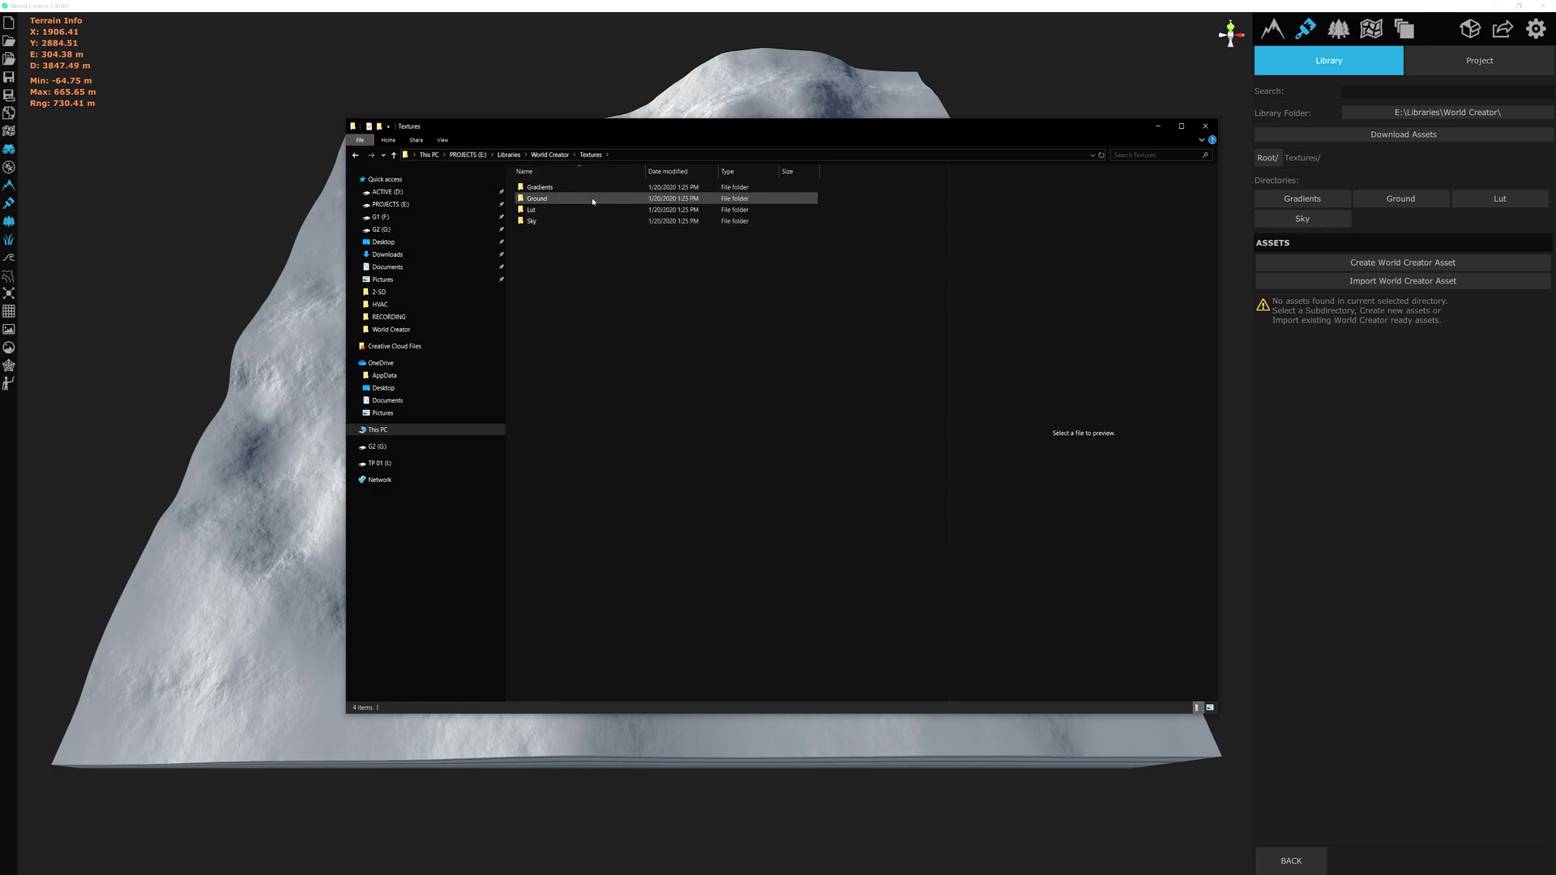
pyautogui.moveTo(791, 129); pyautogui.dragTo(800, 104)
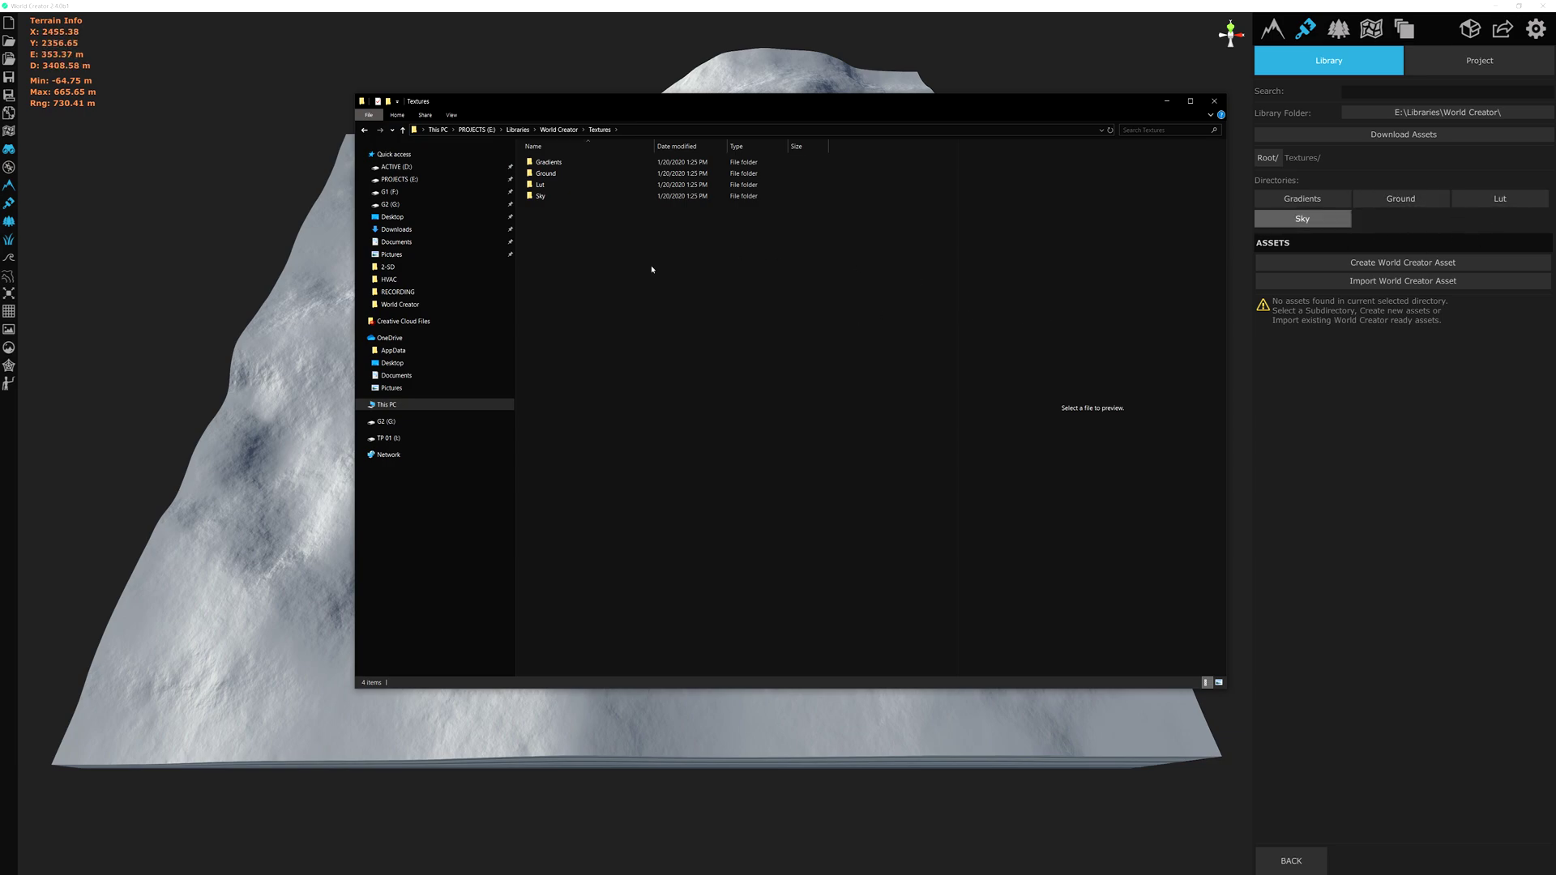
# - Create a folder named Sketches in the Textures directory and return to World Creator
pyautogui.rightClick(581, 246)
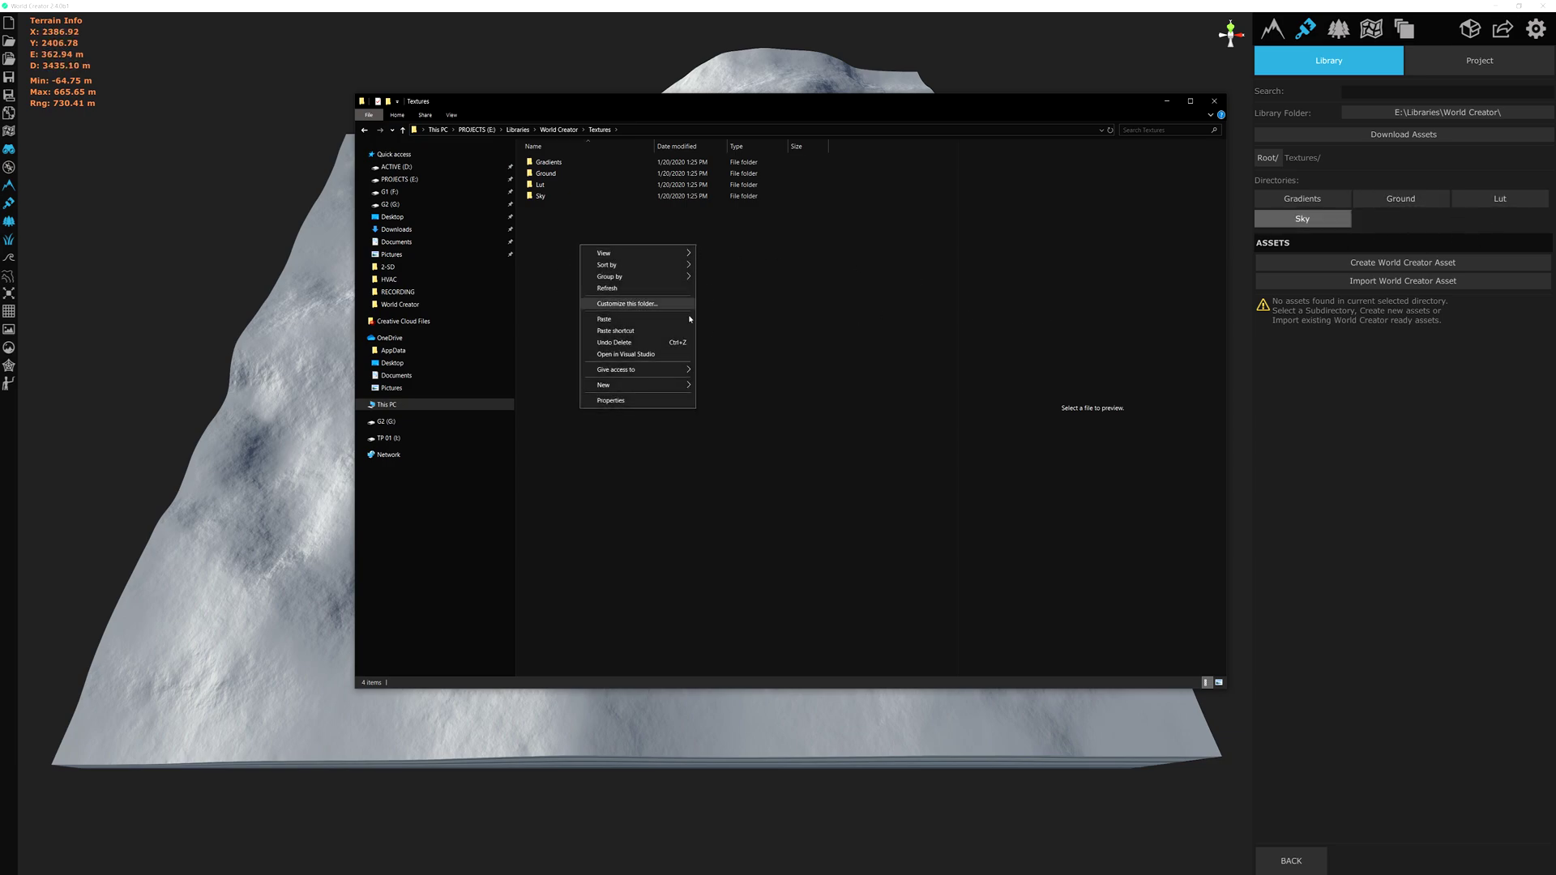
pyautogui.click(720, 387)
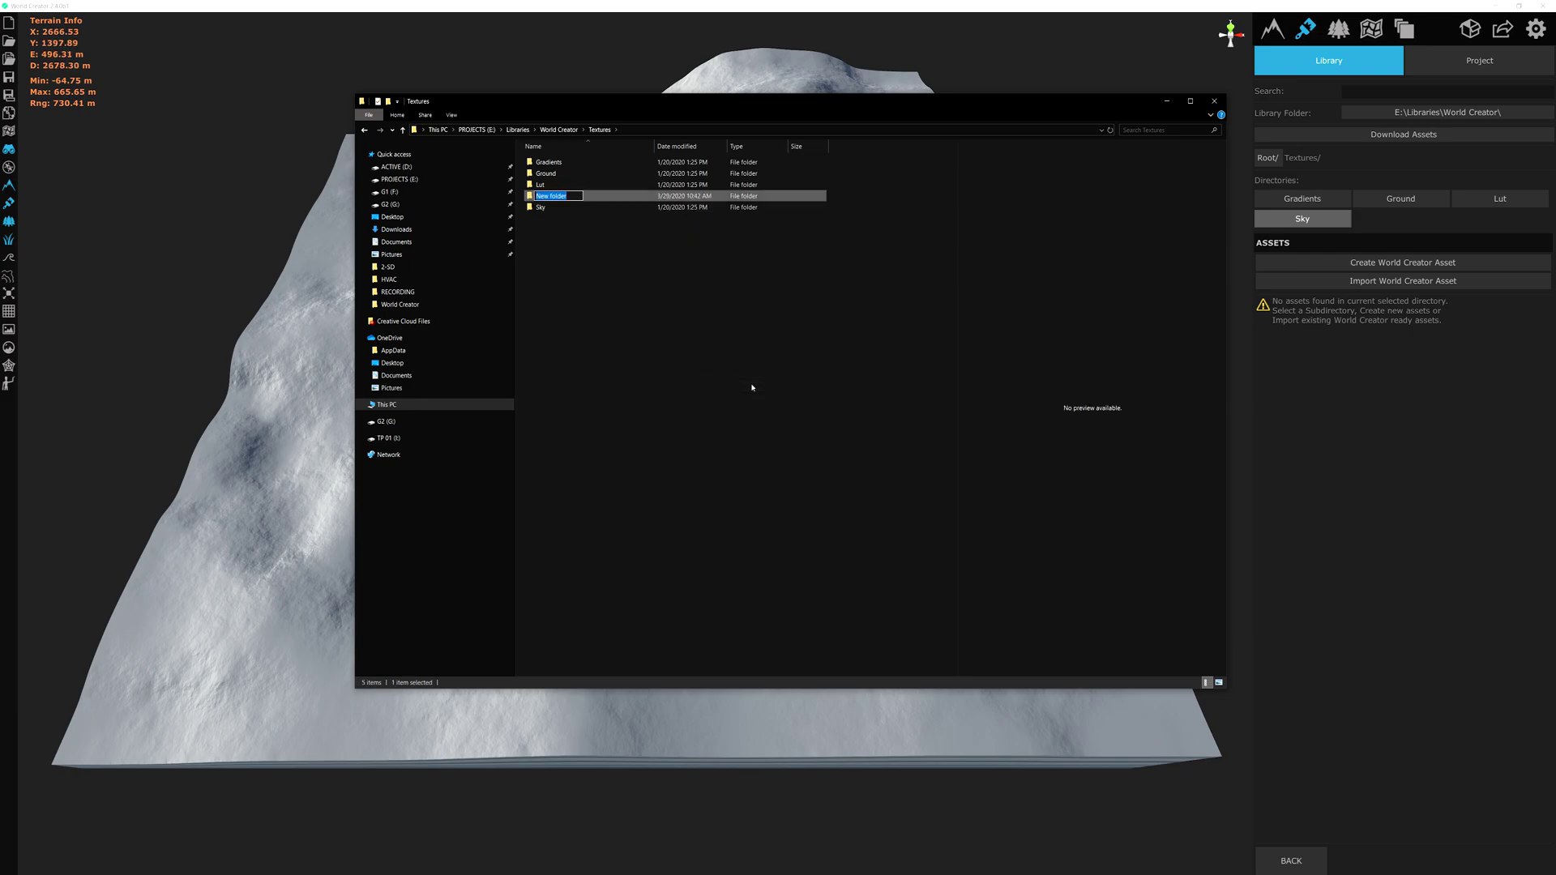
pyautogui.write('Sketches')
pyautogui.press('Return')
pyautogui.click(1102, 139)
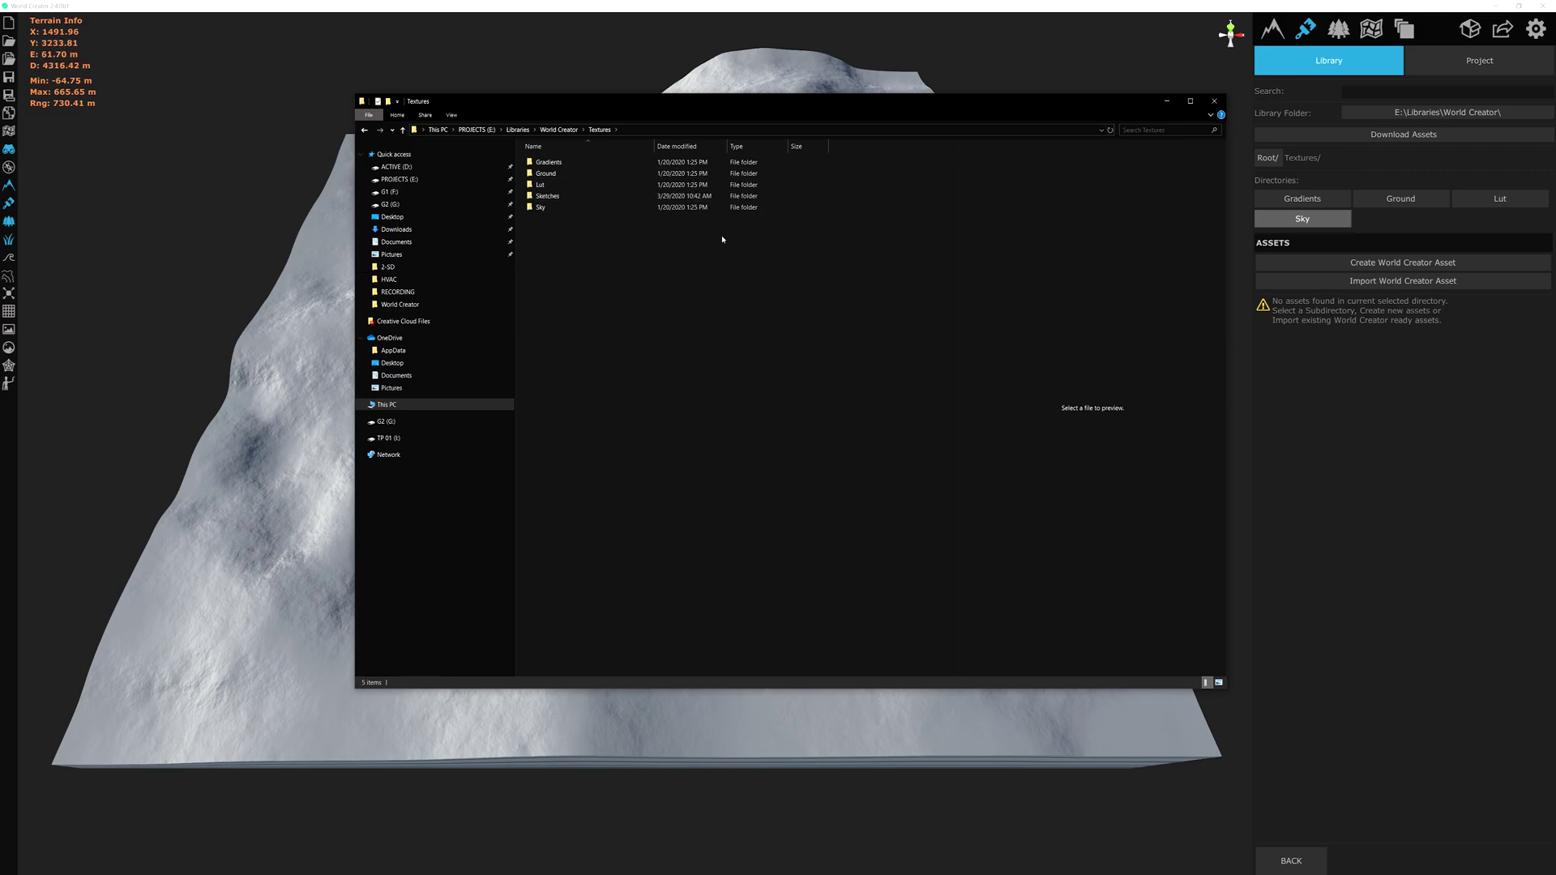
pyautogui.click(1166, 101)
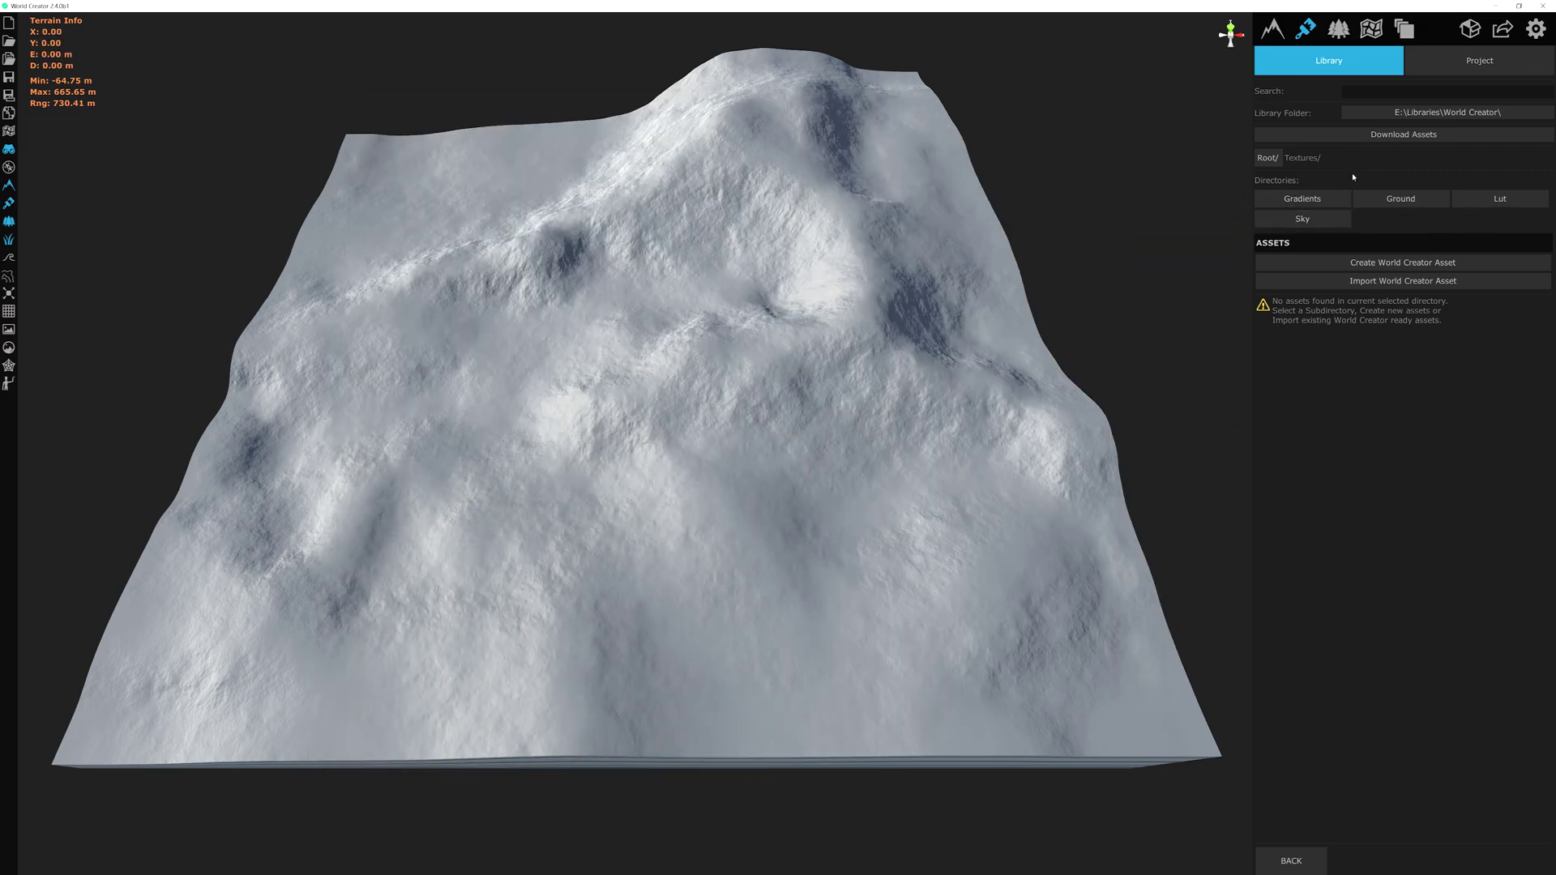
# - Create a new World Creator asset in the library's Textures/Sketches directory
pyautogui.click(1272, 159)
pyautogui.click(1302, 218)
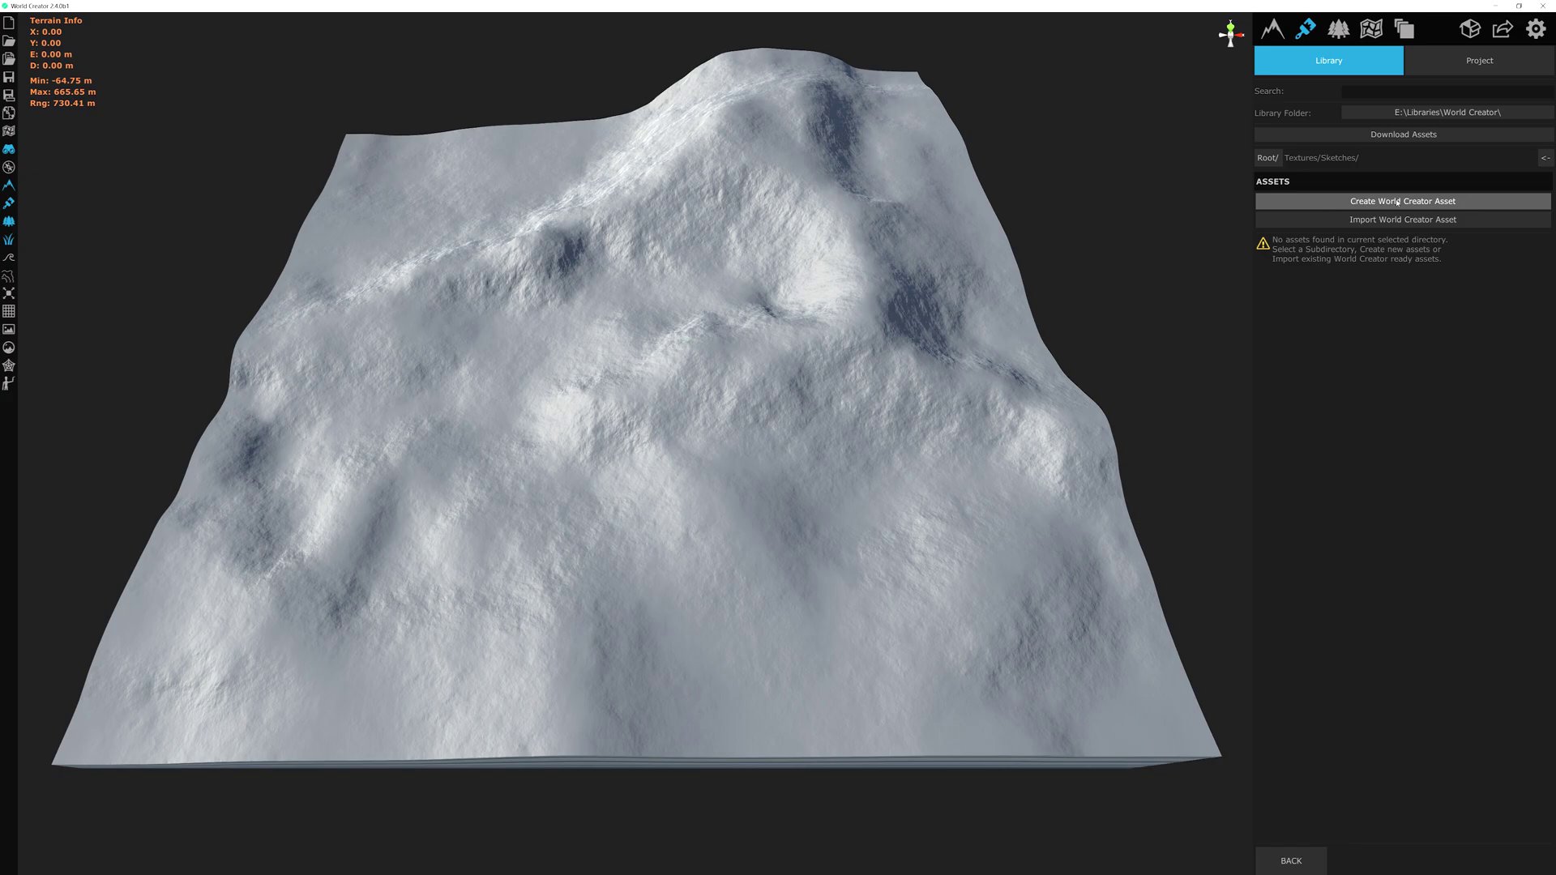
pyautogui.click(1437, 203)
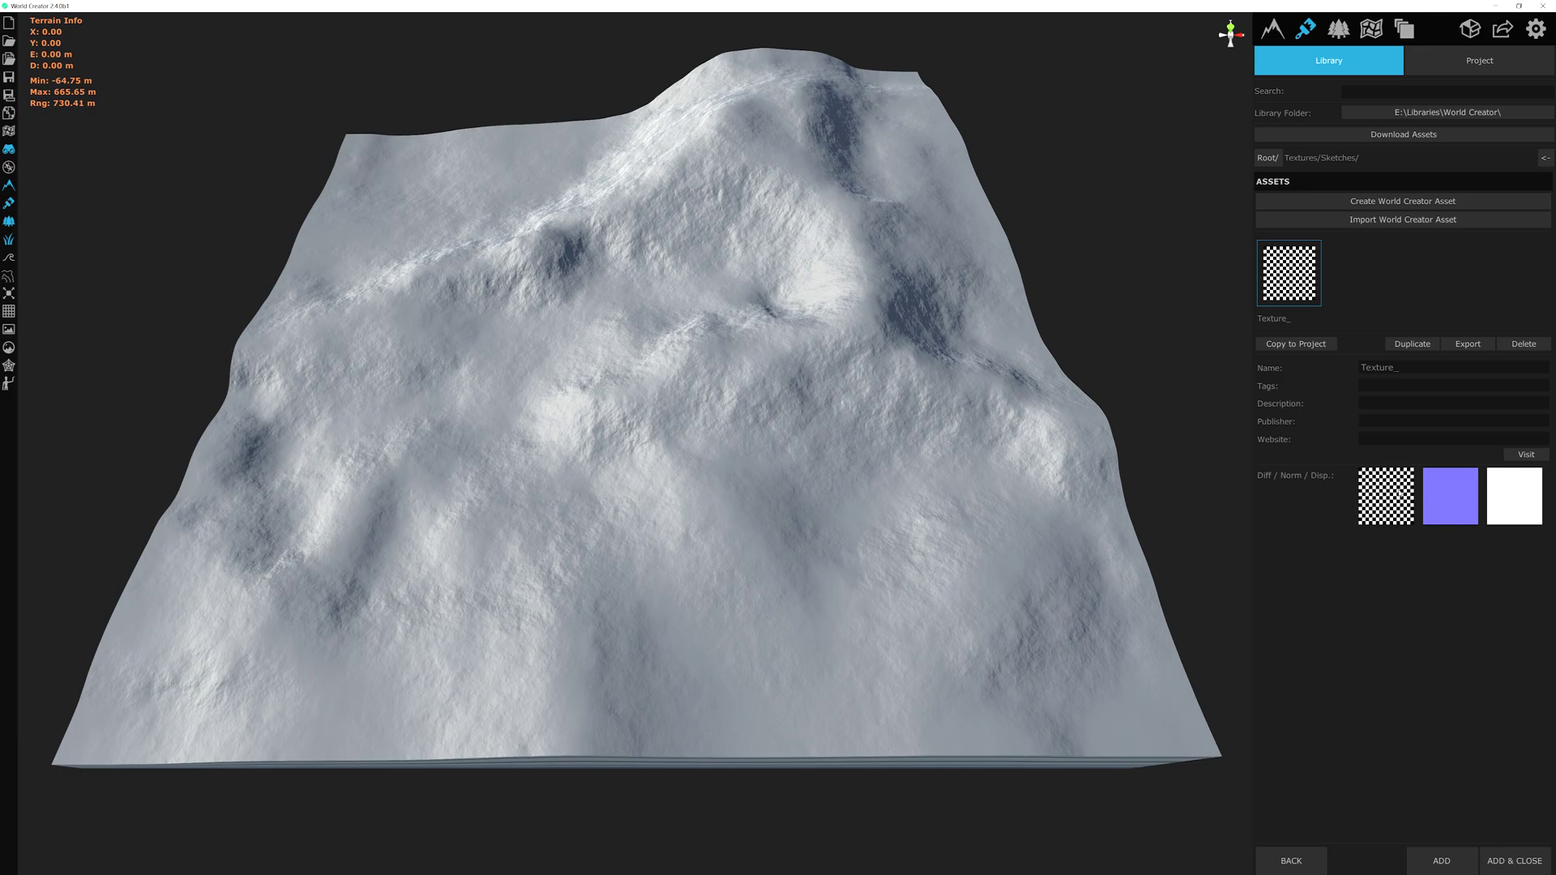
# - Load MAP_SKETCH_EDIT.jpeg.jpg as the new asset's diffuse texture and add the asset to the BASE SKETCH layer
pyautogui.click(1386, 494)
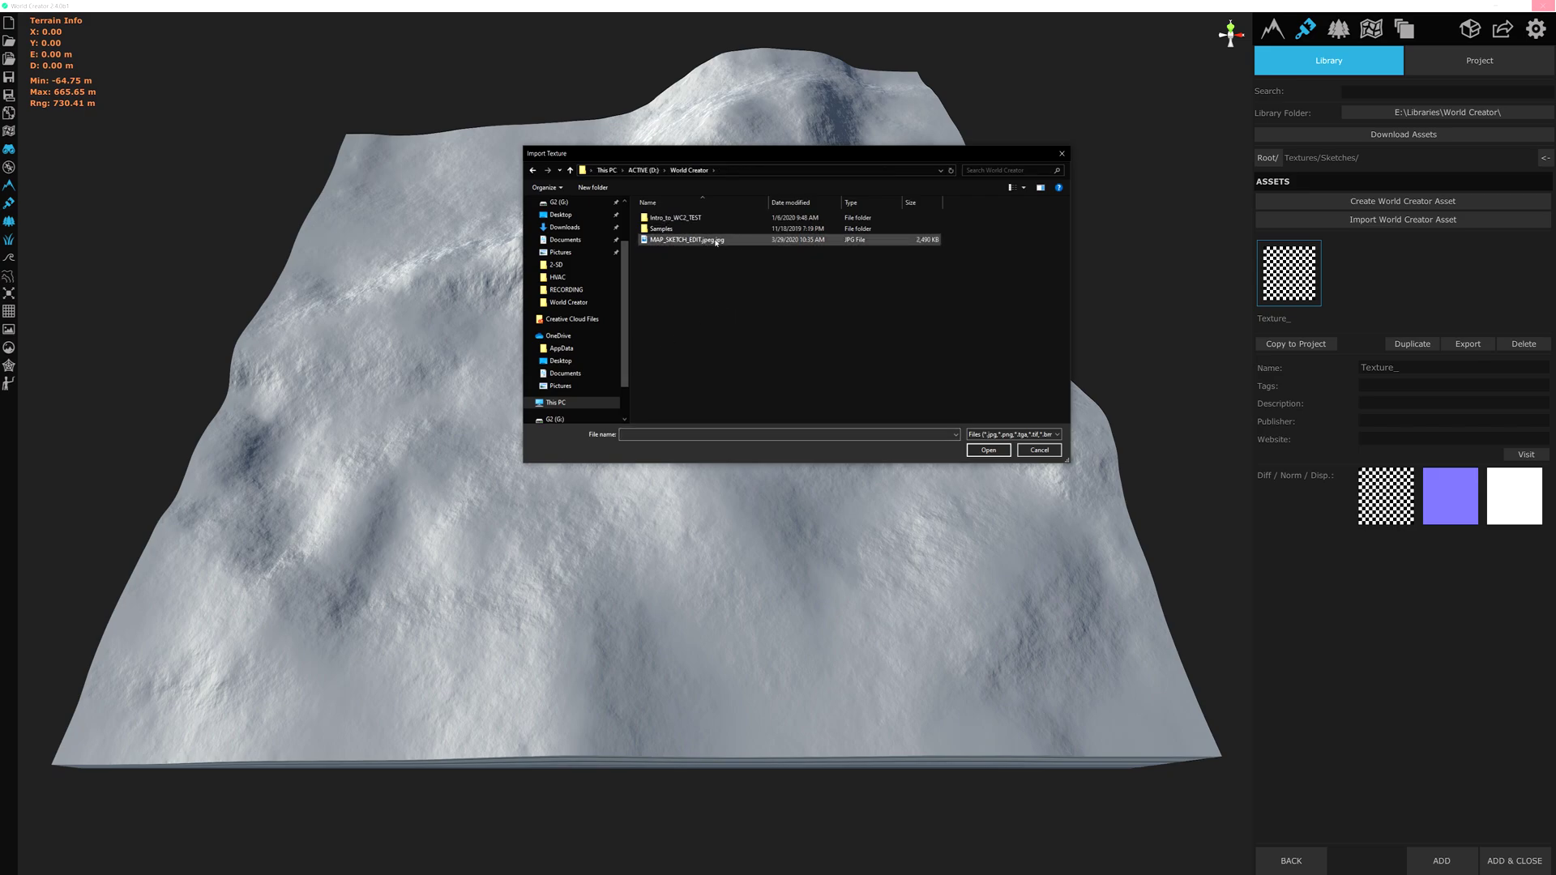
pyautogui.click(711, 242)
pyautogui.click(991, 452)
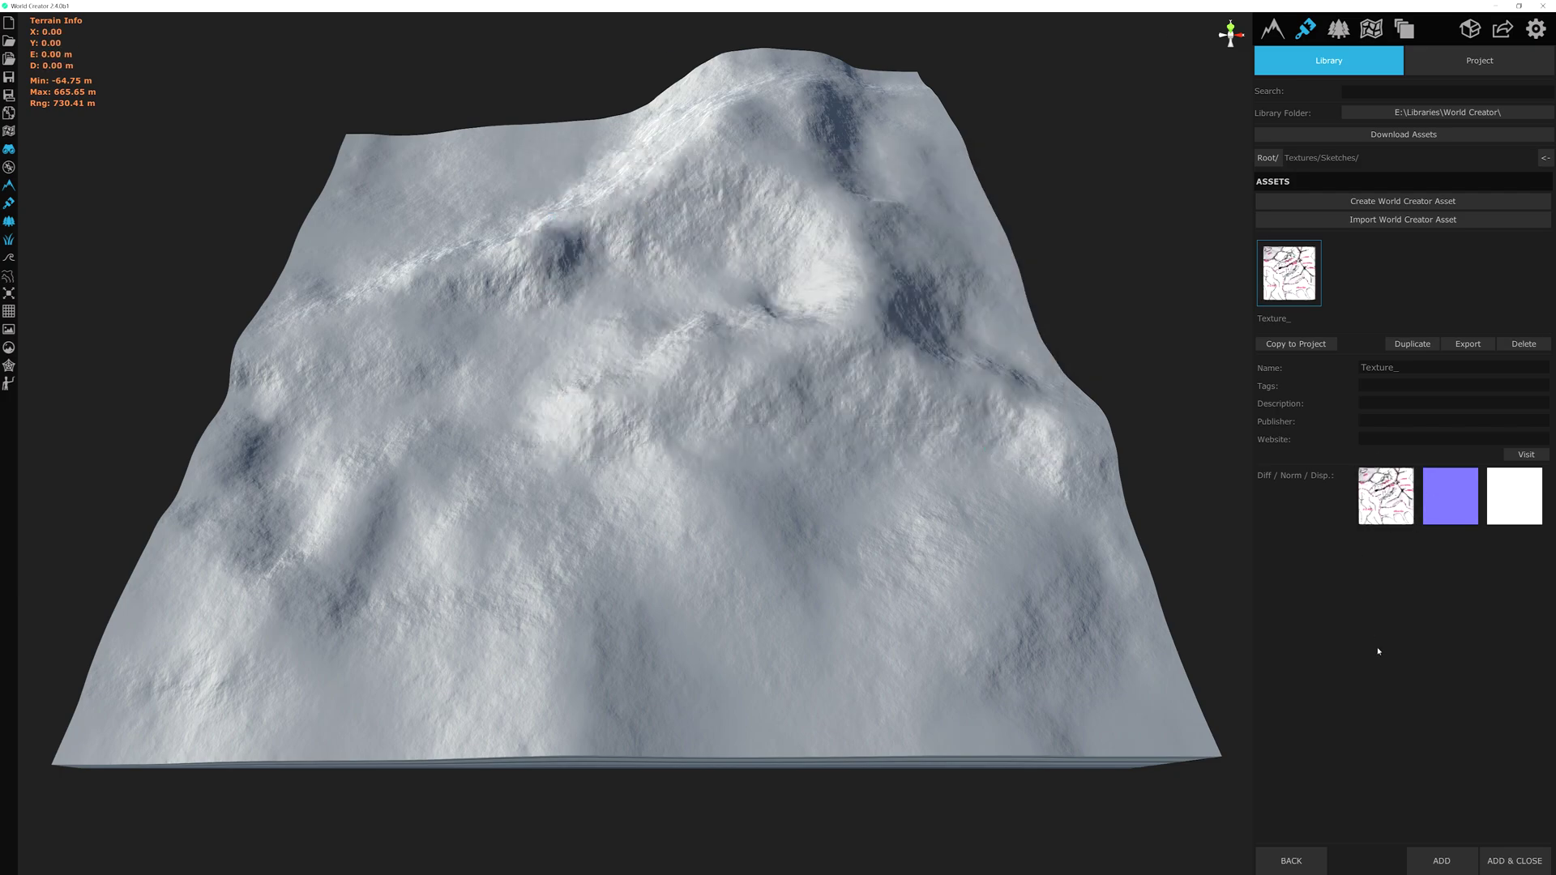
pyautogui.click(1524, 857)
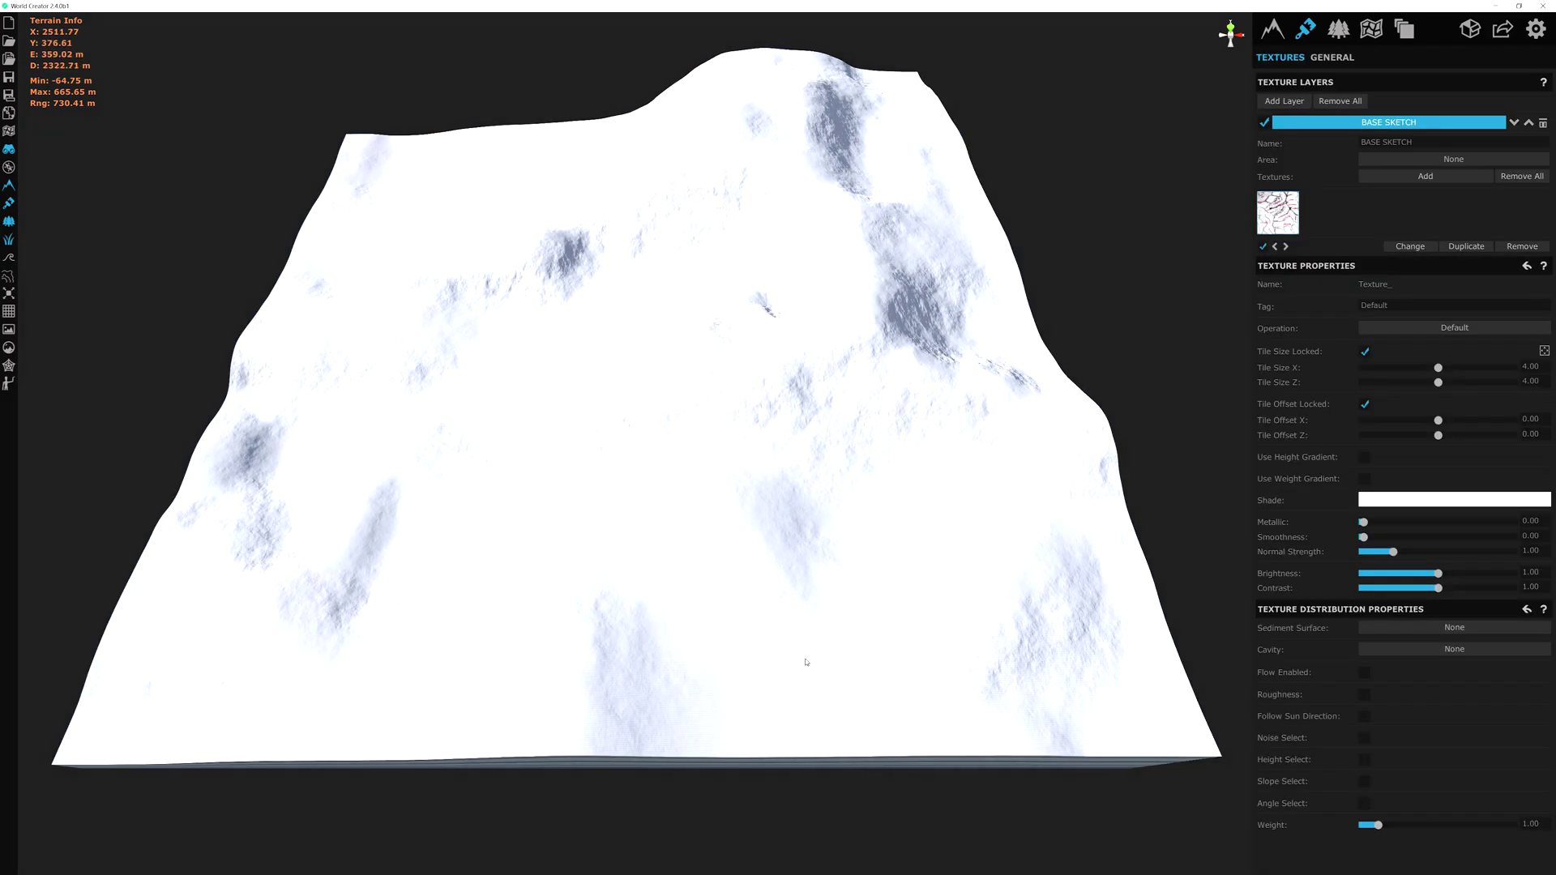
# - Set the sketch texture's locked tile size to 4096 so one copy spans the whole terrain
pyautogui.scroll(1, 789, 554)
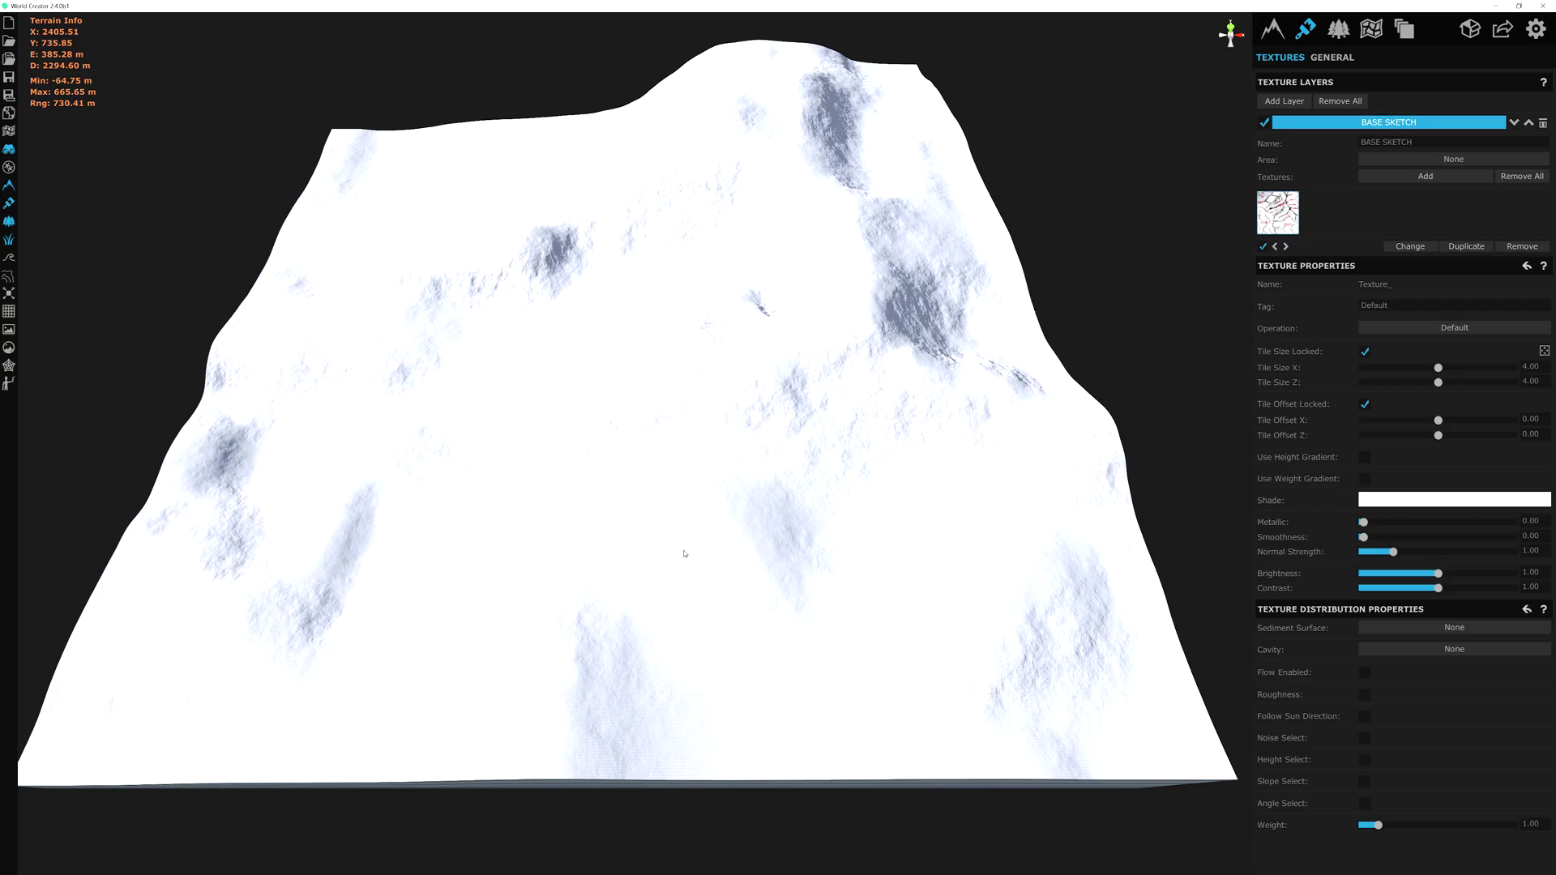
pyautogui.scroll(3, 636, 557)
pyautogui.scroll(5, 636, 557)
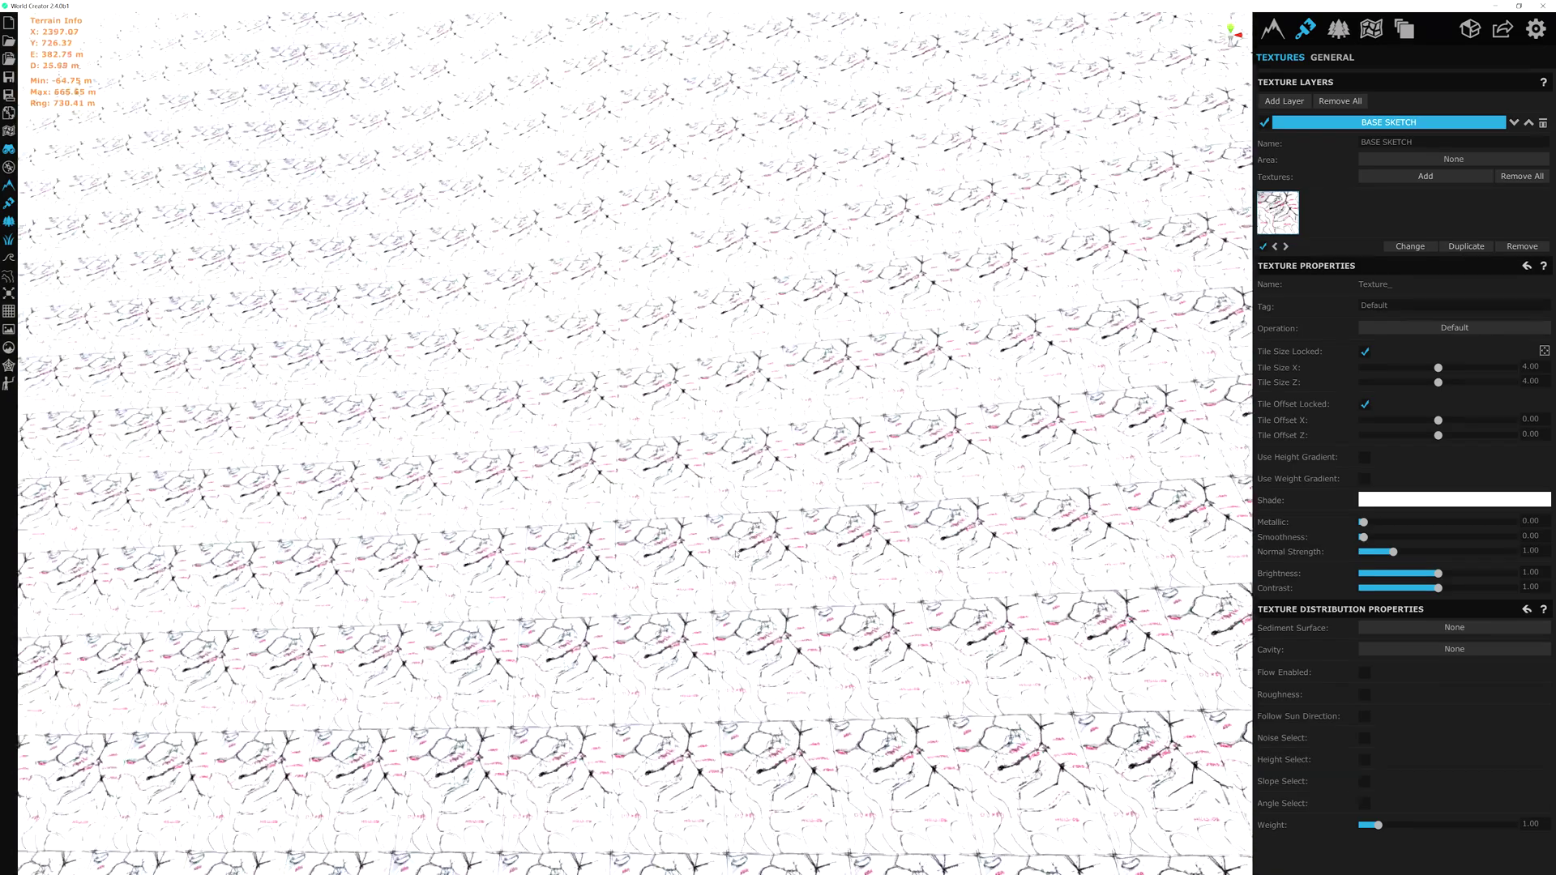
pyautogui.scroll(3, 734, 513)
pyautogui.scroll(-10, 731, 518)
pyautogui.scroll(2, 733, 513)
pyautogui.moveTo(797, 438); pyautogui.dragTo(791, 370, button='middle')
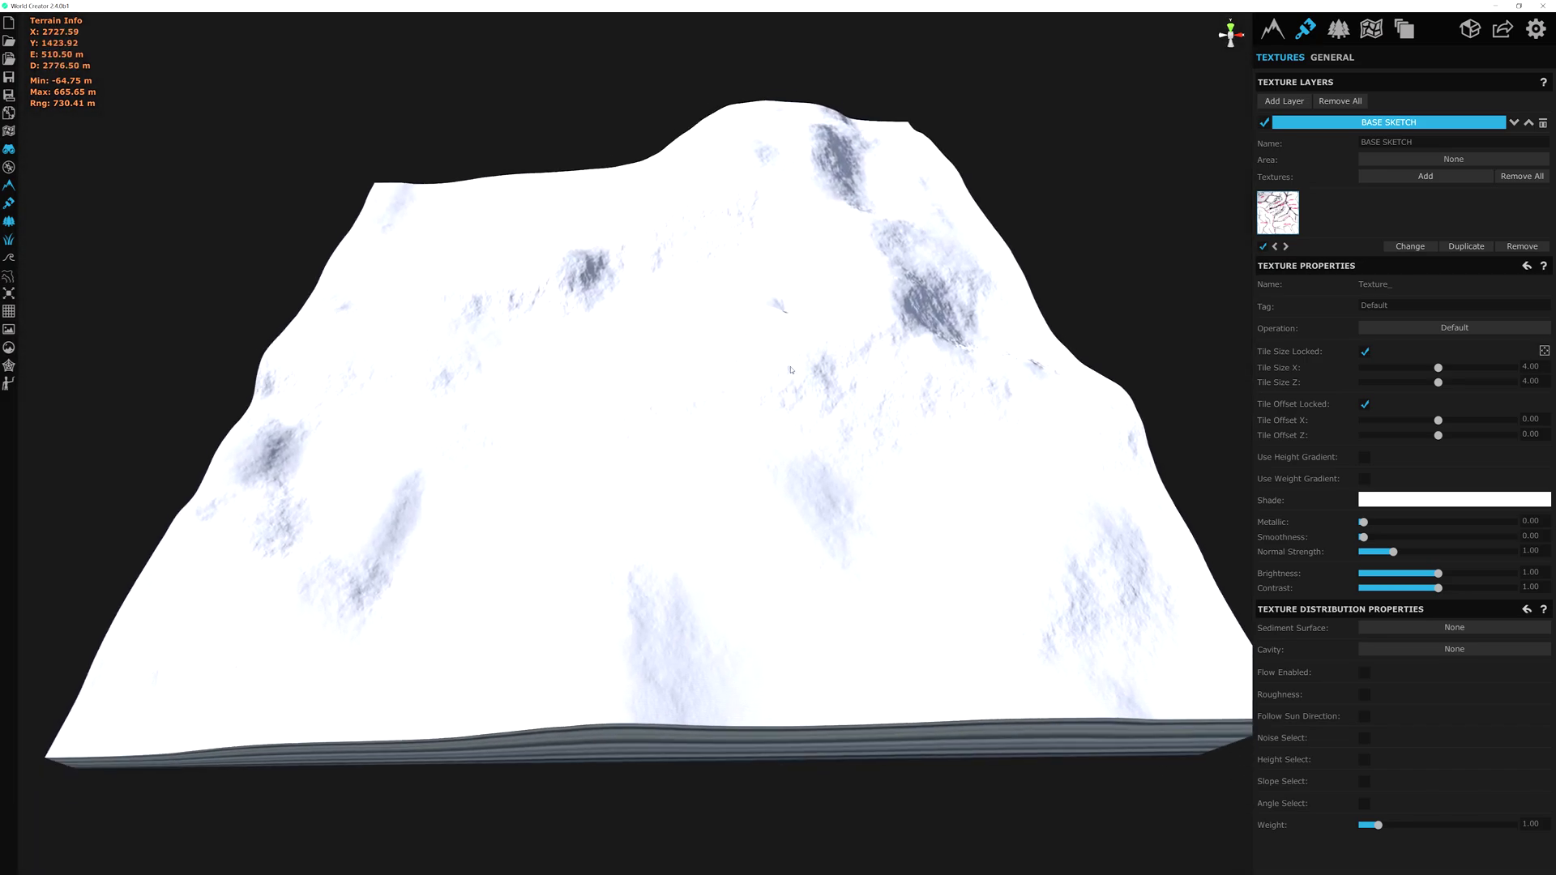
pyautogui.scroll(3, 790, 370)
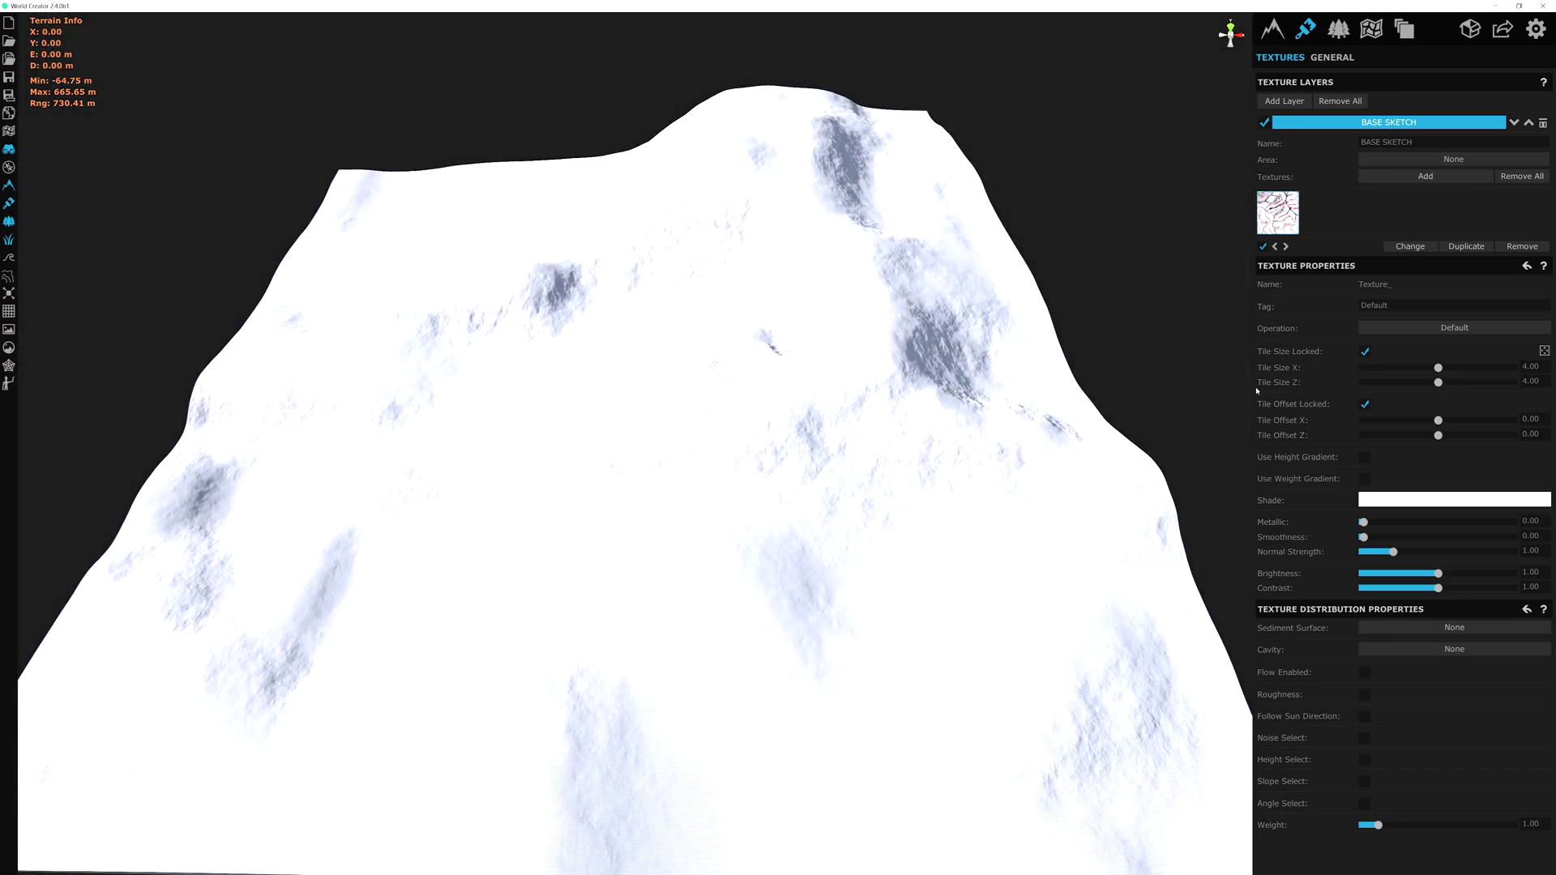
pyautogui.click(1534, 367)
pyautogui.write('4096')
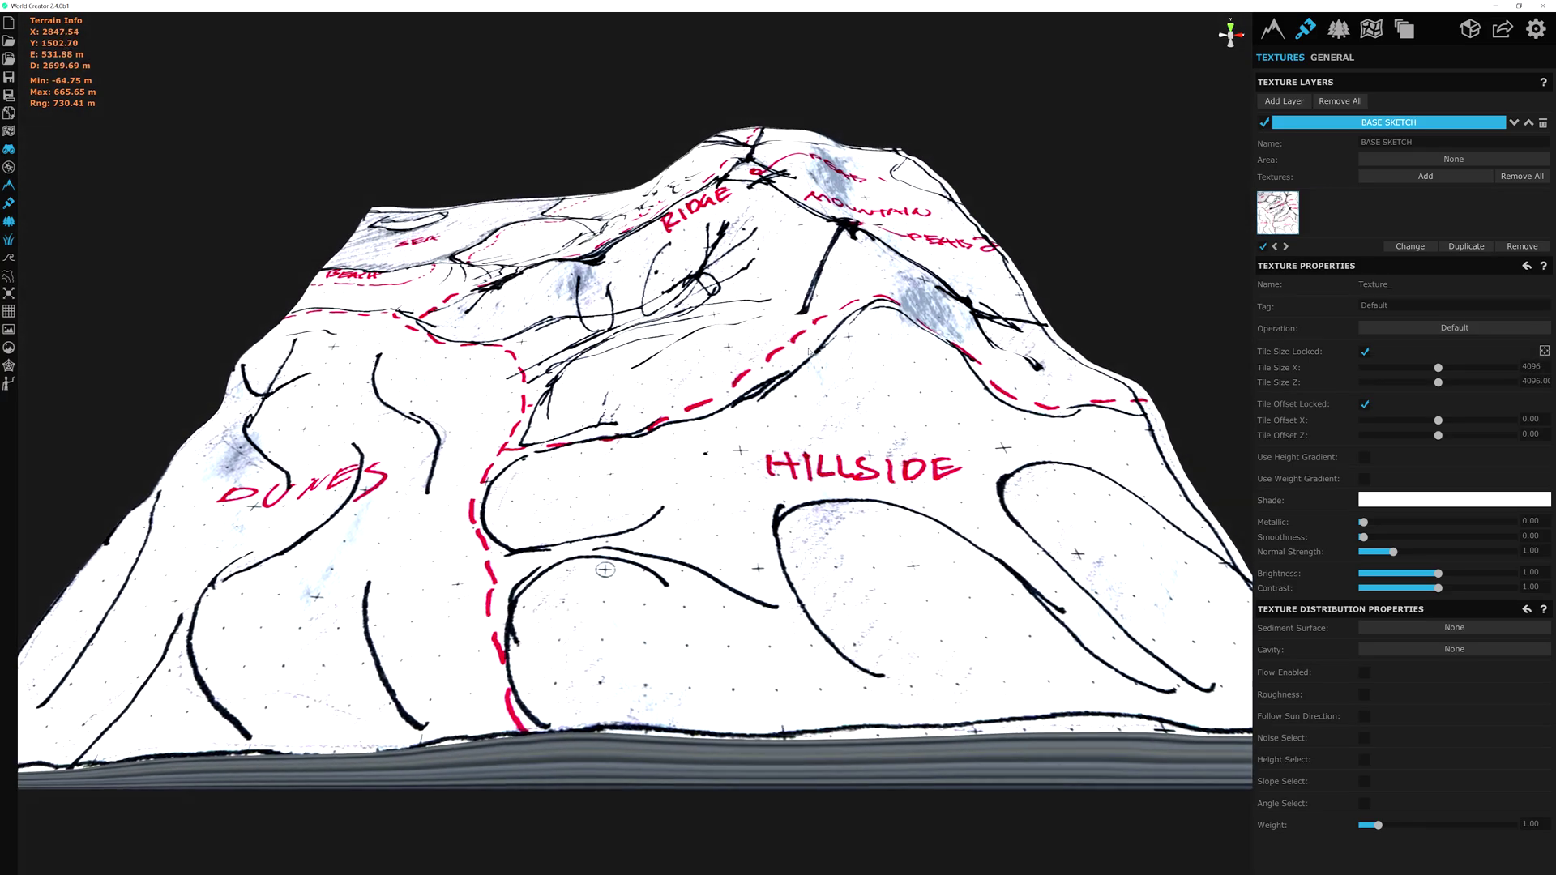
# - Examine from several angles how the sketch's regions and ridge lines fit the terrain's shape
pyautogui.scroll(3, 802, 357)
pyautogui.moveTo(799, 268); pyautogui.dragTo(802, 358, button='right')
pyautogui.scroll(-3, 801, 357)
pyautogui.moveTo(801, 358); pyautogui.dragTo(843, 453, button='middle')
pyautogui.scroll(1, 843, 454)
pyautogui.moveTo(843, 454); pyautogui.dragTo(830, 385, button='right')
pyautogui.scroll(-2, 830, 385)
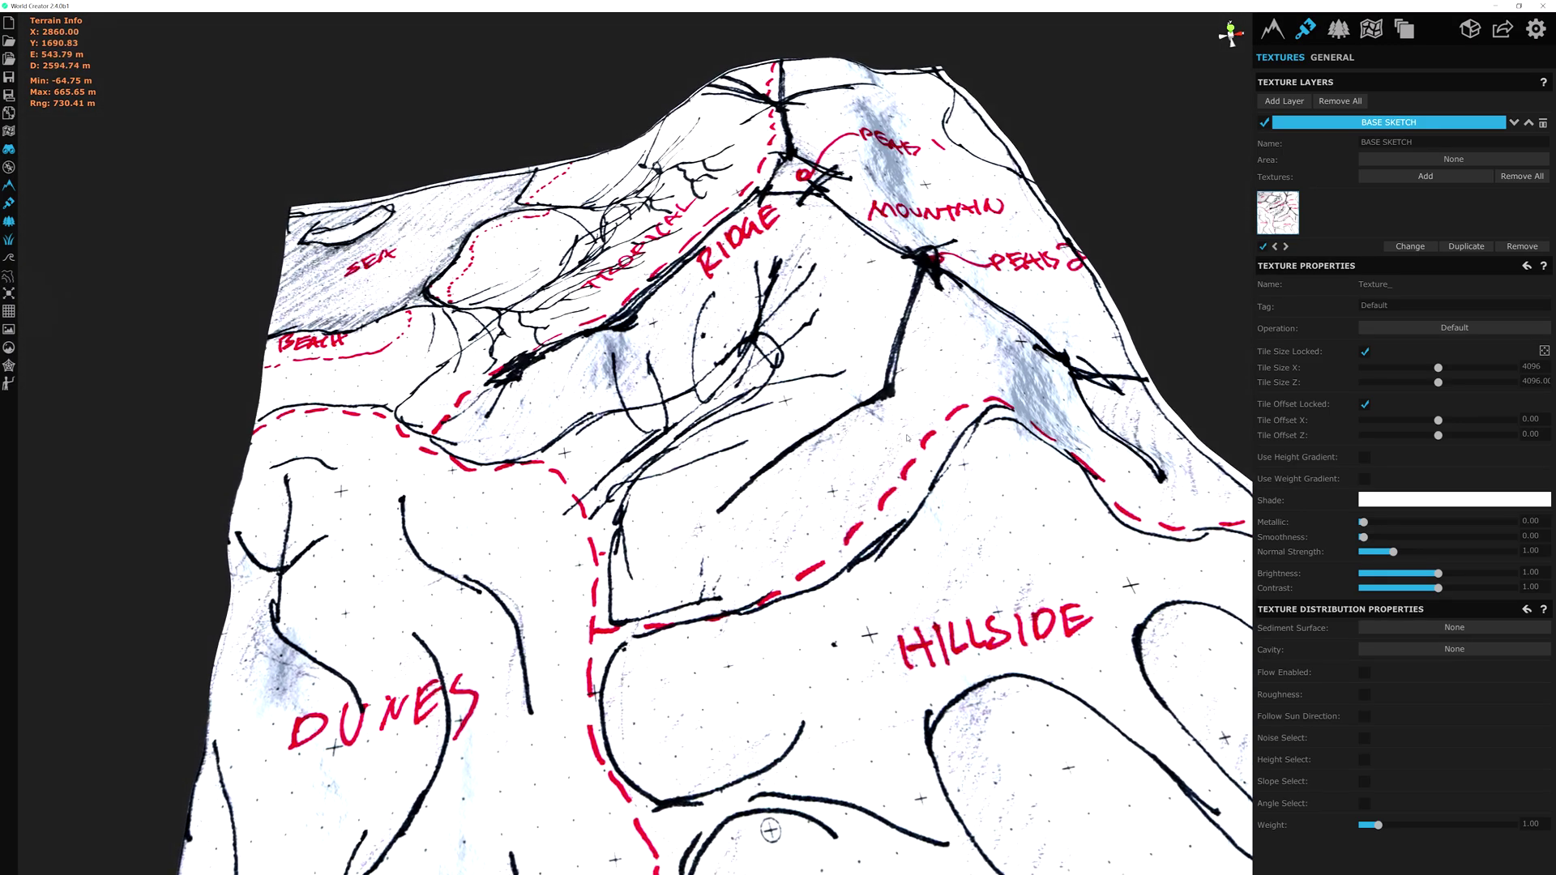
pyautogui.scroll(-2, 829, 386)
pyautogui.scroll(-3, 893, 637)
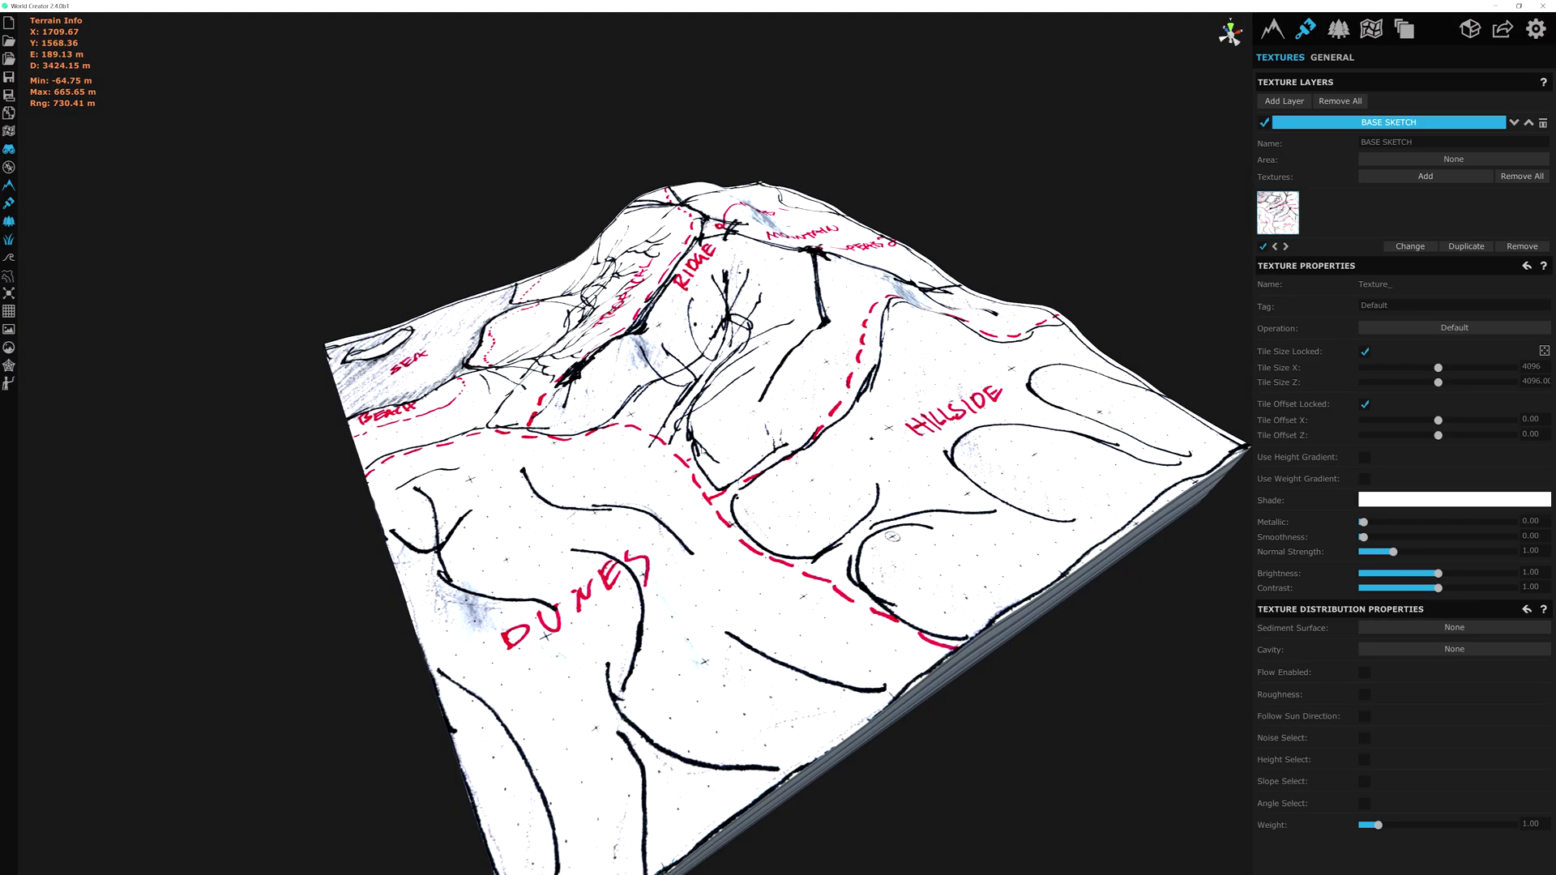
pyautogui.scroll(3, 891, 599)
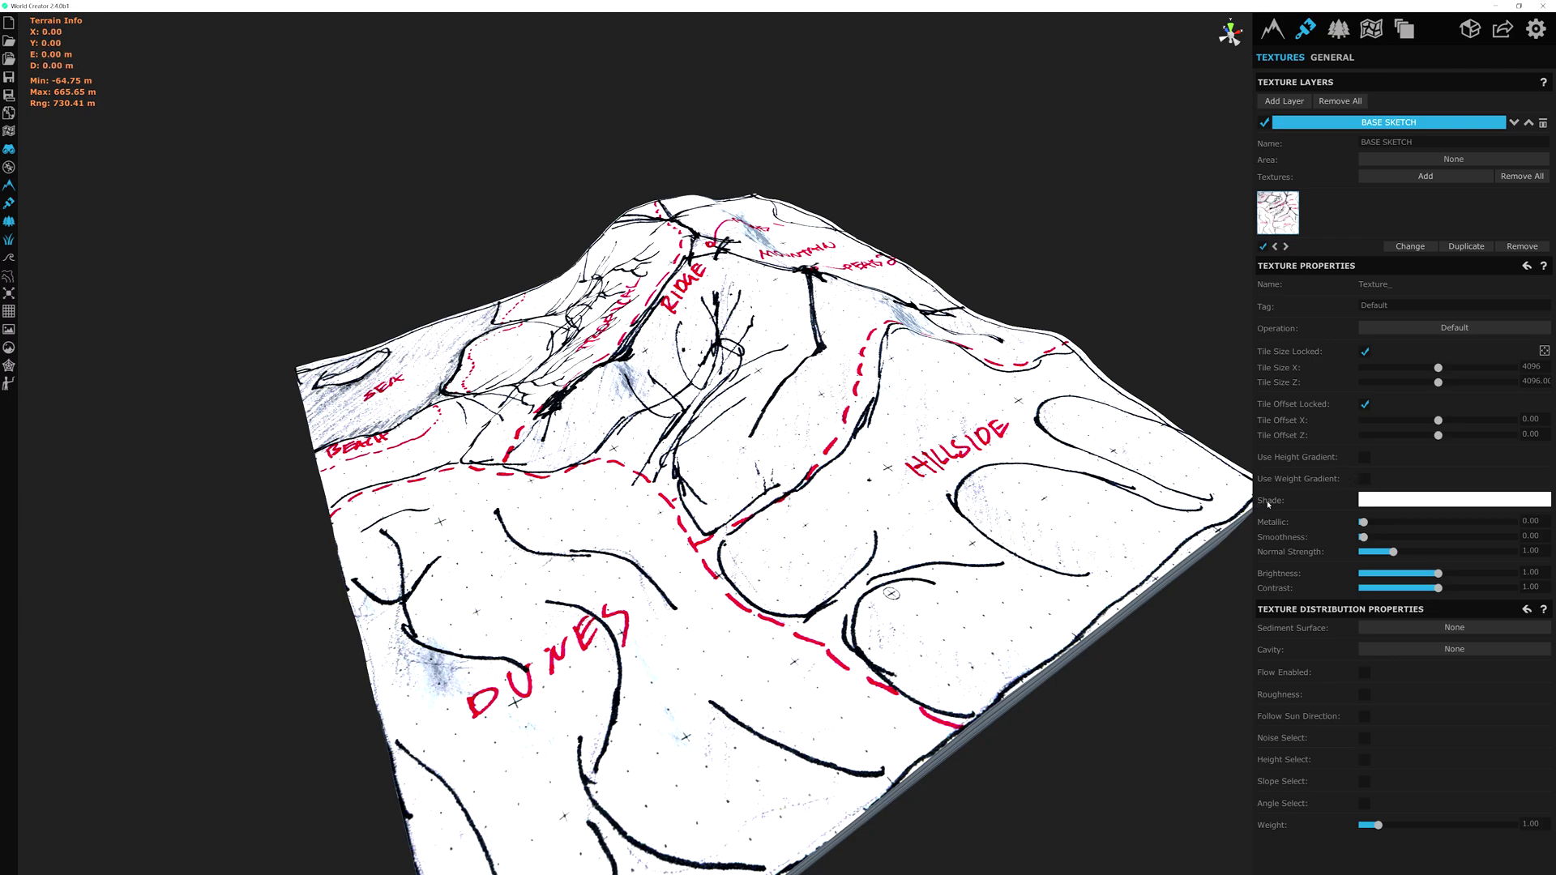
# - Darken the sketch texture's shade from white to the grey 5D5D5D
pyautogui.click(1447, 500)
pyautogui.click(1359, 529)
pyautogui.moveTo(1360, 530); pyautogui.dragTo(1359, 565)
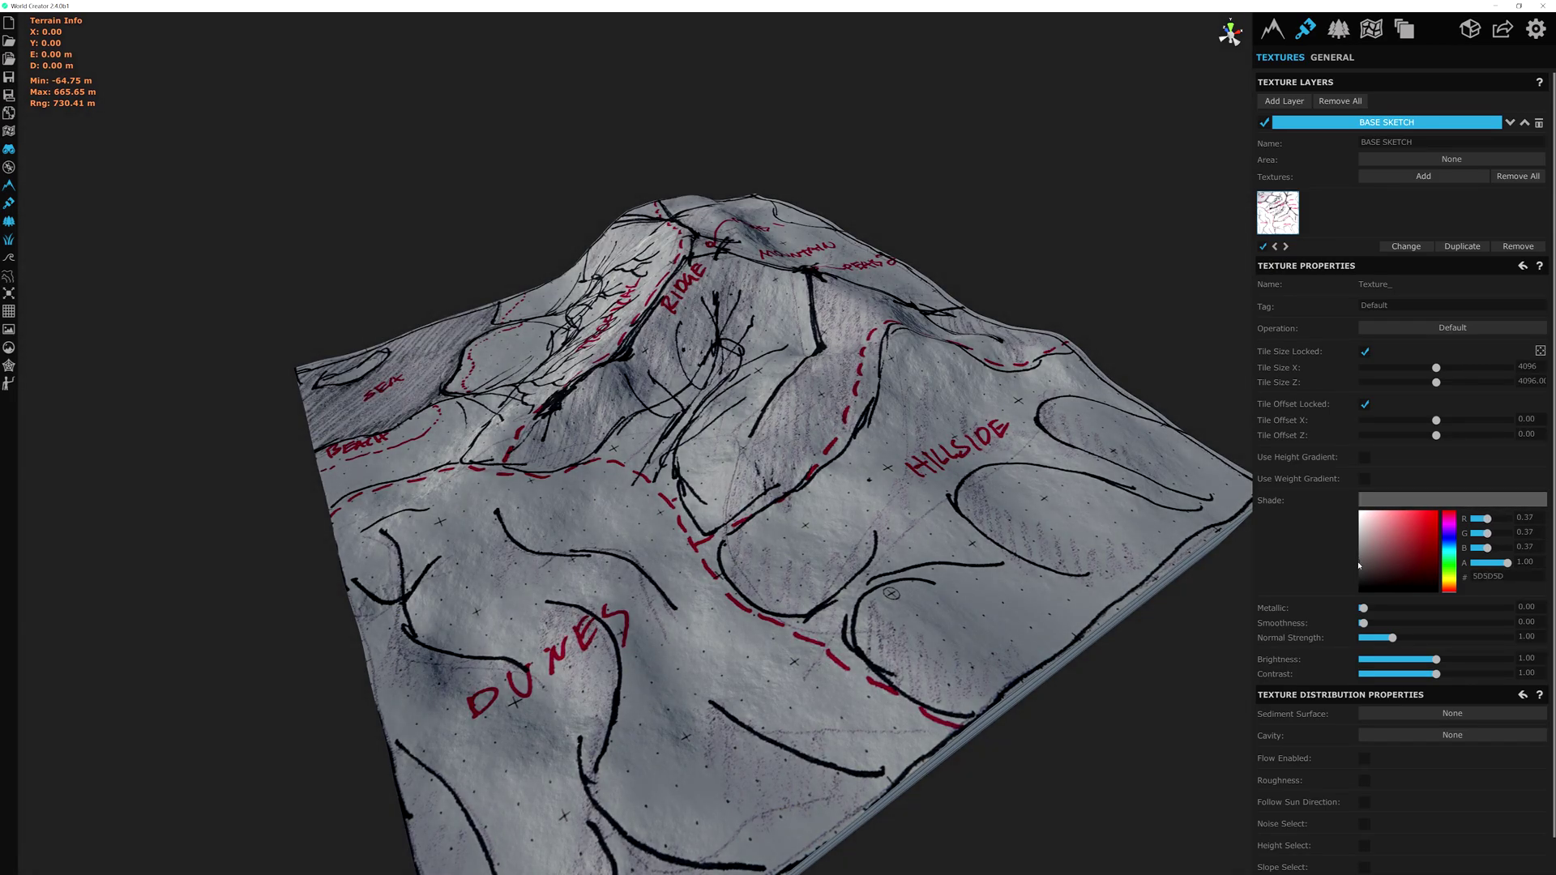
# - Inspect the grey-shaded sketch overlay around the ridge, mountain, hillside and dunes areas of the terrain
pyautogui.scroll(-2, 713, 454)
pyautogui.moveTo(713, 454); pyautogui.dragTo(820, 465, button='right')
pyautogui.scroll(5, 820, 464)
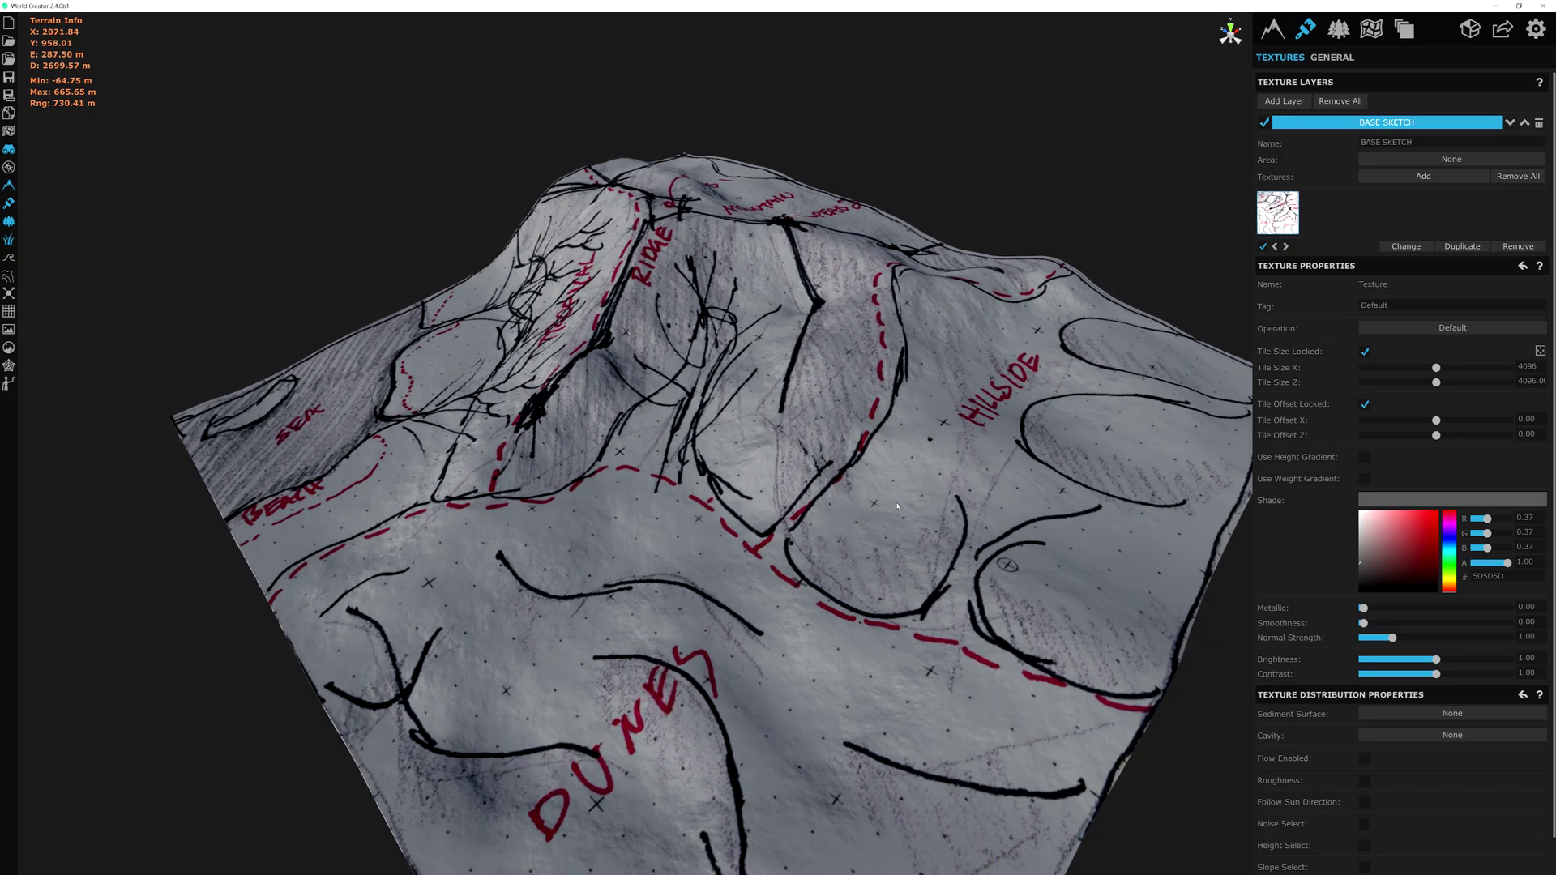
pyautogui.moveTo(753, 421); pyautogui.dragTo(858, 318, button='middle')
pyautogui.moveTo(858, 317); pyautogui.dragTo(760, 465, button='right')
pyautogui.scroll(3, 759, 465)
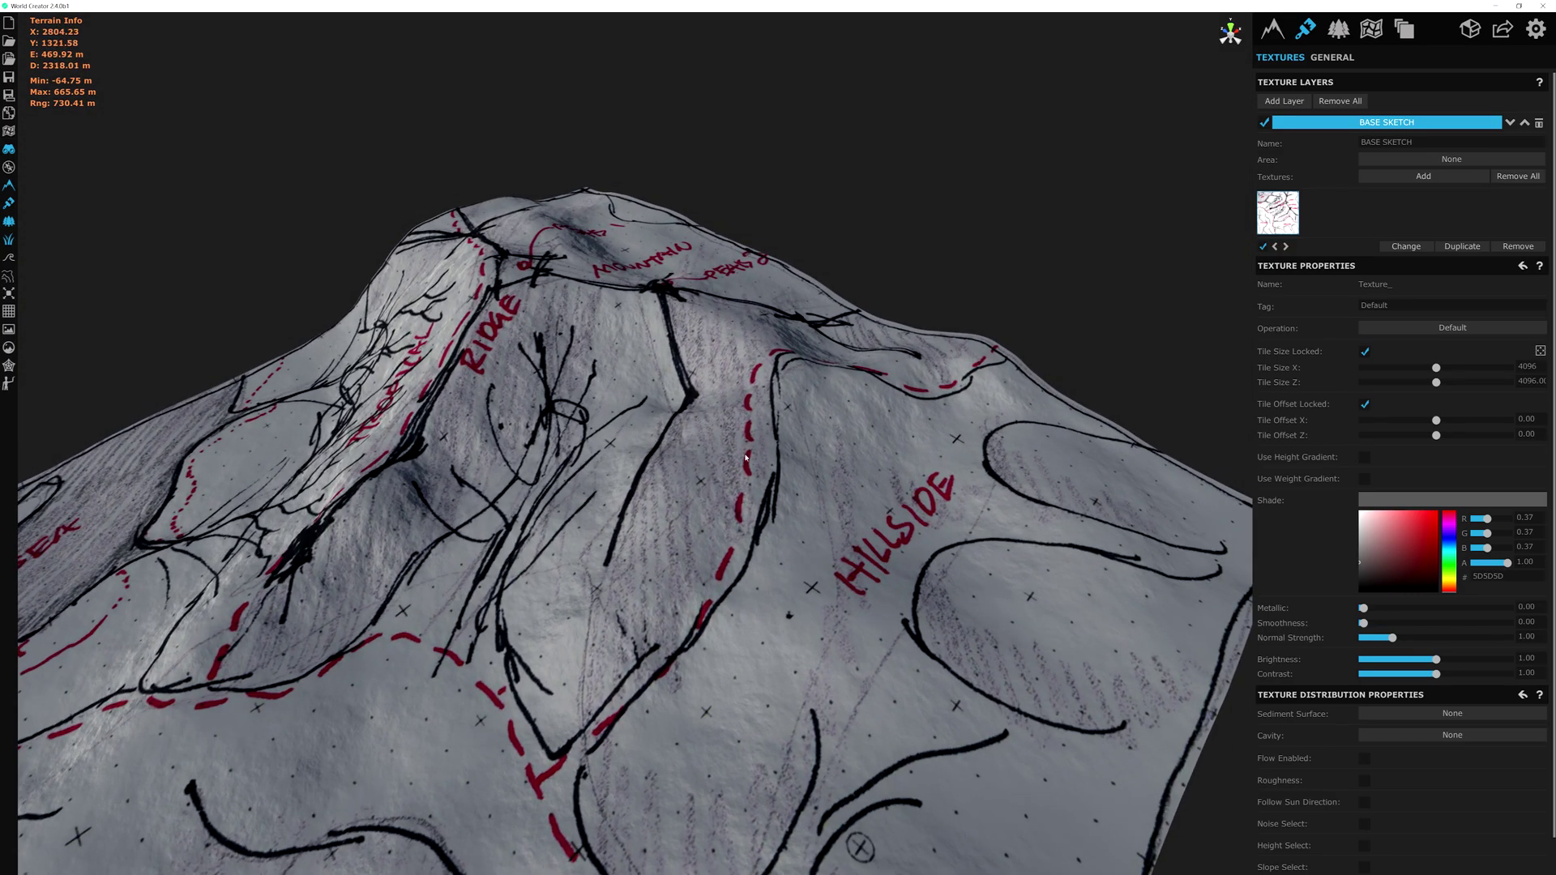
pyautogui.scroll(-3, 670, 532)
pyautogui.moveTo(669, 533); pyautogui.dragTo(892, 442, button='middle')
pyautogui.moveTo(891, 441); pyautogui.dragTo(701, 225, button='right')
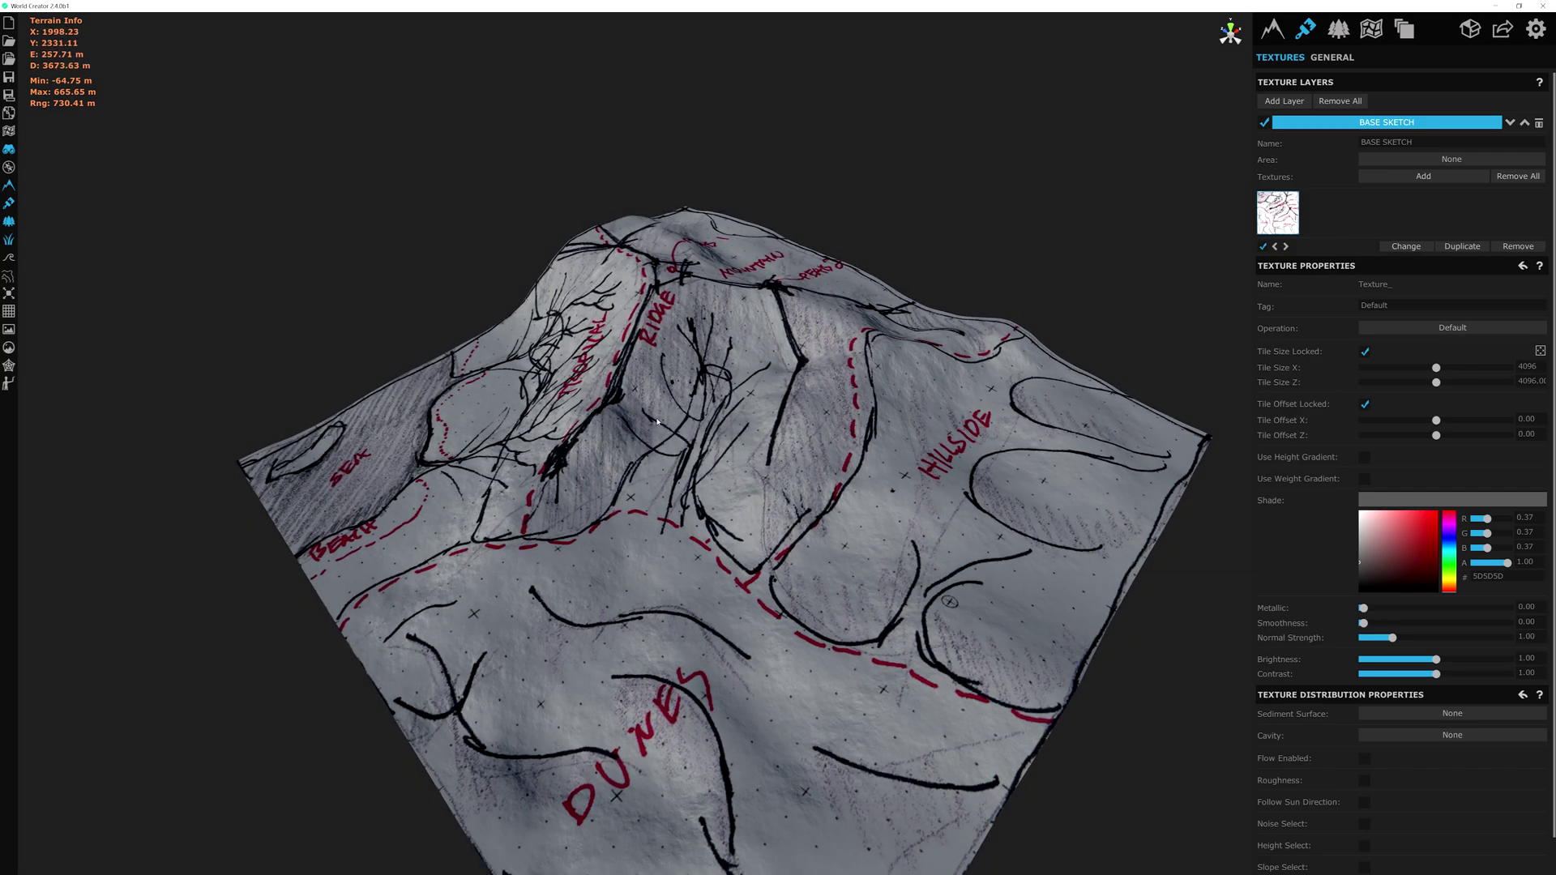
# - Start editing the terrain's custom base shape so its control points are available over the sketch
pyautogui.moveTo(694, 421); pyautogui.dragTo(758, 369, button='middle')
pyautogui.moveTo(992, 545); pyautogui.dragTo(826, 527, button='right')
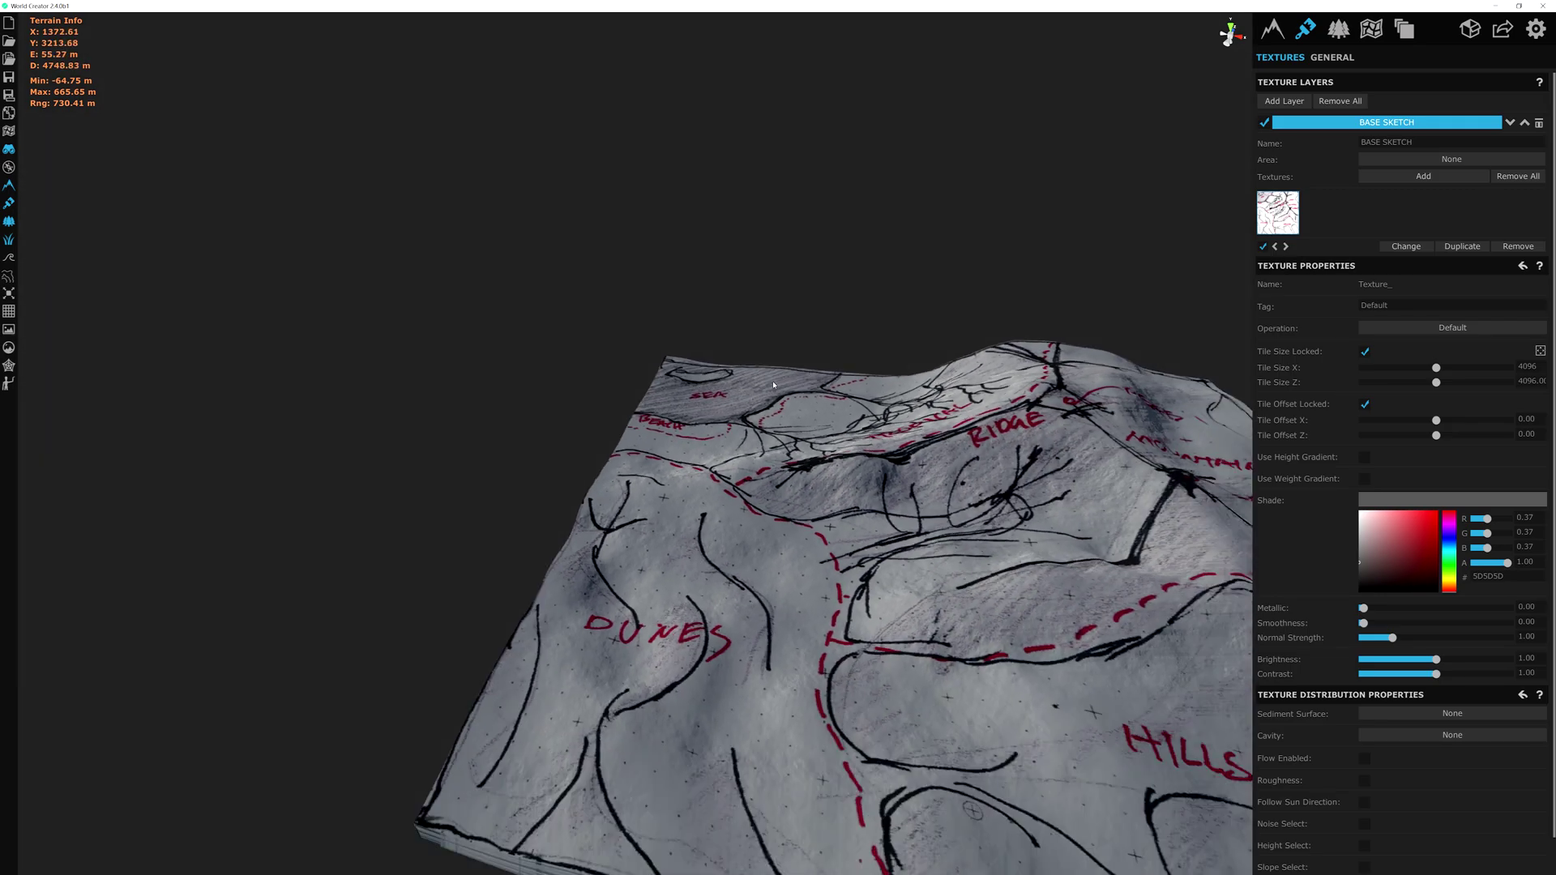
pyautogui.moveTo(908, 559); pyautogui.dragTo(795, 594, button='middle')
pyautogui.scroll(3, 795, 595)
pyautogui.moveTo(763, 587); pyautogui.dragTo(558, 449, button='right')
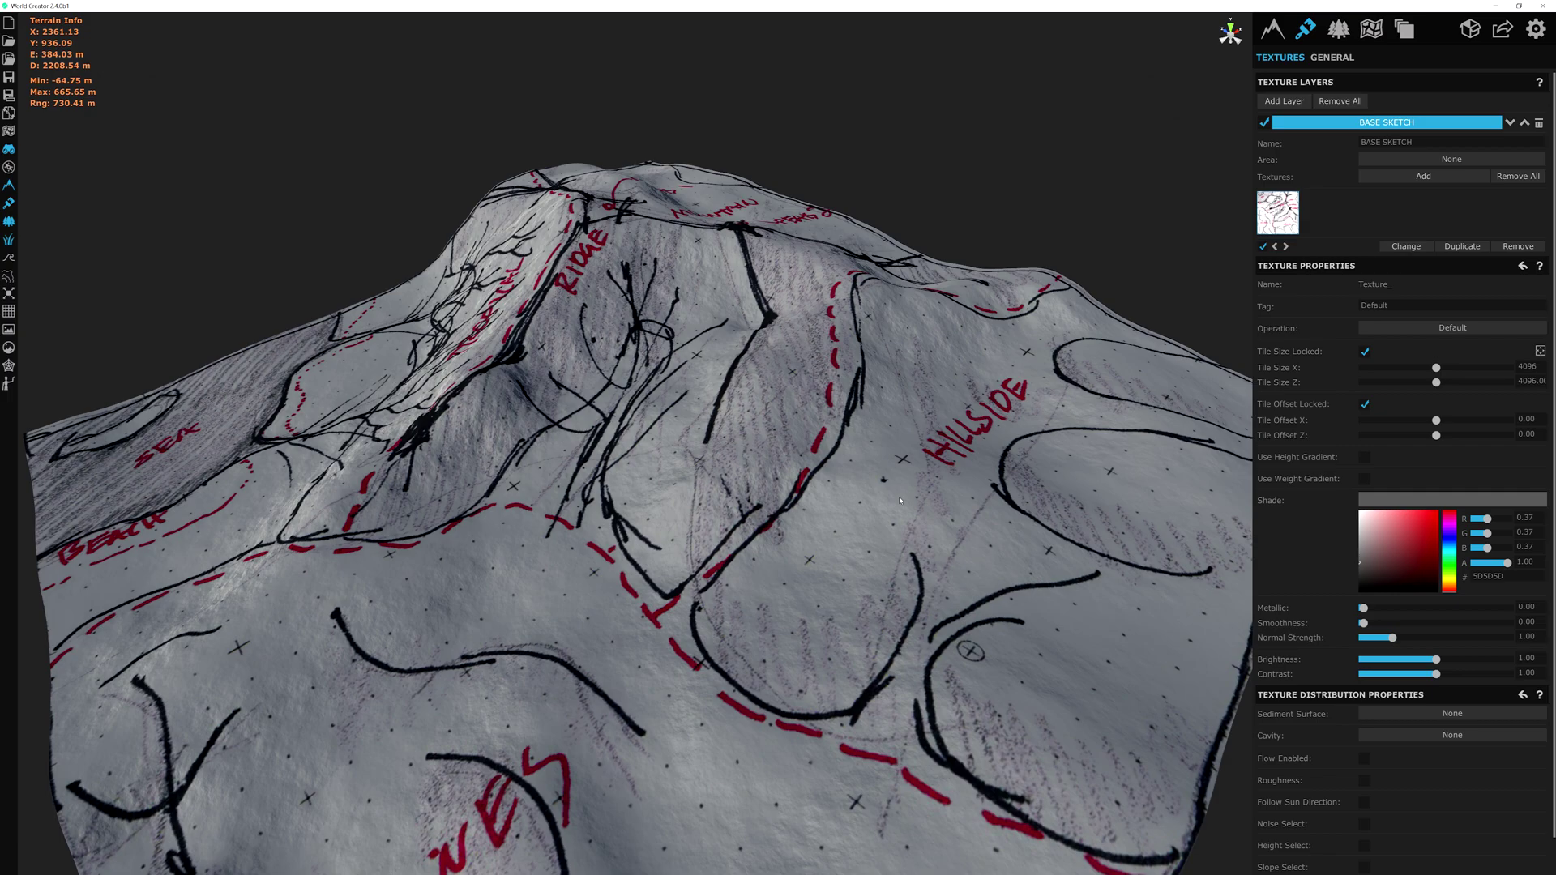
pyautogui.click(1271, 30)
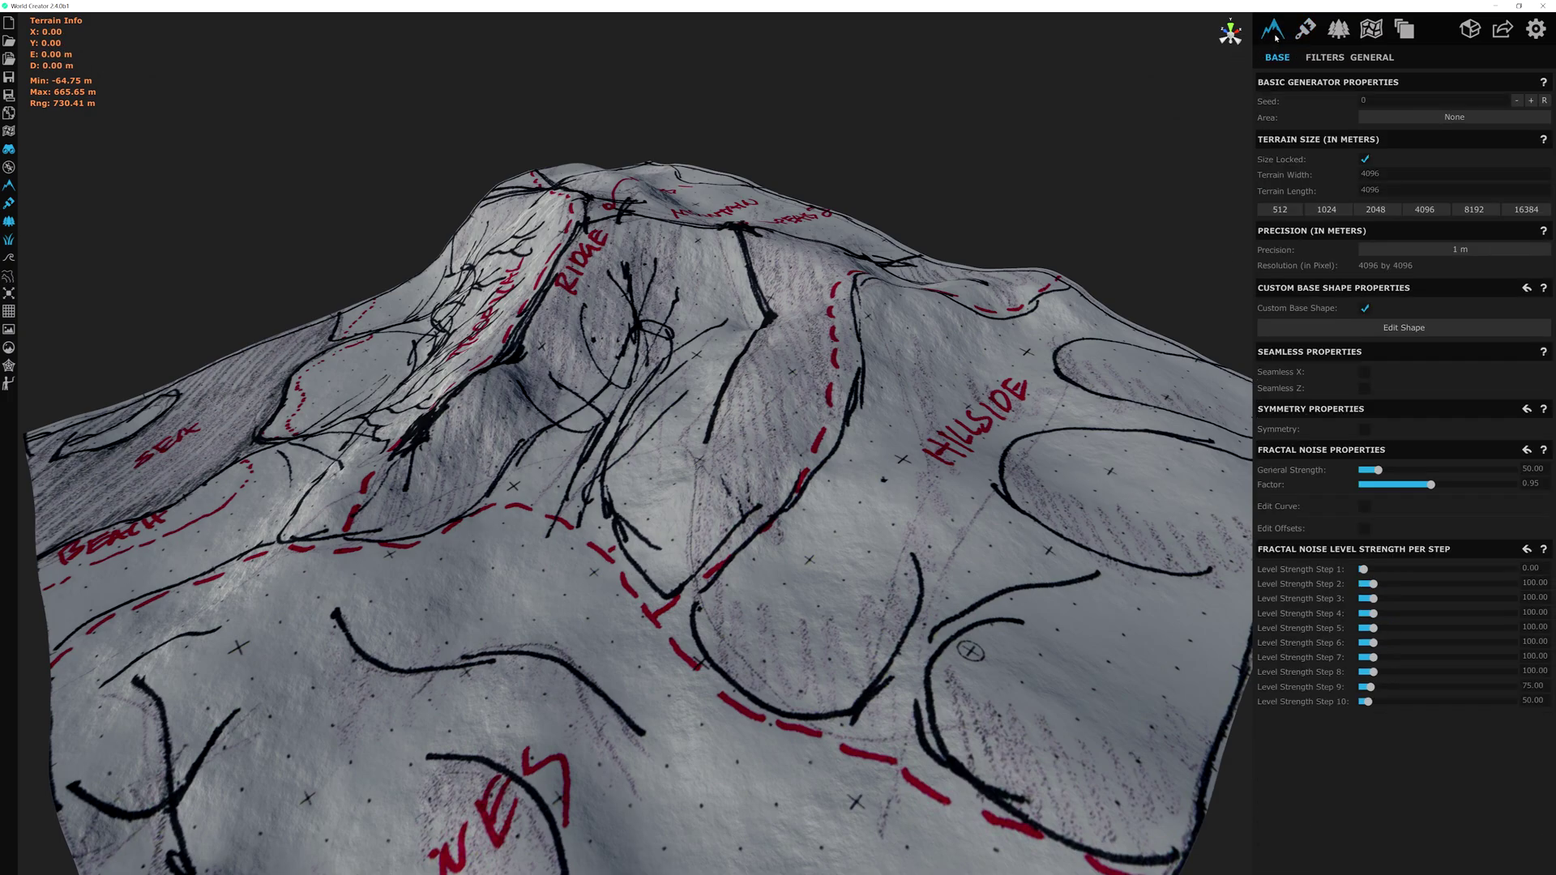
pyautogui.click(1388, 329)
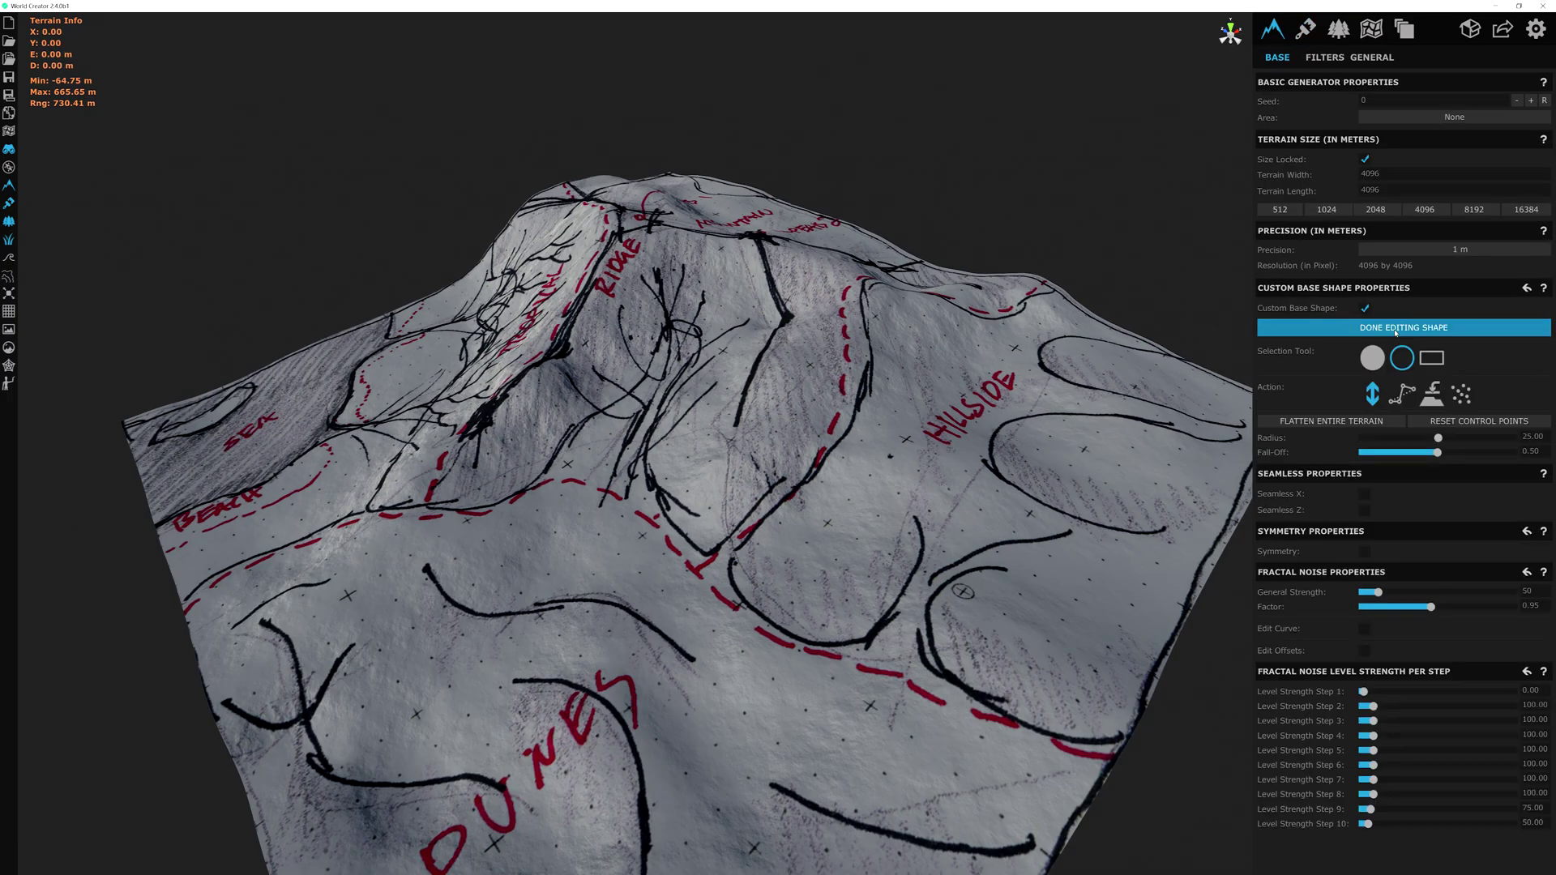
pyautogui.moveTo(1005, 284); pyautogui.dragTo(838, 321, button='right')
pyautogui.scroll(1, 839, 321)
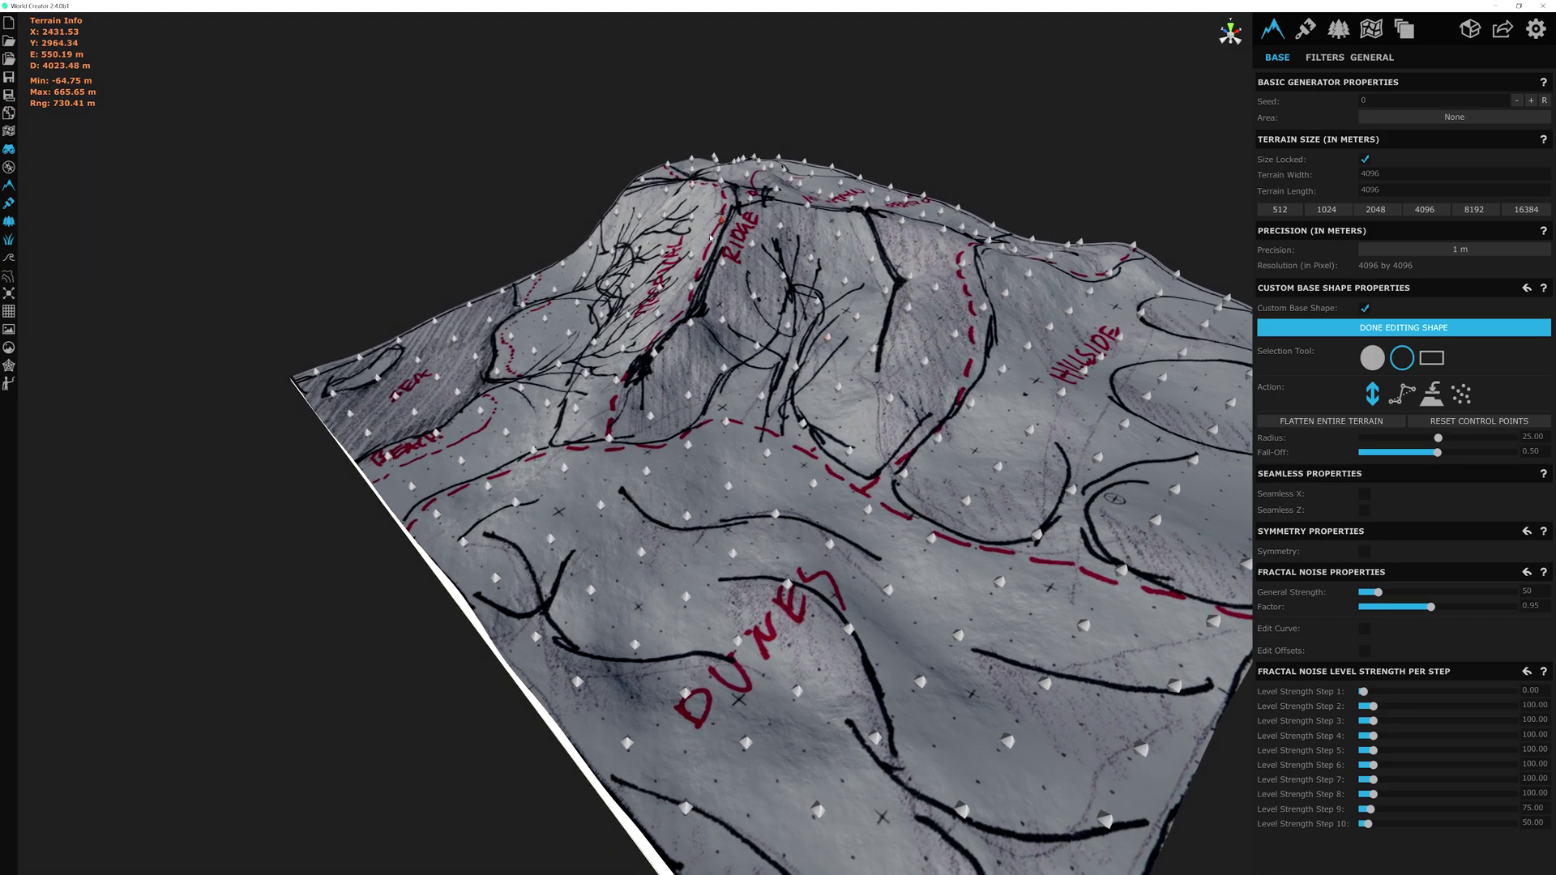
pyautogui.scroll(-2, 778, 389)
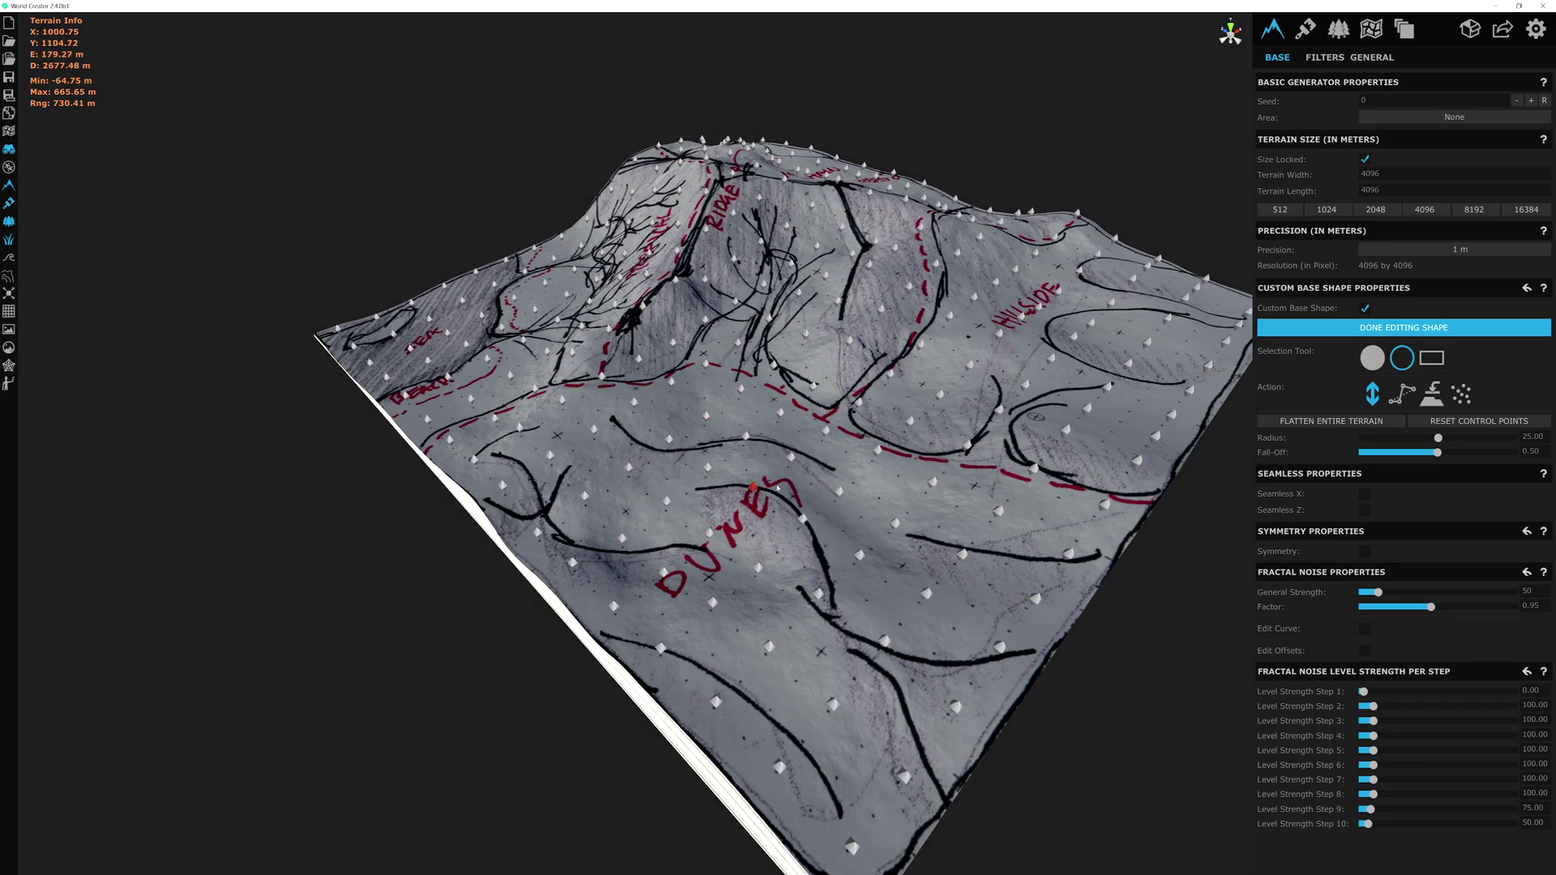
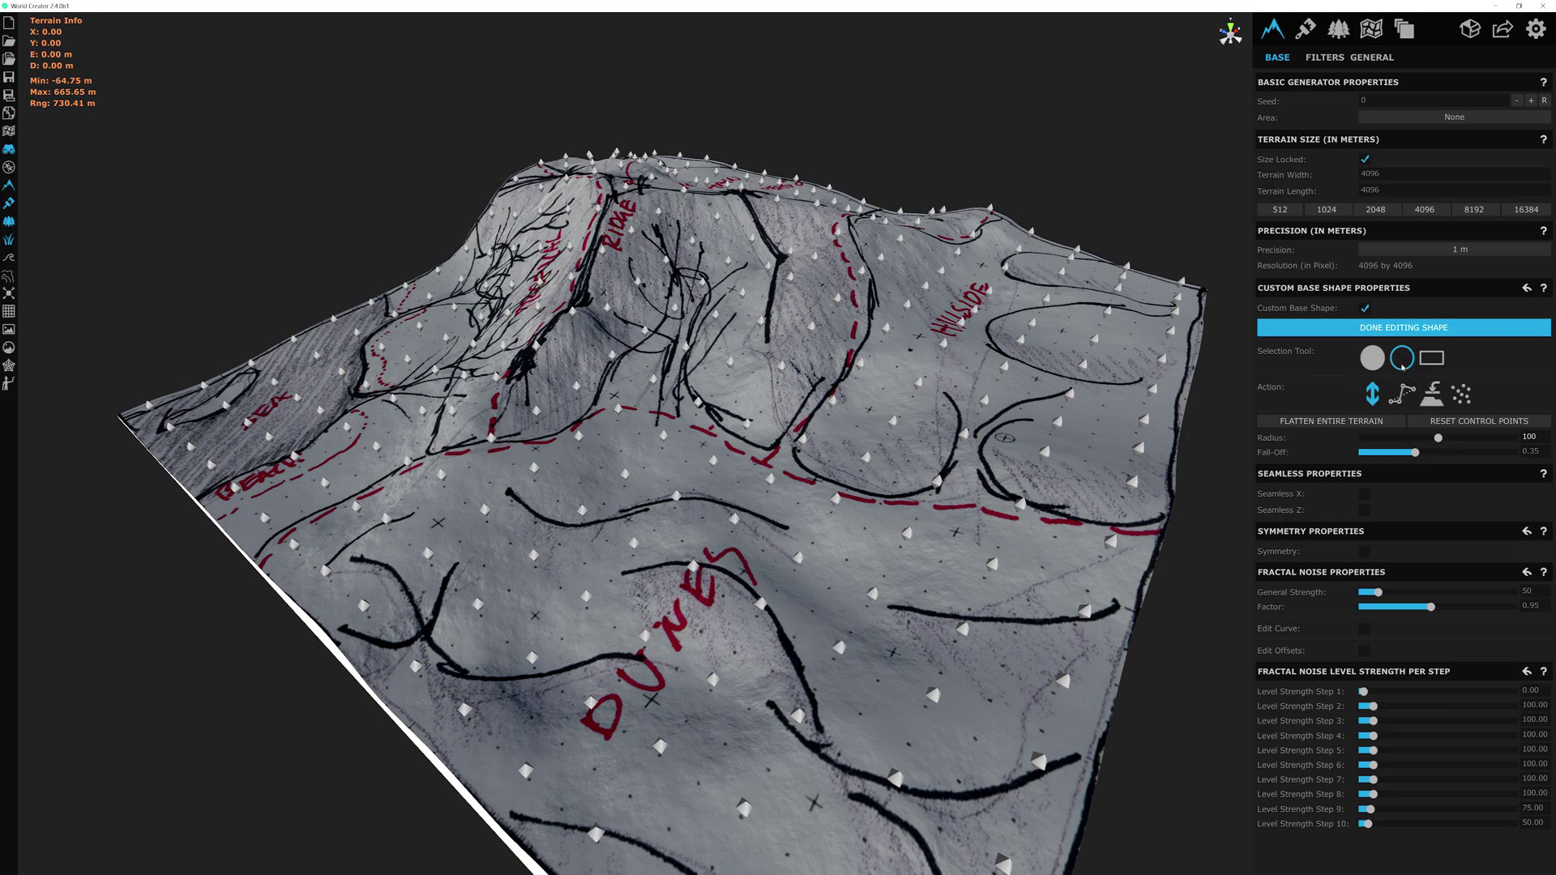
# - Set the selection radius to 400 with a 0.35 fall-off and reshape the control points on the slope between the ridge and the hillside
pyautogui.moveTo(662, 434); pyautogui.dragTo(663, 356, button='right')
pyautogui.scroll(6, 663, 351)
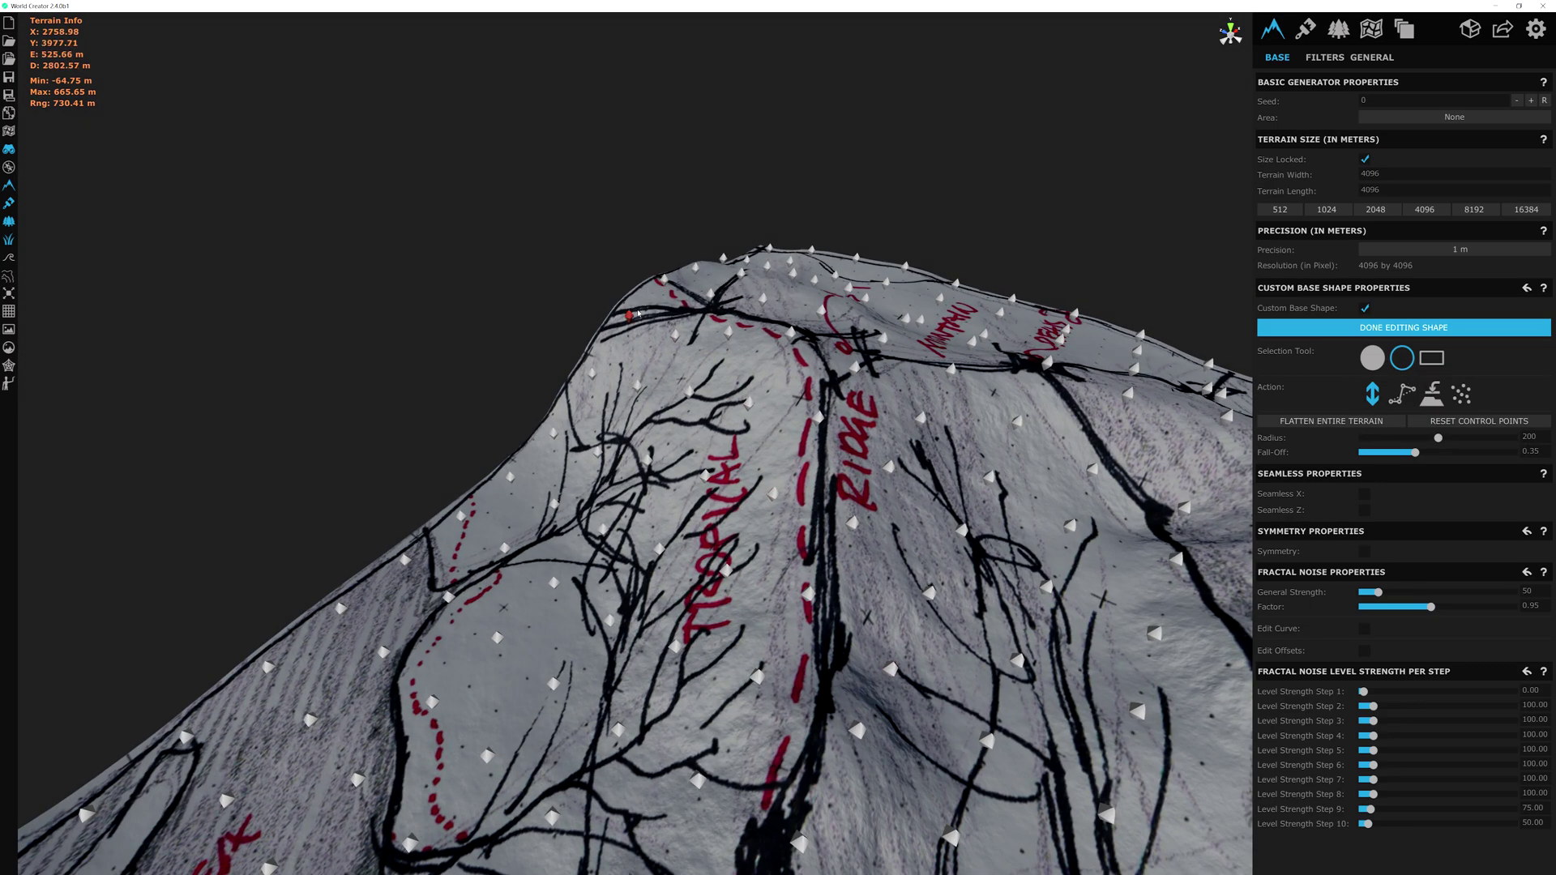
pyautogui.moveTo(859, 434); pyautogui.dragTo(898, 632, button='right')
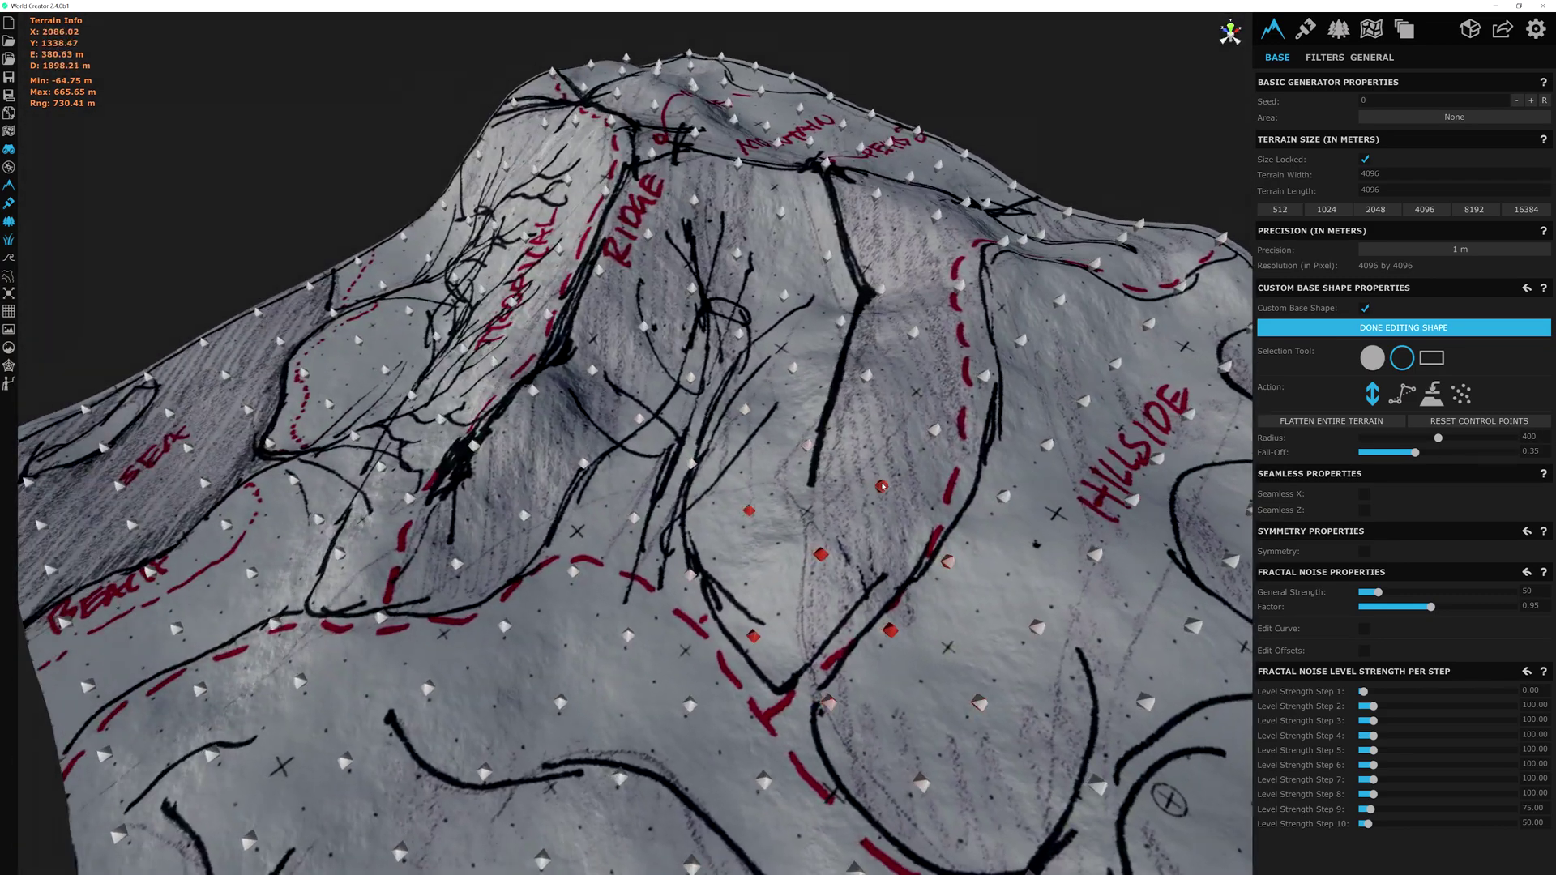
pyautogui.moveTo(851, 326); pyautogui.dragTo(853, 307)
pyautogui.moveTo(699, 285); pyautogui.dragTo(738, 373)
pyautogui.moveTo(741, 375); pyautogui.dragTo(777, 260, button='middle')
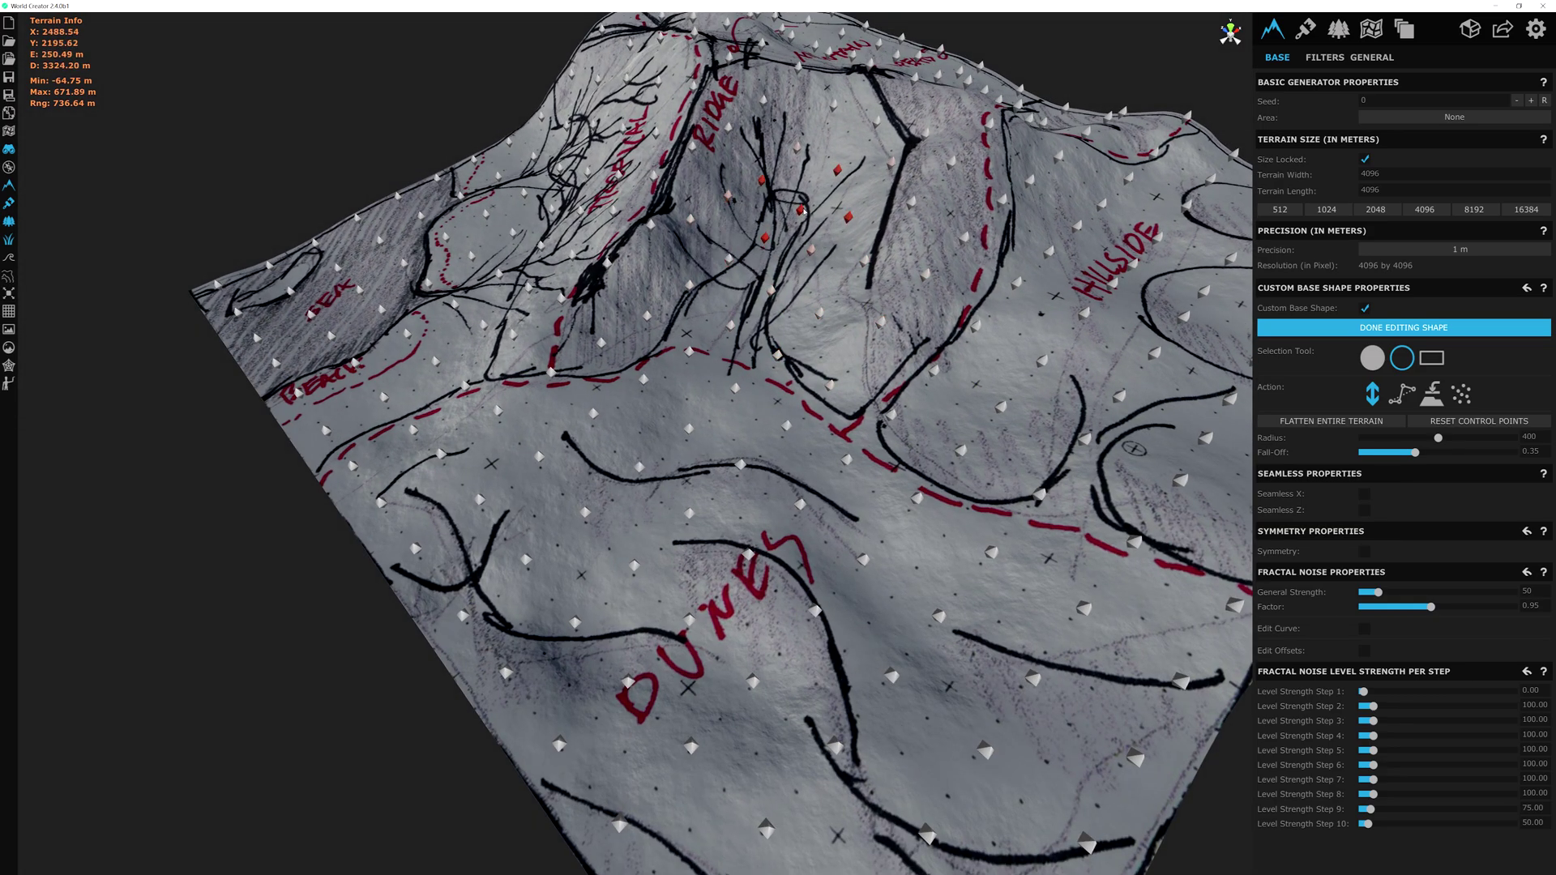
# - Reduce the selection radius to 203.97 and raise the control points along the black spur line below the mountain peaks
pyautogui.moveTo(884, 227); pyautogui.dragTo(816, 265, button='middle')
pyautogui.moveTo(1439, 439); pyautogui.dragTo(1299, 446)
pyautogui.moveTo(849, 252); pyautogui.dragTo(821, 321, button='middle')
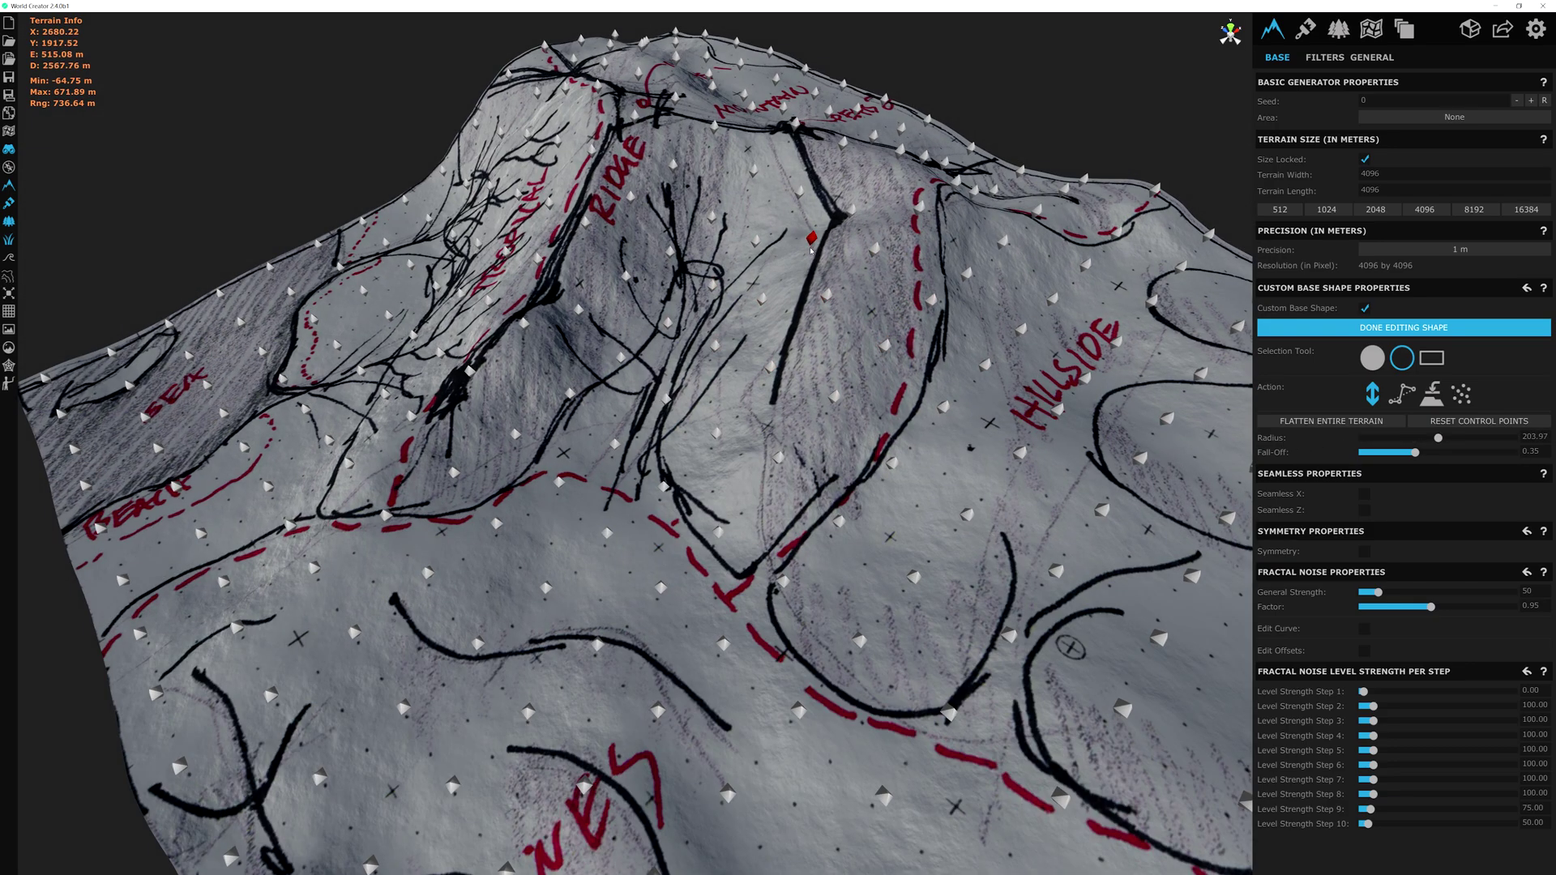
pyautogui.scroll(2, 810, 250)
pyautogui.moveTo(811, 251); pyautogui.dragTo(801, 336, button='middle')
pyautogui.moveTo(822, 319); pyautogui.dragTo(794, 298)
pyautogui.scroll(2, 838, 262)
pyautogui.moveTo(838, 262); pyautogui.dragTo(761, 403, button='middle')
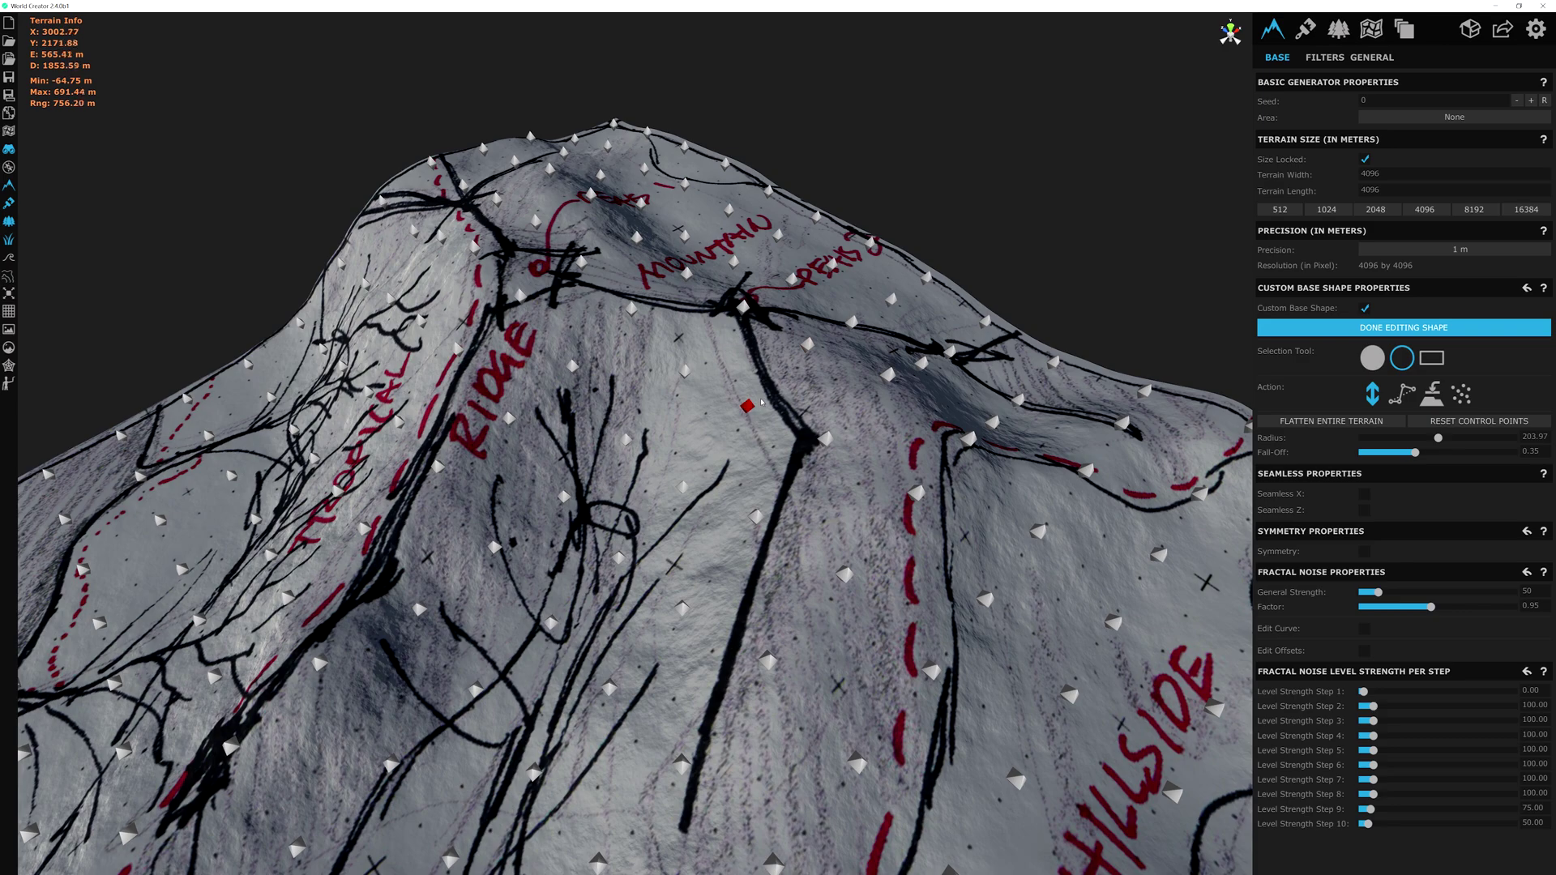
# - Adjust individual control points along the spur line and on the slopes around it to follow the sketched mountain ridges
pyautogui.moveTo(774, 392); pyautogui.dragTo(648, 276, button='right')
pyautogui.moveTo(653, 247); pyautogui.dragTo(707, 304)
pyautogui.moveTo(738, 355); pyautogui.dragTo(758, 397)
pyautogui.moveTo(573, 368); pyautogui.dragTo(620, 450)
pyautogui.moveTo(739, 383); pyautogui.dragTo(754, 411)
pyautogui.moveTo(843, 421); pyautogui.dragTo(693, 396, button='middle')
pyautogui.moveTo(692, 395); pyautogui.dragTo(695, 383)
pyautogui.moveTo(810, 405); pyautogui.dragTo(673, 444, button='middle')
pyautogui.moveTo(673, 445); pyautogui.dragTo(672, 422)
# - Lower the control points along and just below the dashed boundary between the hillside and the mountain peaks
pyautogui.moveTo(543, 510); pyautogui.dragTo(546, 535)
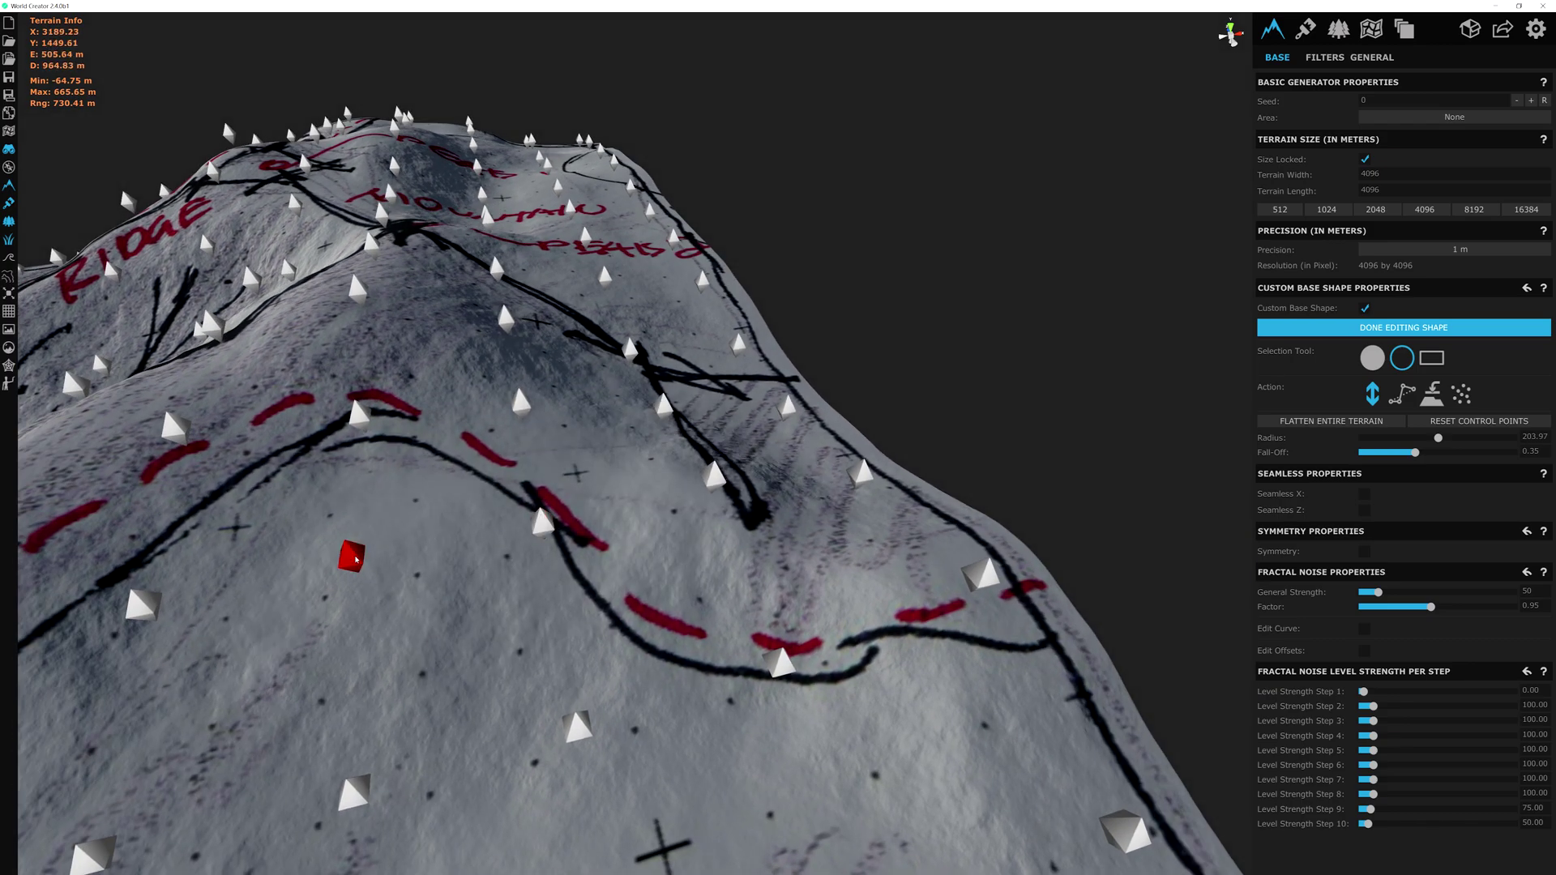
pyautogui.moveTo(354, 561); pyautogui.dragTo(357, 585)
pyautogui.moveTo(543, 525); pyautogui.dragTo(546, 541)
pyautogui.moveTo(861, 485); pyautogui.dragTo(797, 466, button='middle')
pyautogui.moveTo(796, 467); pyautogui.dragTo(800, 489)
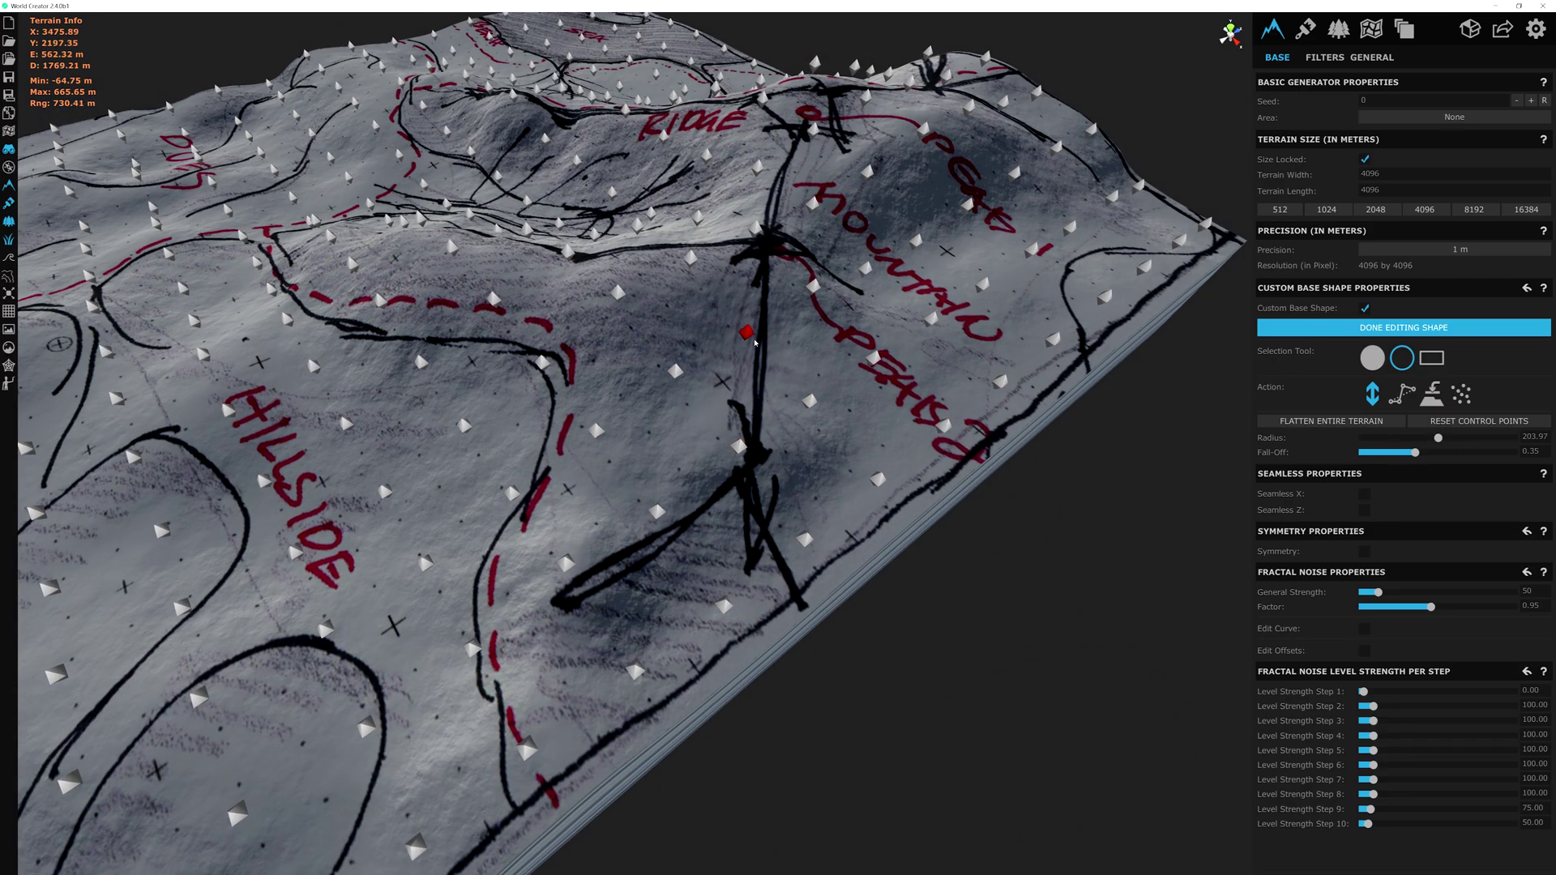
# - Raise the control points along the black ridge line running from the second peak to the terrain's edge
pyautogui.moveTo(755, 340); pyautogui.dragTo(756, 328)
pyautogui.moveTo(743, 453); pyautogui.dragTo(745, 445)
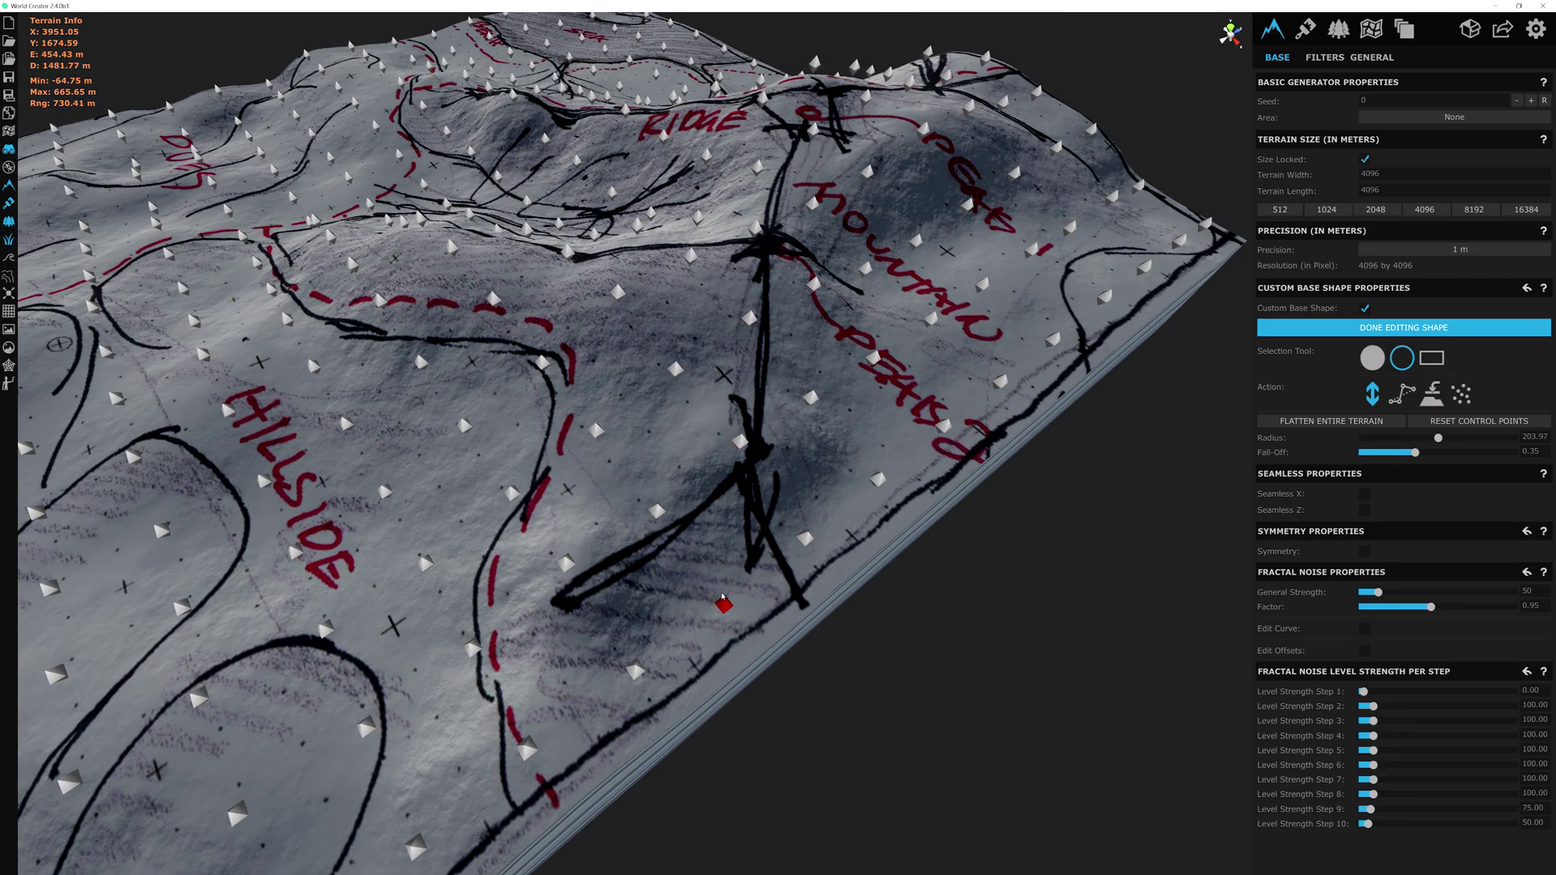
pyautogui.moveTo(728, 612); pyautogui.dragTo(732, 598)
pyautogui.moveTo(810, 542); pyautogui.dragTo(815, 530)
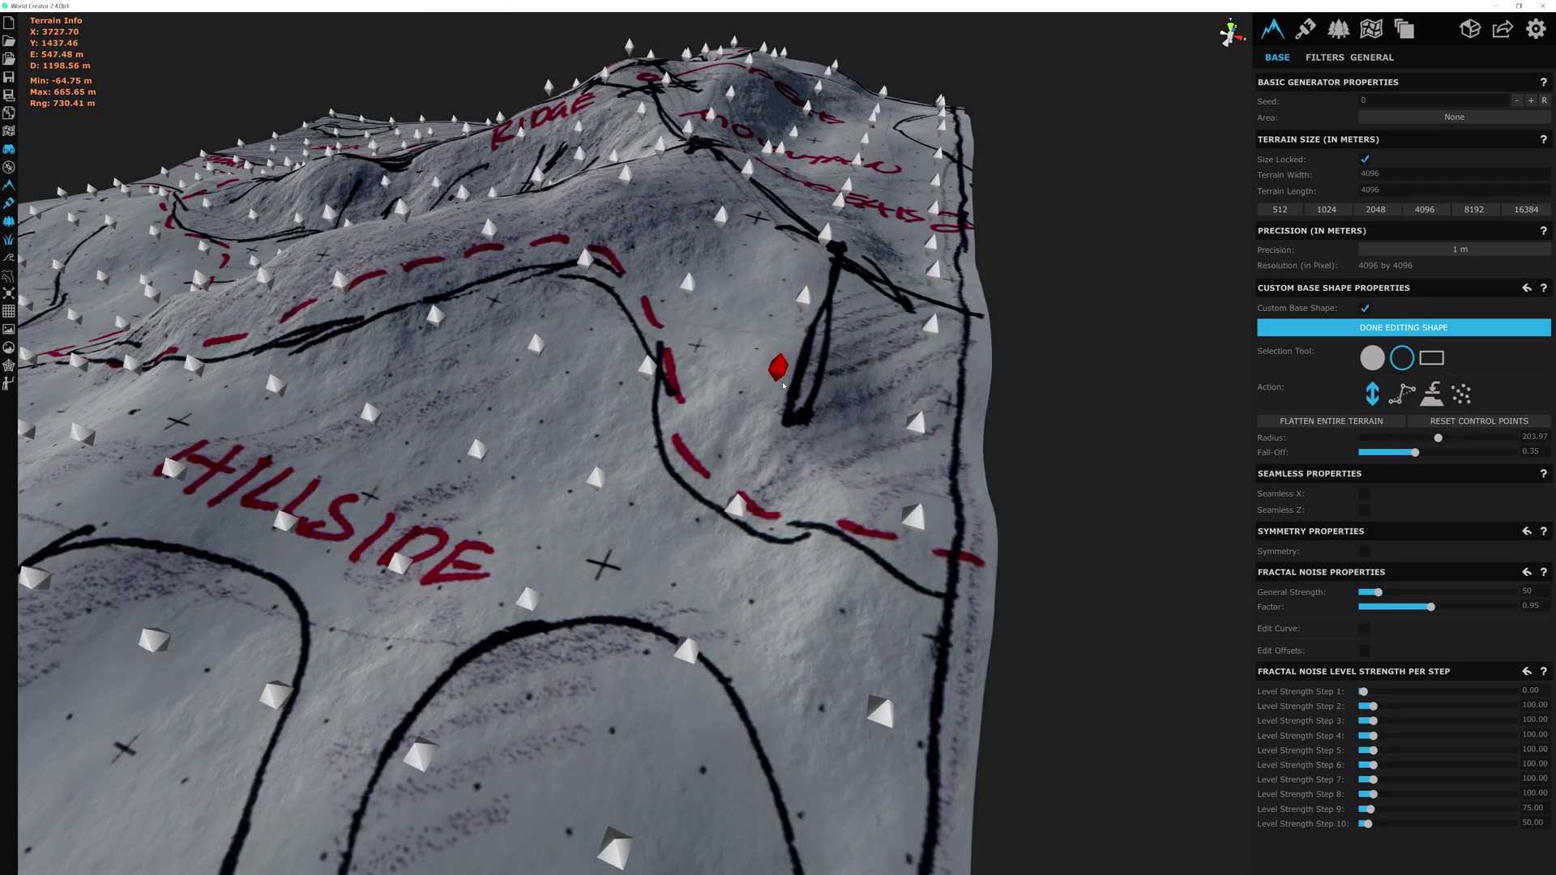
# - Lower the control point on the dashed boundary near the terrain's edge and raise those along the ridge up to the second peak
pyautogui.moveTo(916, 519); pyautogui.dragTo(913, 535)
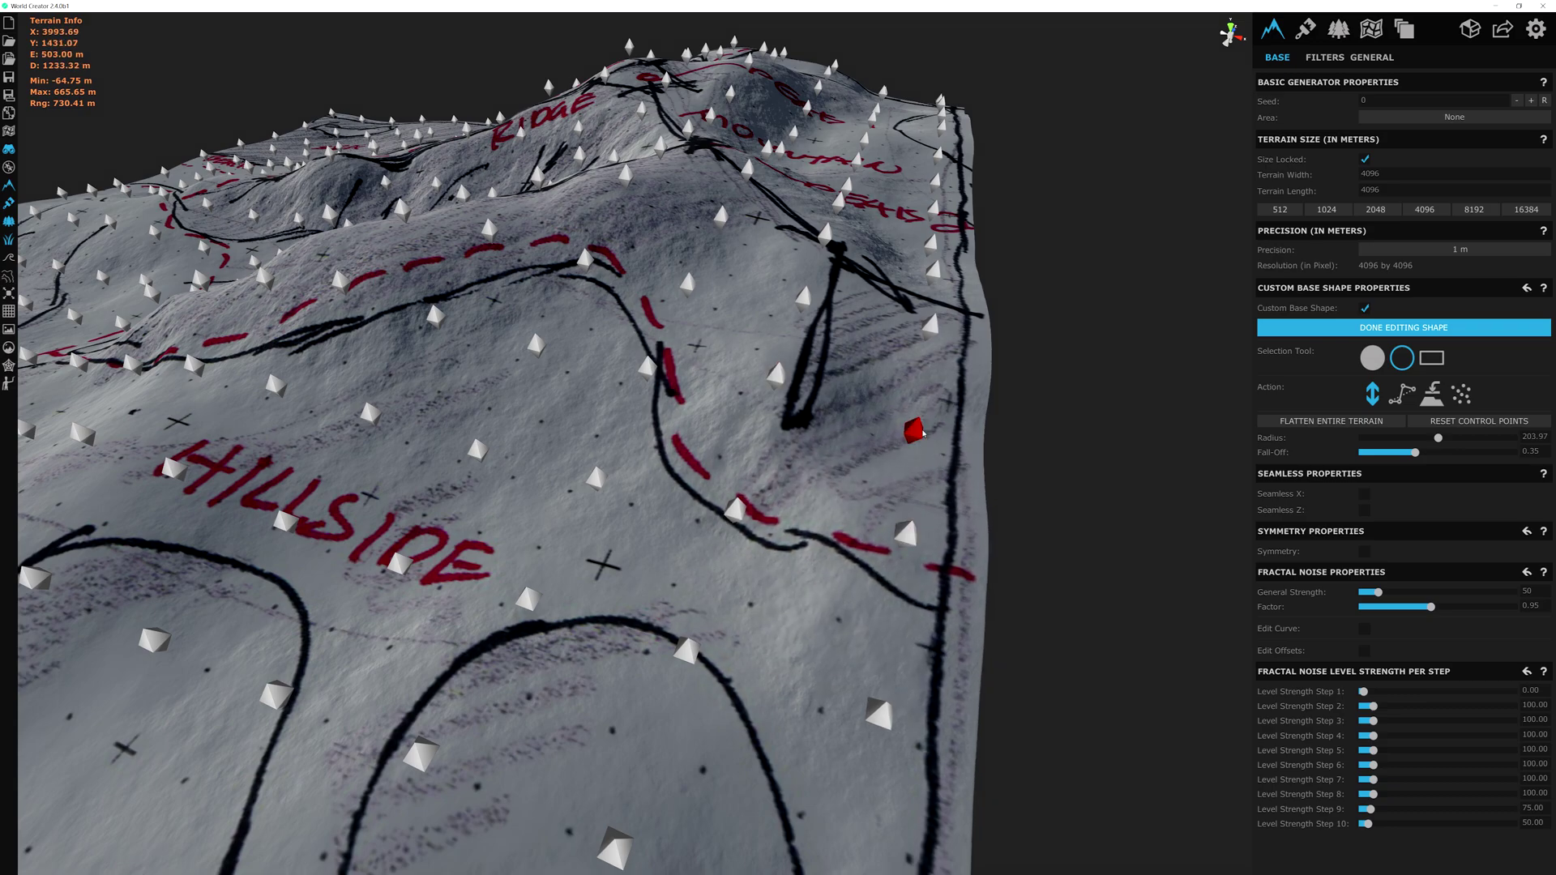
pyautogui.moveTo(918, 432); pyautogui.dragTo(924, 415)
pyautogui.moveTo(806, 300); pyautogui.dragTo(807, 291)
pyautogui.moveTo(828, 237); pyautogui.dragTo(830, 226)
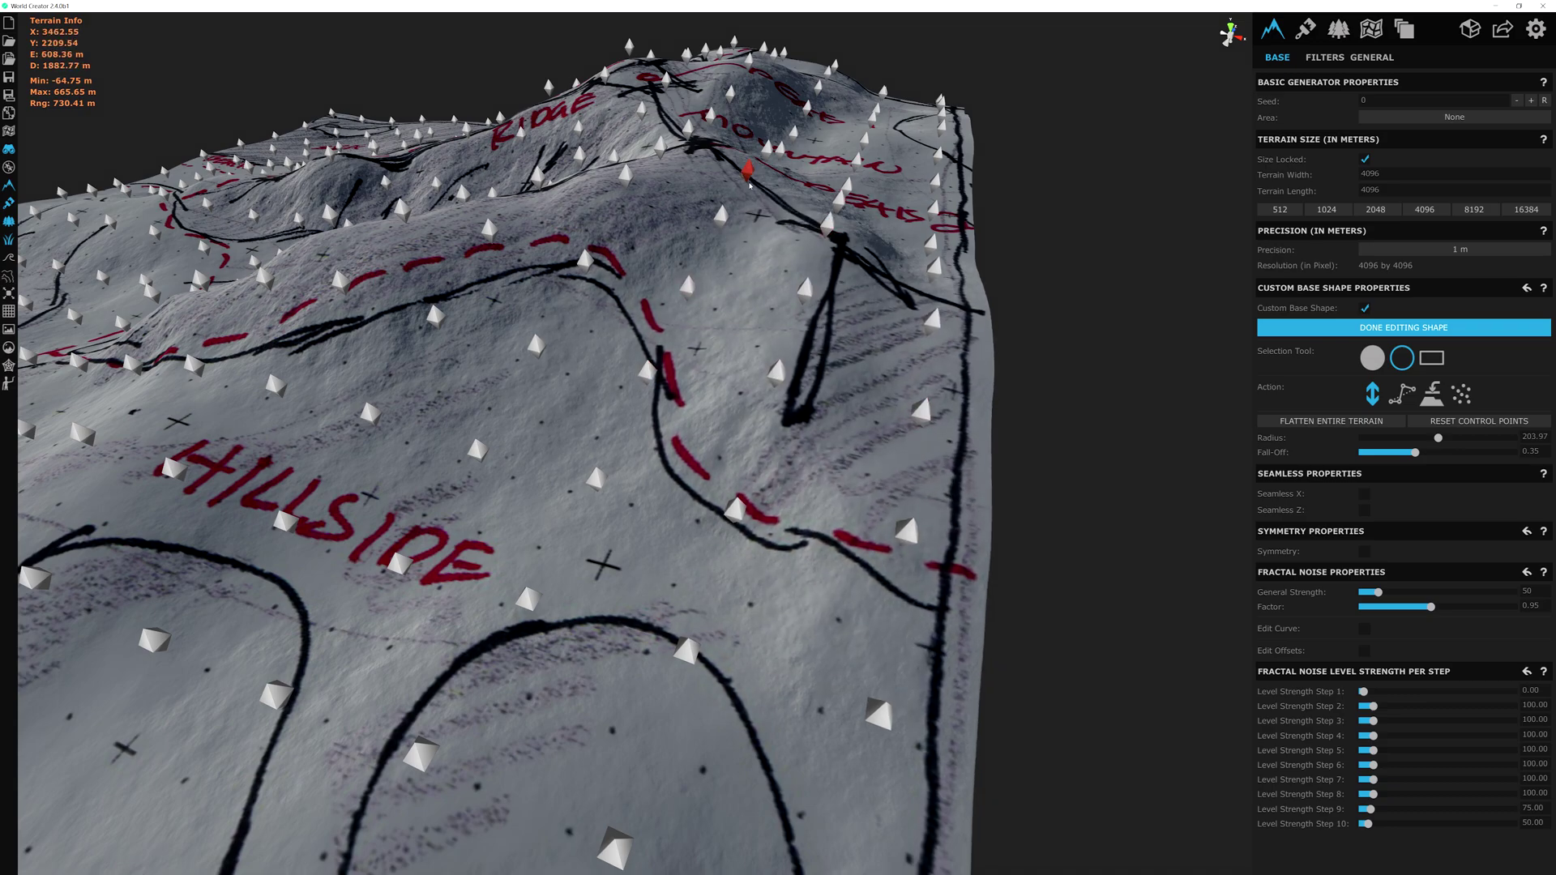
pyautogui.moveTo(748, 171); pyautogui.dragTo(751, 159)
pyautogui.moveTo(689, 130); pyautogui.dragTo(689, 123)
# - Raise the control point on the hillside boundary's upper bend and lower those down the spur's dashed line
pyautogui.moveTo(936, 279); pyautogui.dragTo(912, 540)
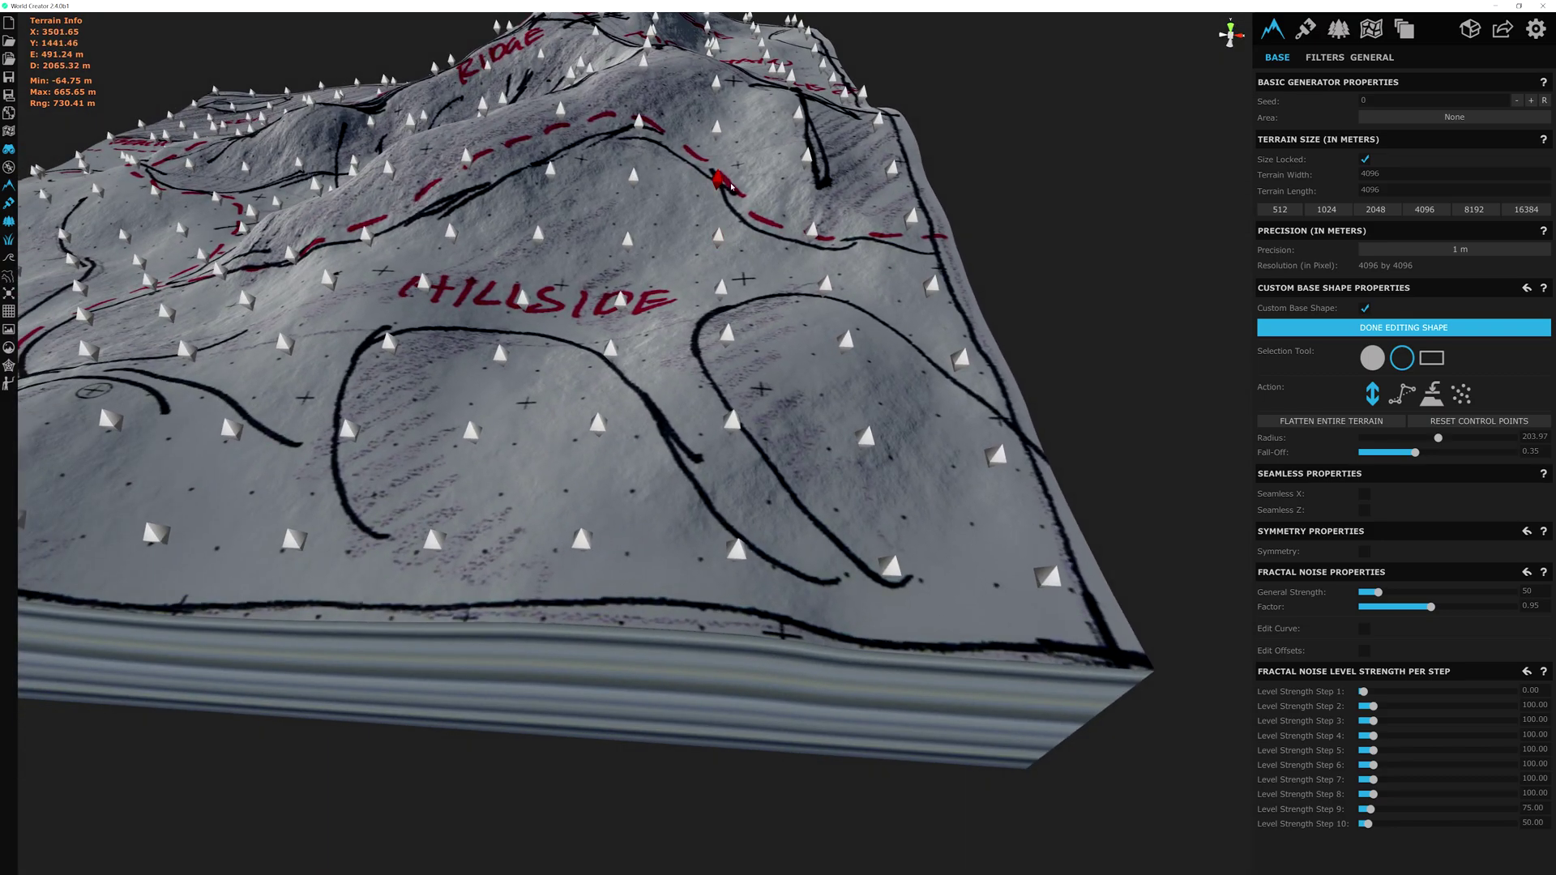
pyautogui.moveTo(730, 188); pyautogui.dragTo(727, 170)
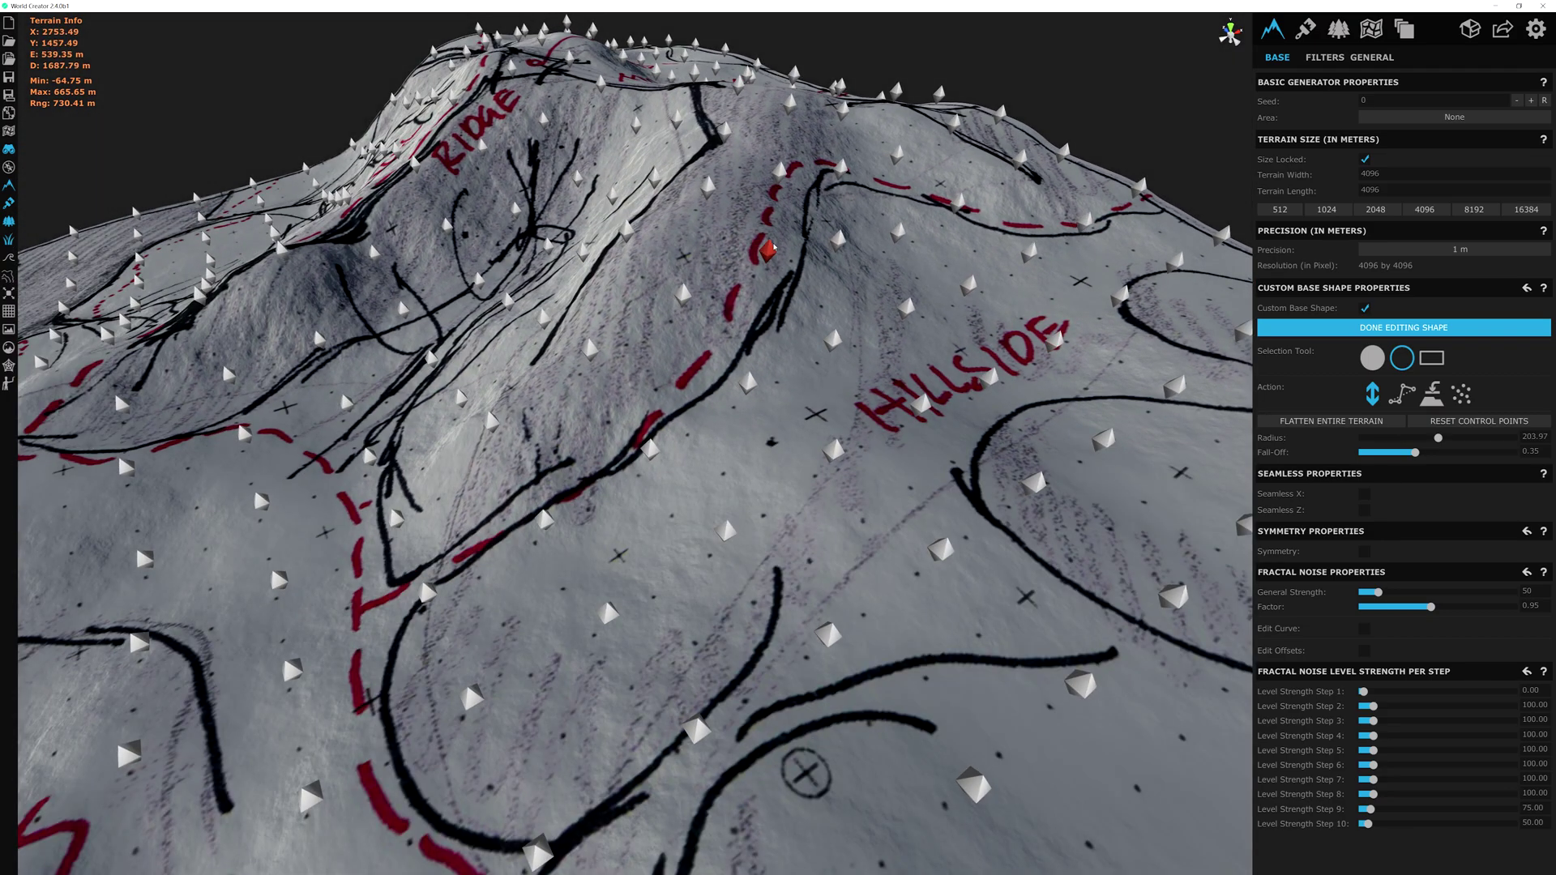
pyautogui.moveTo(727, 217); pyautogui.dragTo(726, 229)
pyautogui.moveTo(788, 185); pyautogui.dragTo(788, 201)
pyautogui.moveTo(774, 276); pyautogui.dragTo(773, 292)
pyautogui.moveTo(752, 395); pyautogui.dragTo(751, 406)
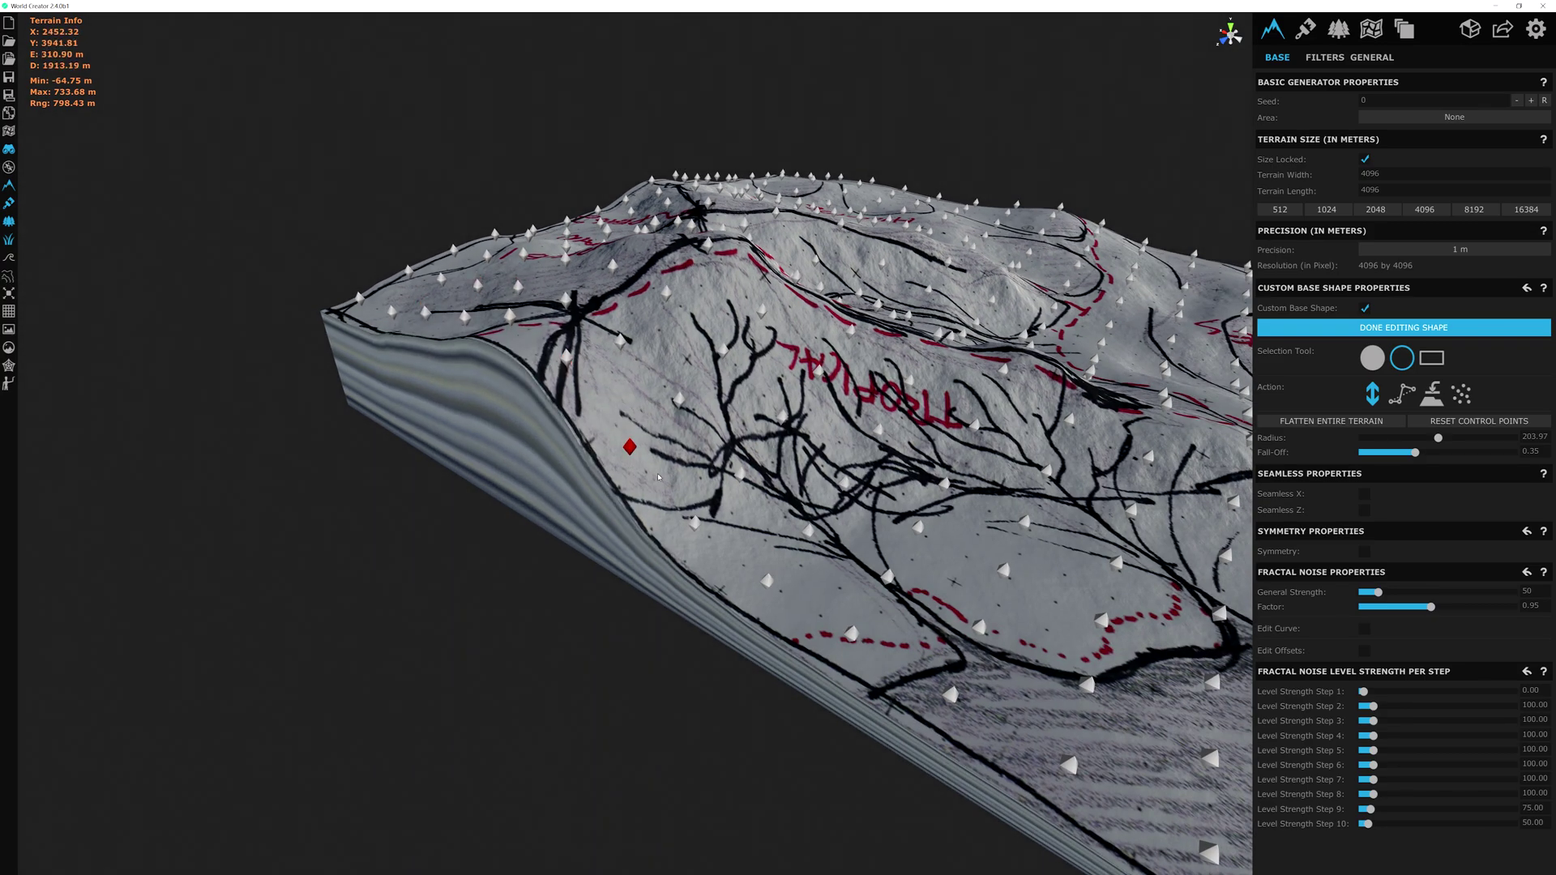
# - Examine the tropical slope, its branching valley lines and the shoreline beside the sea and beach from several angles
pyautogui.press('w')
pyautogui.press('d')
pyautogui.moveTo(884, 573); pyautogui.dragTo(730, 479, button='middle')
pyautogui.moveTo(825, 427); pyautogui.dragTo(799, 412, button='middle')
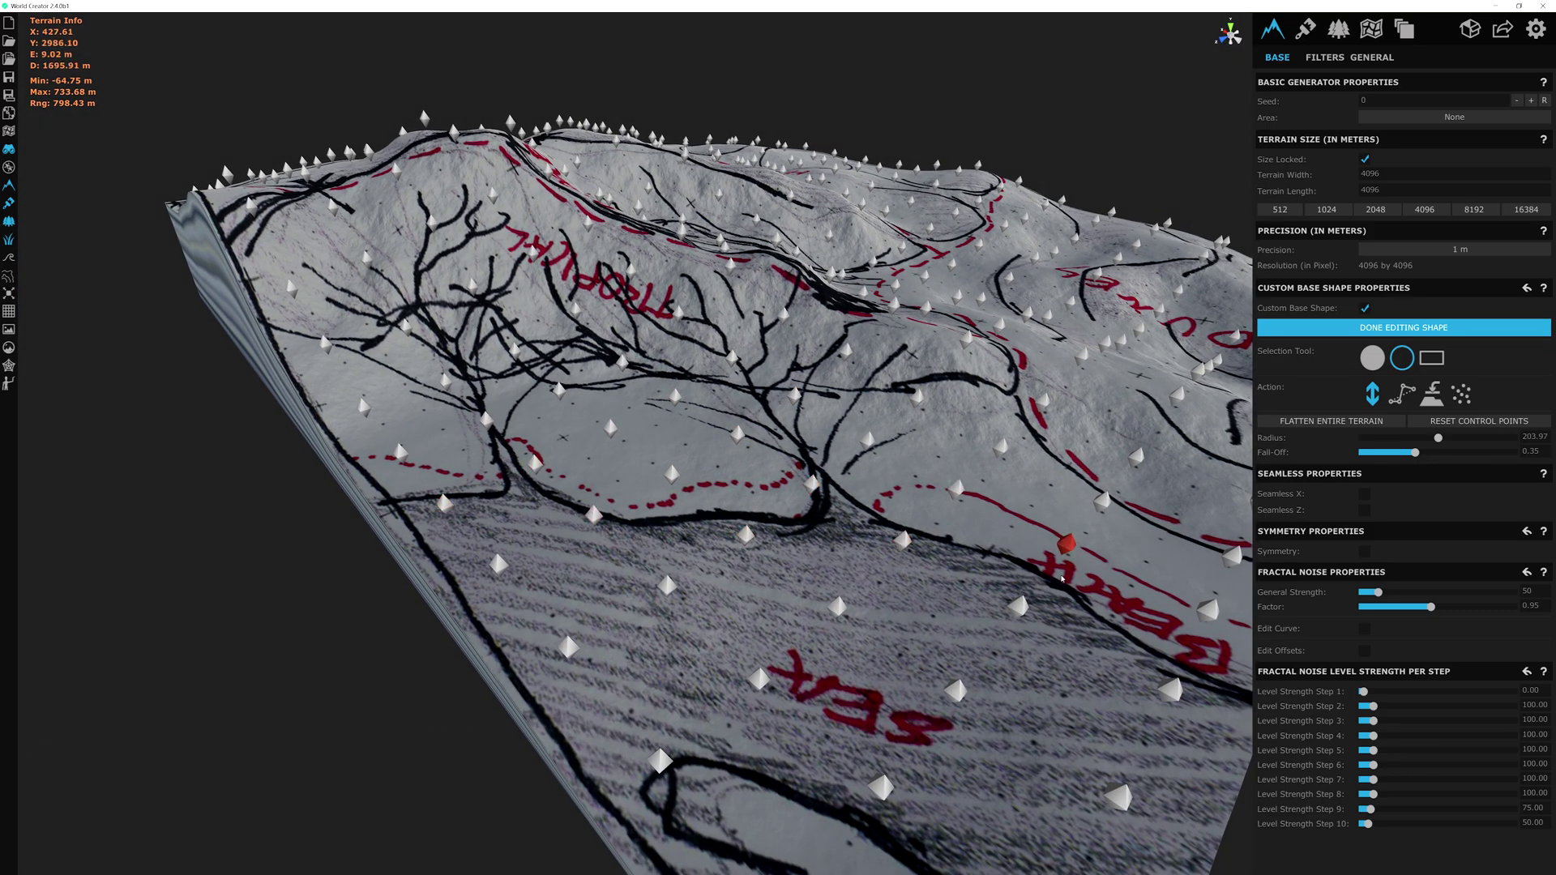
pyautogui.moveTo(854, 559); pyautogui.dragTo(871, 610, button='middle')
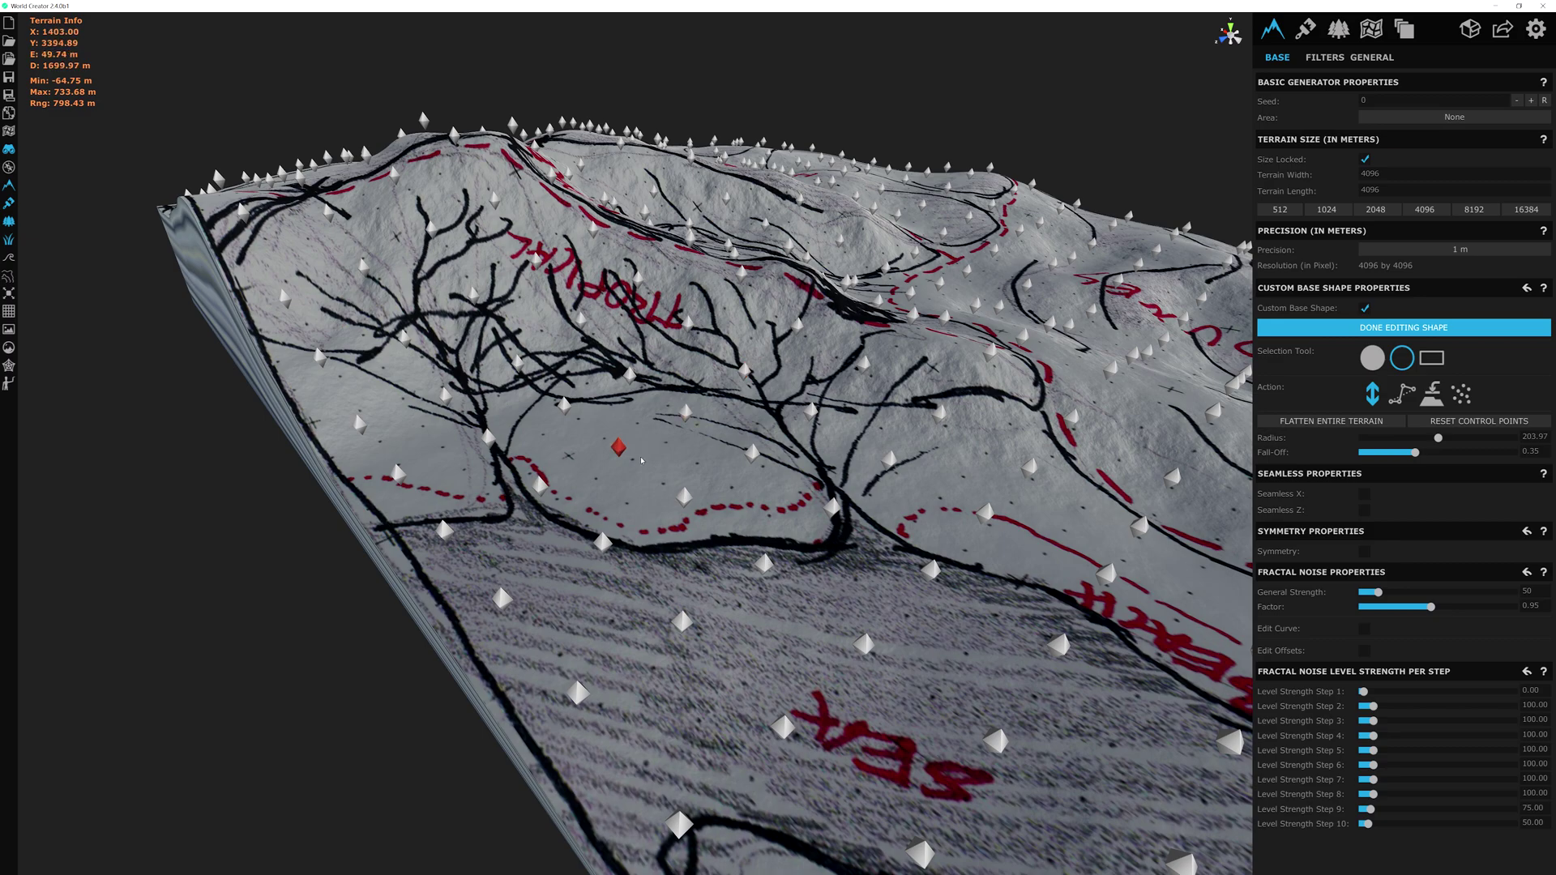
pyautogui.scroll(5, 616, 451)
pyautogui.scroll(-3, 616, 452)
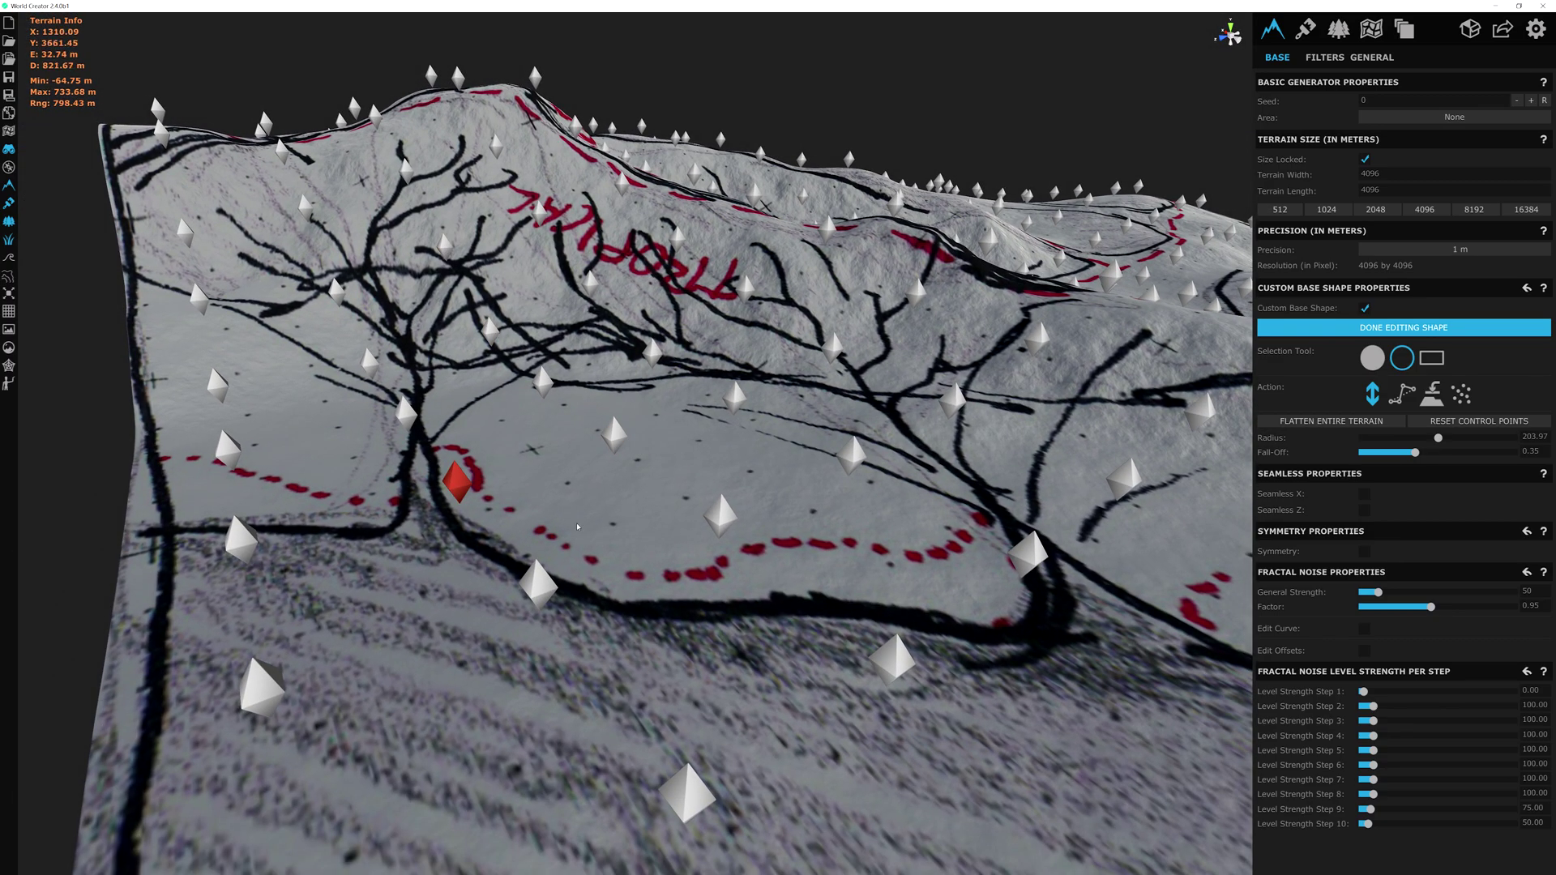
pyautogui.scroll(-2, 540, 525)
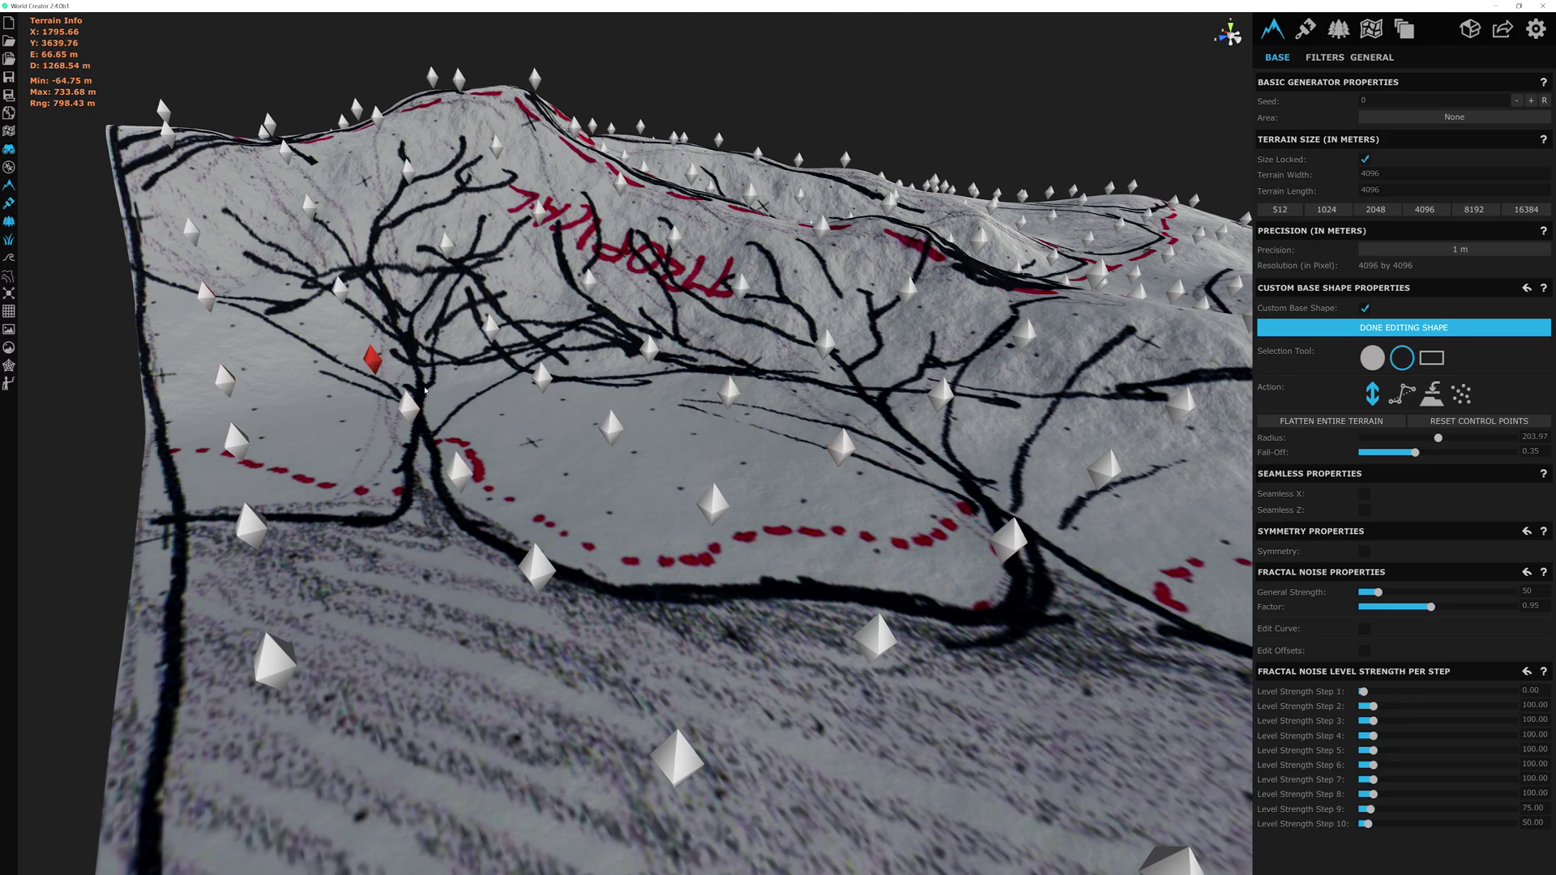
pyautogui.moveTo(843, 454); pyautogui.dragTo(637, 406, button='middle')
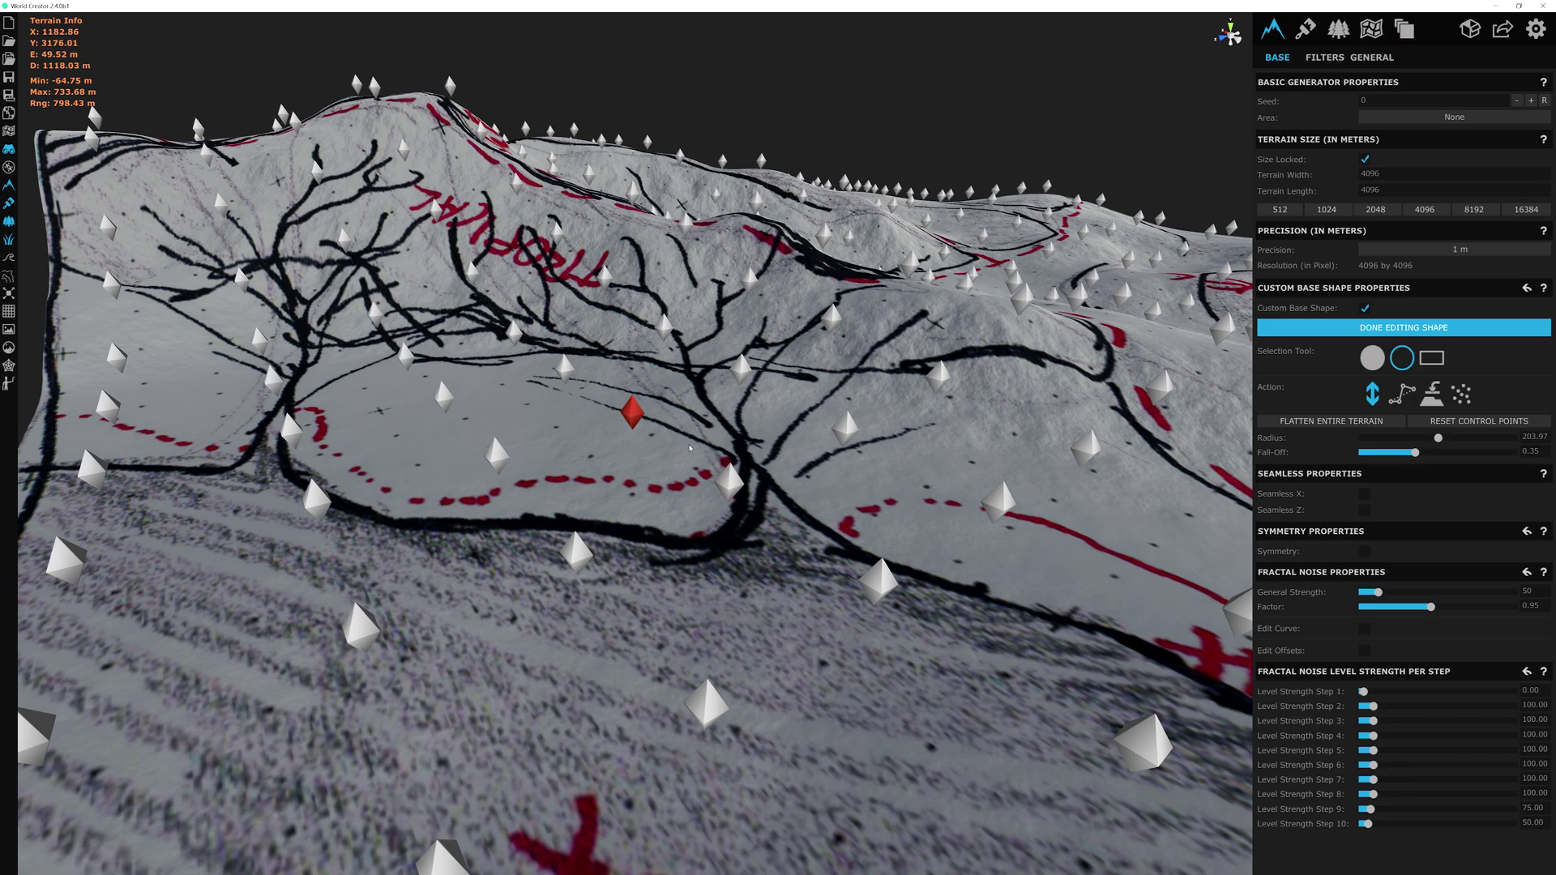
pyautogui.moveTo(796, 476); pyautogui.dragTo(739, 469, button='middle')
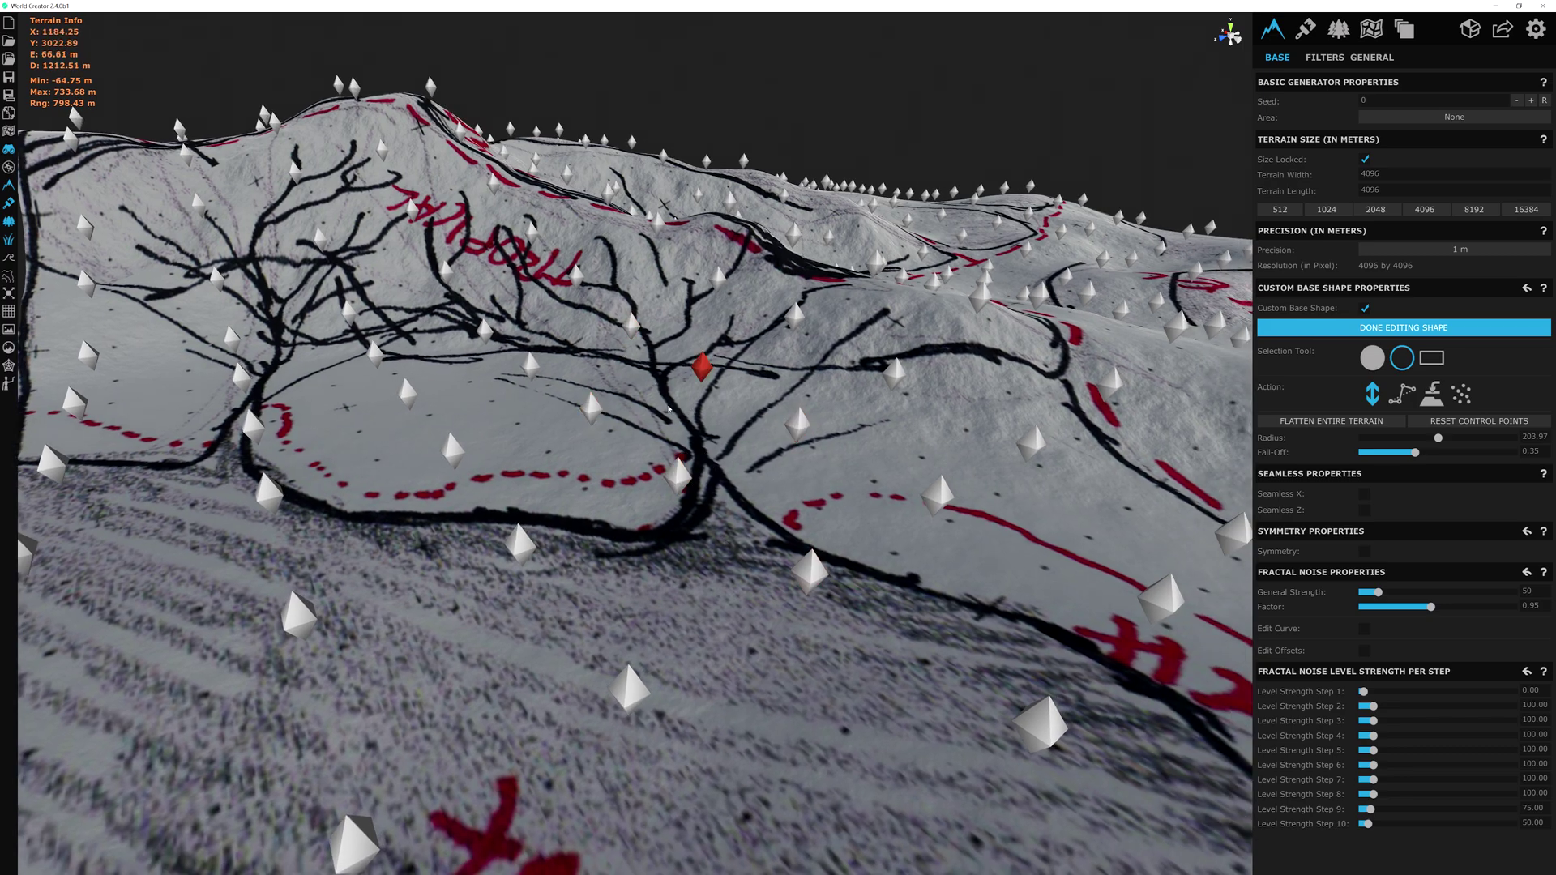
pyautogui.moveTo(715, 421); pyautogui.dragTo(791, 446, button='middle')
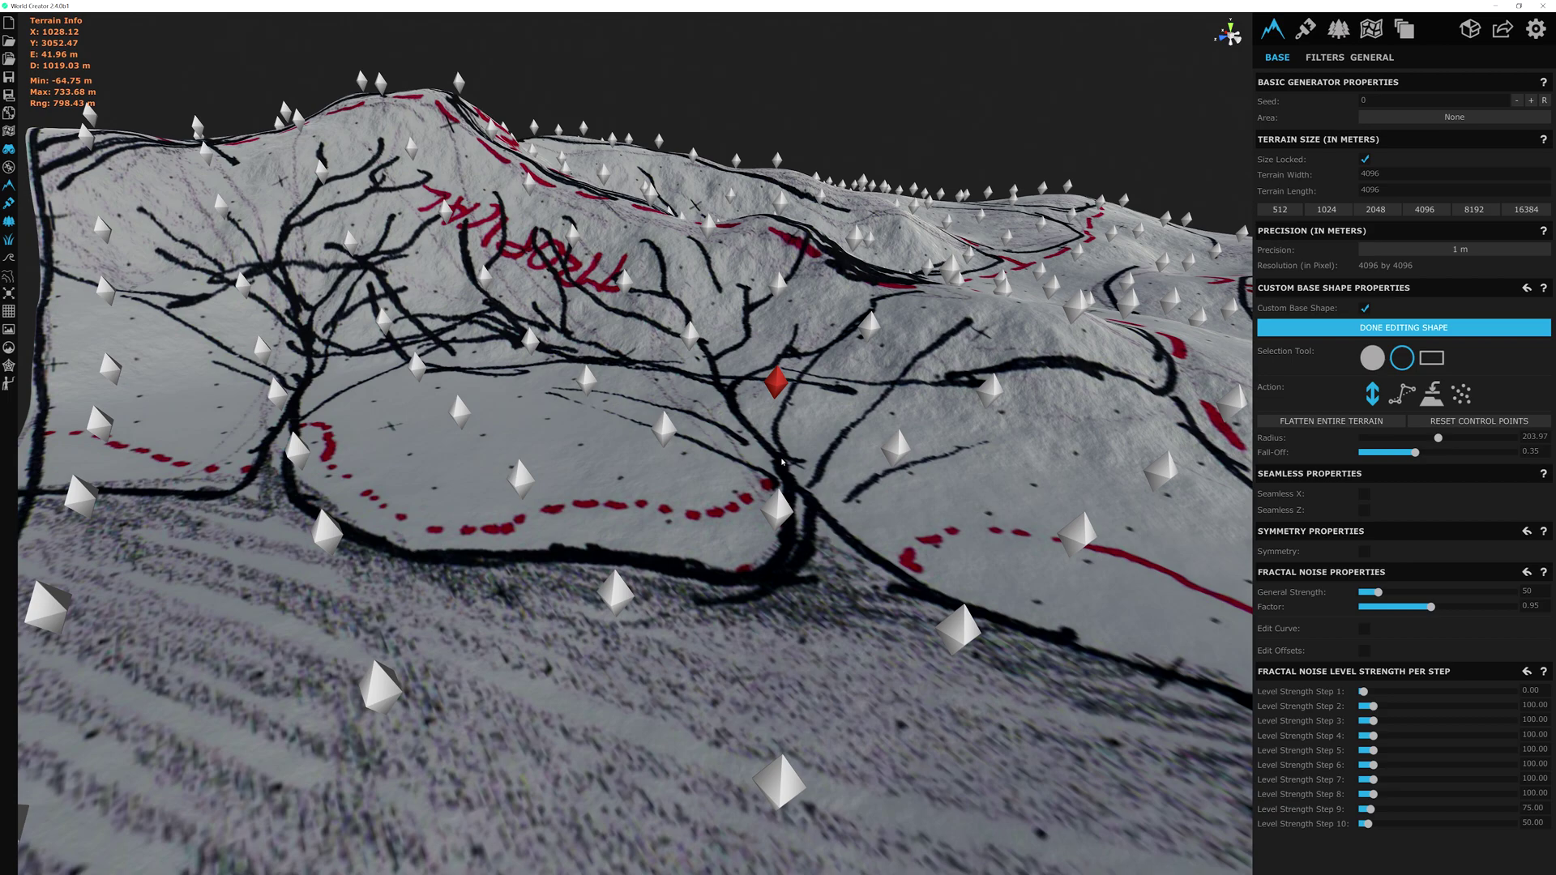
pyautogui.moveTo(734, 439); pyautogui.dragTo(590, 440, button='right')
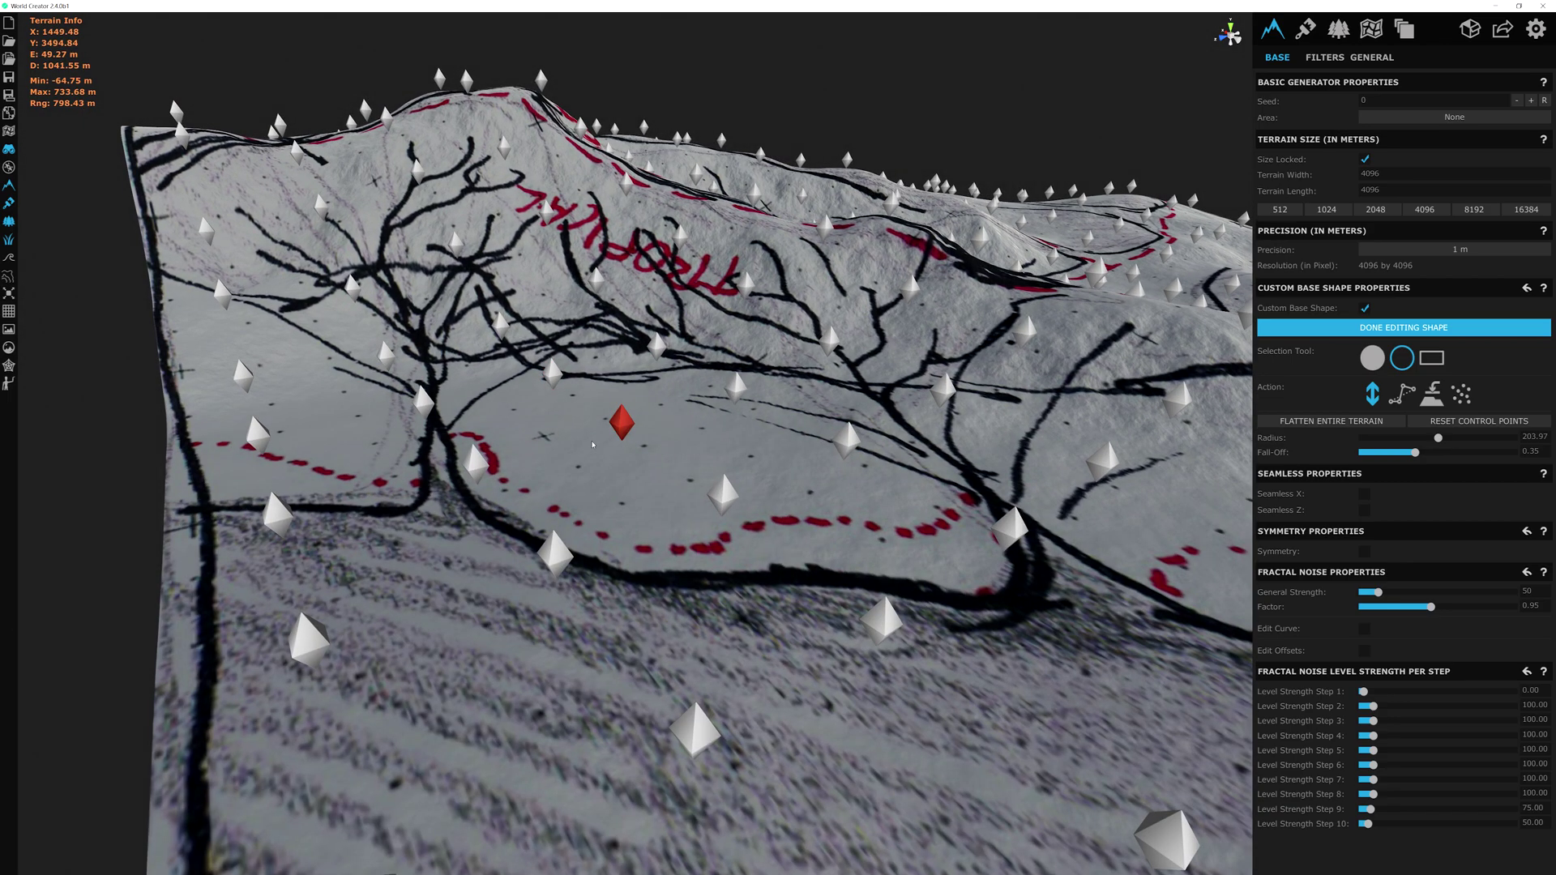
pyautogui.press('w')
pyautogui.press('a')
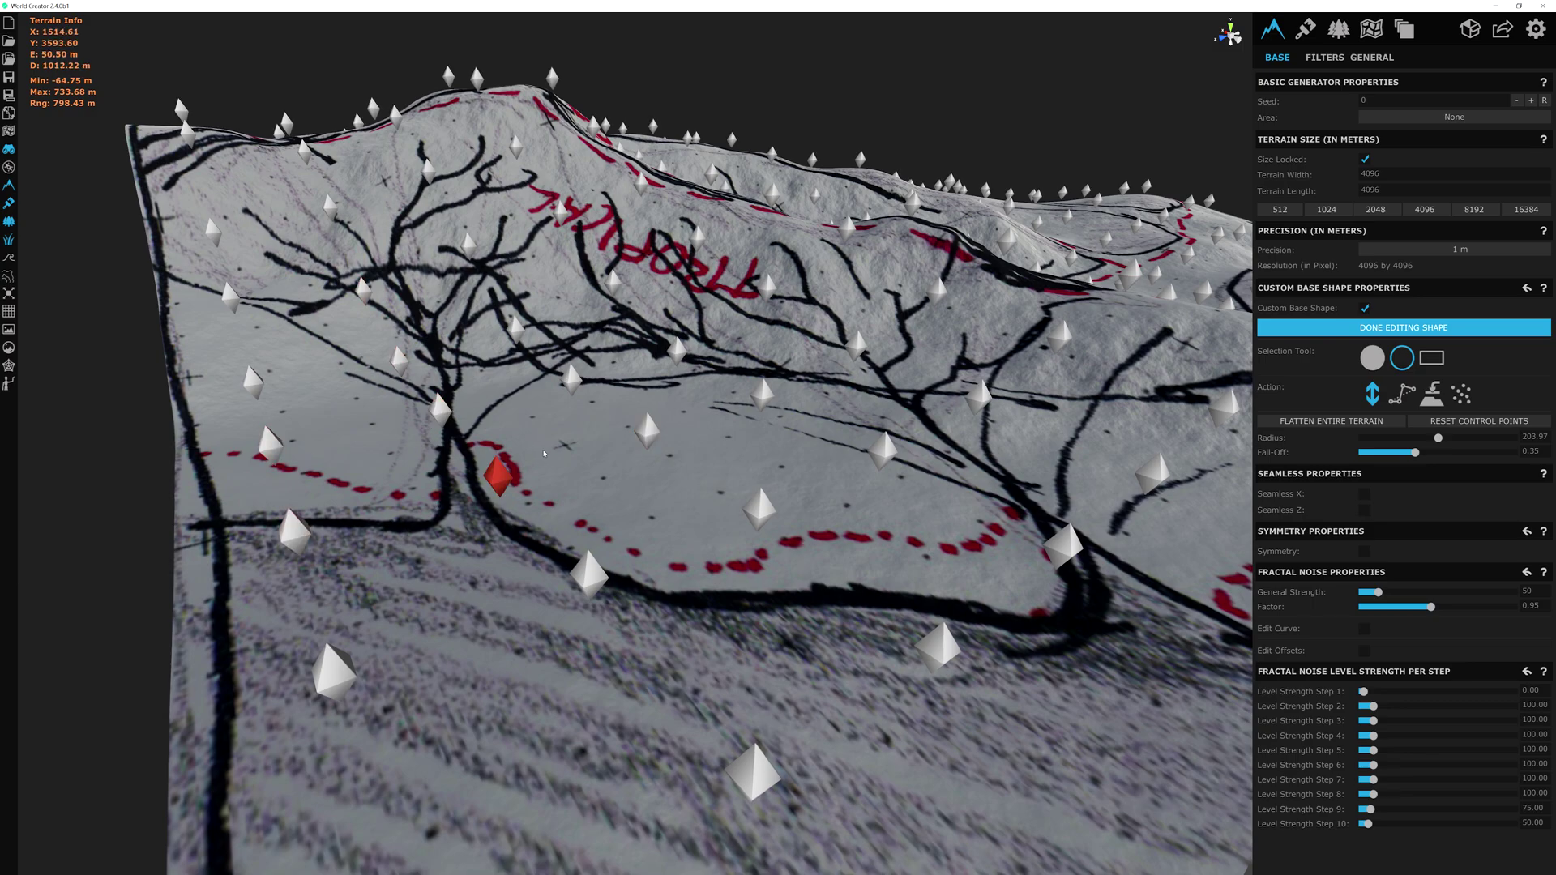
# - Lower the control point on the tropical valley's trunk and raise the neighbouring points beside it near the shoreline
pyautogui.moveTo(279, 456); pyautogui.dragTo(279, 447)
pyautogui.moveTo(442, 412); pyautogui.dragTo(442, 417)
pyautogui.moveTo(500, 480); pyautogui.dragTo(500, 475)
pyautogui.moveTo(648, 435); pyautogui.dragTo(581, 408)
pyautogui.moveTo(522, 340); pyautogui.dragTo(522, 333)
# - Raise the control points on the tropical slope beside the branching valley, including those near the terrain's outer edge
pyautogui.moveTo(522, 333); pyautogui.dragTo(600, 398, button='middle')
pyautogui.moveTo(378, 350); pyautogui.dragTo(379, 341)
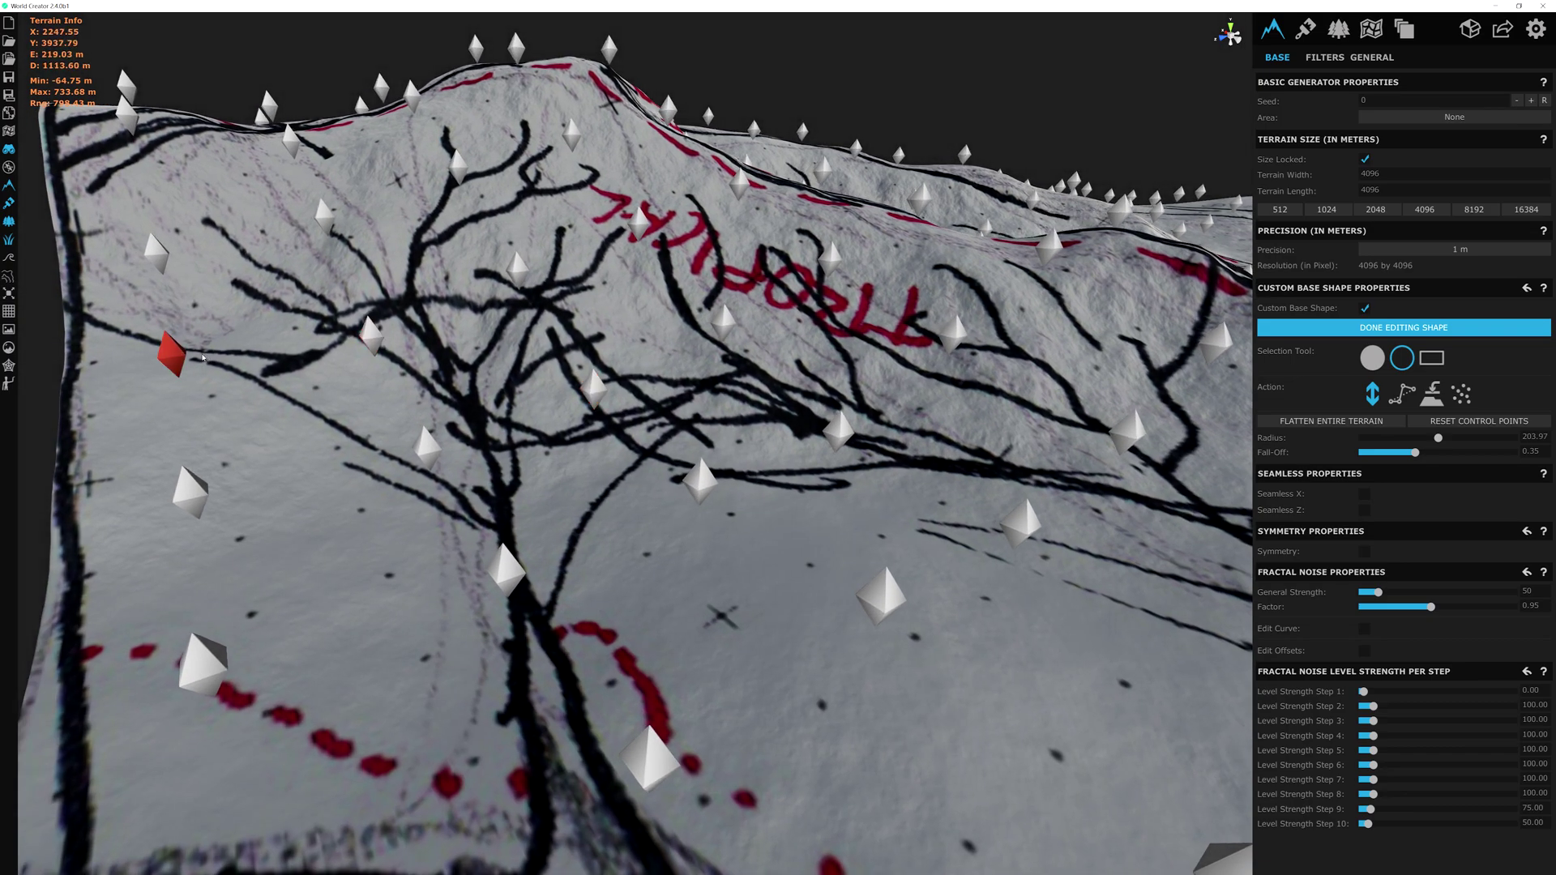
pyautogui.moveTo(174, 359); pyautogui.dragTo(173, 348)
pyautogui.moveTo(159, 258); pyautogui.dragTo(157, 243)
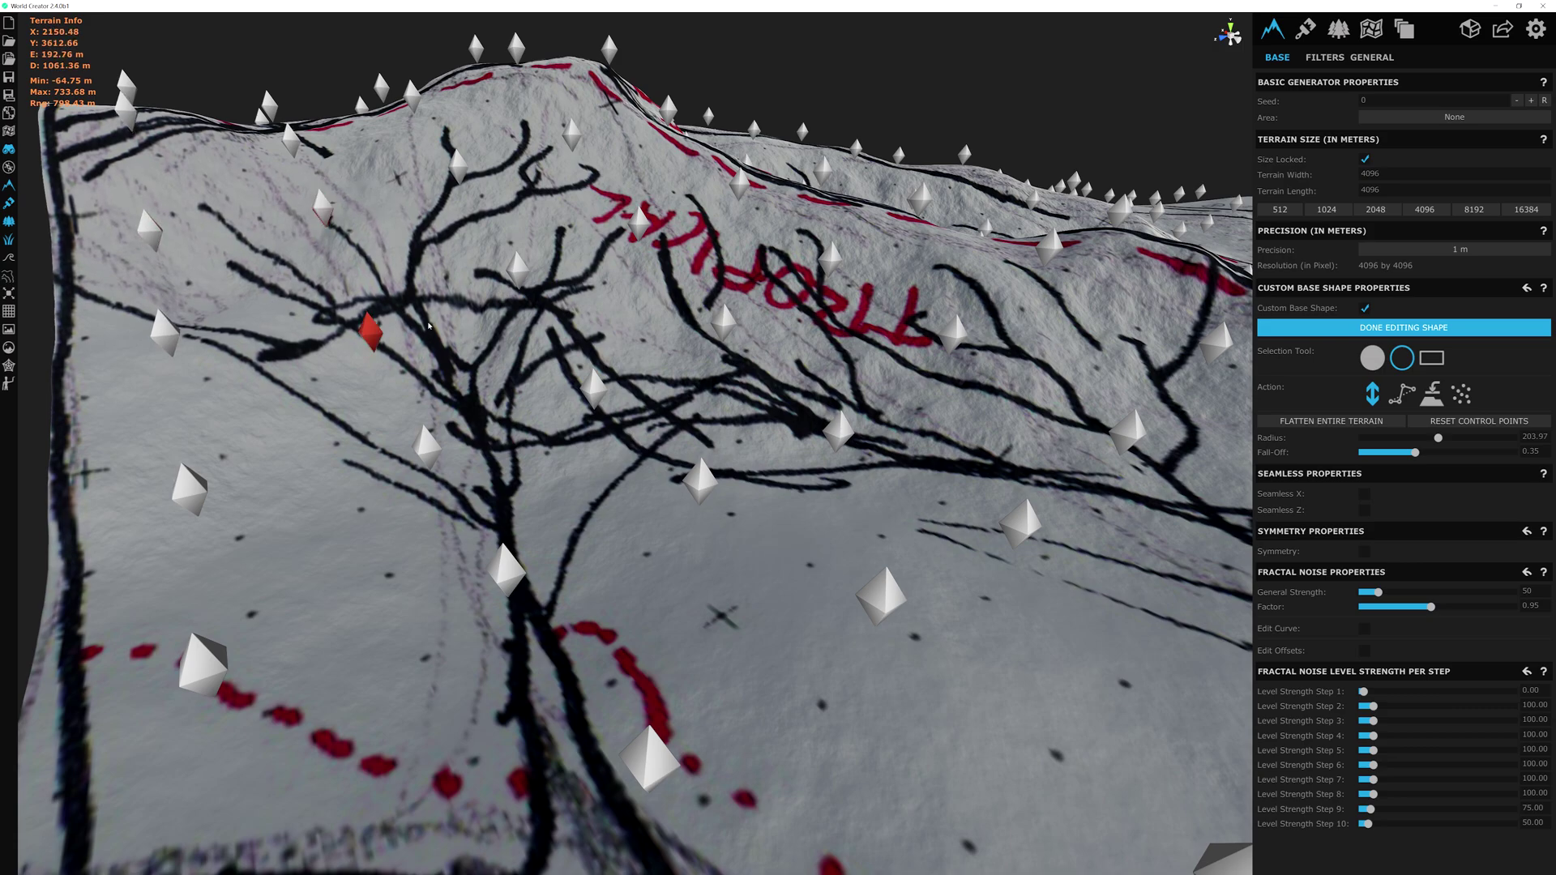
# - Raise the control points between the branching valley lines beneath the TROPICAL label
pyautogui.scroll(-3, 365, 259)
pyautogui.scroll(3, 513, 287)
pyautogui.scroll(2, 598, 376)
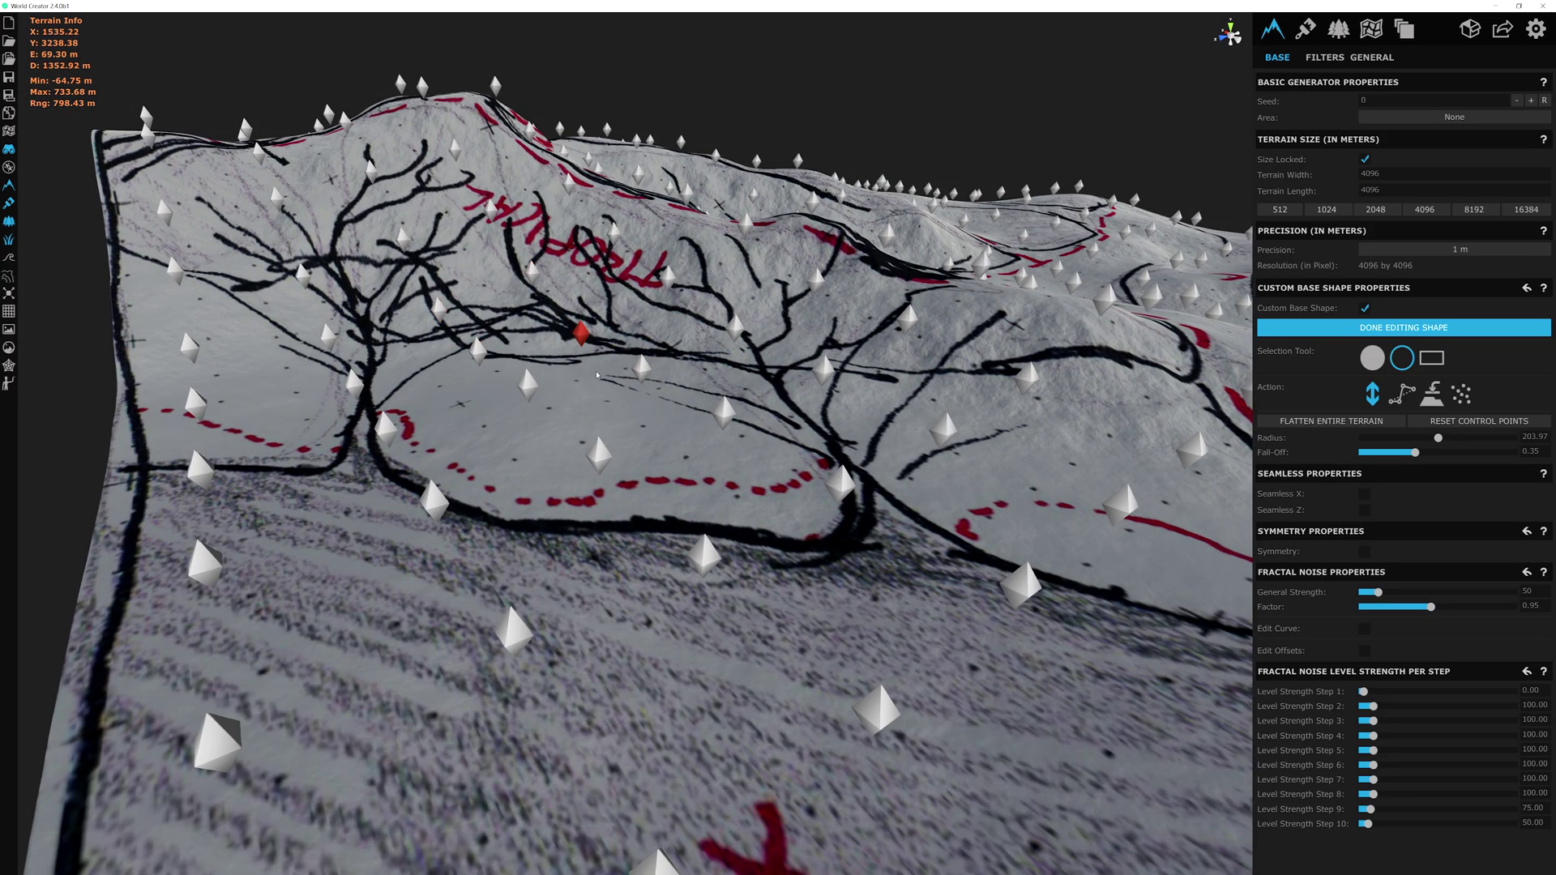
pyautogui.moveTo(590, 352); pyautogui.dragTo(589, 347)
pyautogui.scroll(3, 618, 381)
pyautogui.moveTo(508, 311); pyautogui.dragTo(508, 299)
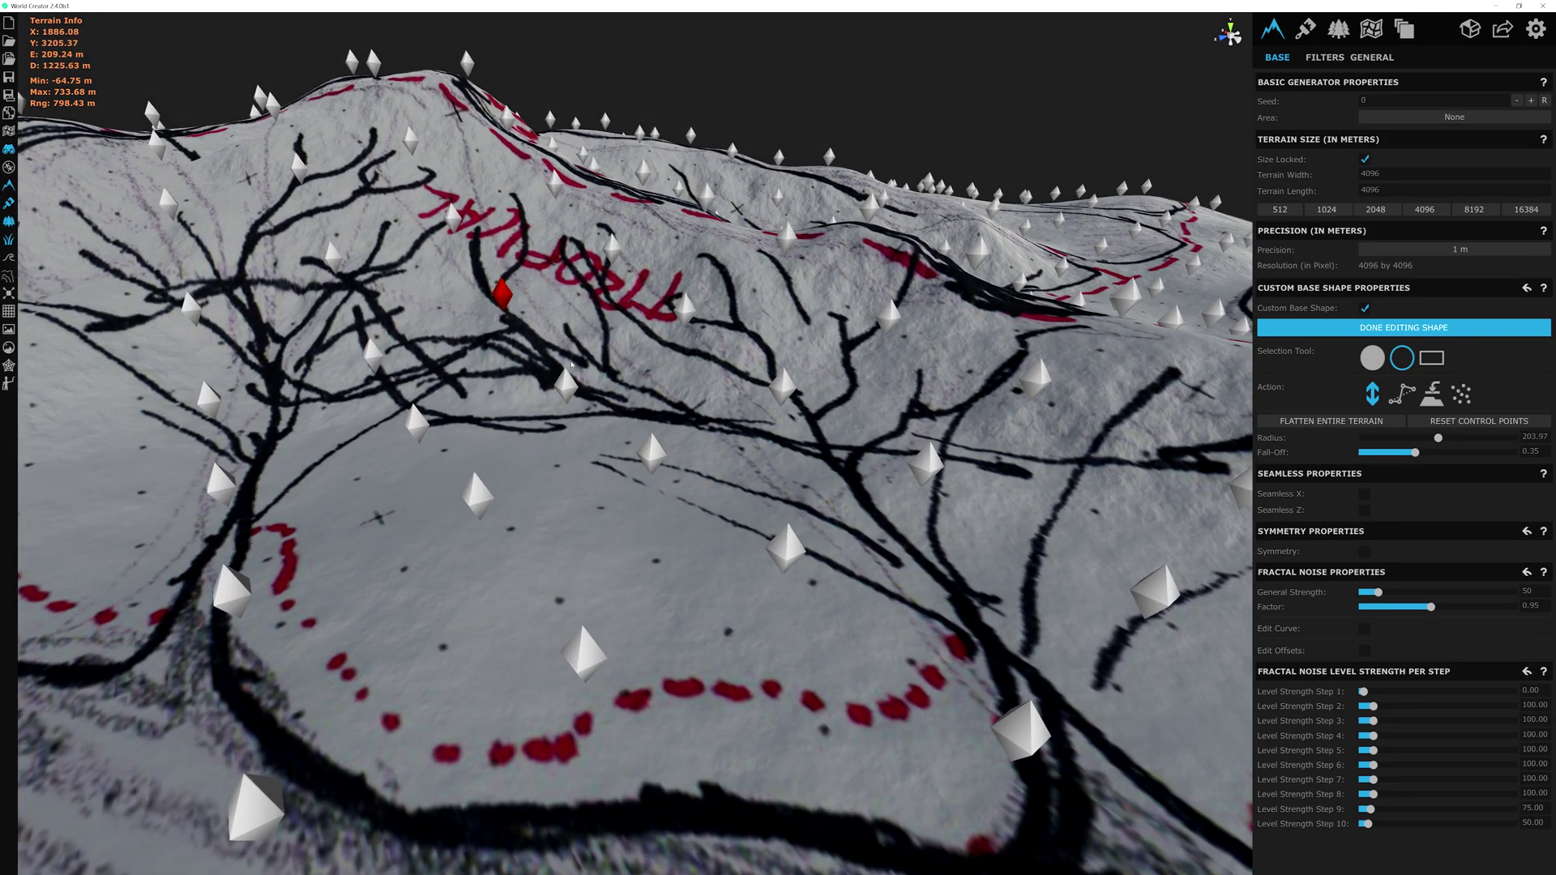
pyautogui.scroll(-2, 645, 464)
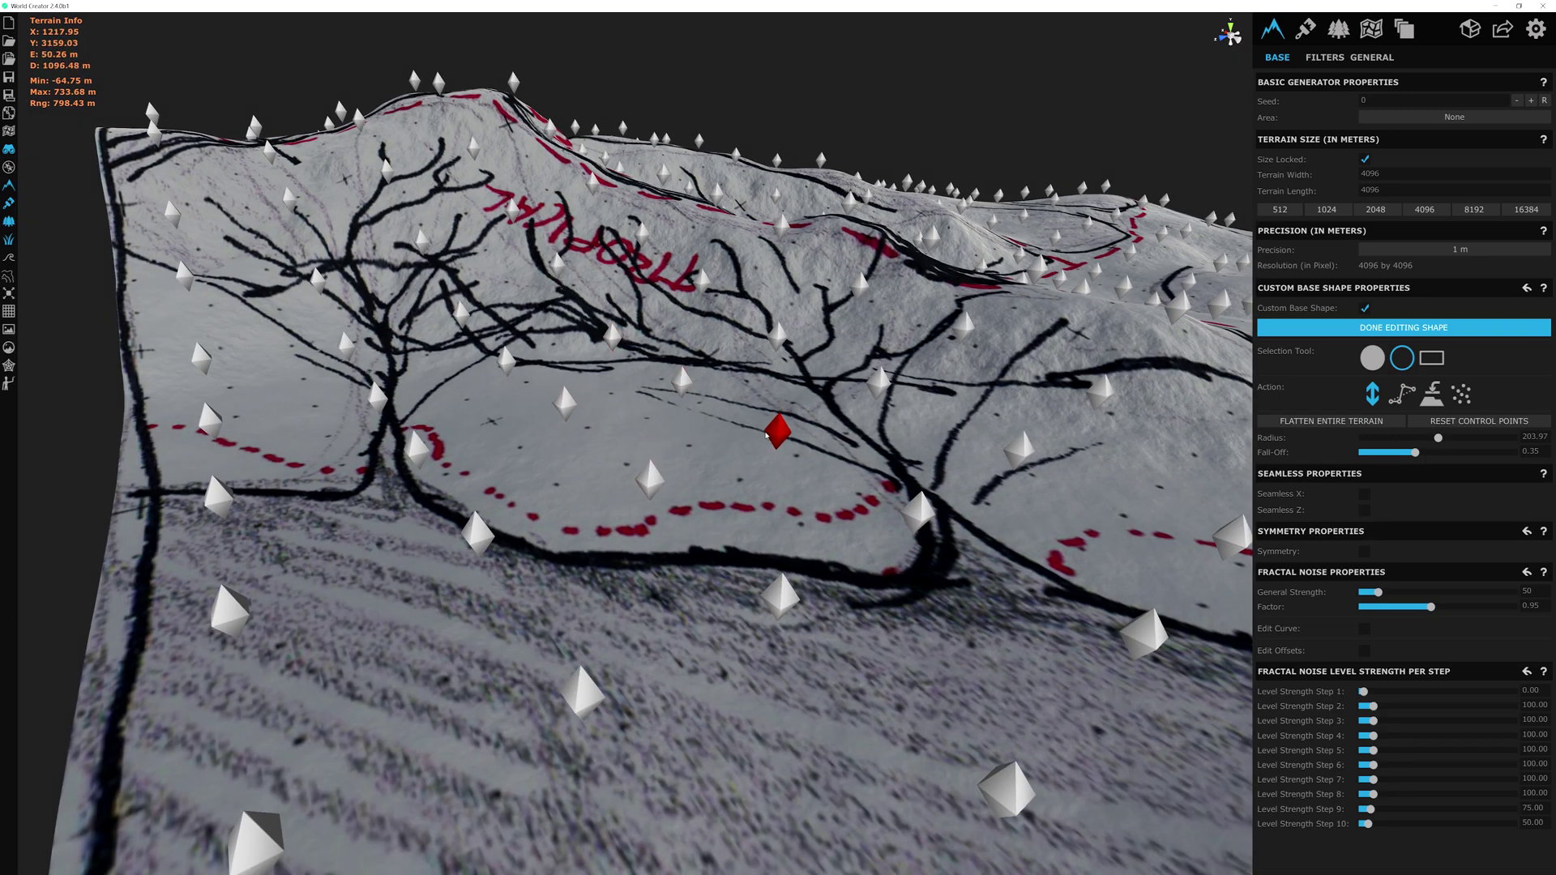
# - Flatten the sea control points around the SEA label and near the tropical shoreline to height 0 with the Flatten action
pyautogui.moveTo(875, 563); pyautogui.dragTo(579, 575, button='middle')
pyautogui.scroll(4, 584, 571)
pyautogui.moveTo(587, 575); pyautogui.dragTo(705, 667, button='right')
pyautogui.scroll(-8, 705, 667)
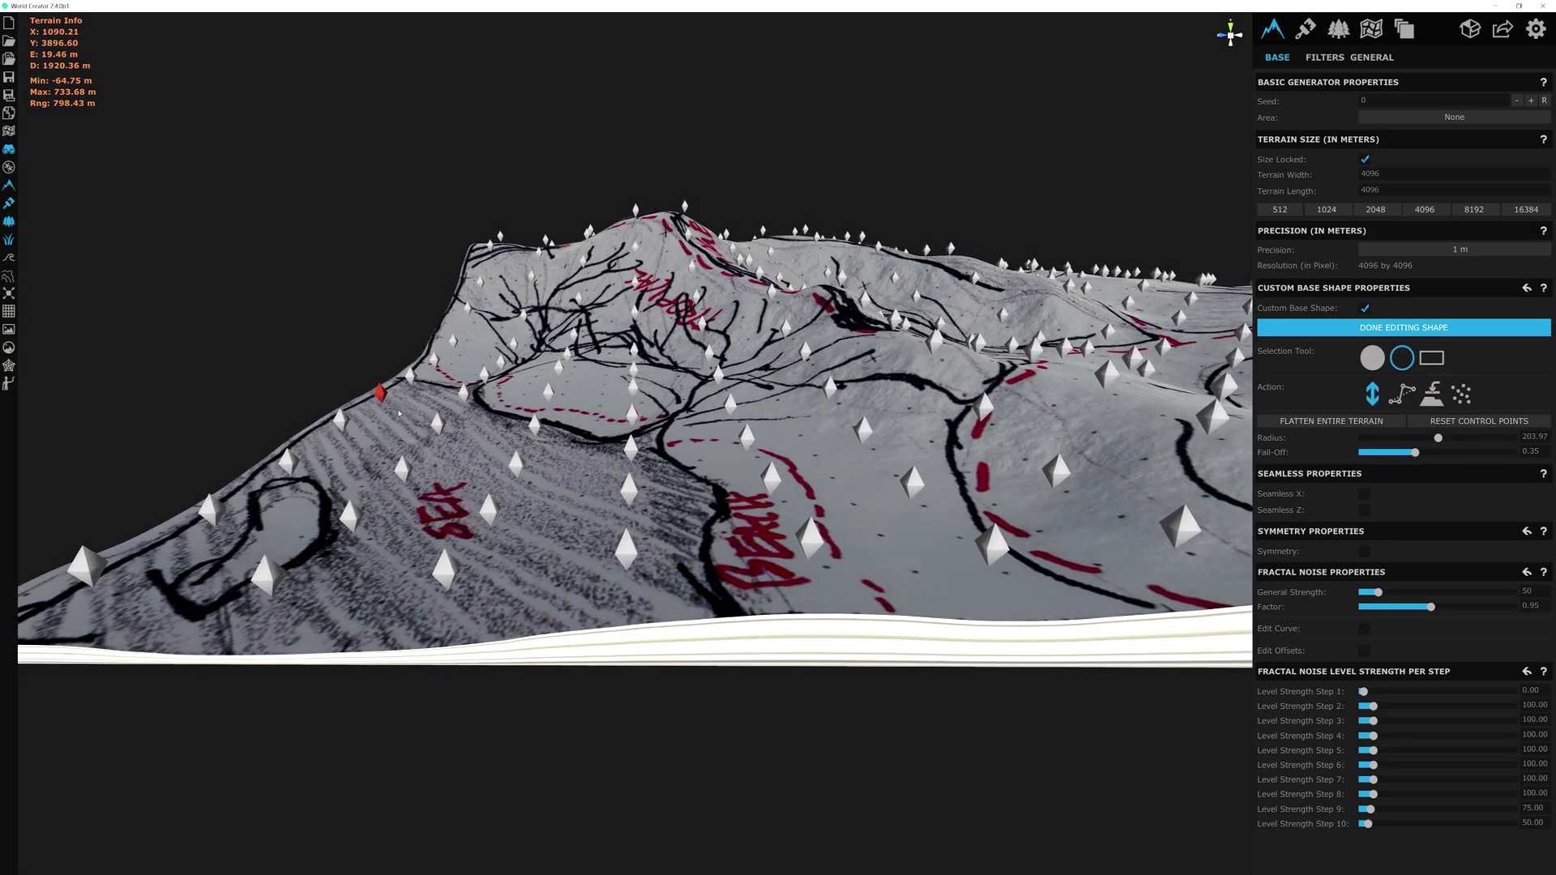
pyautogui.scroll(3, 614, 480)
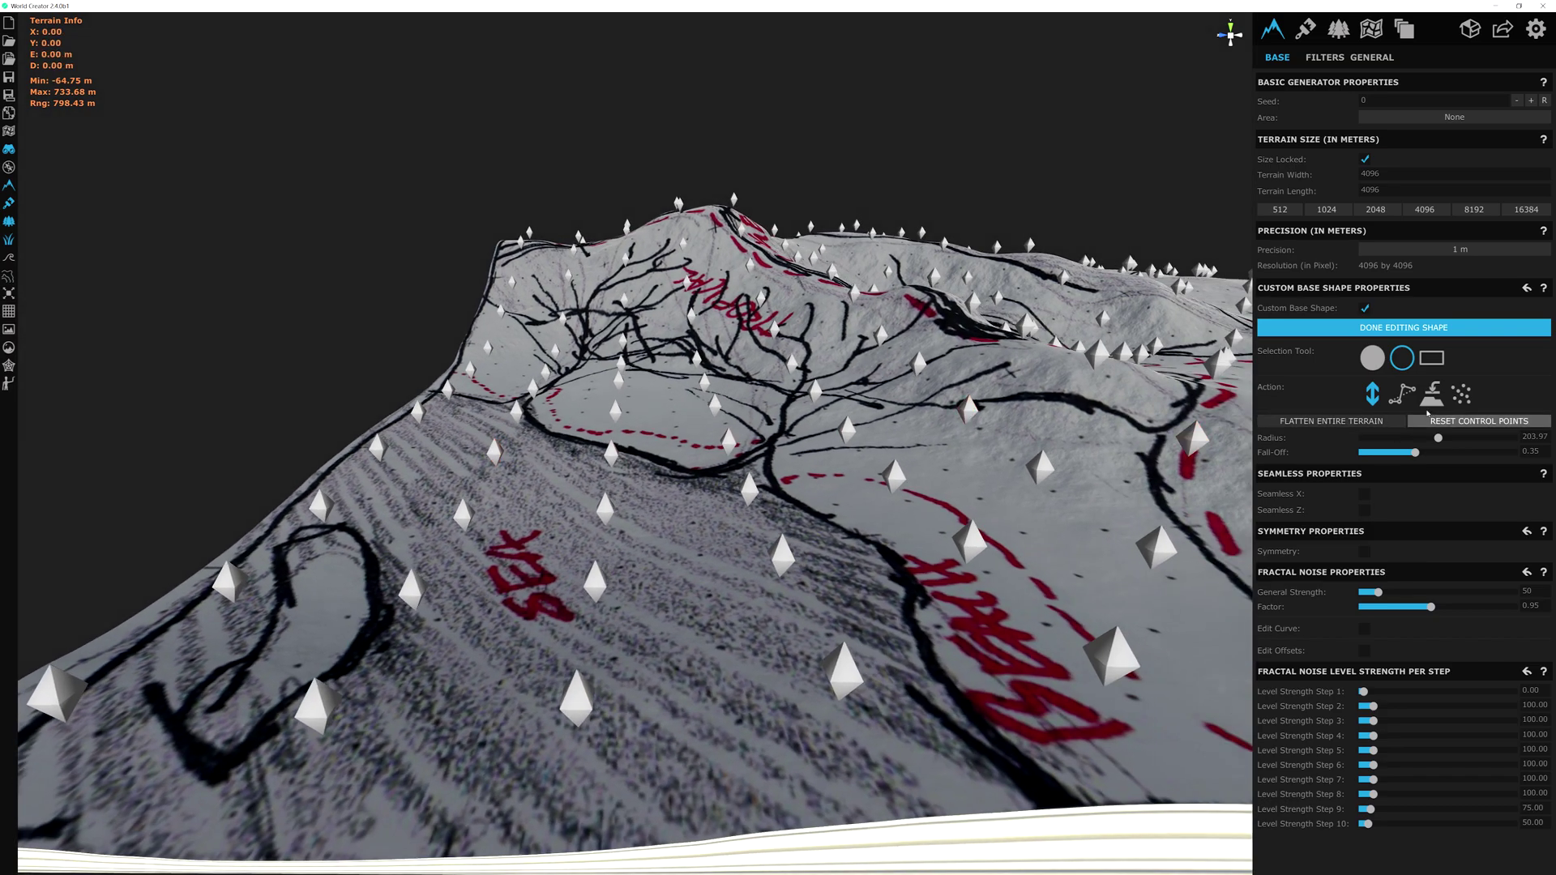
pyautogui.click(1432, 394)
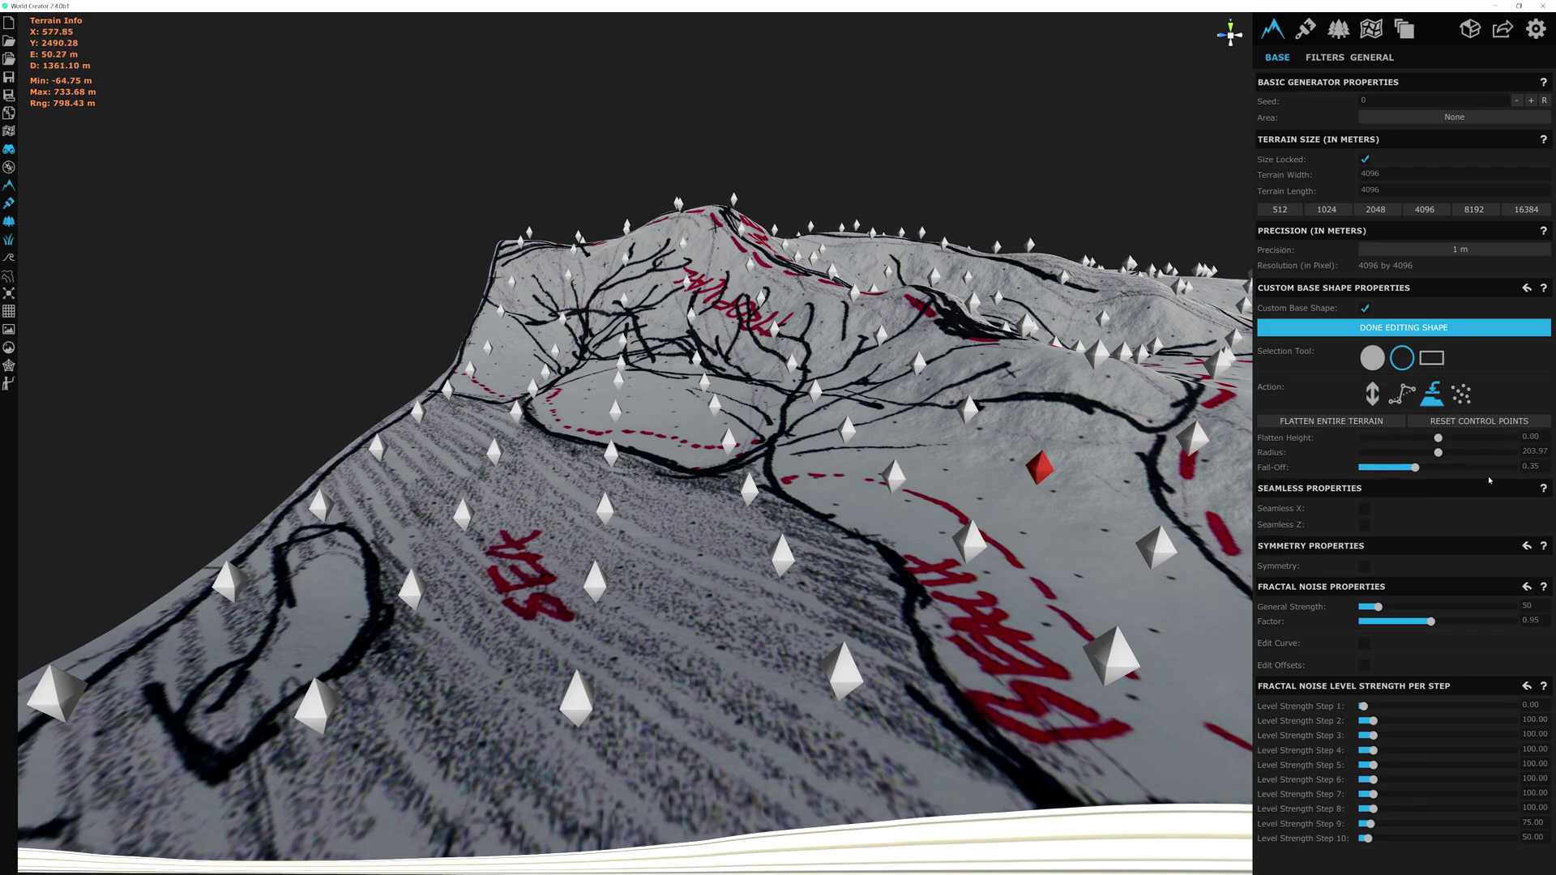
pyautogui.scroll(-3, 561, 479)
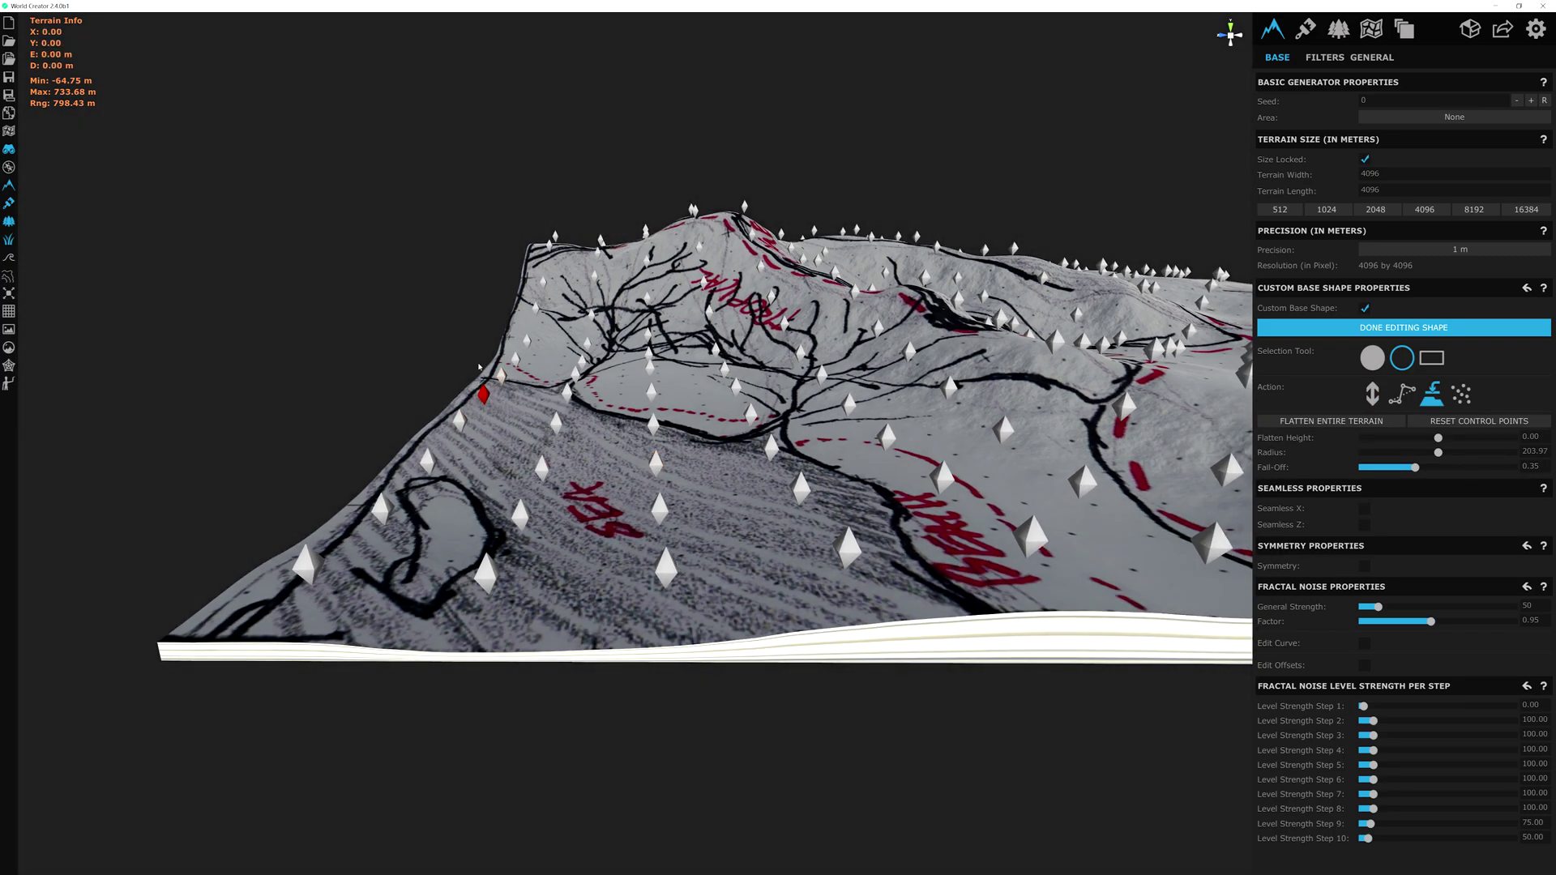
pyautogui.click(540, 445)
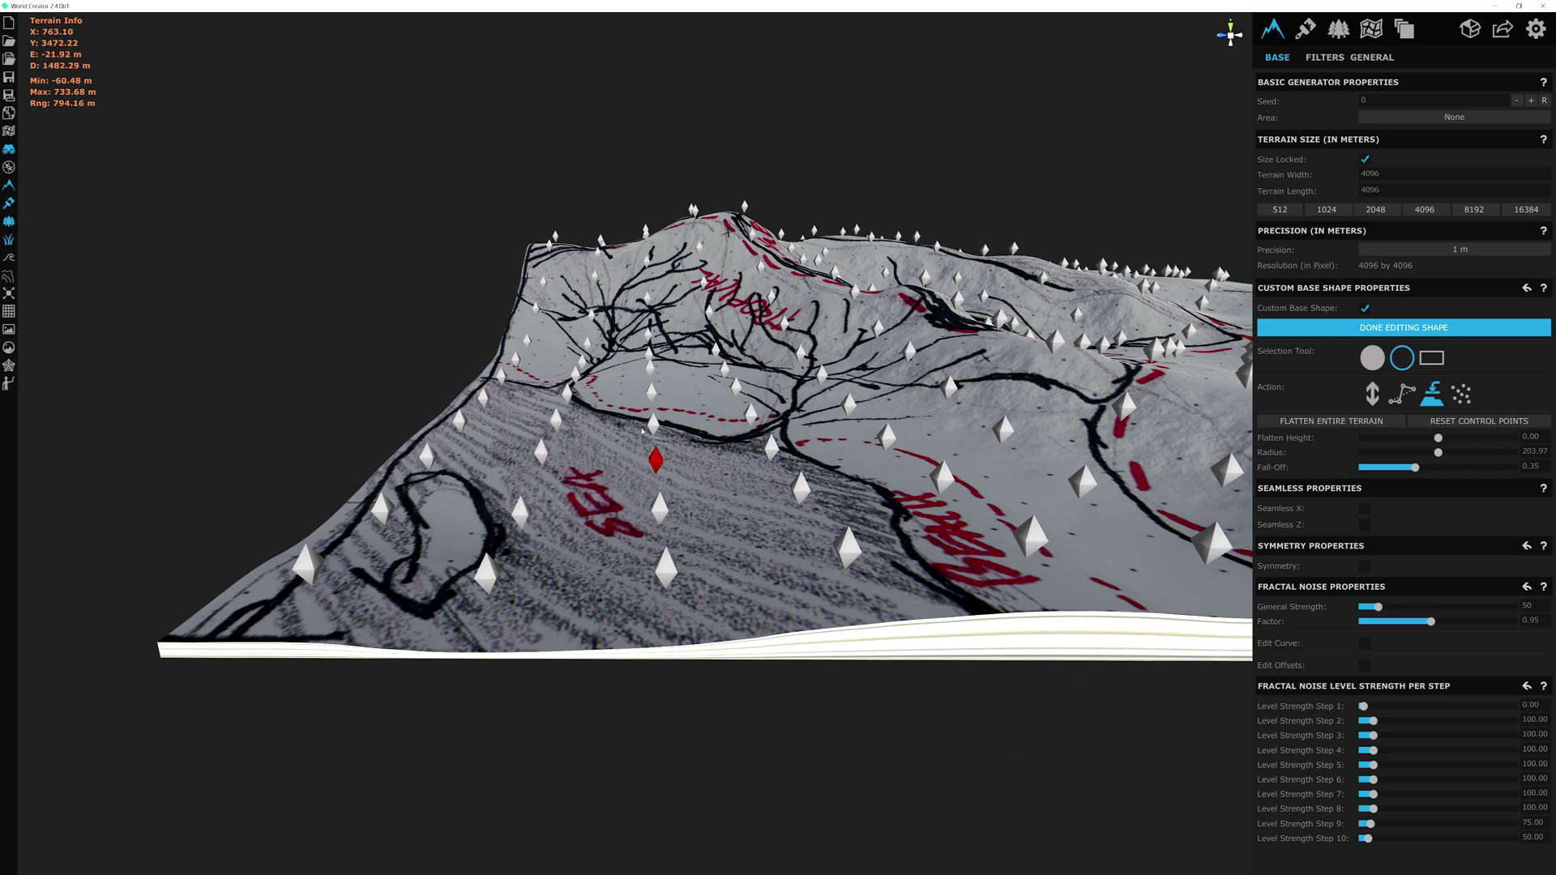
pyautogui.click(656, 458)
pyautogui.click(660, 501)
pyautogui.click(666, 559)
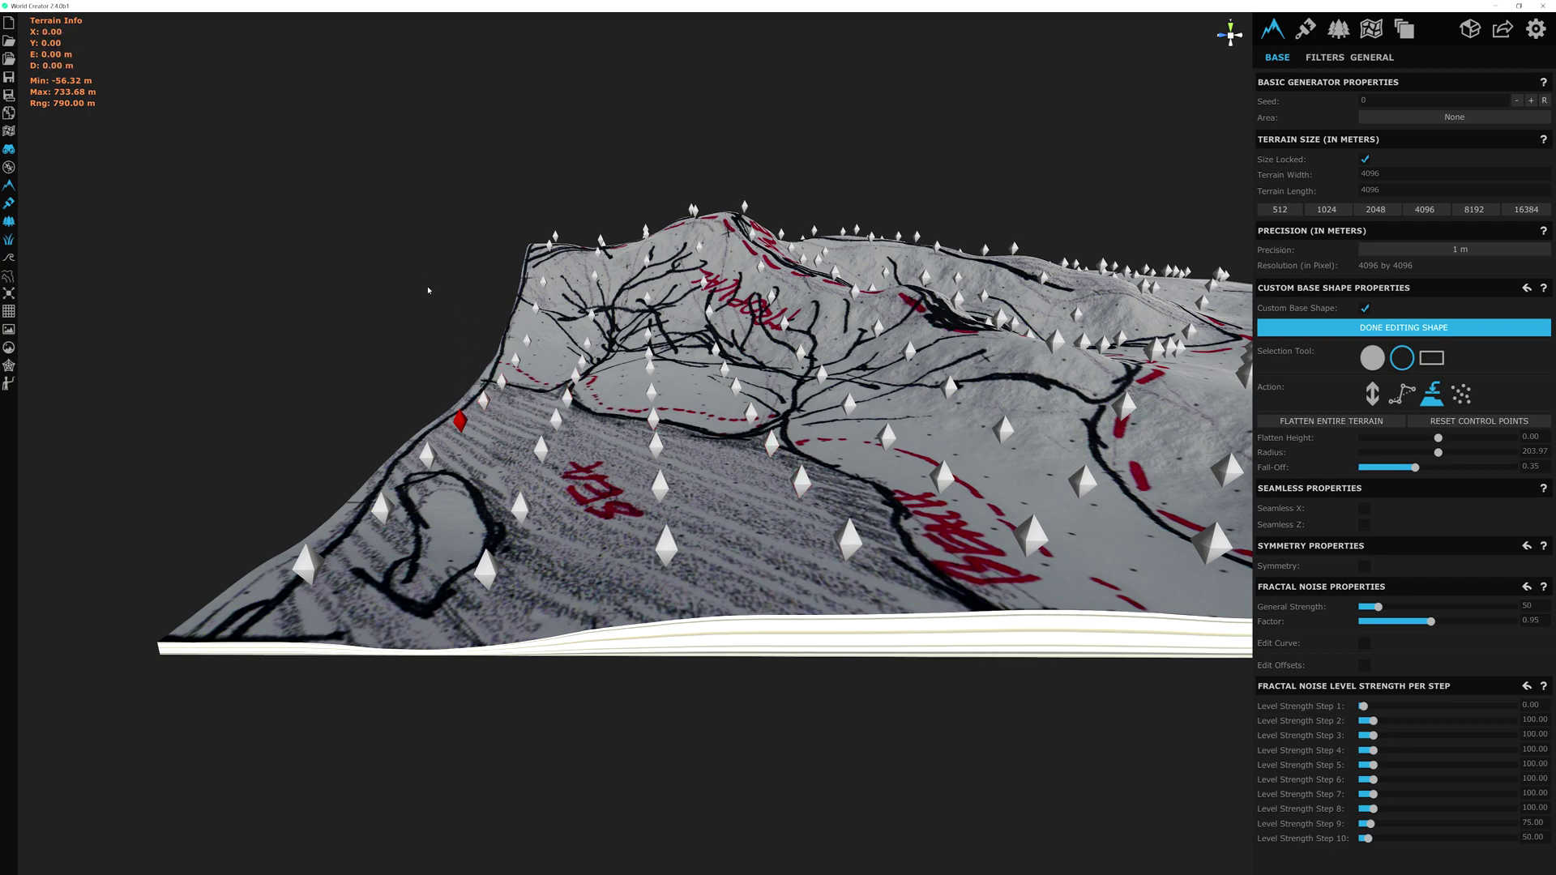
# - Flatten the control points around the island outline and along the sea's outer edge to height 0
pyautogui.click(443, 464)
pyautogui.click(386, 507)
pyautogui.click(309, 560)
pyautogui.click(491, 567)
pyautogui.moveTo(530, 508); pyautogui.dragTo(528, 487)
pyautogui.click(670, 552)
# - Flatten the control points near the terrain's edge beside the BEACH label to height 0
pyautogui.moveTo(670, 552); pyautogui.dragTo(851, 600, button='right')
pyautogui.scroll(8, 900, 531)
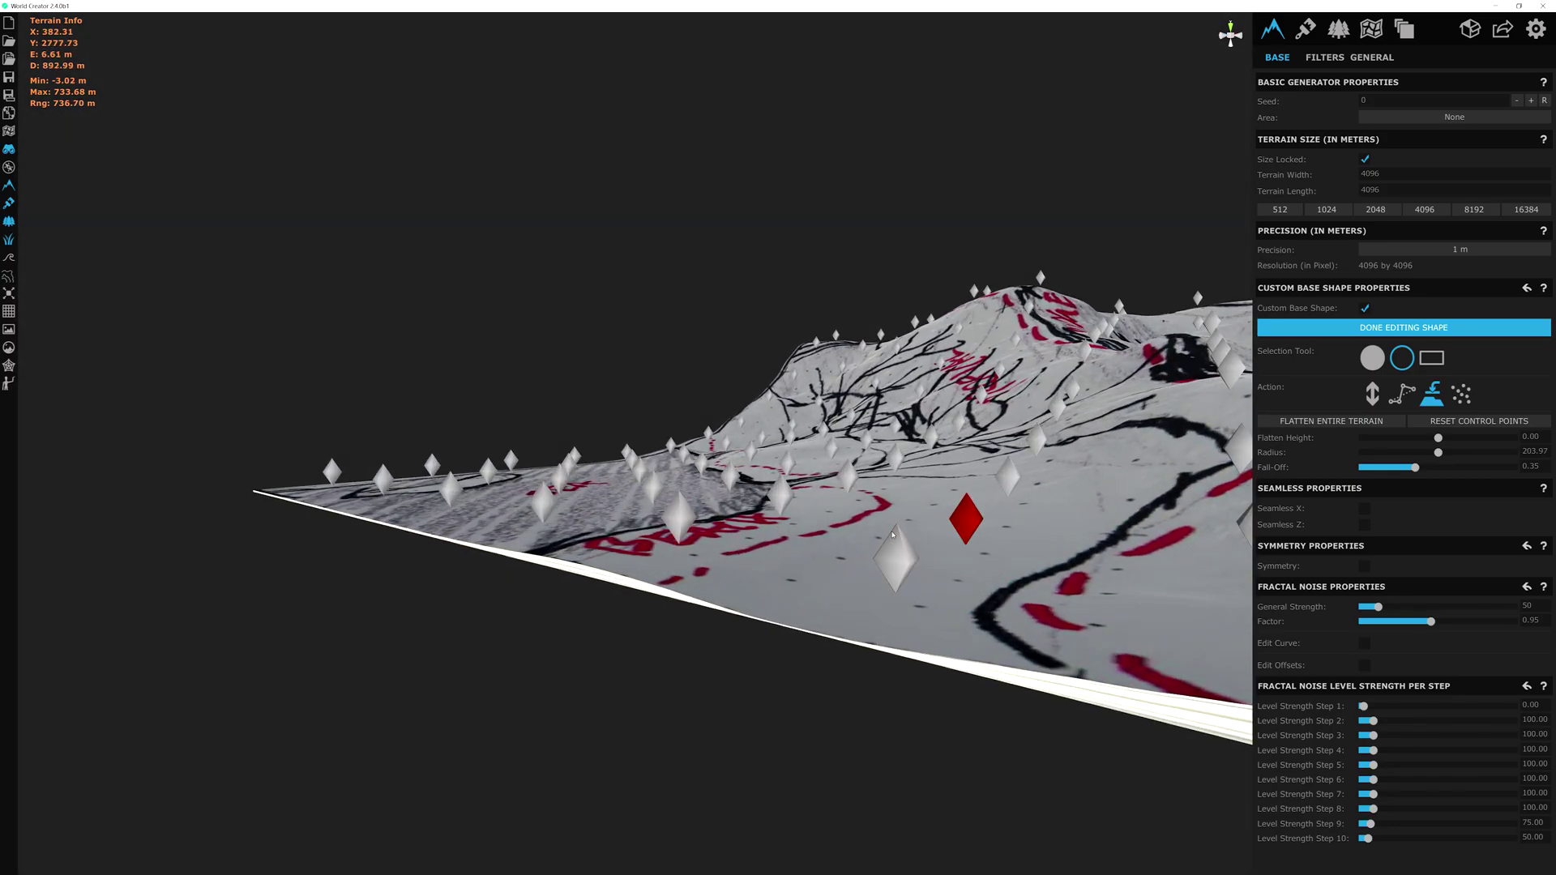
pyautogui.click(896, 555)
pyautogui.click(781, 495)
pyautogui.click(679, 518)
pyautogui.scroll(3, 710, 478)
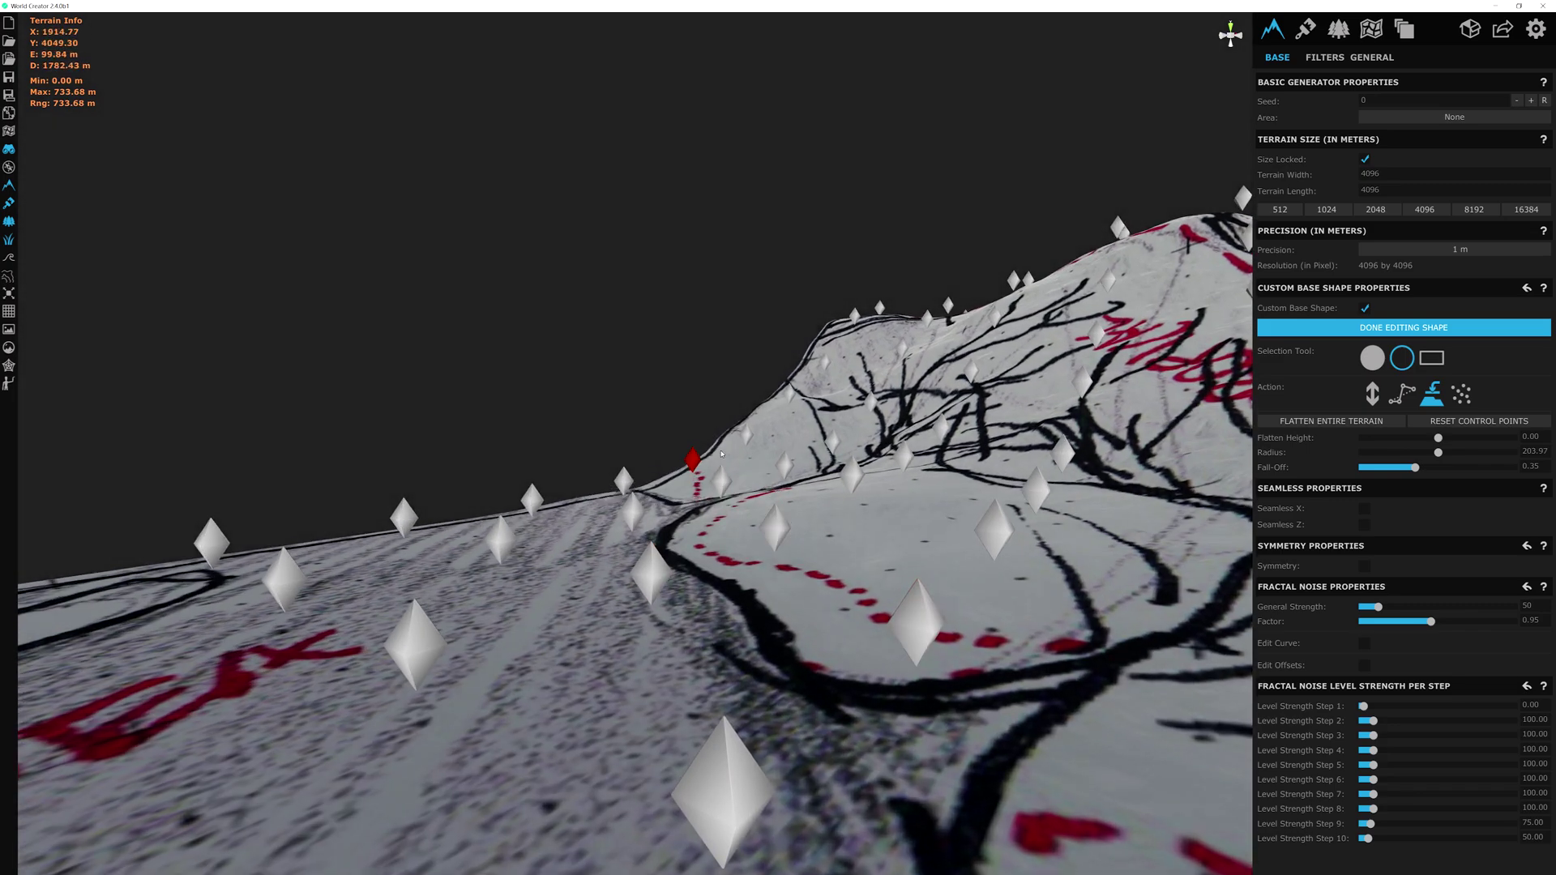
pyautogui.scroll(-5, 688, 560)
pyautogui.scroll(4, 778, 664)
pyautogui.moveTo(673, 649); pyautogui.dragTo(829, 674, button='right')
pyautogui.scroll(-4, 778, 661)
pyautogui.scroll(2, 778, 661)
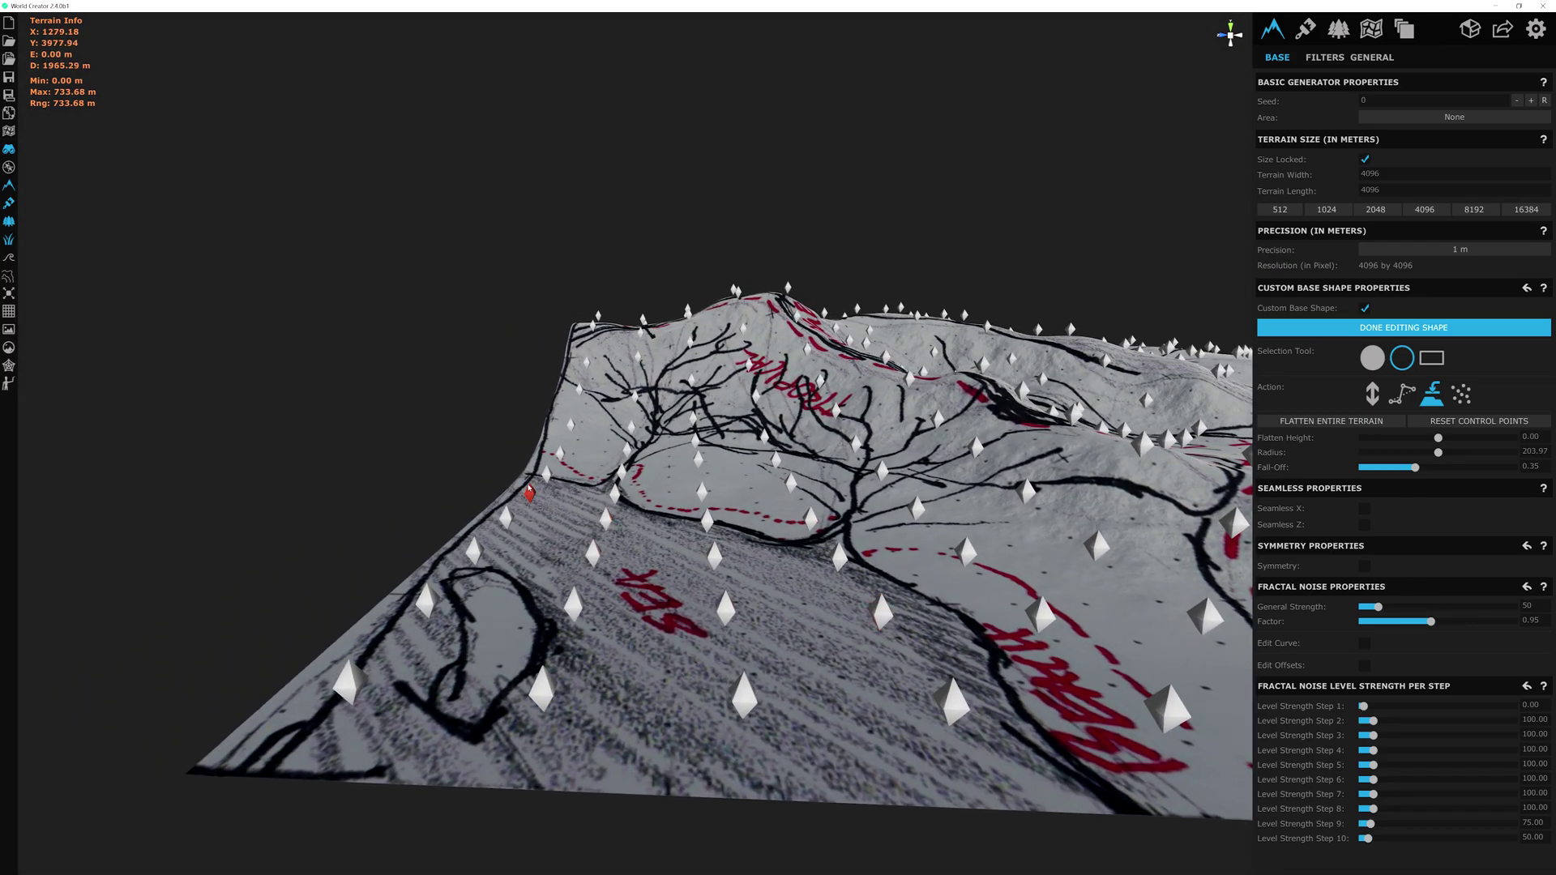
pyautogui.scroll(-1, 710, 653)
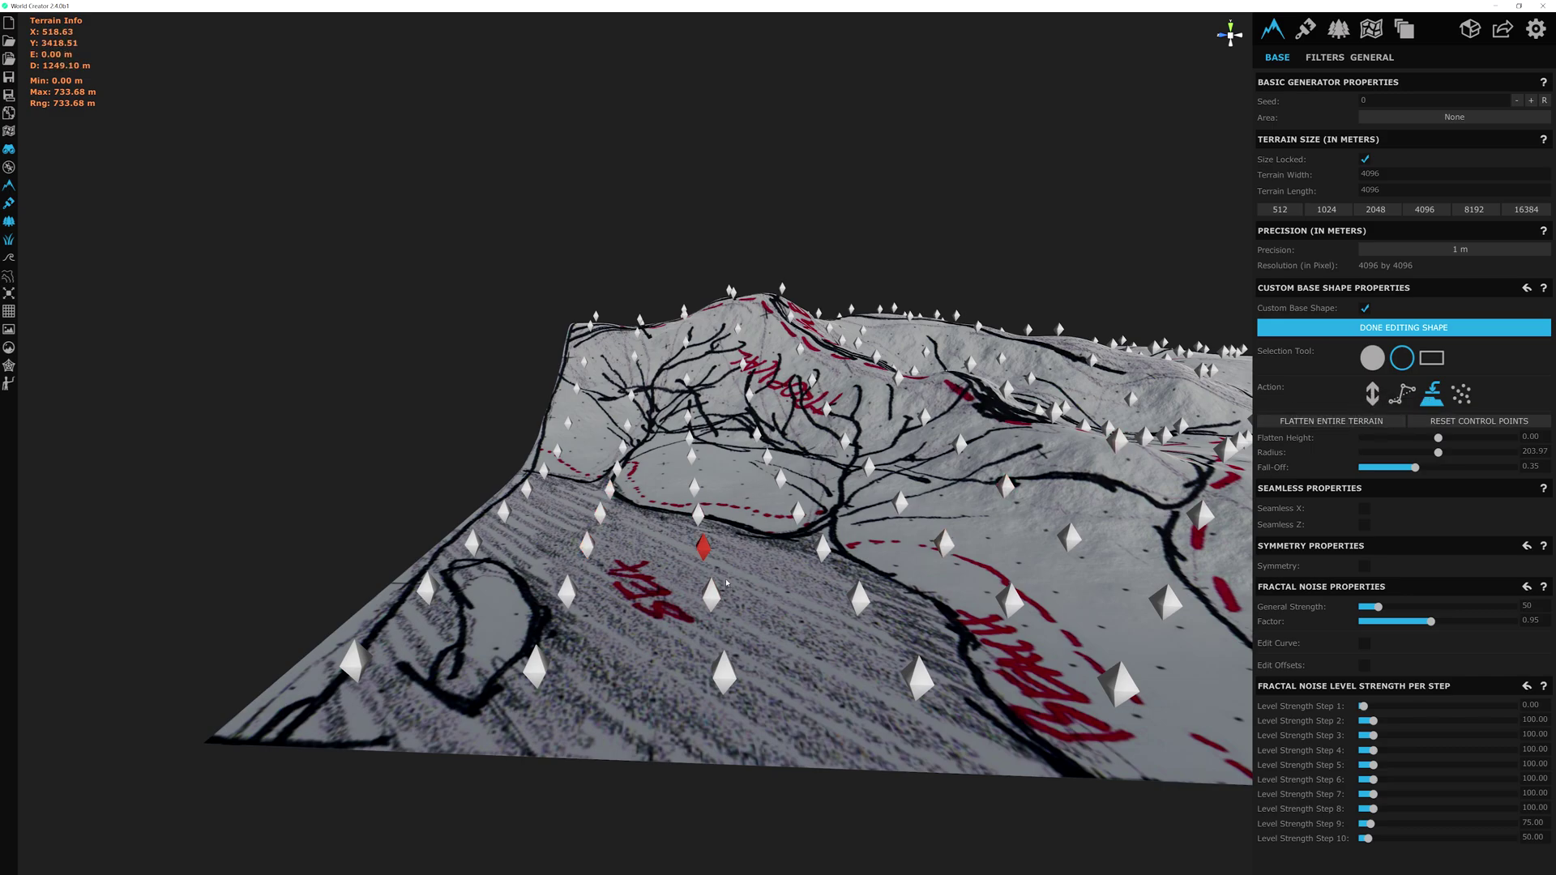
# - Switch to vertical control-point editing and lower the sea points just offshore from the tropical slope near the terrain's outer edge
pyautogui.click(1373, 394)
pyautogui.moveTo(619, 476); pyautogui.dragTo(843, 537, button='right')
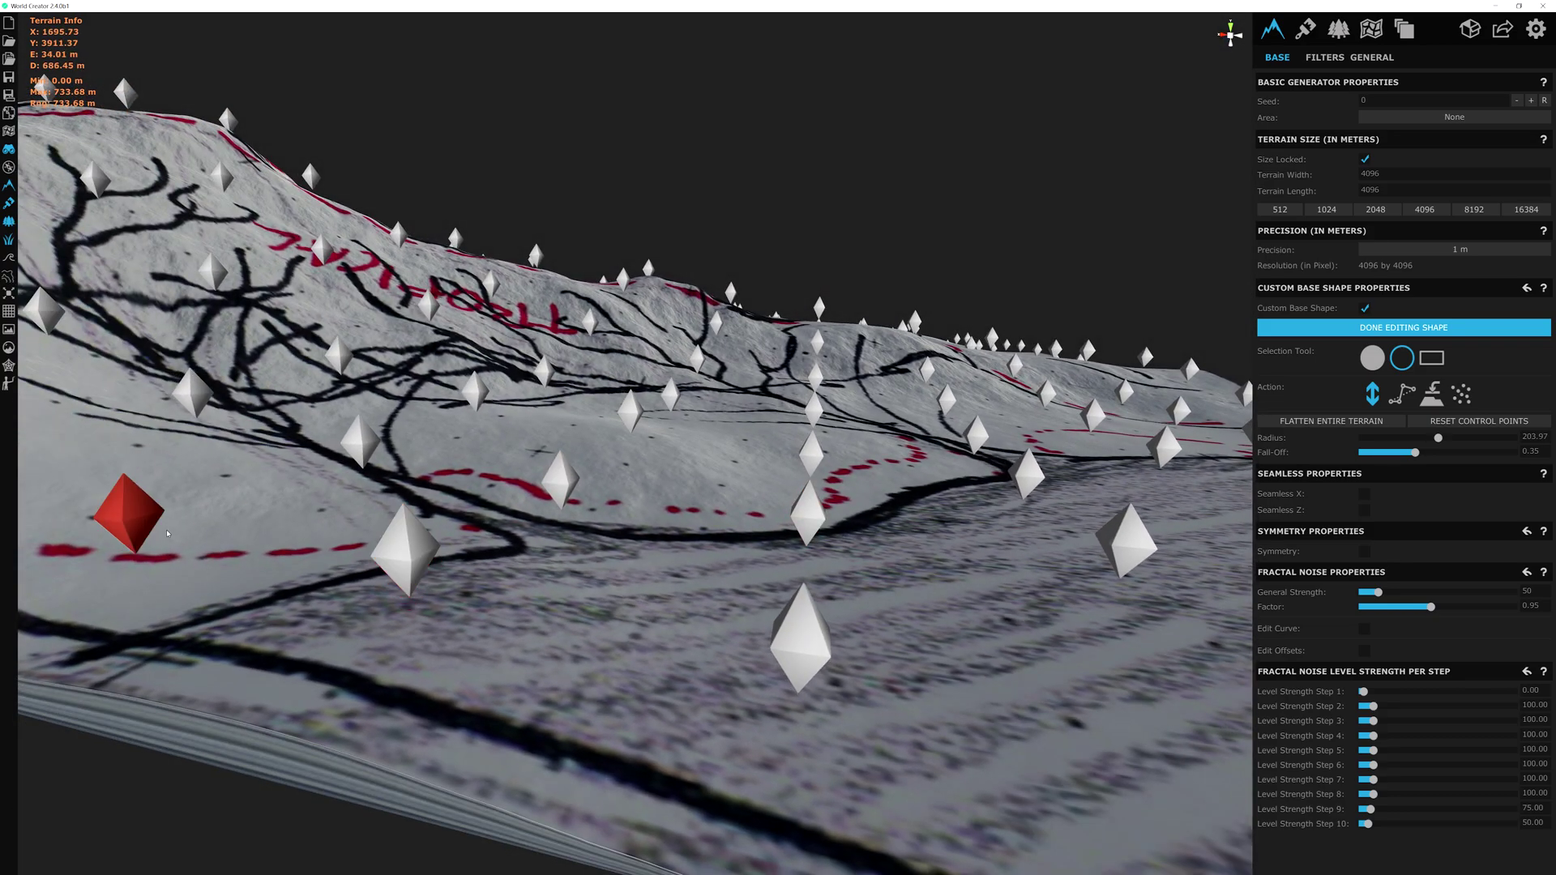
pyautogui.moveTo(491, 520); pyautogui.dragTo(493, 547)
pyautogui.scroll(-3, 503, 535)
pyautogui.scroll(2, 649, 559)
pyautogui.moveTo(713, 576)
pyautogui.mouseDown()
pyautogui.moveTo(713, 604)
pyautogui.moveTo(712, 587)
pyautogui.mouseUp()
pyautogui.scroll(-3, 522, 547)
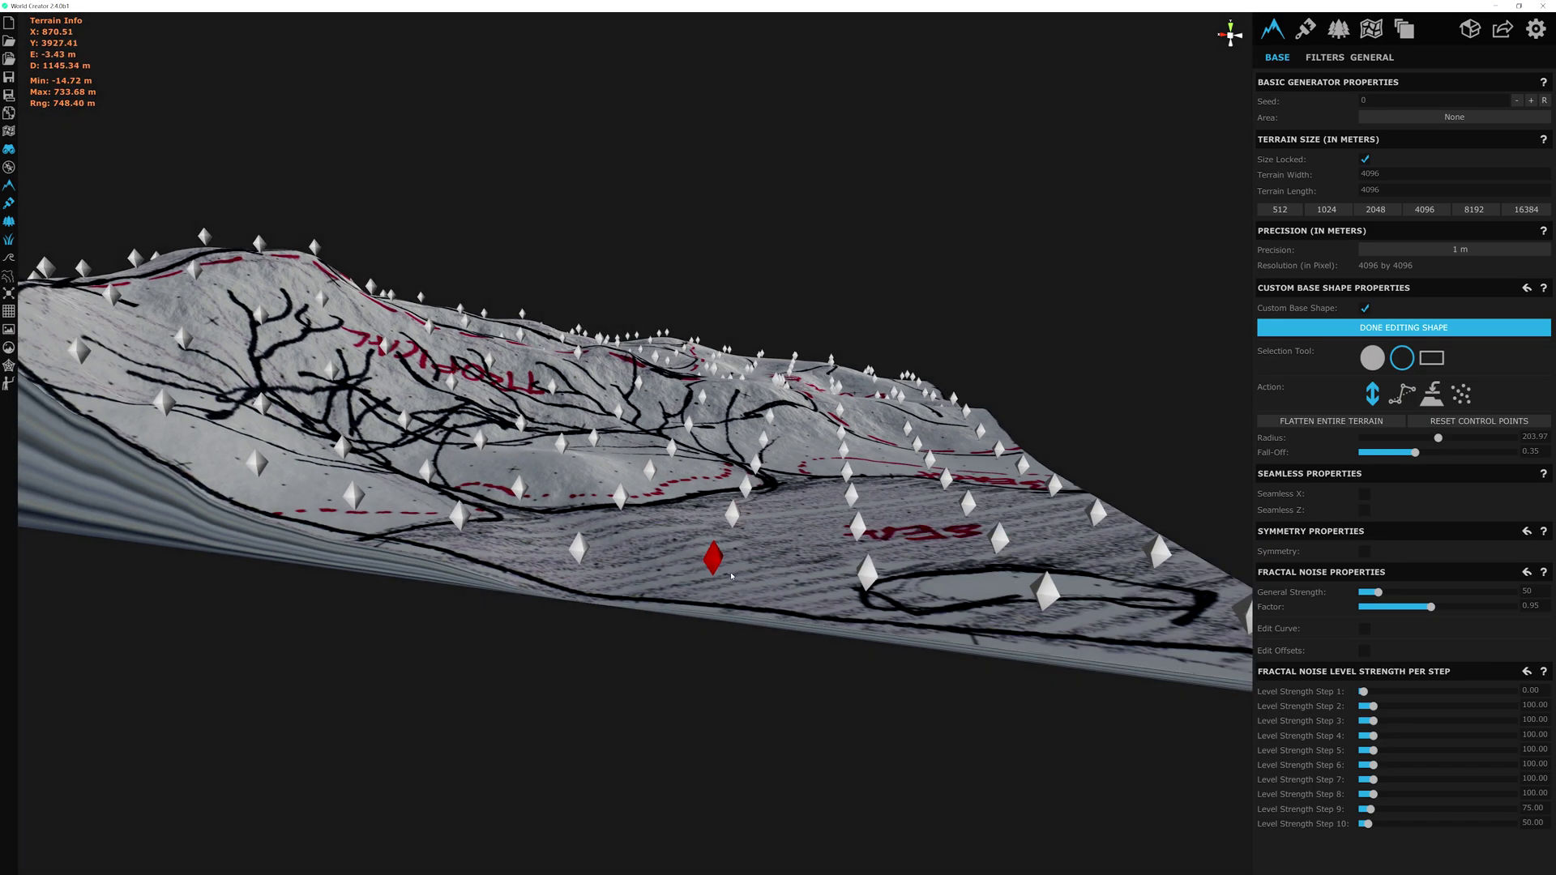
pyautogui.scroll(1, 801, 556)
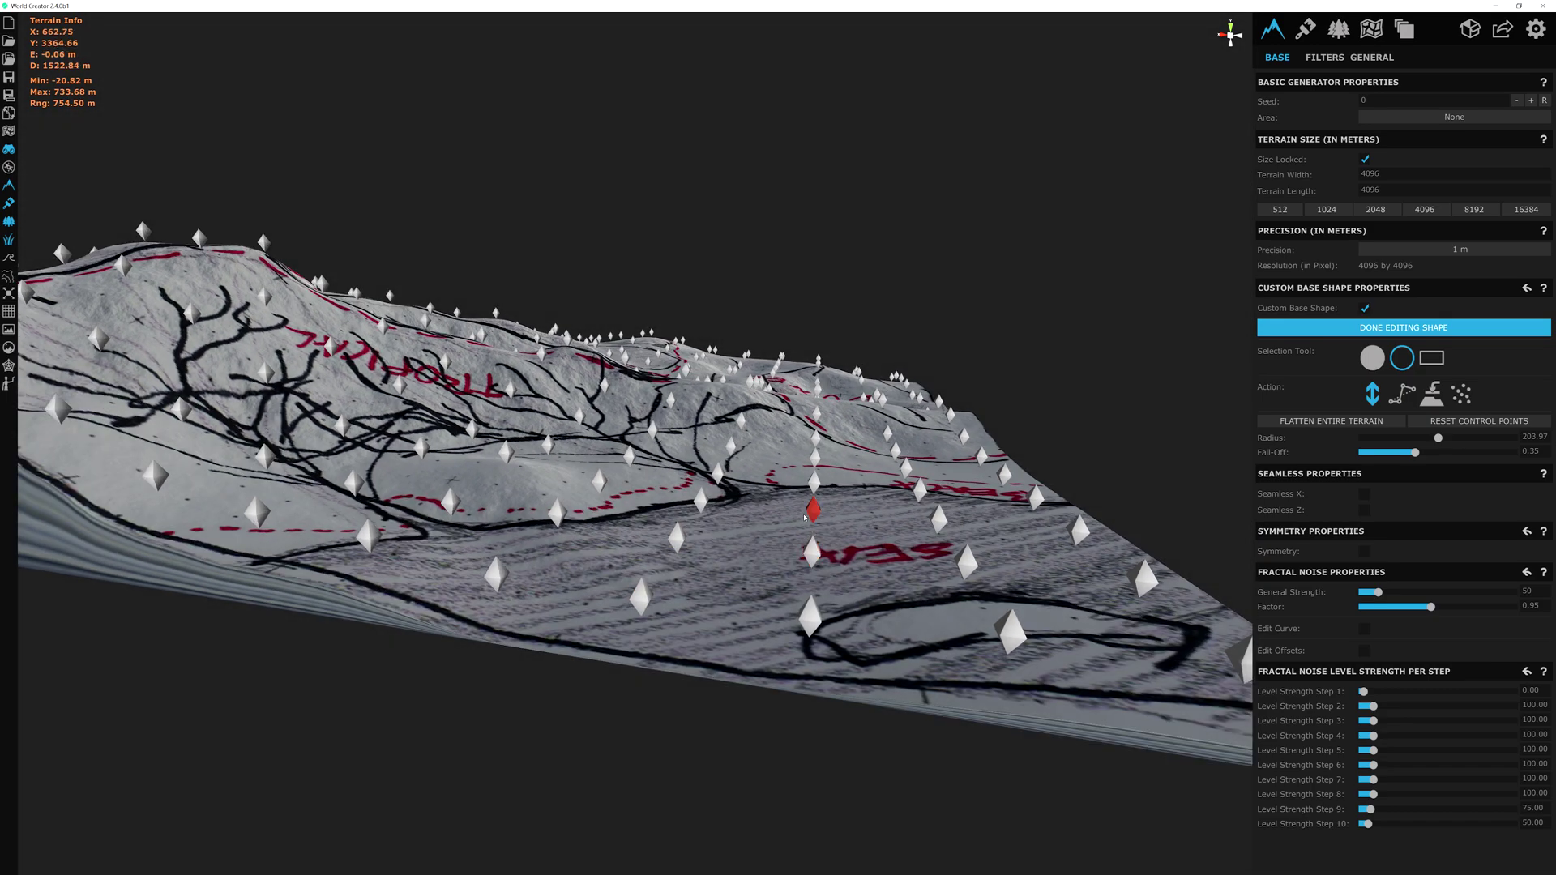
# - Lower the sea control points around the SEA label and adjust those between it and the island outline
pyautogui.moveTo(938, 521); pyautogui.dragTo(938, 534)
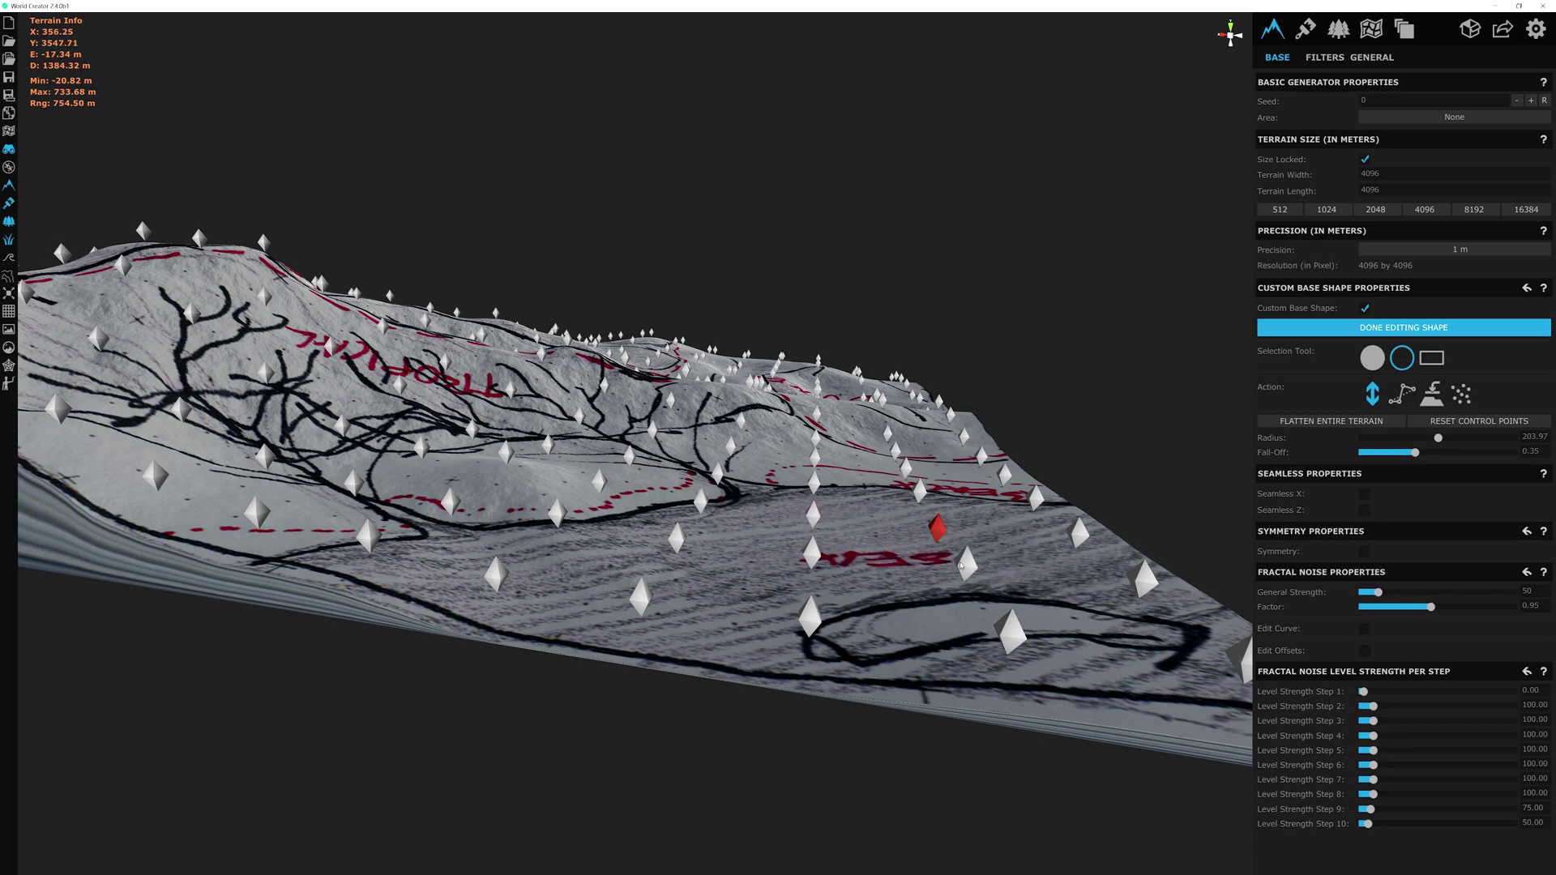
pyautogui.moveTo(820, 567); pyautogui.dragTo(820, 577)
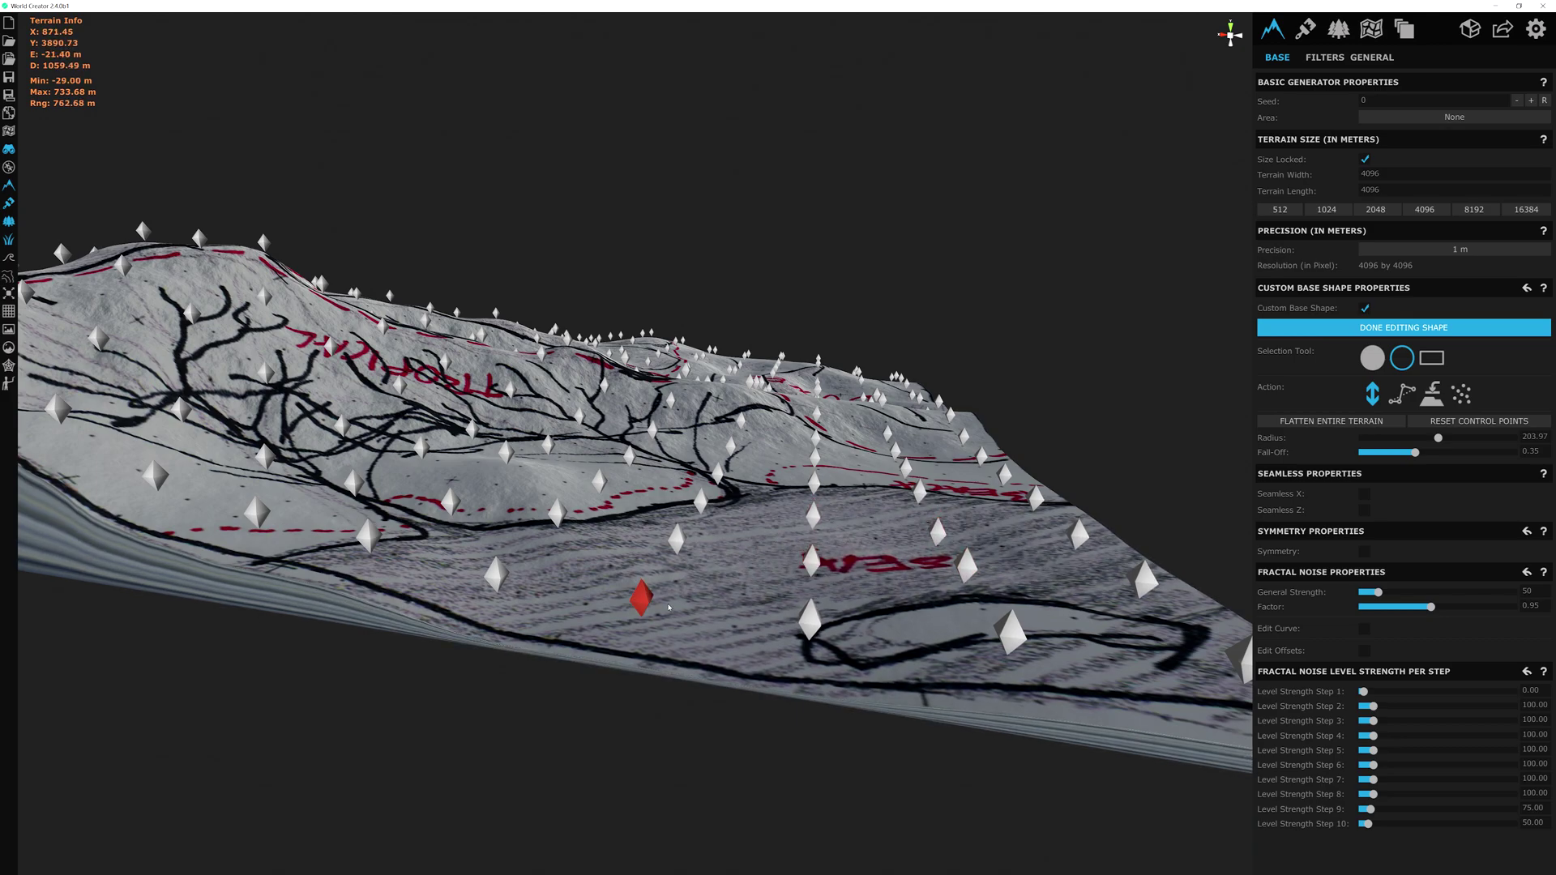
pyautogui.moveTo(817, 570); pyautogui.dragTo(670, 561, button='middle')
pyautogui.moveTo(624, 615); pyautogui.dragTo(624, 602)
pyautogui.moveTo(798, 633); pyautogui.dragTo(798, 627)
pyautogui.moveTo(1005, 658); pyautogui.dragTo(953, 616)
pyautogui.scroll(1, 1004, 649)
pyautogui.scroll(2, 955, 616)
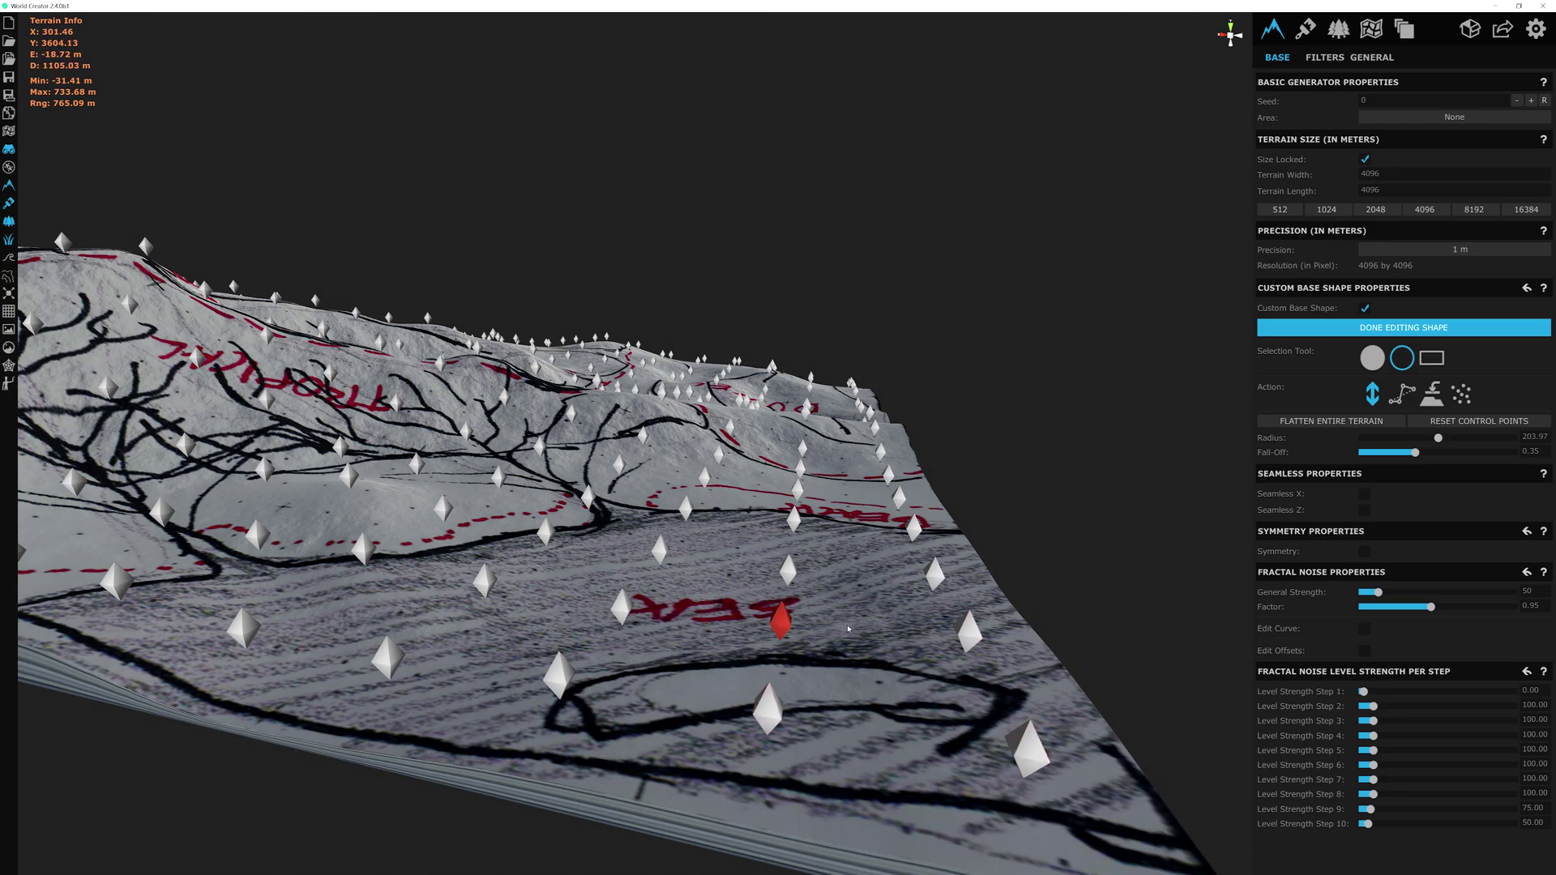
pyautogui.scroll(1, 845, 624)
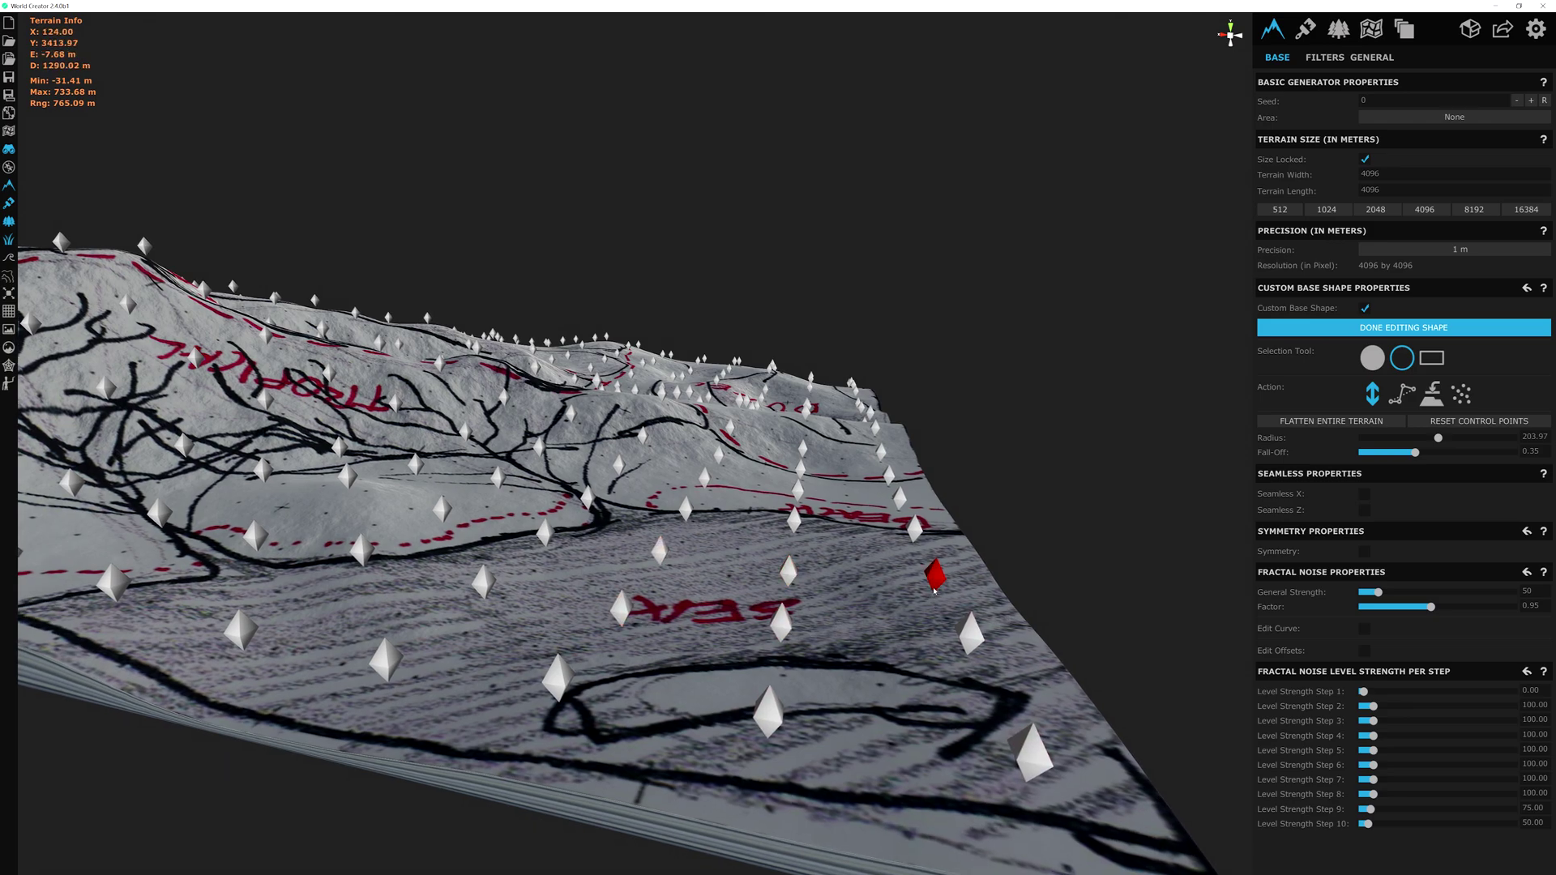
pyautogui.click(680, 577)
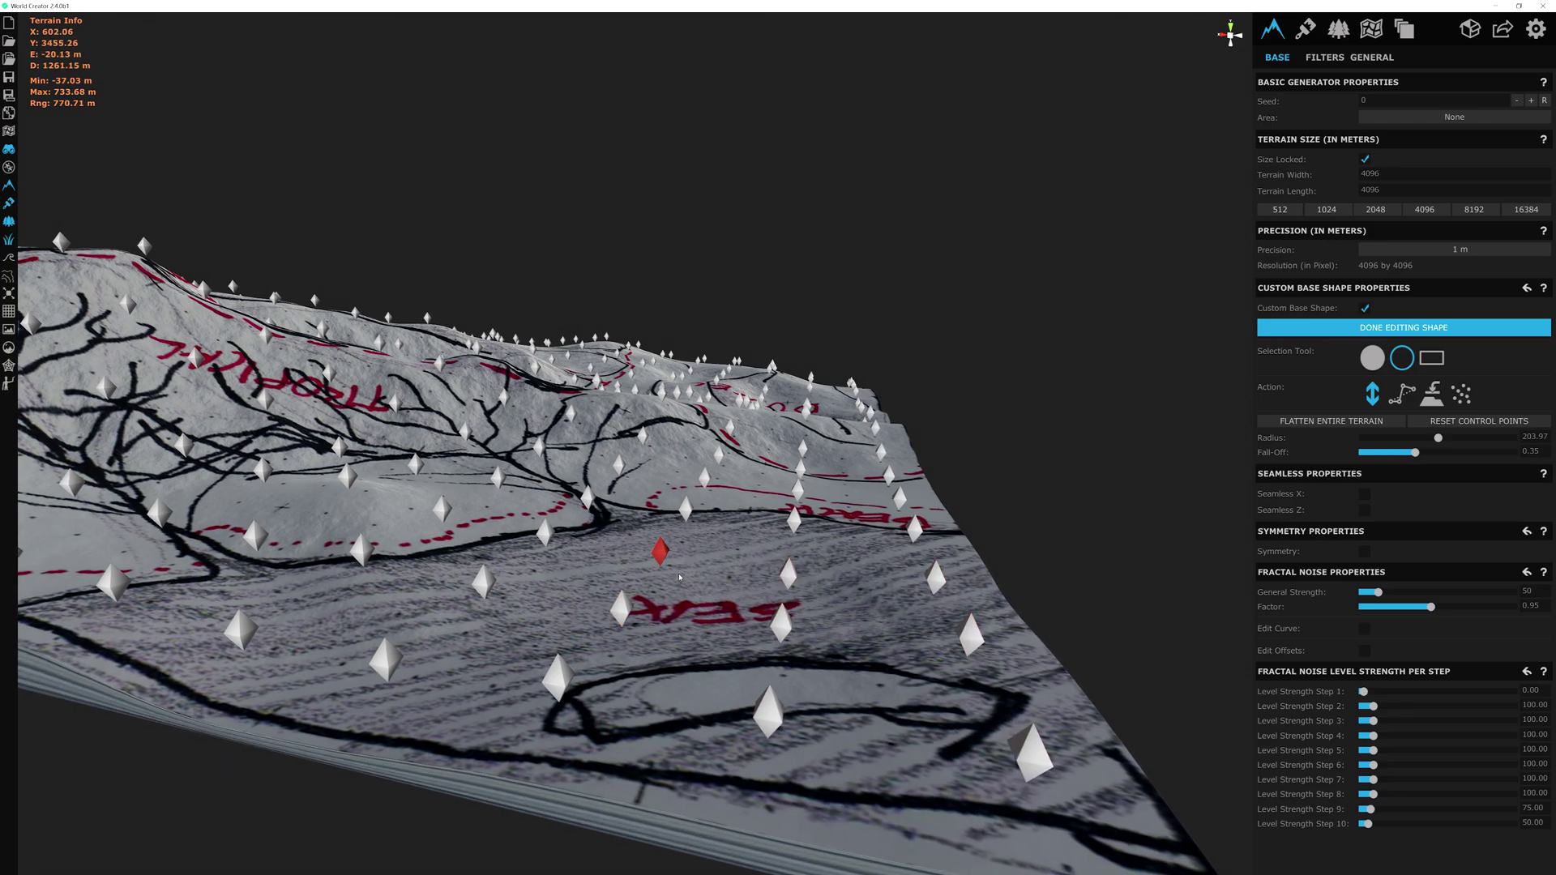
# - Raise the control points along the shoreline from the tropical slope to the BEACH label
pyautogui.moveTo(538, 557); pyautogui.dragTo(541, 552)
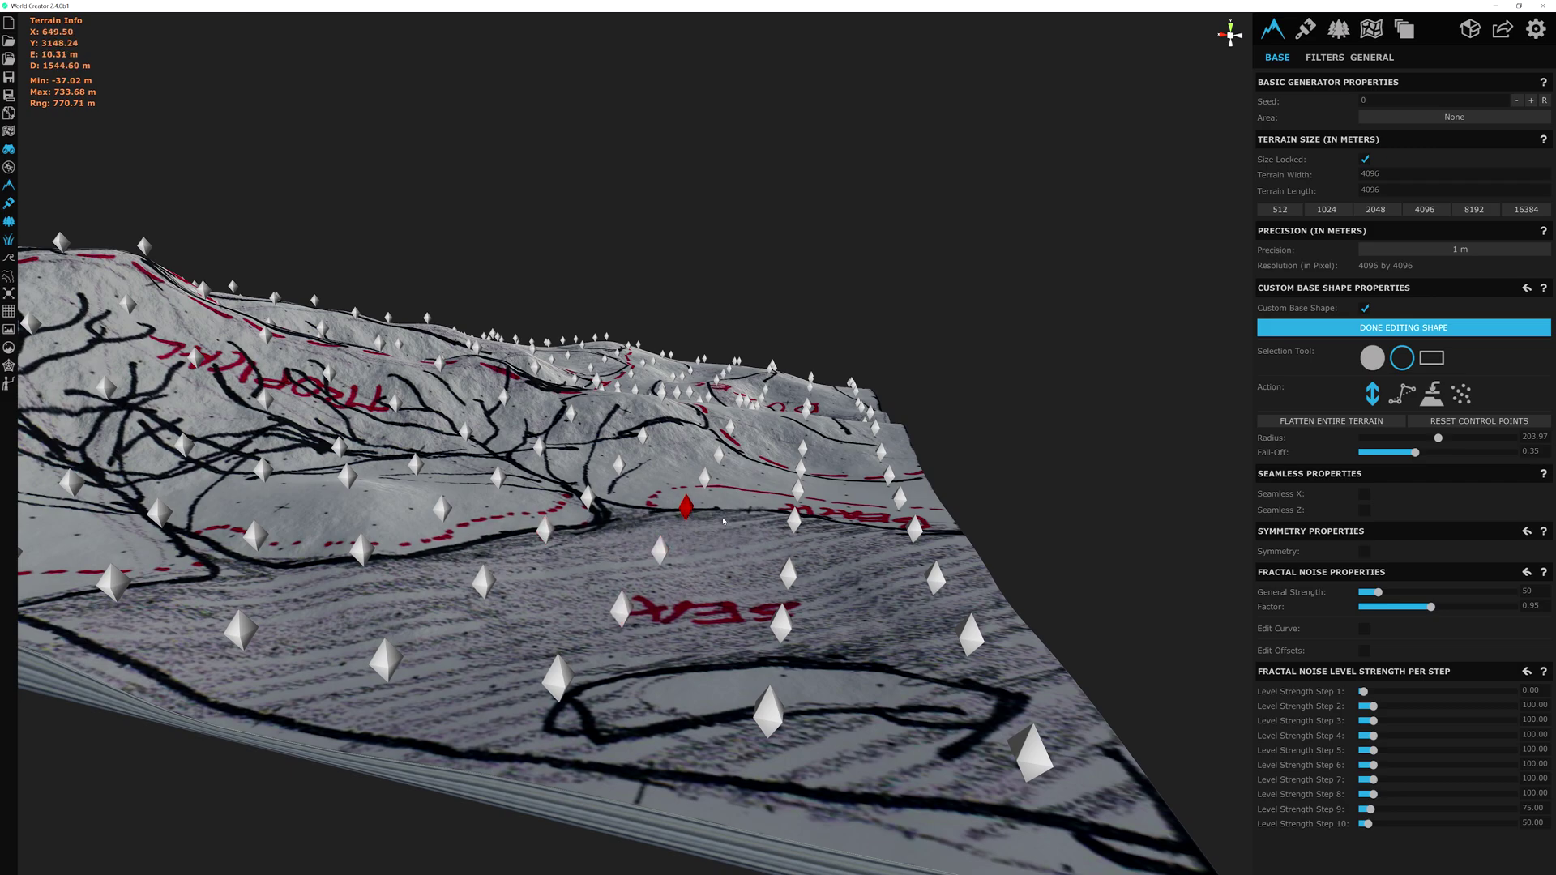
pyautogui.press('w')
pyautogui.press('d')
pyautogui.moveTo(688, 560); pyautogui.dragTo(688, 550)
pyautogui.moveTo(820, 569); pyautogui.dragTo(820, 560)
pyautogui.moveTo(821, 533); pyautogui.dragTo(820, 528)
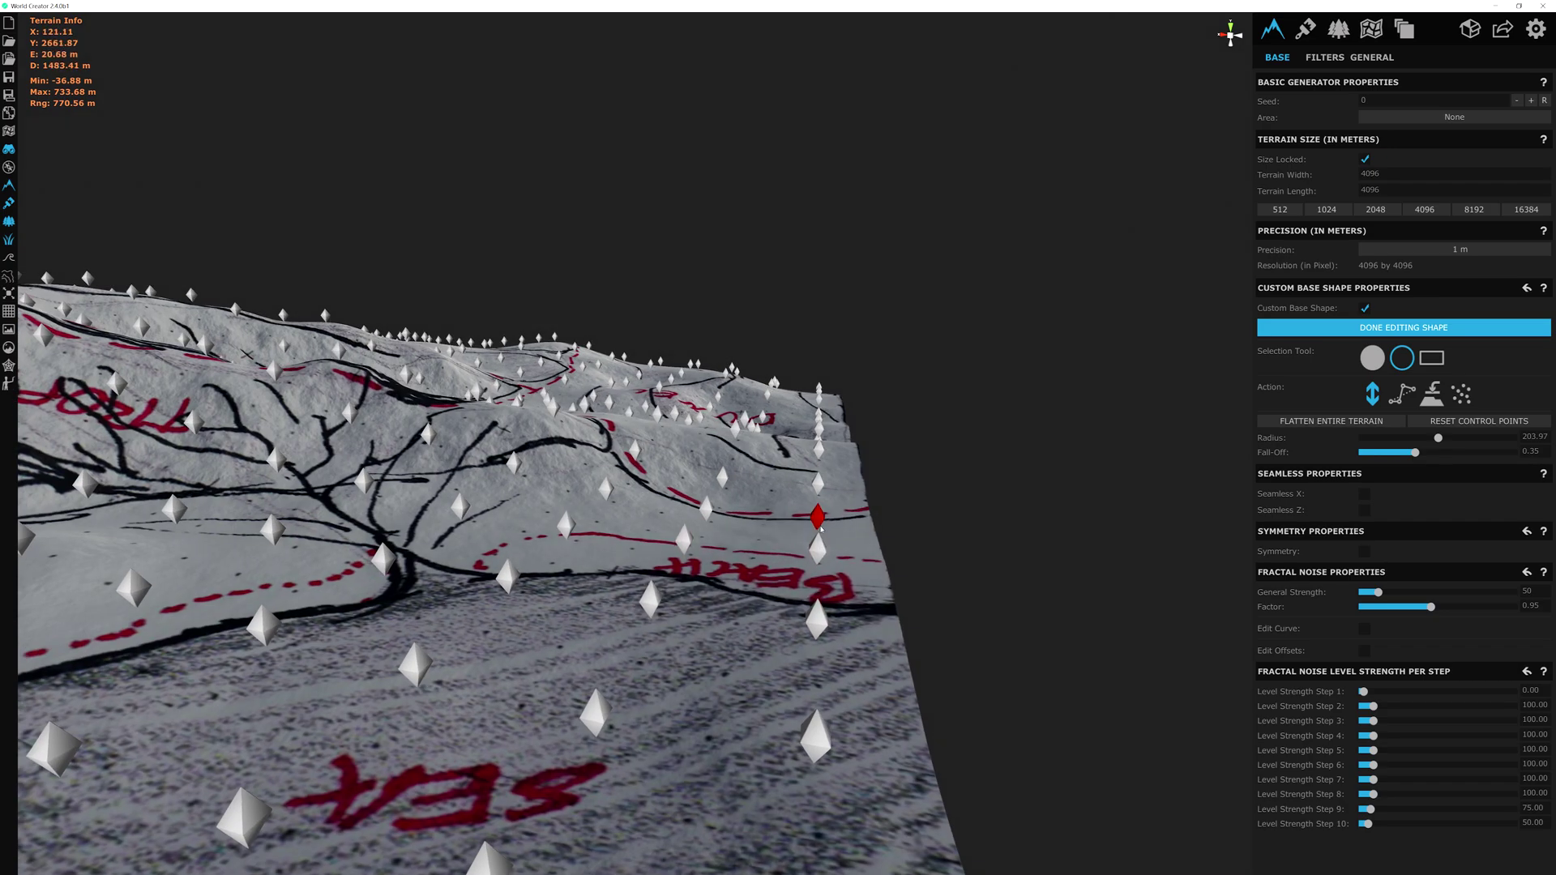
# - Raise the control points just inland of the beach and slightly lower the ones at the water's edge
pyautogui.press('w')
pyautogui.moveTo(837, 581); pyautogui.dragTo(620, 513, button='right')
pyautogui.moveTo(876, 497); pyautogui.dragTo(876, 491)
pyautogui.moveTo(770, 563); pyautogui.dragTo(770, 568)
pyautogui.moveTo(435, 562); pyautogui.dragTo(435, 567)
pyautogui.moveTo(344, 501); pyautogui.dragTo(344, 496)
# - Raise the control points on the lower slope on both sides of the branching valley trunk nearest the beach
pyautogui.press('w')
pyautogui.moveTo(698, 494); pyautogui.dragTo(697, 483)
pyautogui.moveTo(805, 423); pyautogui.dragTo(804, 417)
pyautogui.moveTo(561, 444); pyautogui.dragTo(561, 440)
pyautogui.moveTo(331, 450); pyautogui.dragTo(330, 445)
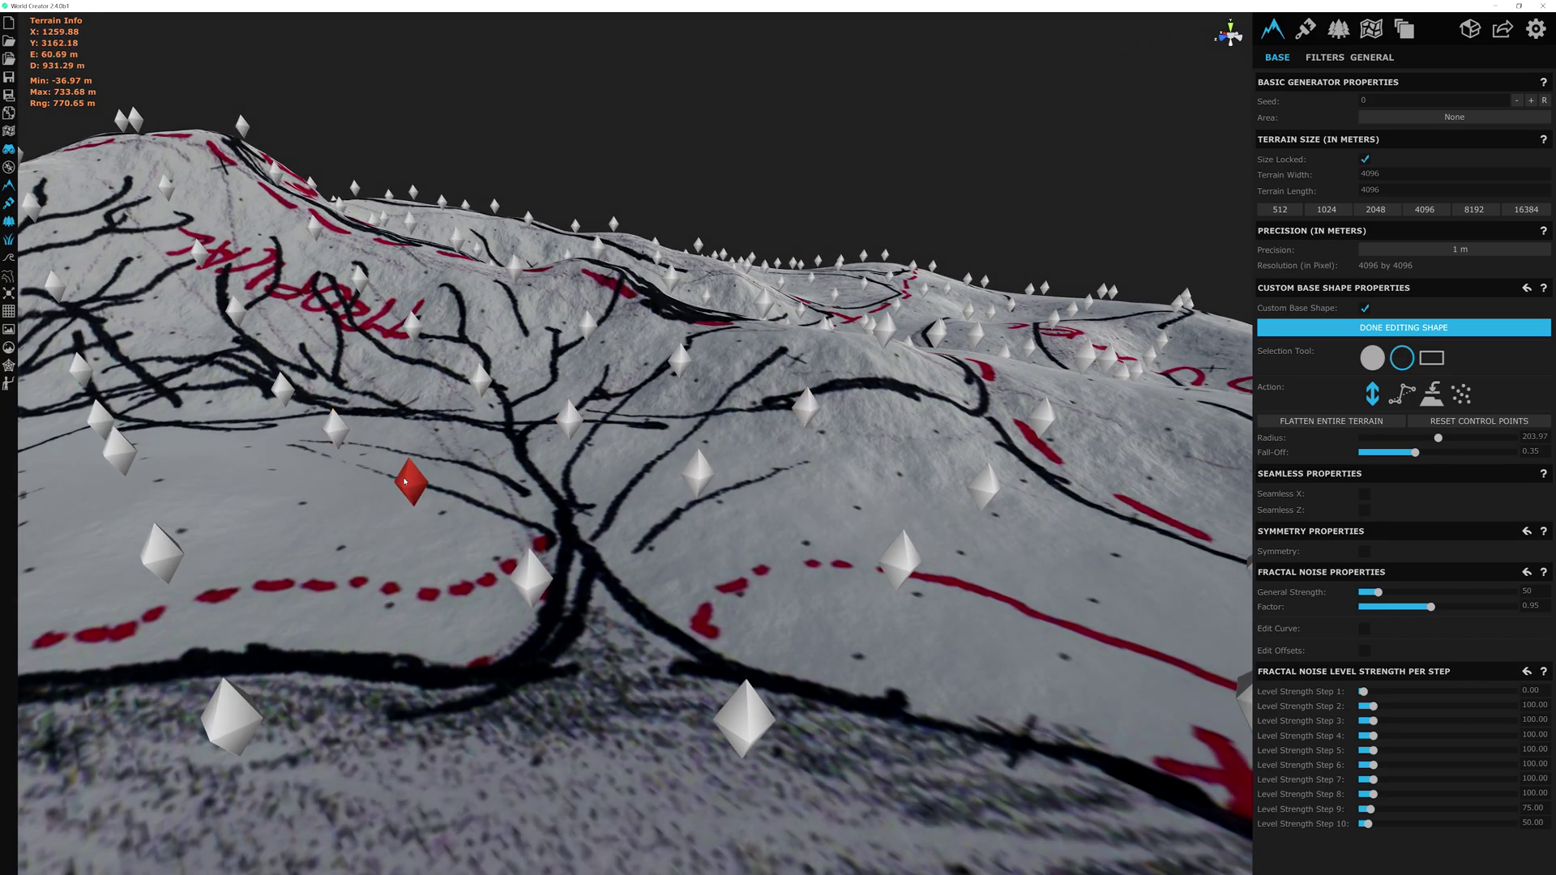
pyautogui.moveTo(411, 489); pyautogui.dragTo(411, 485)
# - Raise the control points farther up the tropical slope around the upper branches of the valley nearest the beach
pyautogui.press('w')
pyautogui.press('a')
pyautogui.moveTo(698, 431); pyautogui.dragTo(699, 425)
pyautogui.moveTo(890, 496); pyautogui.dragTo(890, 491)
pyautogui.moveTo(973, 433); pyautogui.dragTo(973, 427)
pyautogui.press('s')
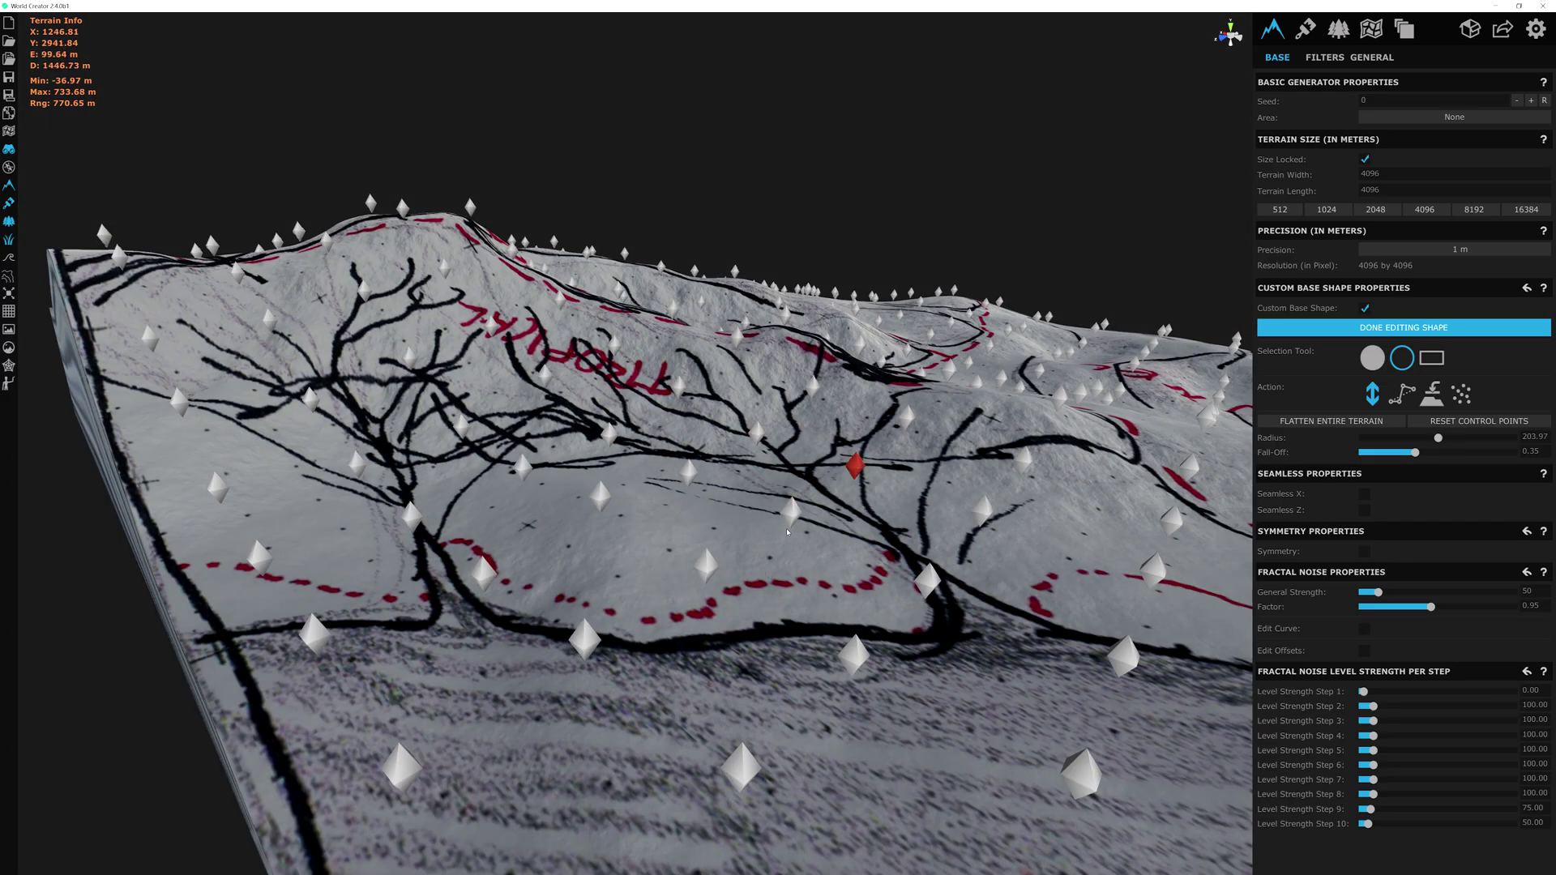
# - Raise the control points above the red dotted line between the far branching valley and the terrain's outer edge
pyautogui.press('q')
pyautogui.press('w')
pyautogui.moveTo(679, 569); pyautogui.dragTo(356, 486, button='right')
pyautogui.press('w')
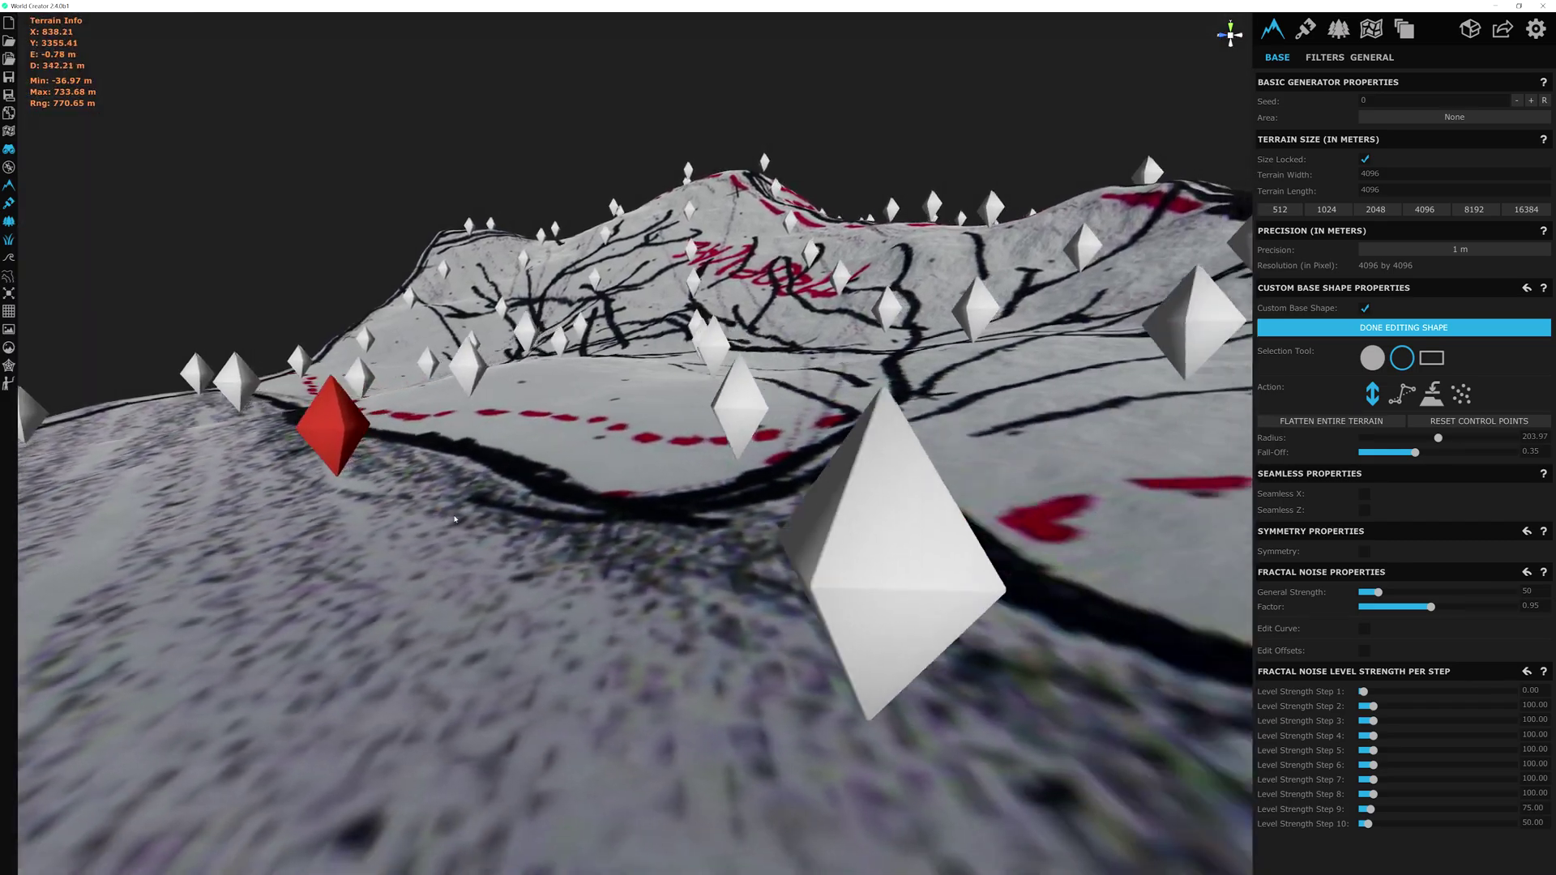
pyautogui.moveTo(880, 342); pyautogui.dragTo(951, 370)
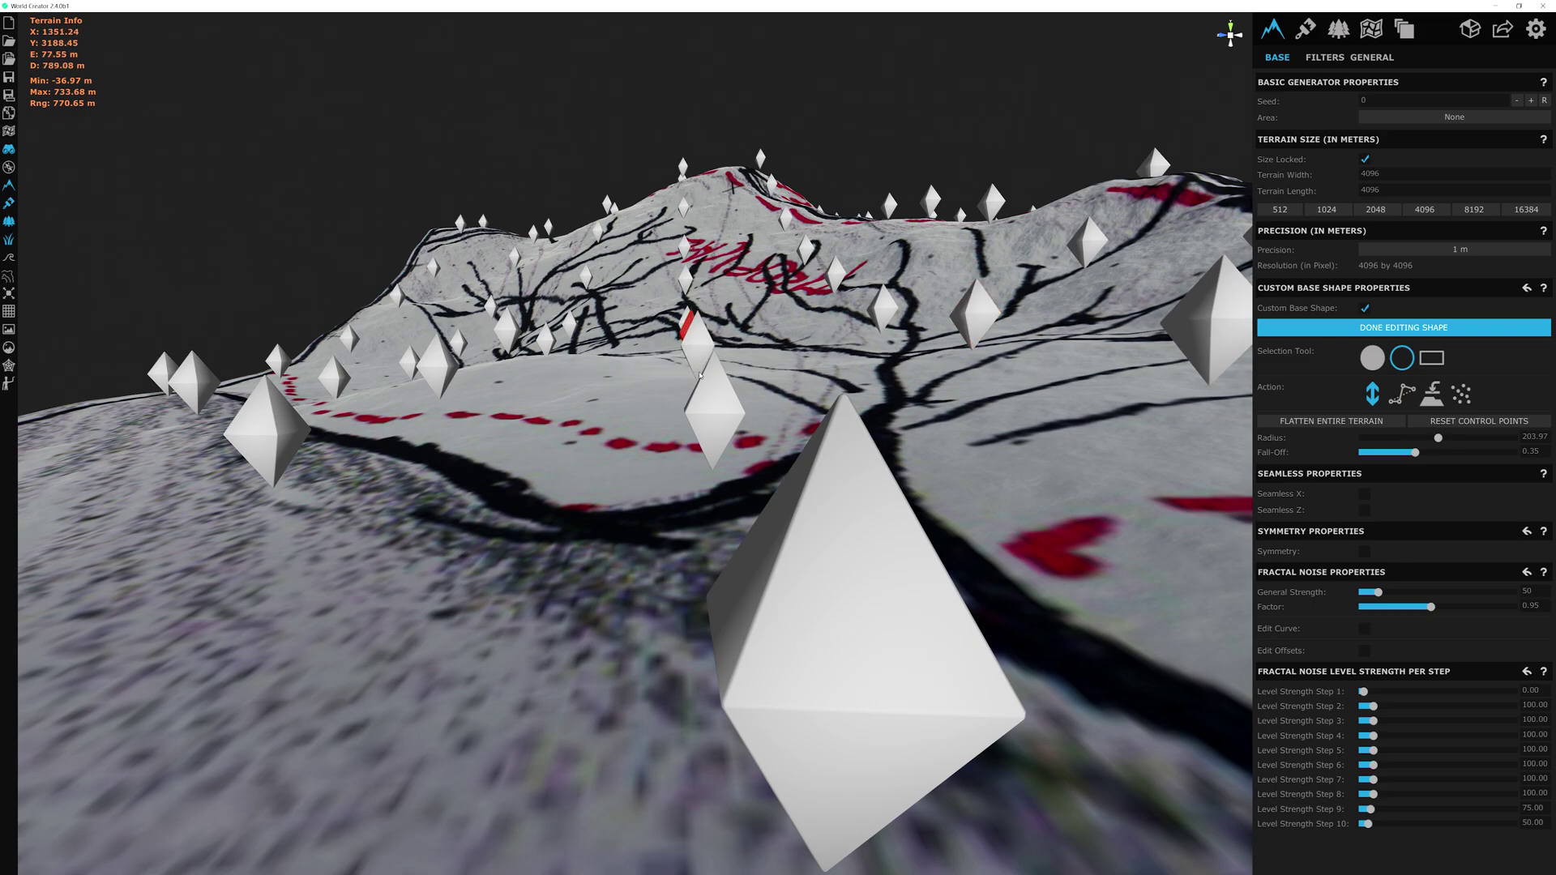
pyautogui.press('s')
pyautogui.press('s')
pyautogui.press('w')
pyautogui.press('a')
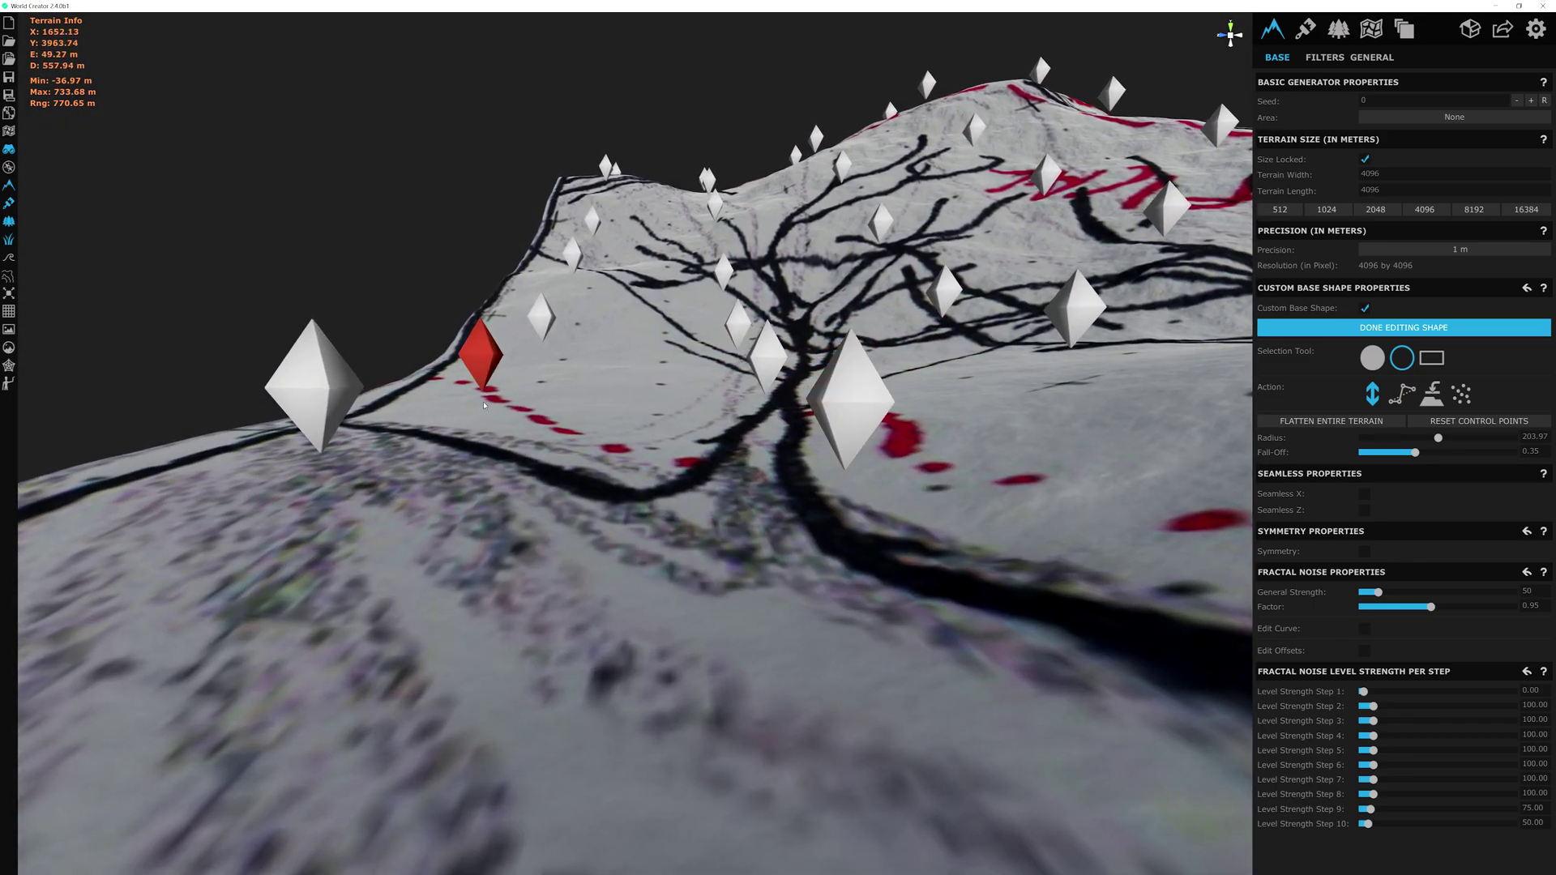
pyautogui.click(319, 428)
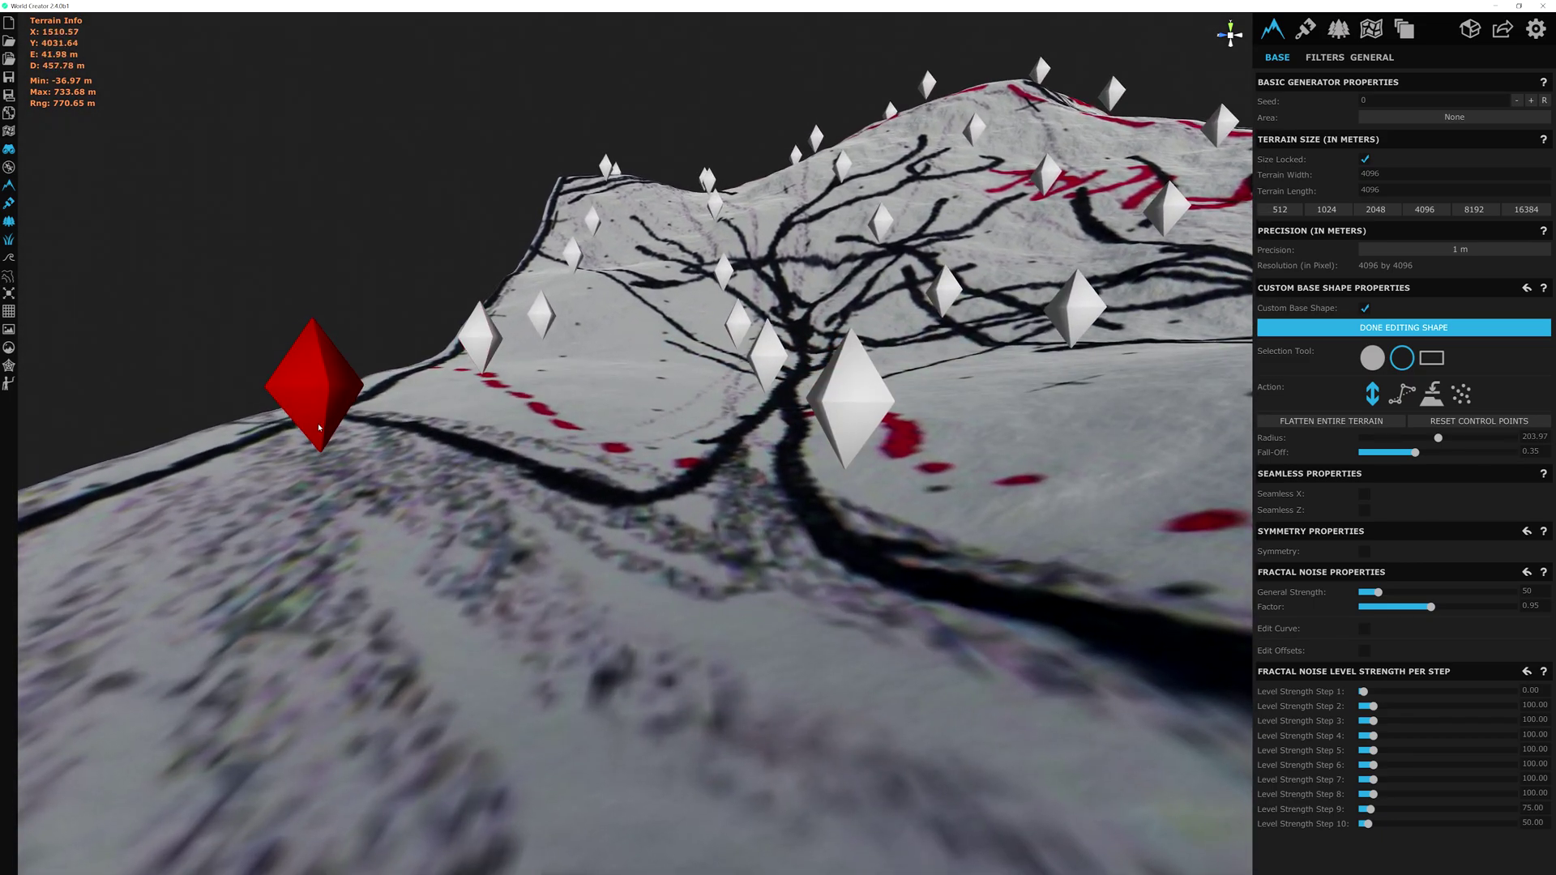
pyautogui.click(537, 326)
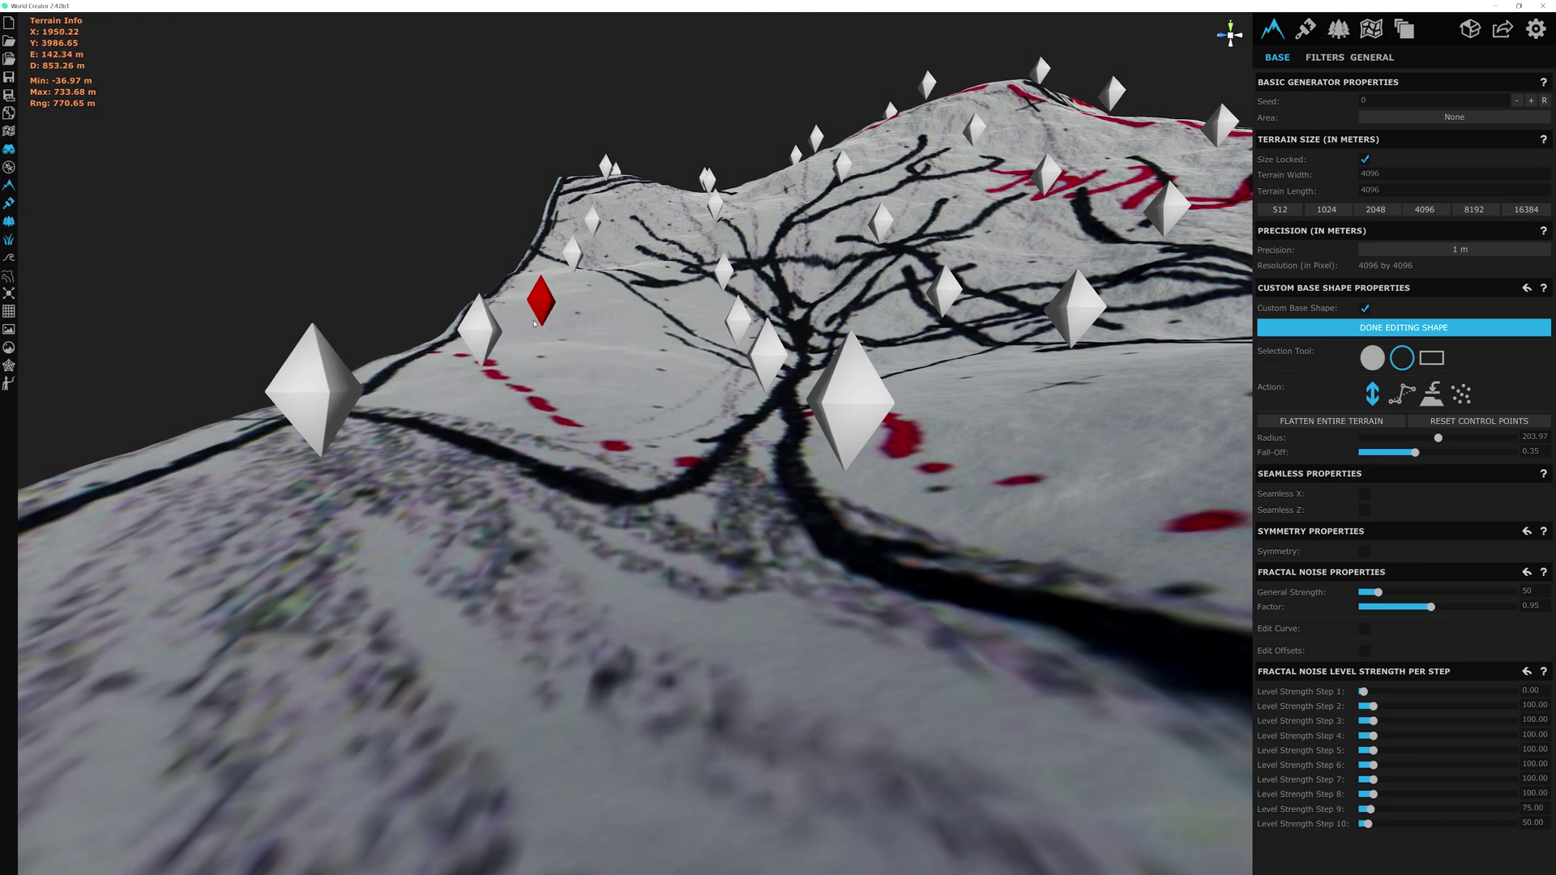
# - Examine the tropical slope's outer edge and the mountain side with the RIDGE and PEAKS labels from several angles
pyautogui.press('s')
pyautogui.press('w')
pyautogui.press('s')
pyautogui.press('s')
pyautogui.moveTo(735, 439); pyautogui.dragTo(698, 464, button='right')
pyautogui.press('w')
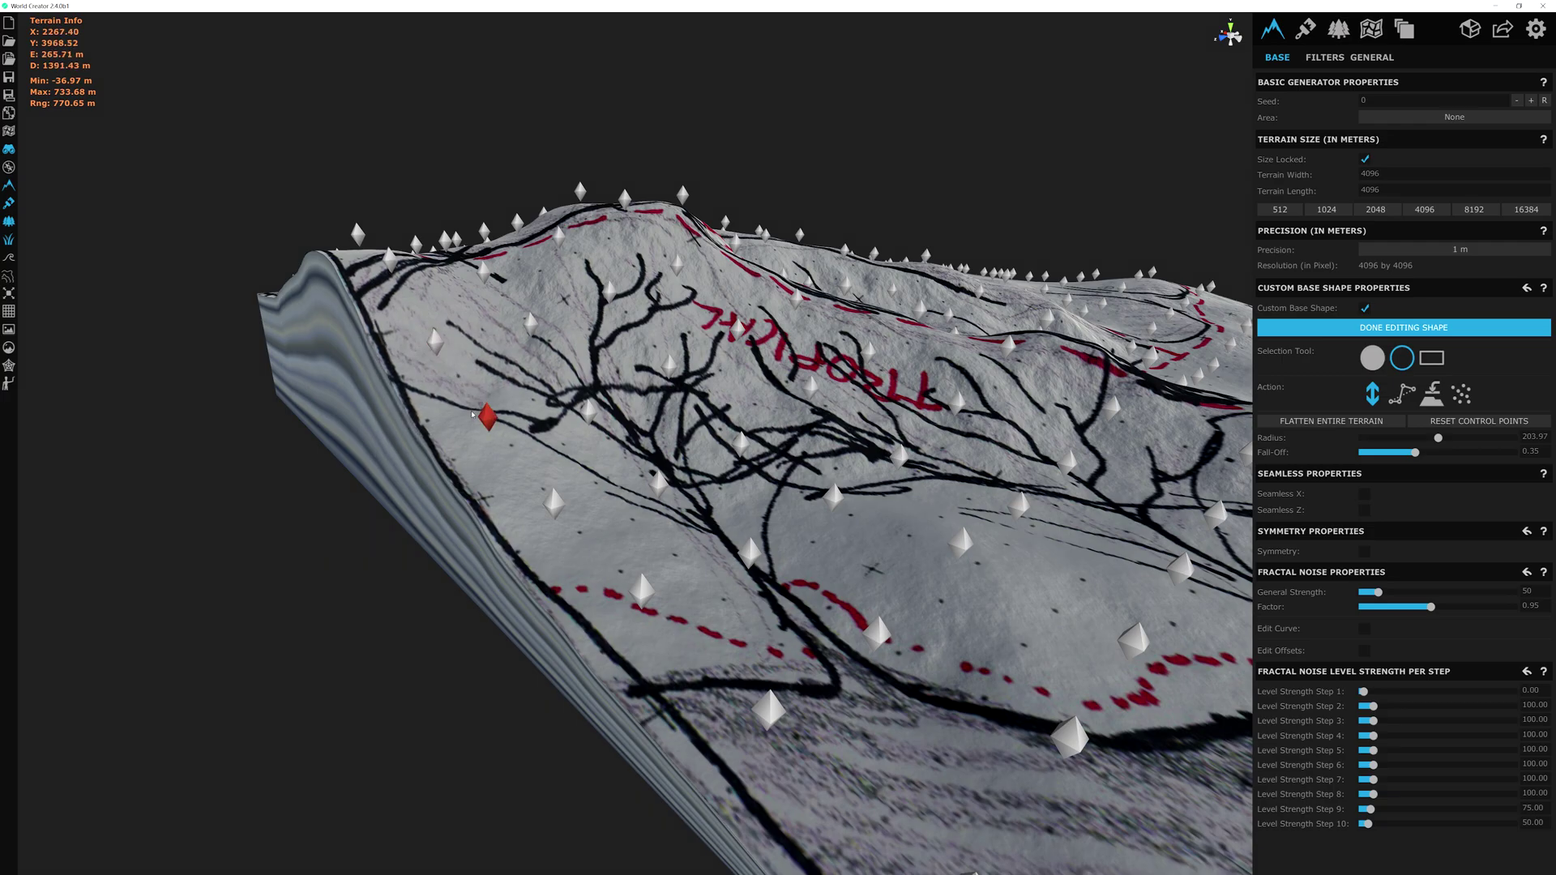
pyautogui.press('s')
pyautogui.moveTo(590, 427); pyautogui.dragTo(754, 508, button='right')
pyautogui.press('w')
pyautogui.press('s')
pyautogui.press('s')
pyautogui.press('s')
pyautogui.moveTo(711, 233); pyautogui.dragTo(739, 273, button='right')
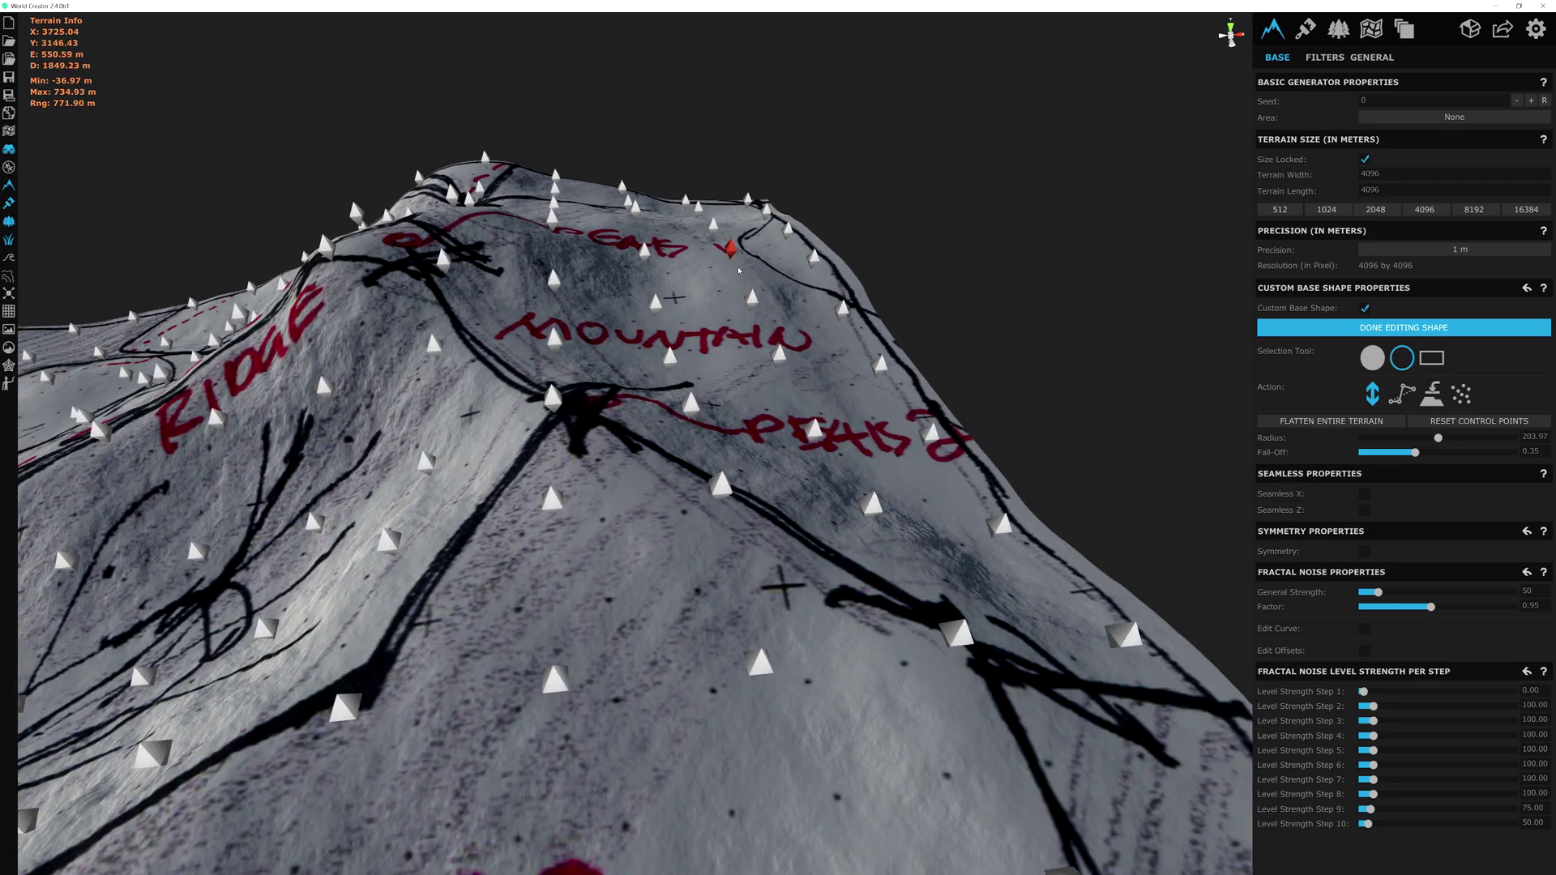
# - Slightly raise the control points along the ridge line running from the circled peak to the terrain's far edge
pyautogui.scroll(2, 739, 274)
pyautogui.scroll(2, 648, 534)
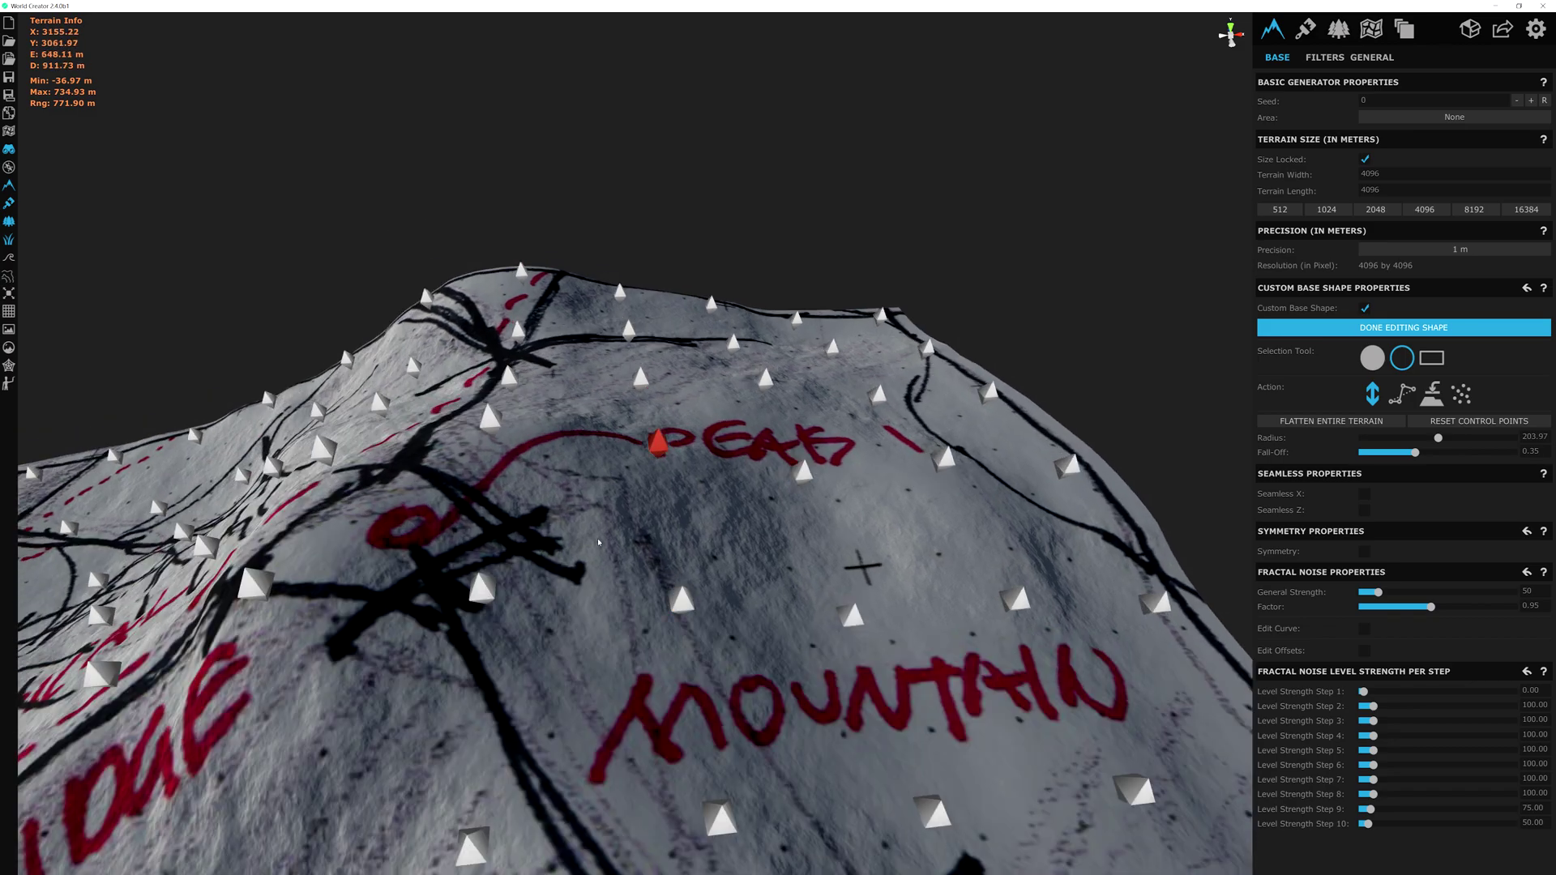
pyautogui.moveTo(560, 521); pyautogui.dragTo(431, 371, button='middle')
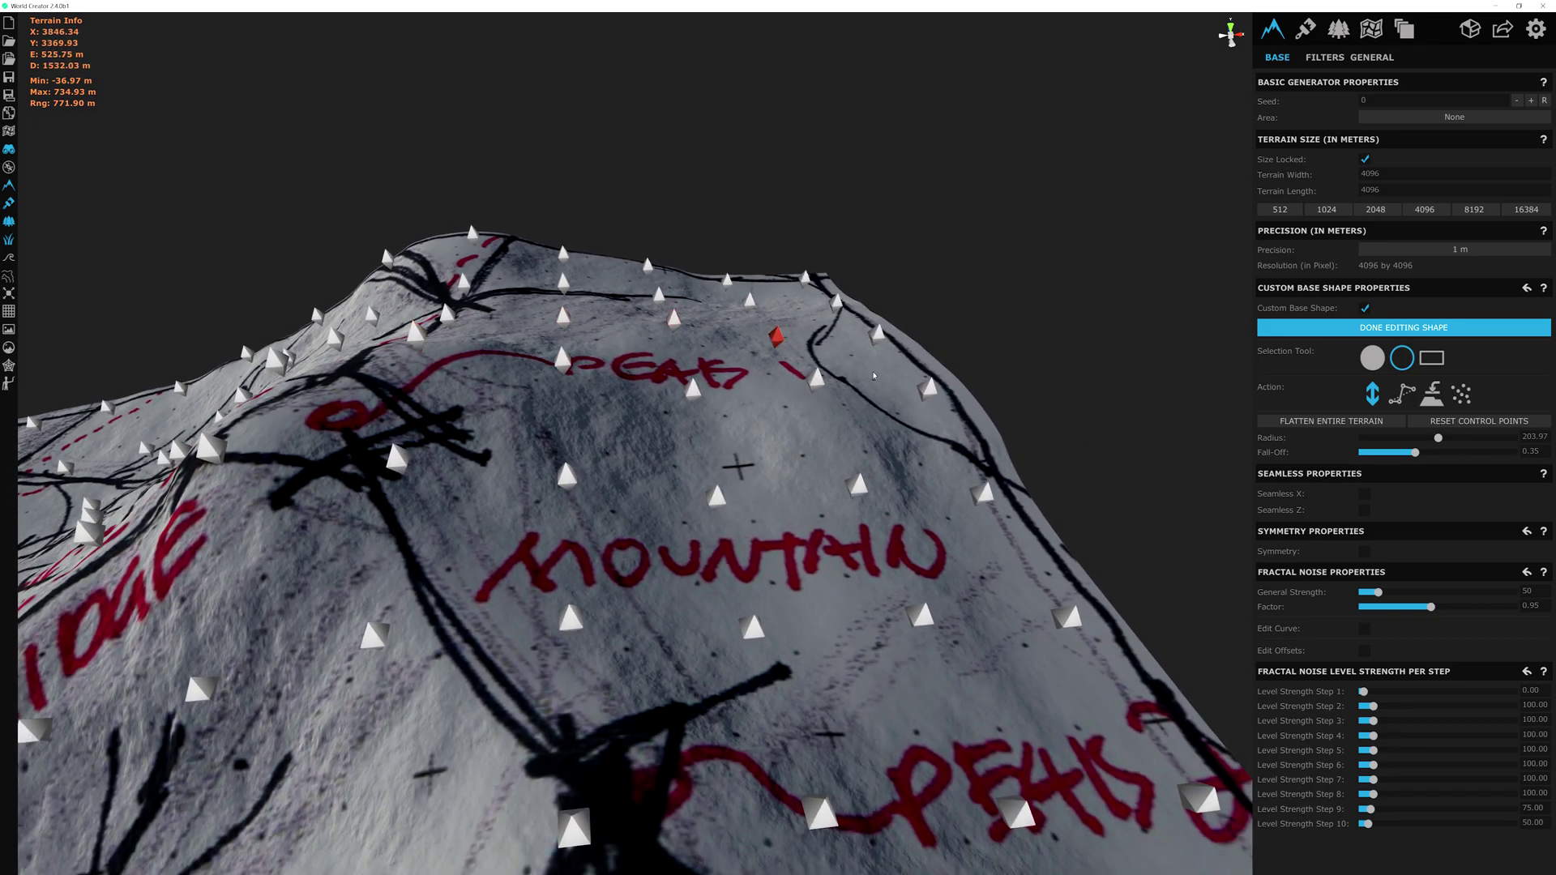
pyautogui.press('w')
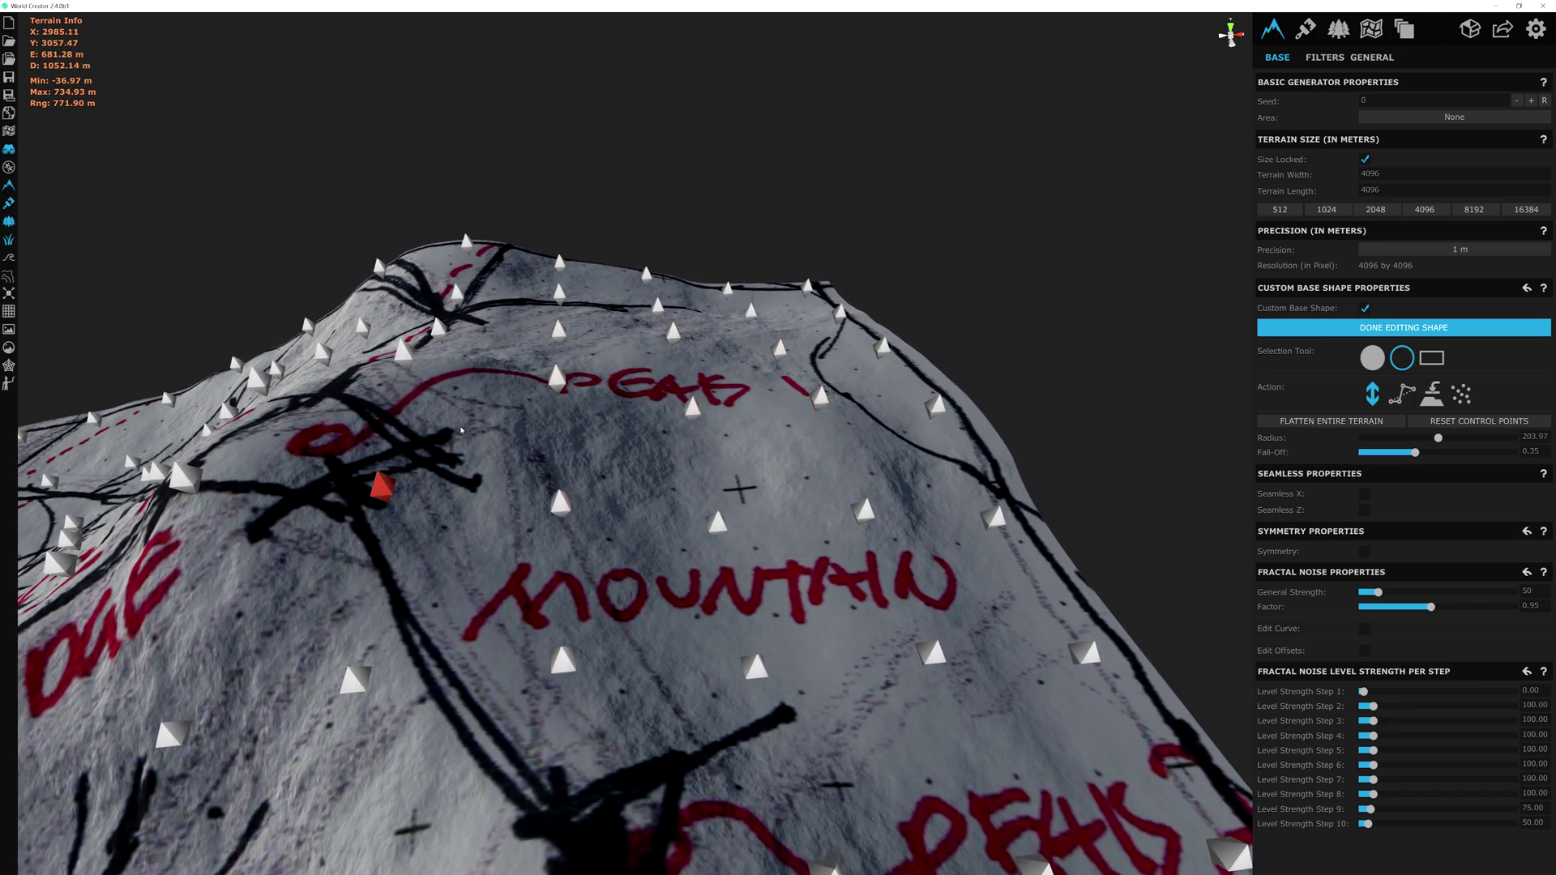
pyautogui.moveTo(570, 403); pyautogui.dragTo(685, 343, button='right')
pyautogui.moveTo(474, 326); pyautogui.dragTo(442, 367)
pyautogui.moveTo(390, 412); pyautogui.dragTo(743, 419, button='middle')
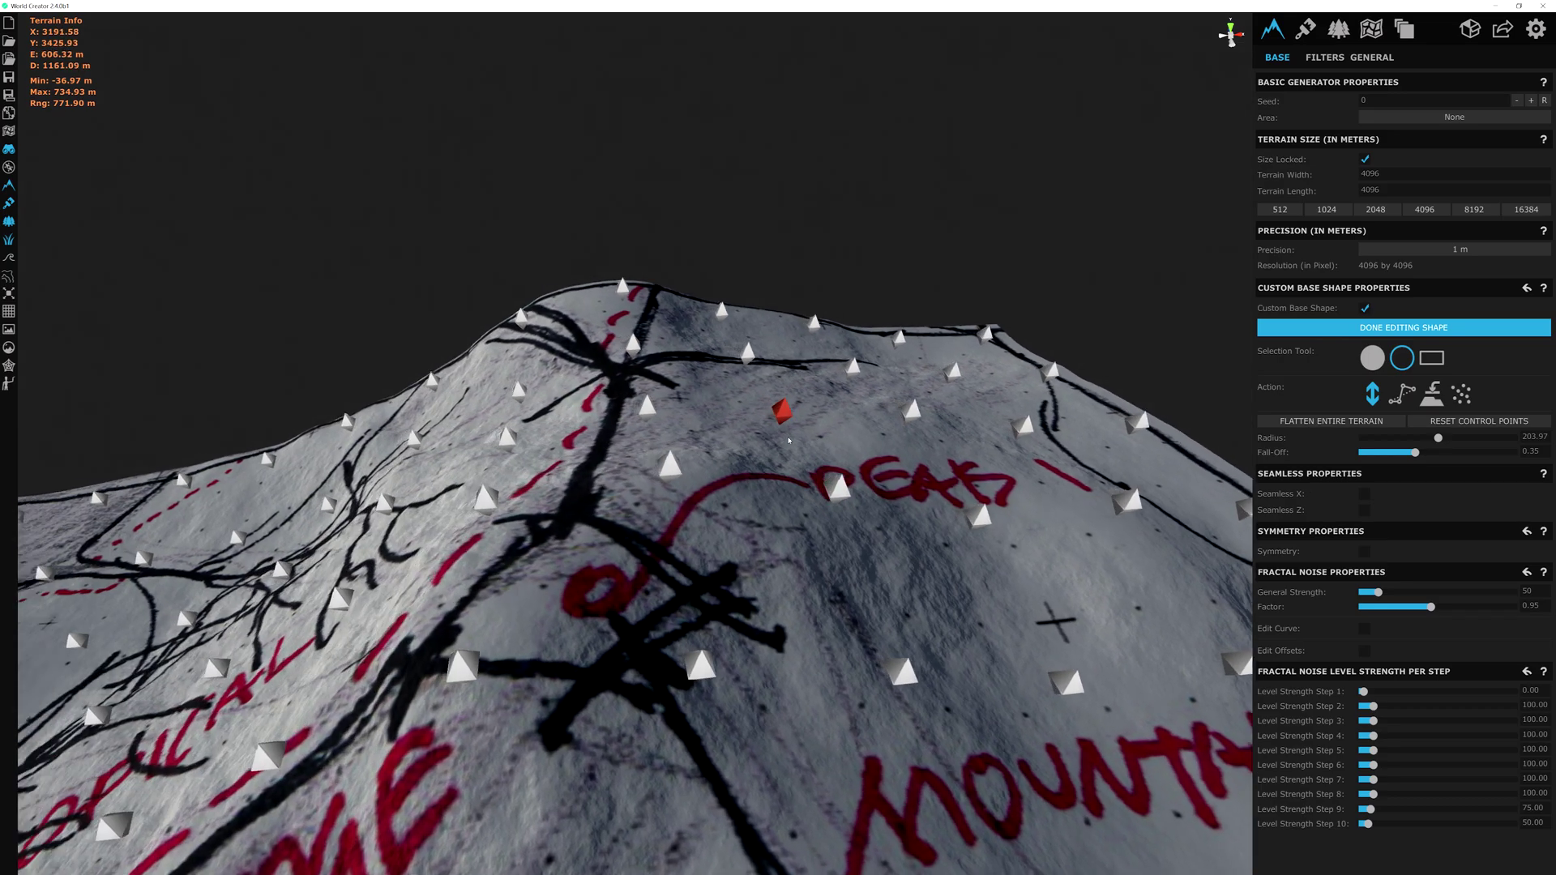
pyautogui.moveTo(651, 412); pyautogui.dragTo(650, 402)
pyautogui.moveTo(637, 344); pyautogui.dragTo(636, 334)
pyautogui.moveTo(628, 290); pyautogui.dragTo(627, 284)
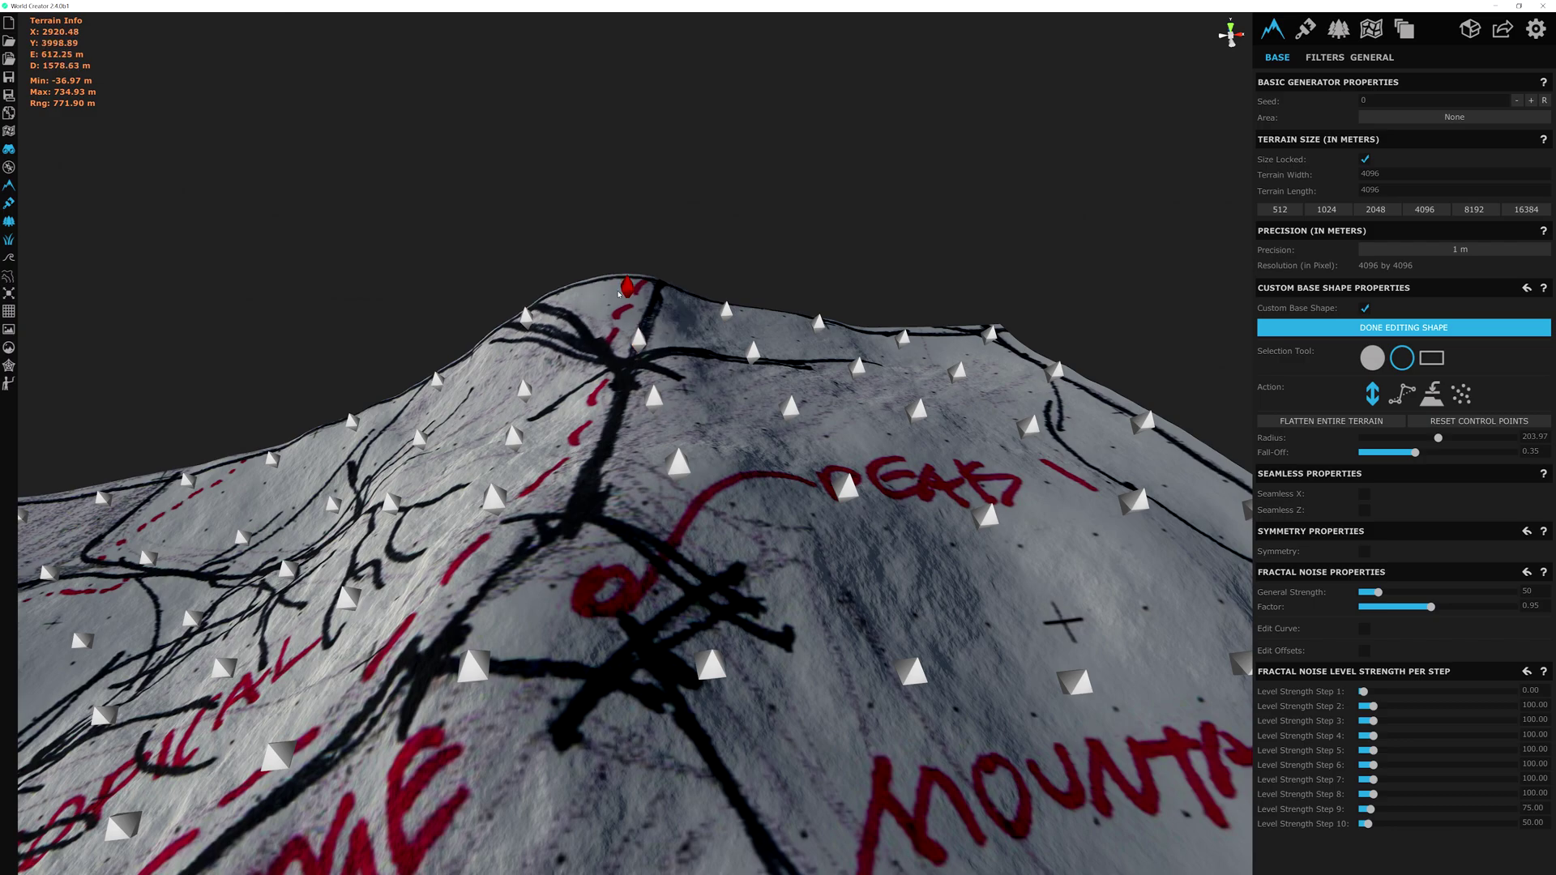
pyautogui.moveTo(630, 288); pyautogui.dragTo(514, 281, button='middle')
pyautogui.scroll(-4, 787, 312)
pyautogui.moveTo(783, 436); pyautogui.dragTo(859, 255, button='middle')
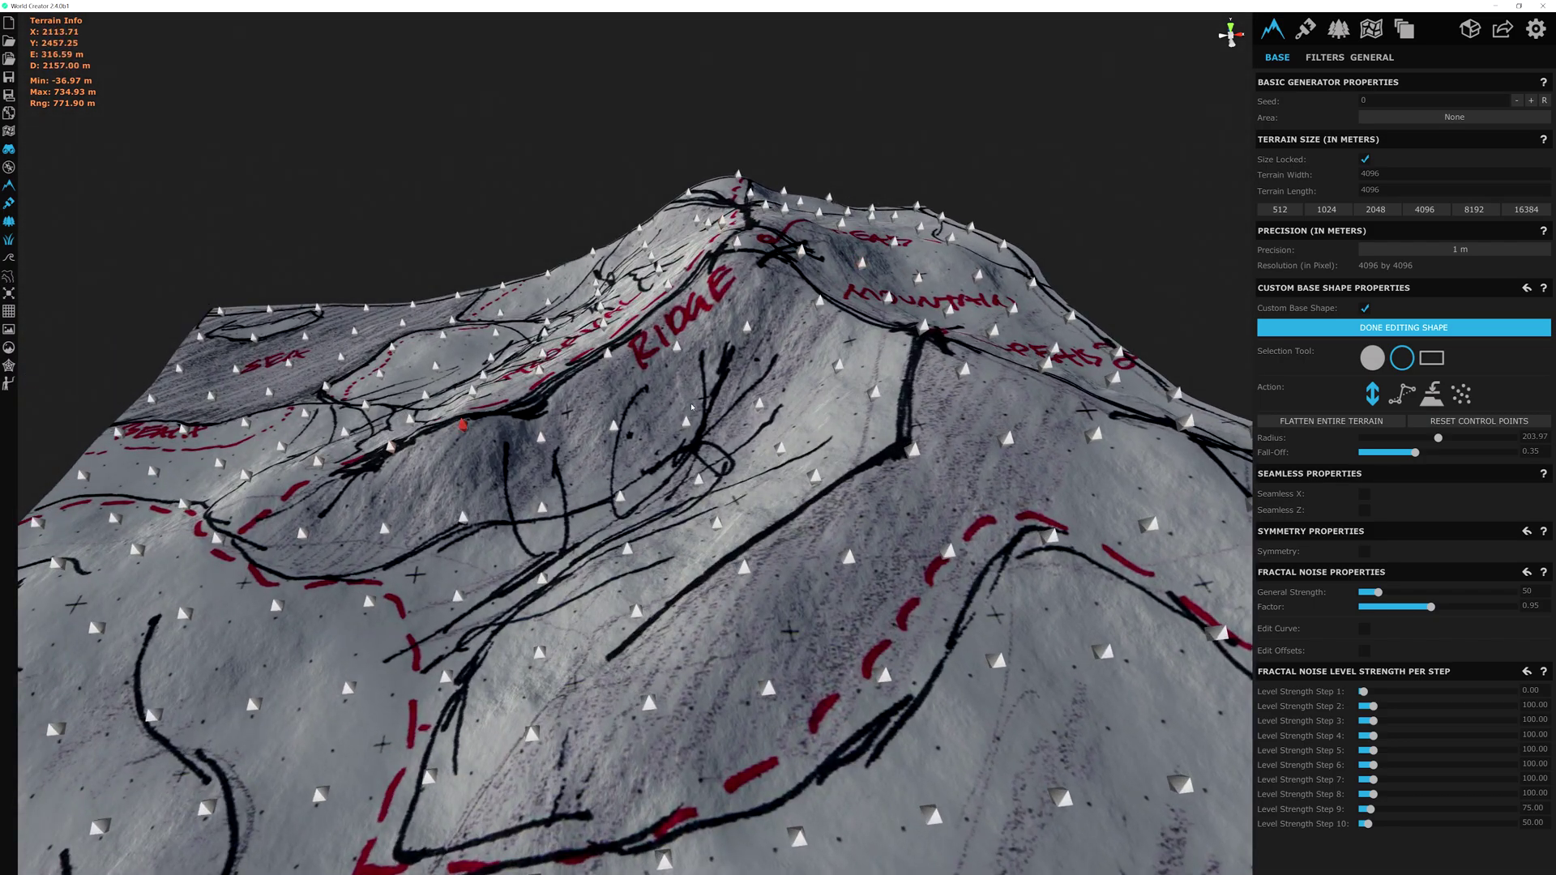
# - Set the circular selection's radius to 400 and adjust the control points across the hillside between the red dashed line and the outer edge
pyautogui.moveTo(685, 611); pyautogui.dragTo(722, 306, button='right')
pyautogui.moveTo(724, 294); pyautogui.dragTo(863, 297, button='middle')
pyautogui.scroll(-6, 860, 295)
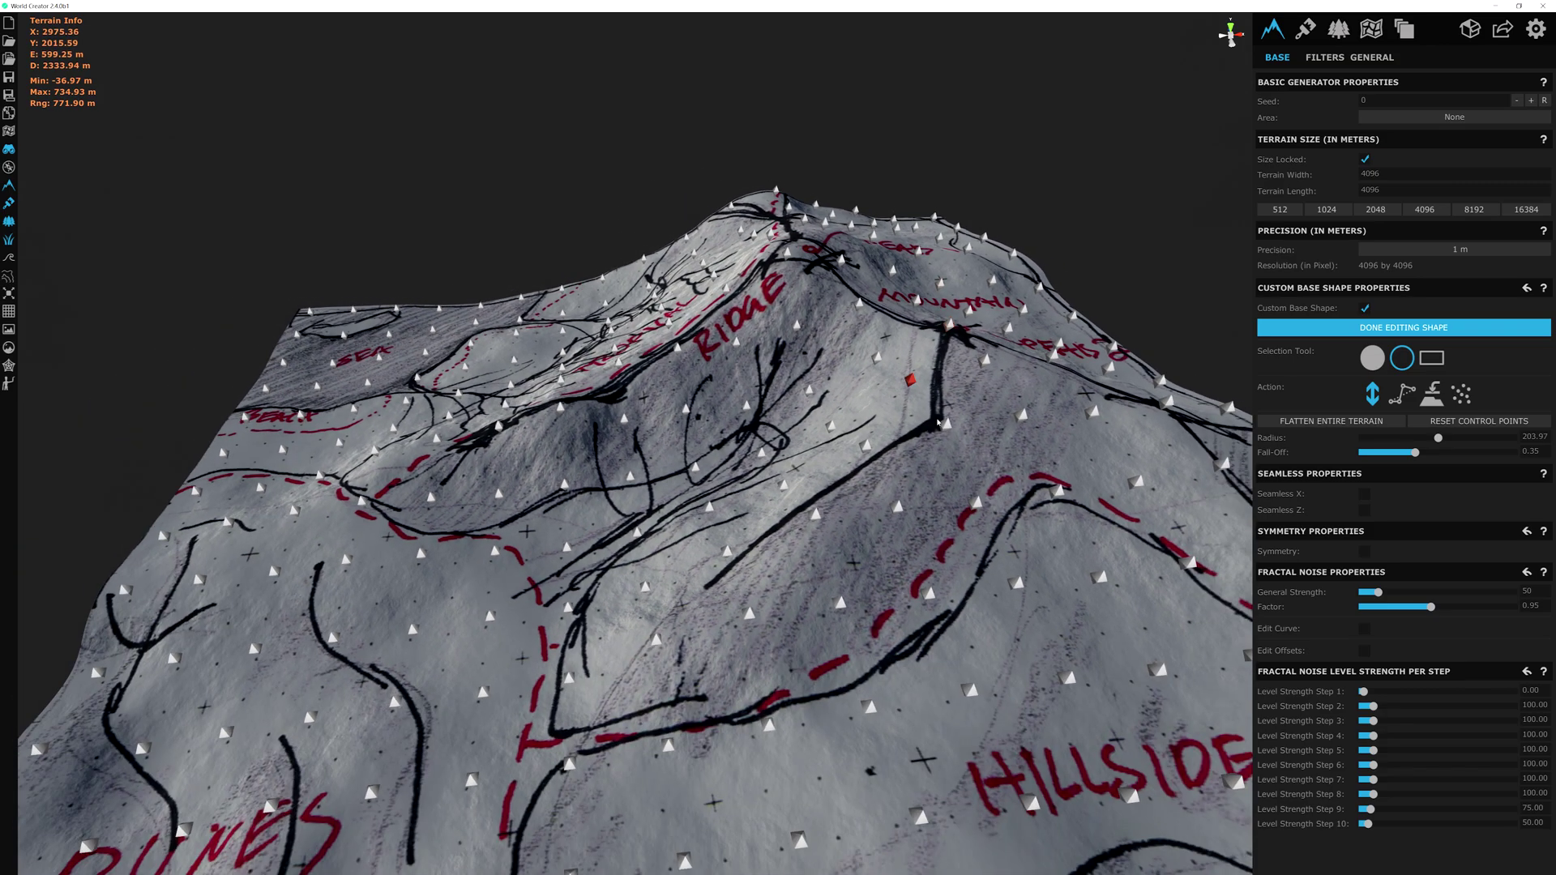
pyautogui.scroll(4, 847, 280)
pyautogui.moveTo(862, 231); pyautogui.dragTo(833, 324, button='middle')
pyautogui.scroll(1, 833, 317)
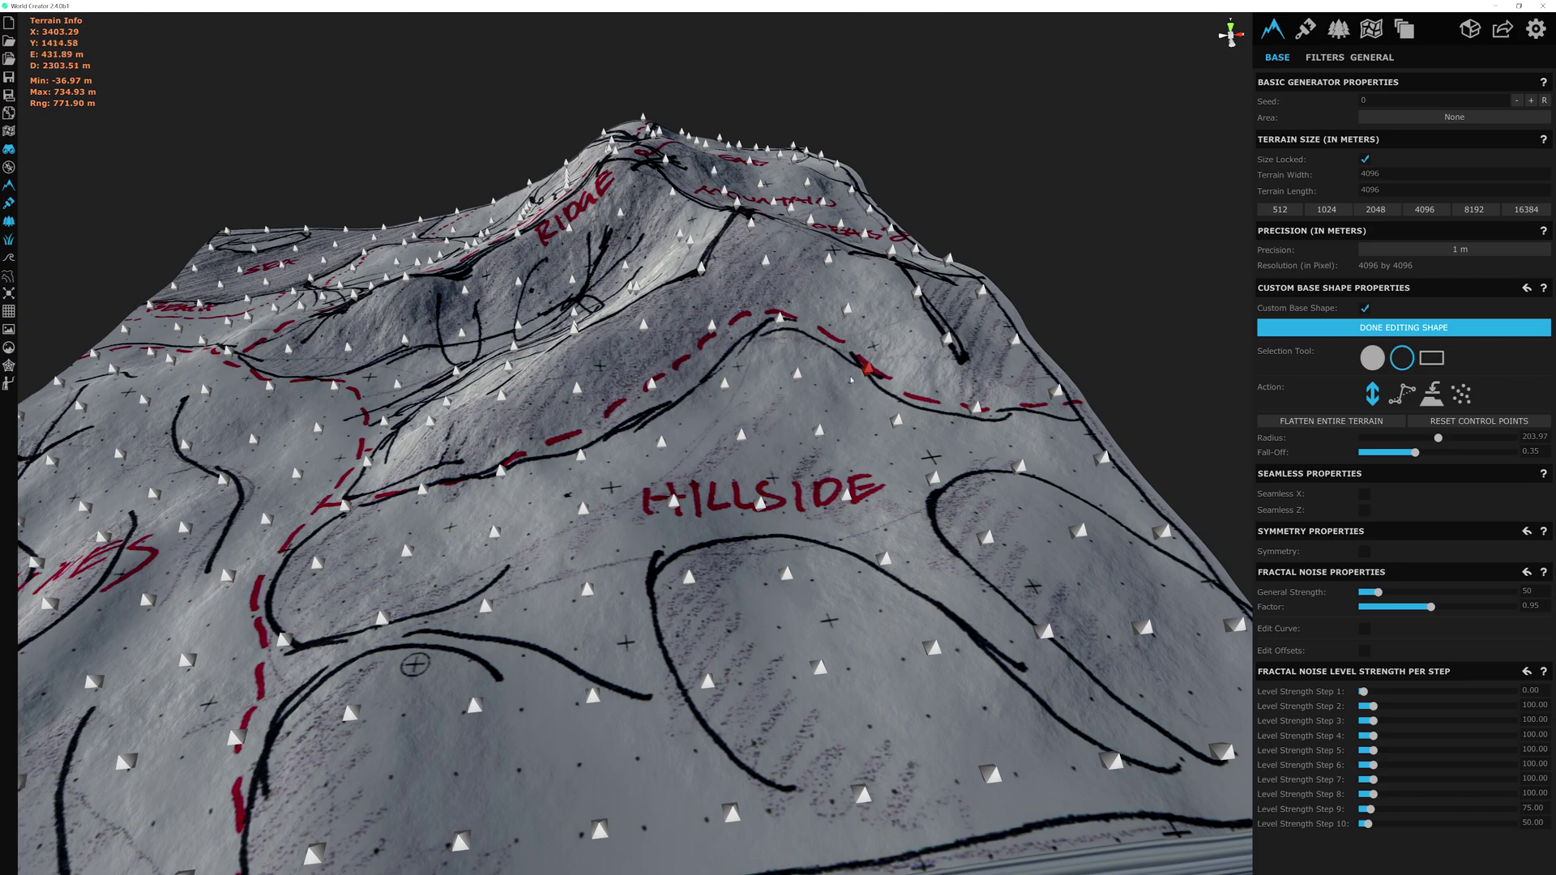
pyautogui.scroll(-2, 624, 445)
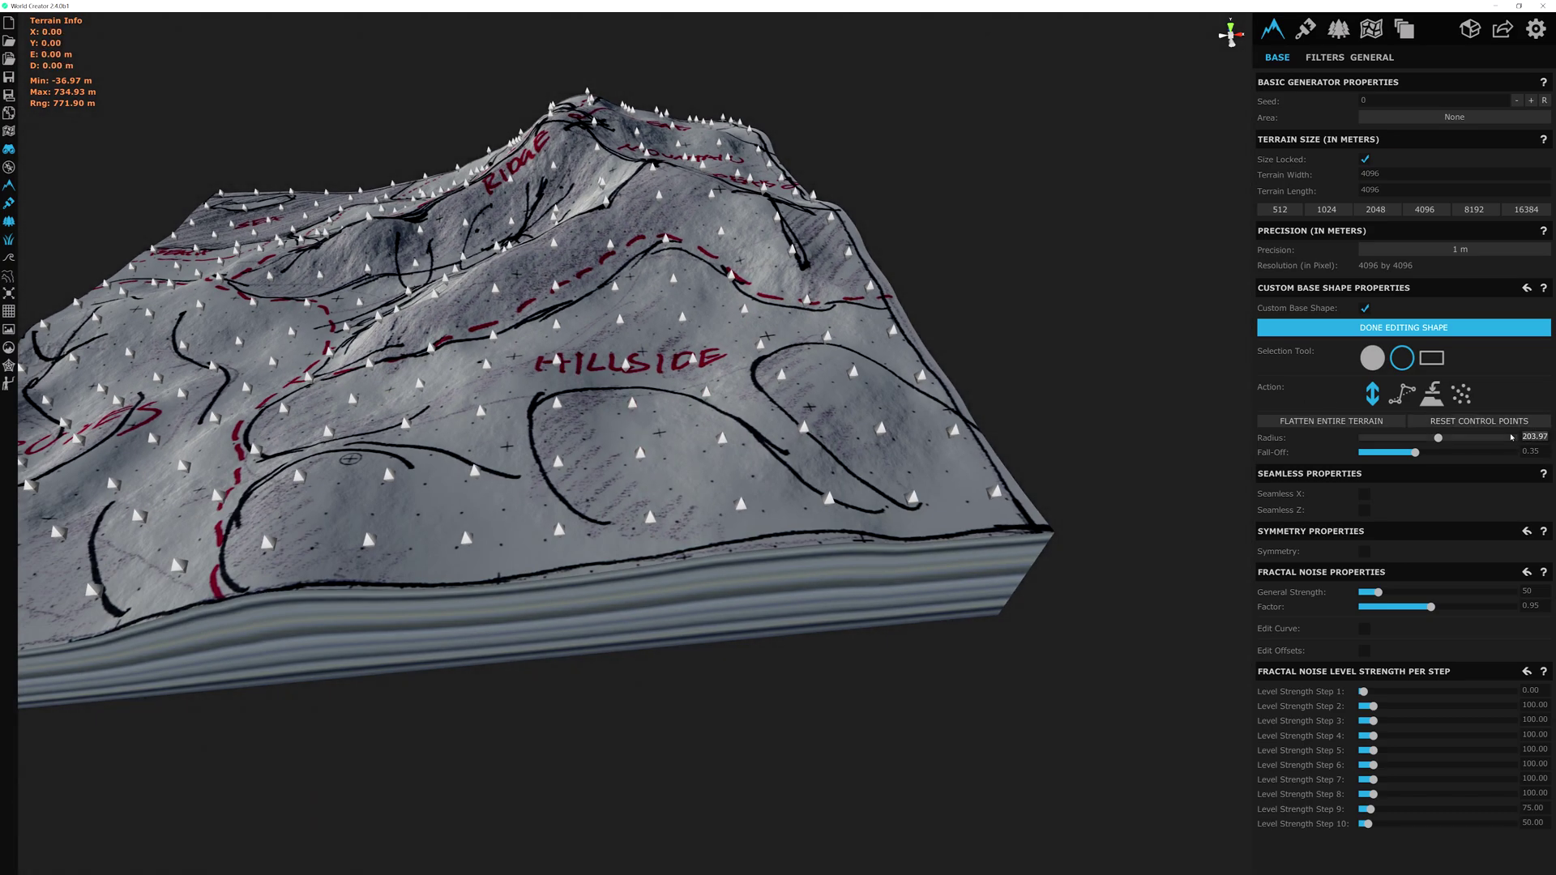
pyautogui.scroll(3, 625, 417)
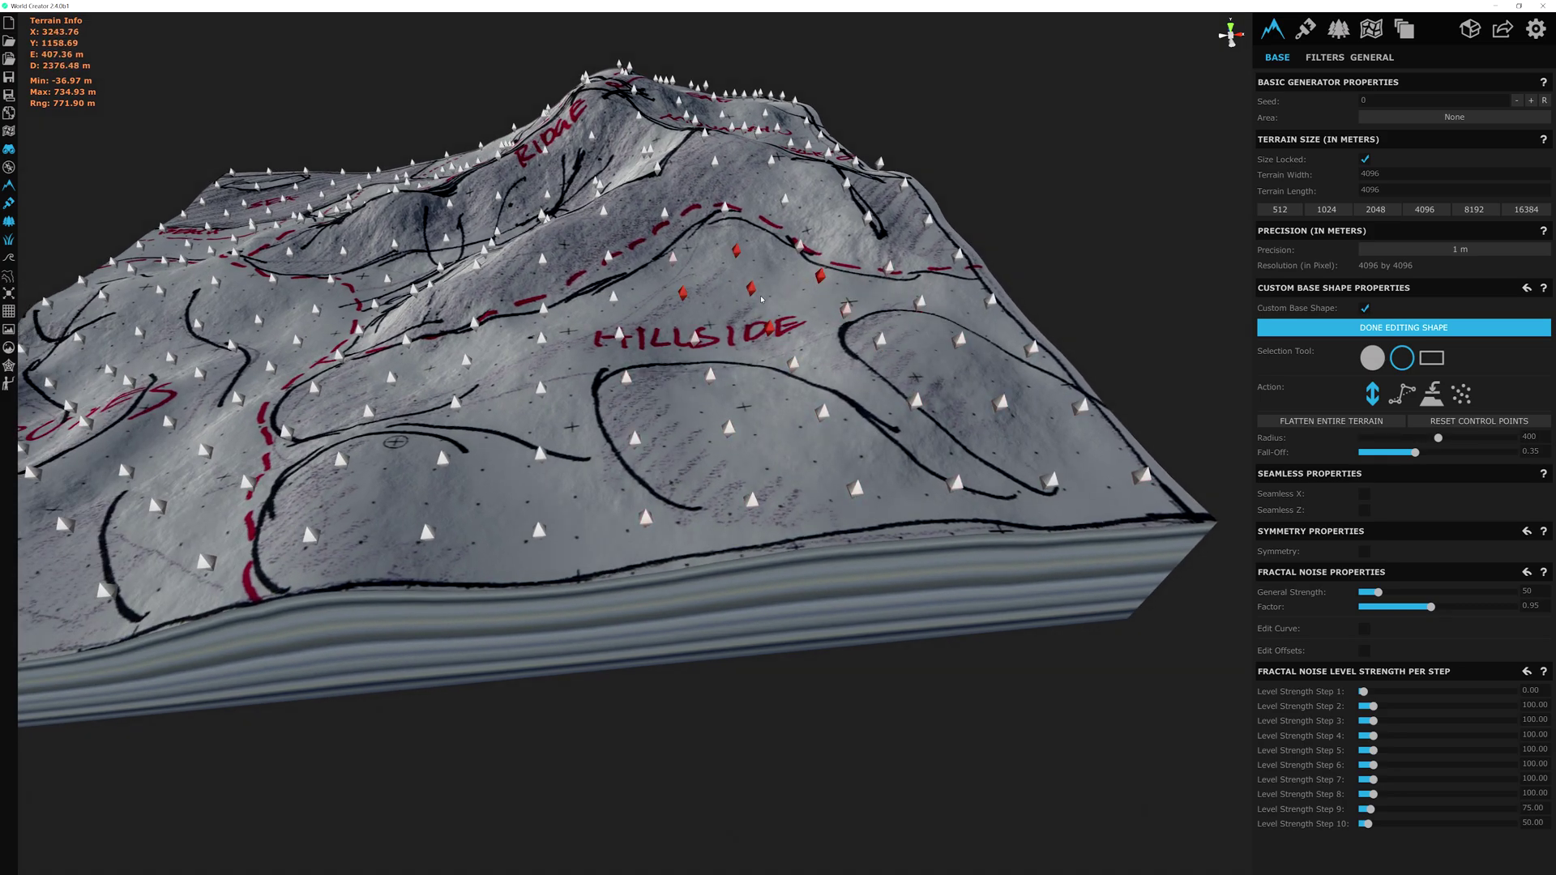
pyautogui.moveTo(535, 396); pyautogui.dragTo(729, 397, button='middle')
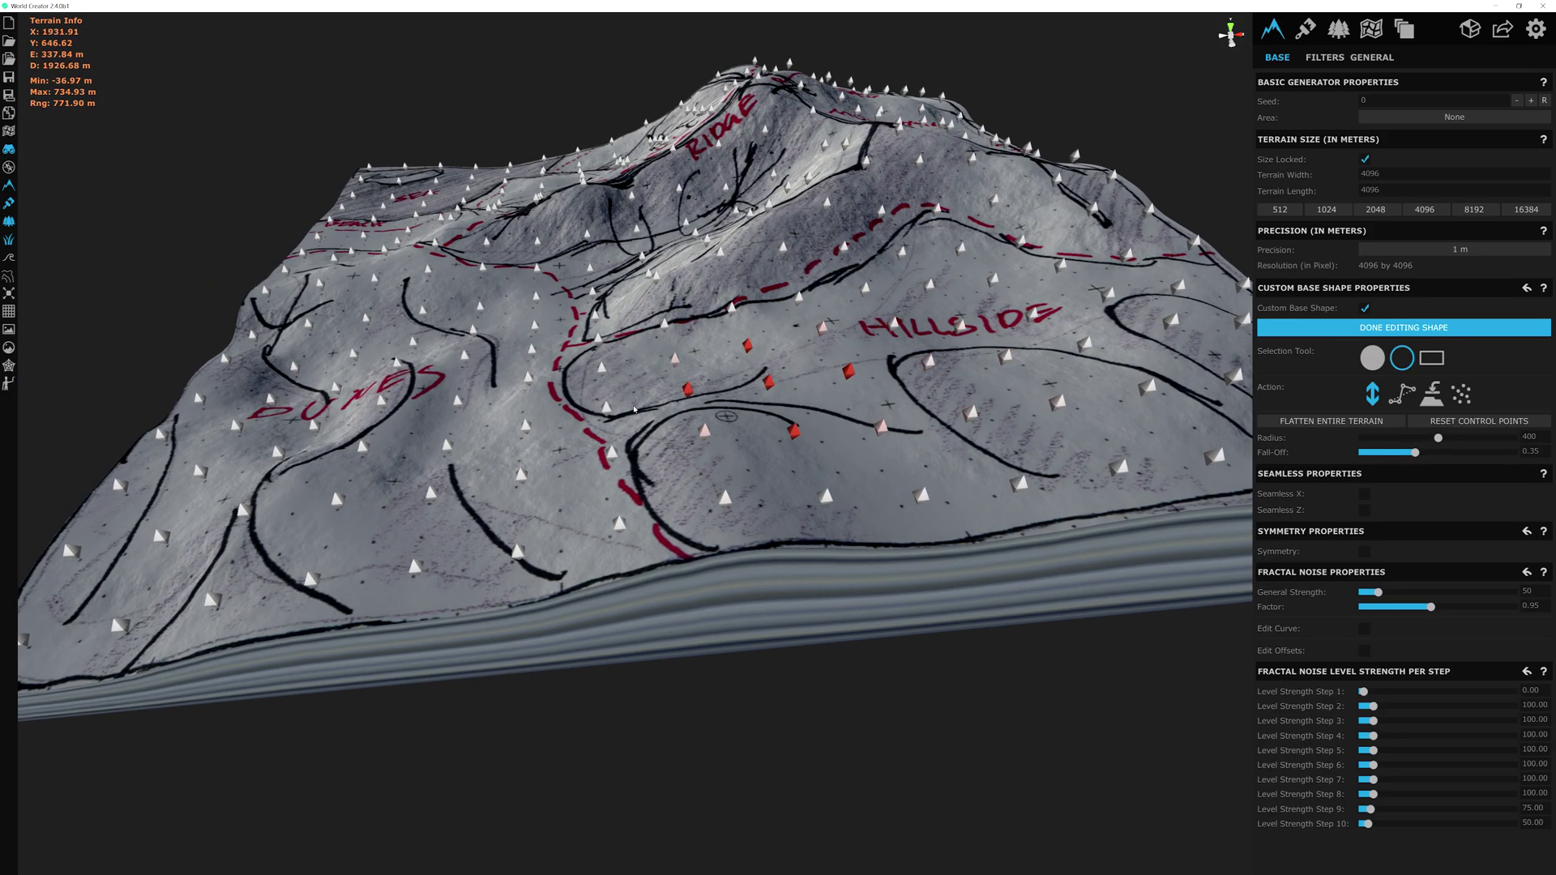
pyautogui.moveTo(1061, 408); pyautogui.dragTo(919, 516, button='middle')
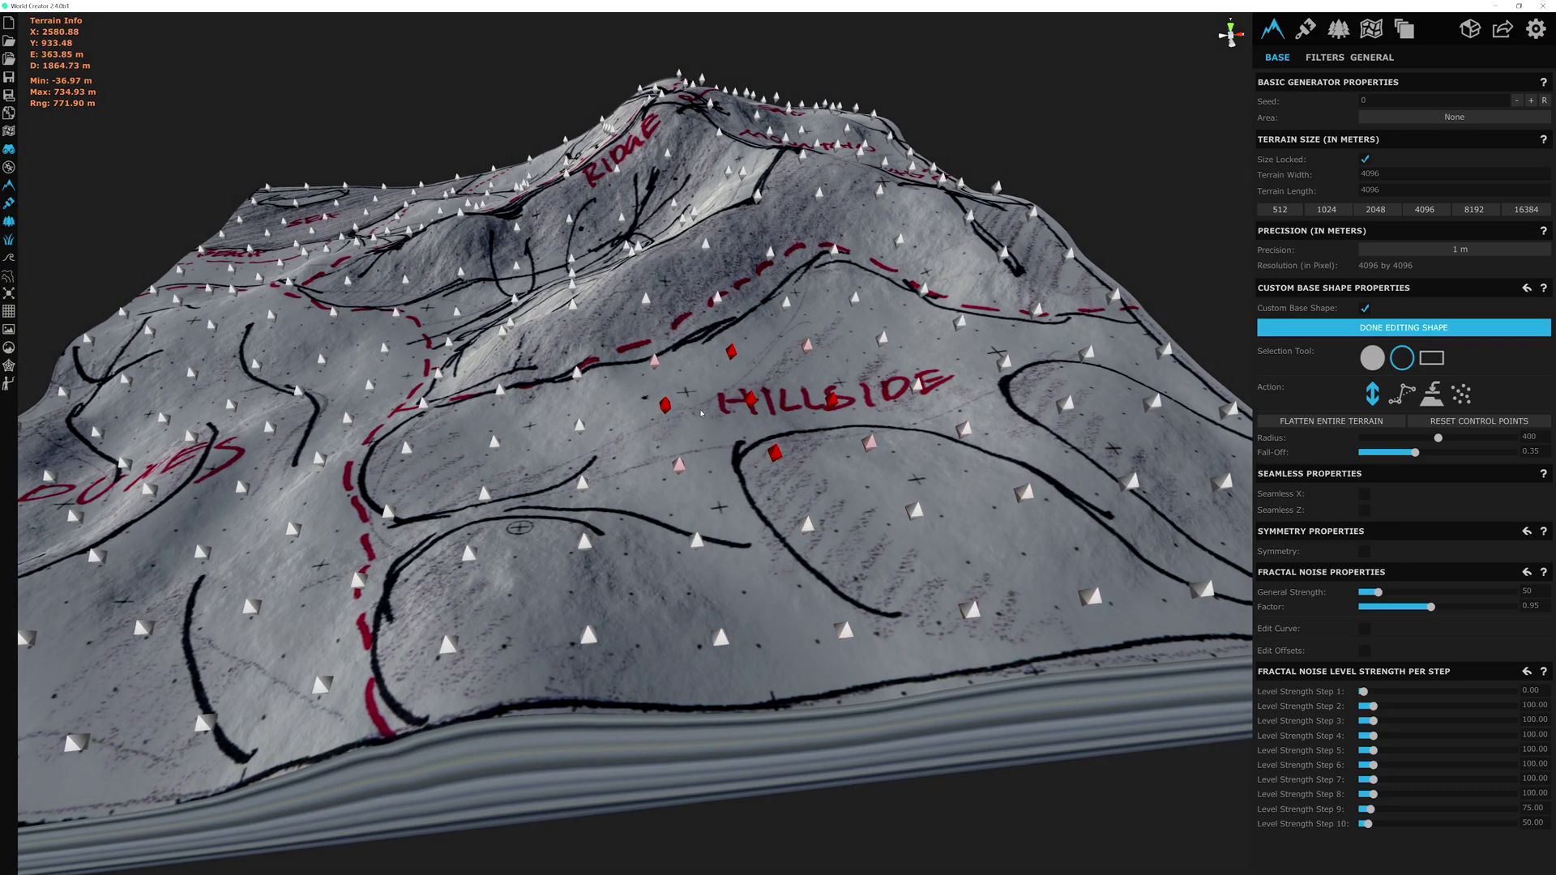
pyautogui.moveTo(835, 318); pyautogui.dragTo(670, 438, button='right')
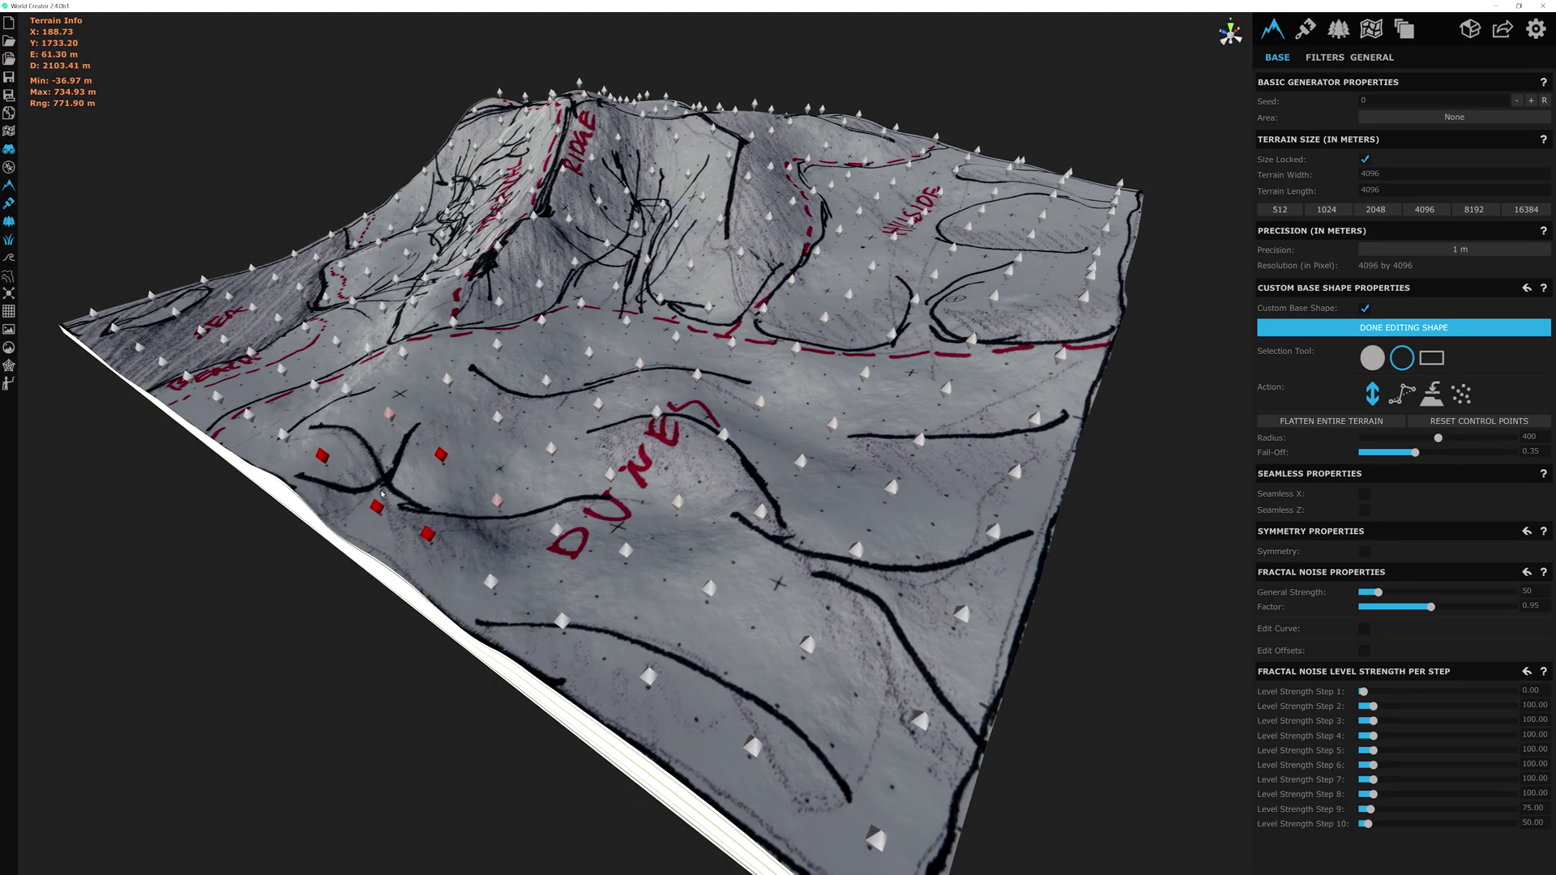
# - Adjust the control points across the dunes' outer corner and on the hillside mound beside the red dashed boundary
pyautogui.moveTo(624, 654); pyautogui.dragTo(585, 620, button='middle')
pyautogui.moveTo(560, 642); pyautogui.dragTo(697, 710)
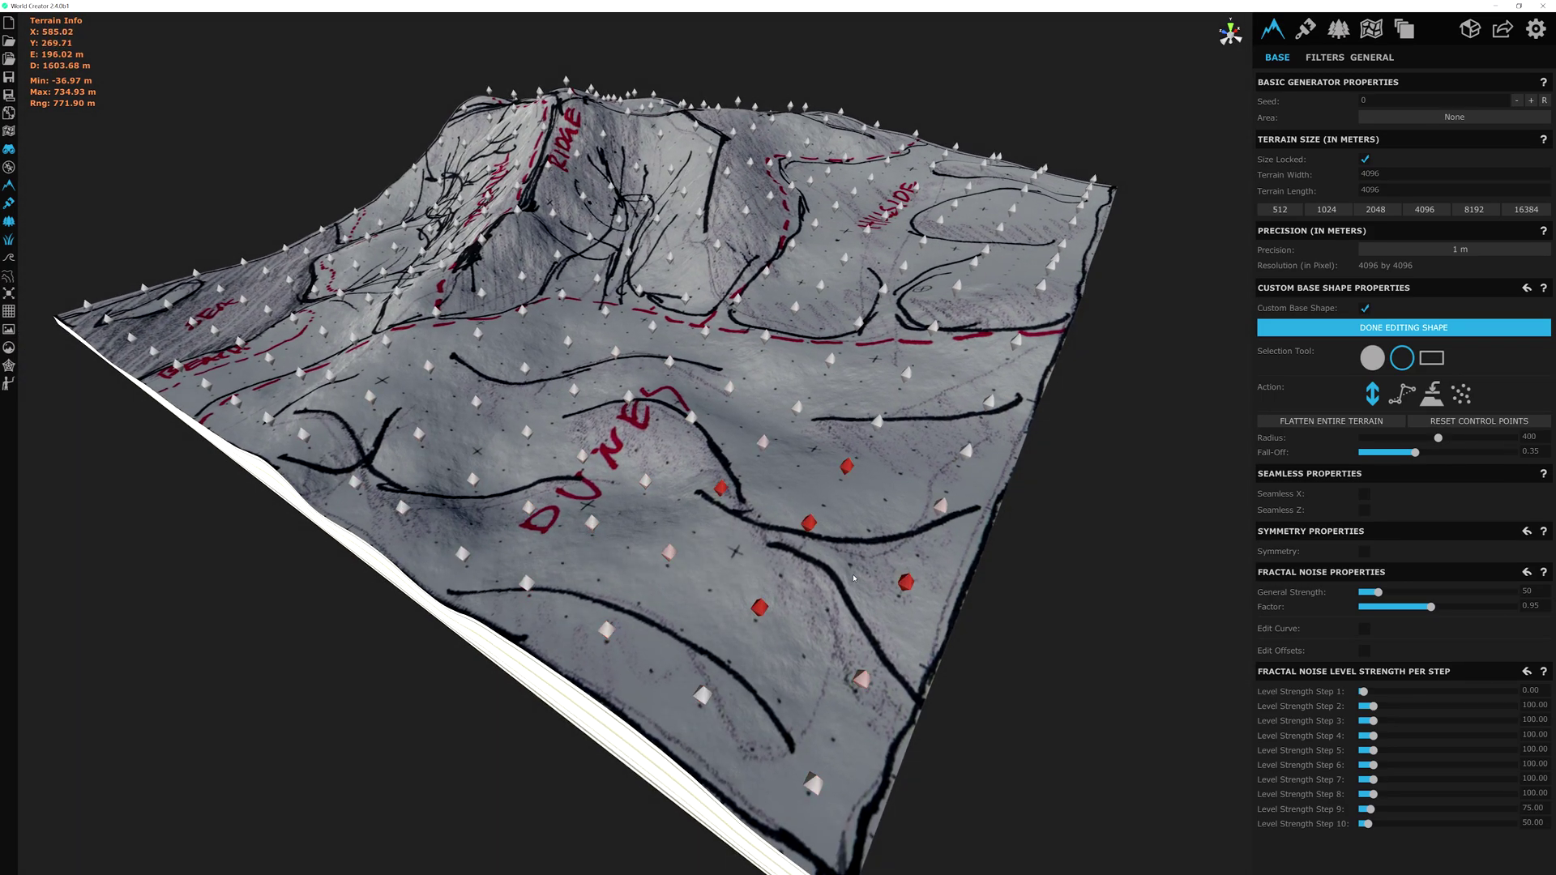
pyautogui.moveTo(922, 509); pyautogui.dragTo(886, 551, button='middle')
pyautogui.moveTo(887, 450); pyautogui.dragTo(890, 438)
pyautogui.moveTo(985, 377); pyautogui.dragTo(882, 432, button='middle')
pyautogui.scroll(2, 881, 432)
pyautogui.moveTo(889, 434); pyautogui.dragTo(889, 435)
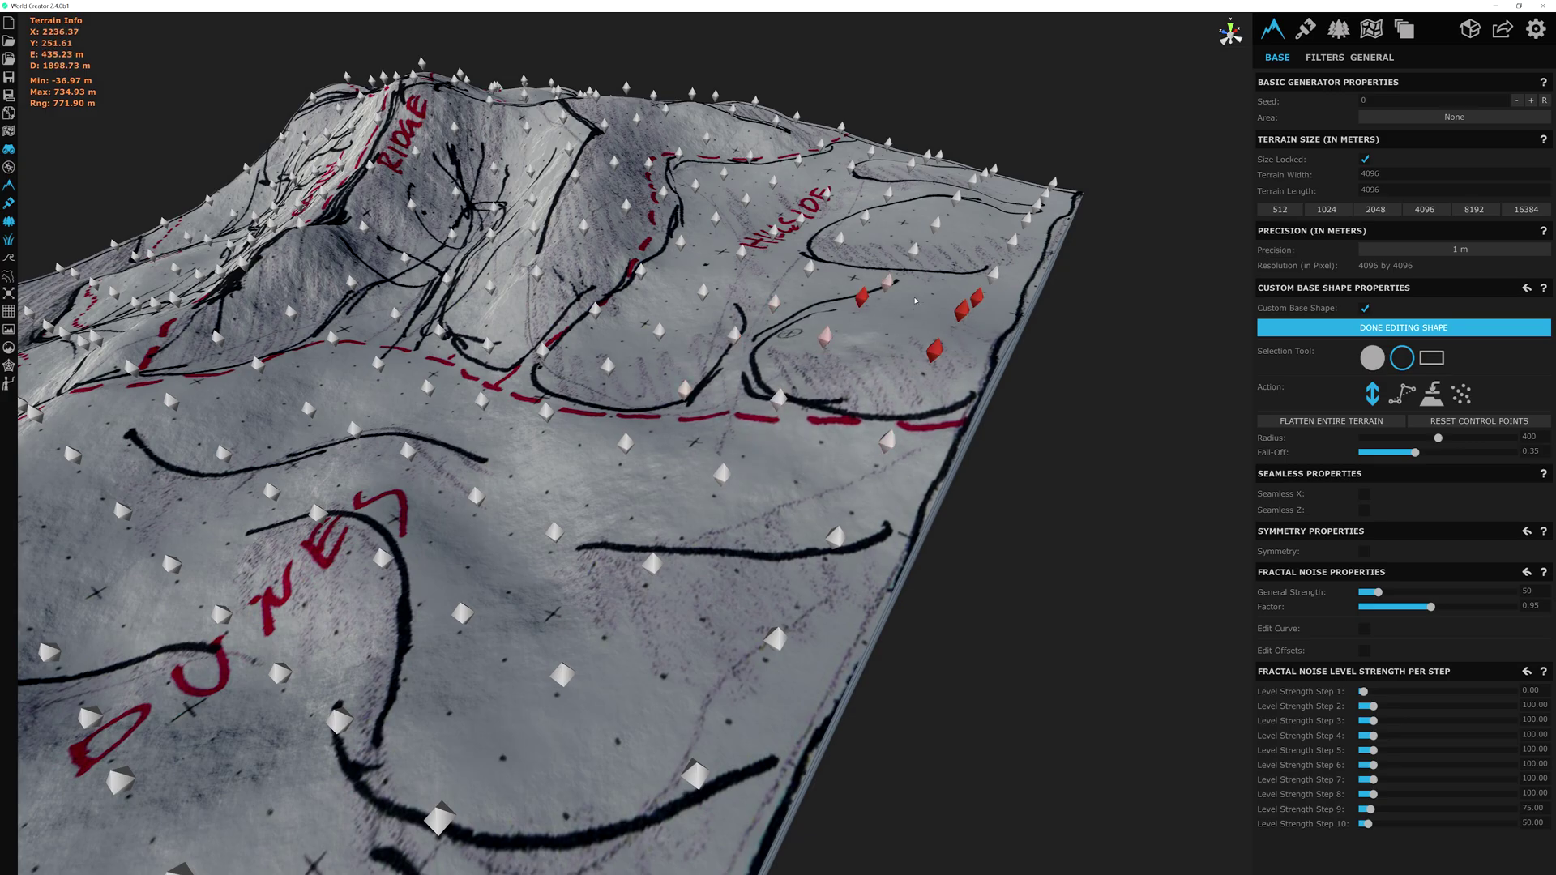
# - Enlarge the circular selection's radius to 1000
pyautogui.scroll(3, 914, 308)
pyautogui.scroll(-5, 833, 433)
pyautogui.scroll(3, 898, 391)
pyautogui.moveTo(834, 433); pyautogui.dragTo(867, 458, button='right')
pyautogui.scroll(-4, 898, 391)
pyautogui.scroll(3, 897, 390)
pyautogui.scroll(3, 867, 458)
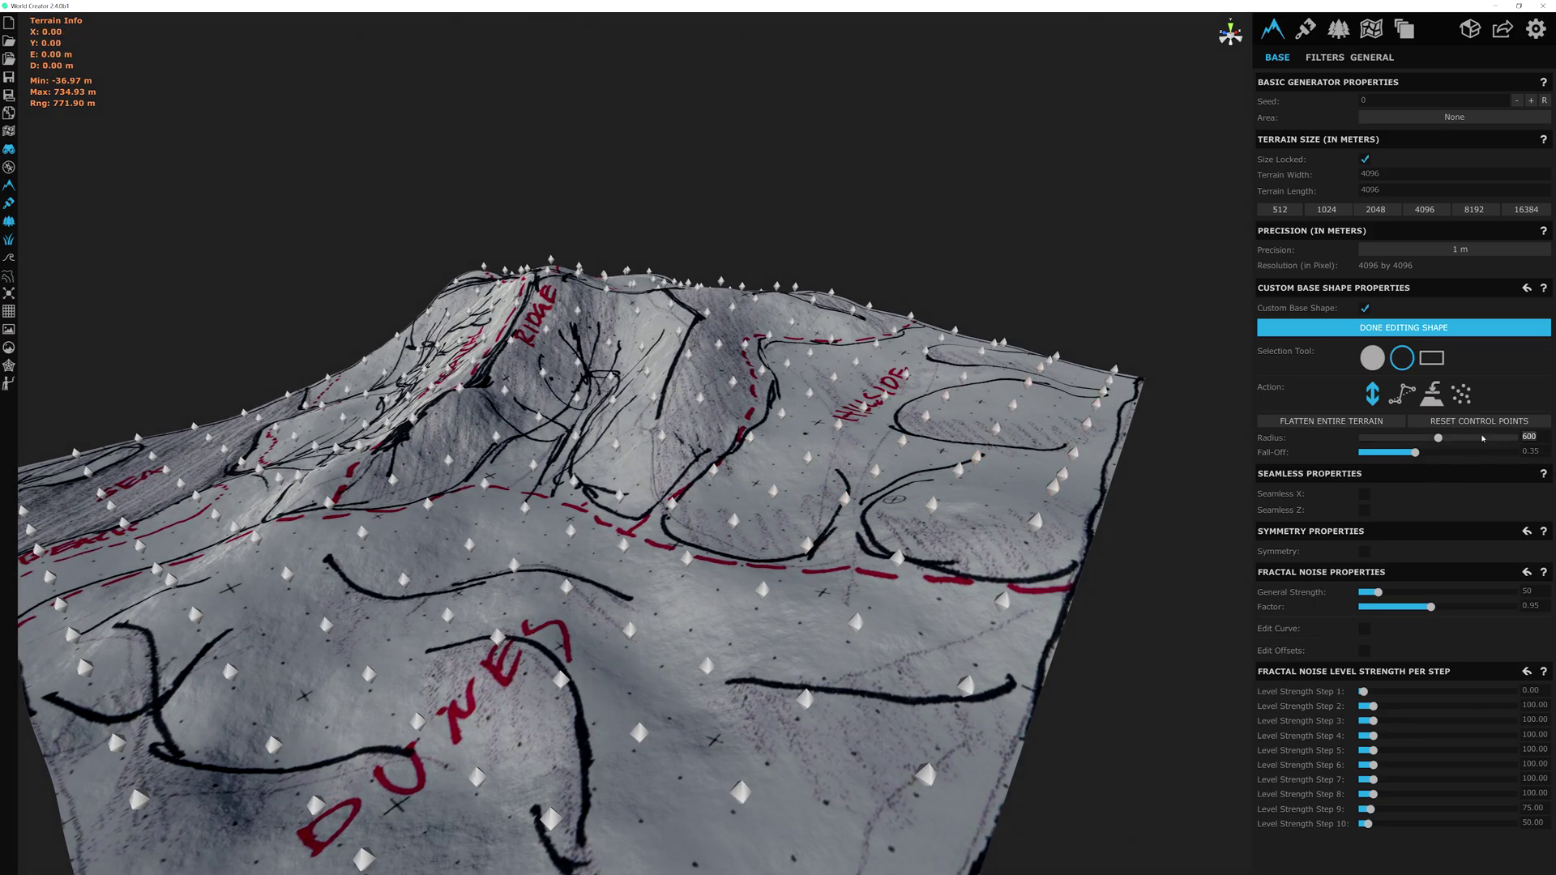
pyautogui.scroll(-5, 887, 588)
pyautogui.moveTo(887, 588); pyautogui.dragTo(942, 283, button='middle')
pyautogui.scroll(3, 942, 283)
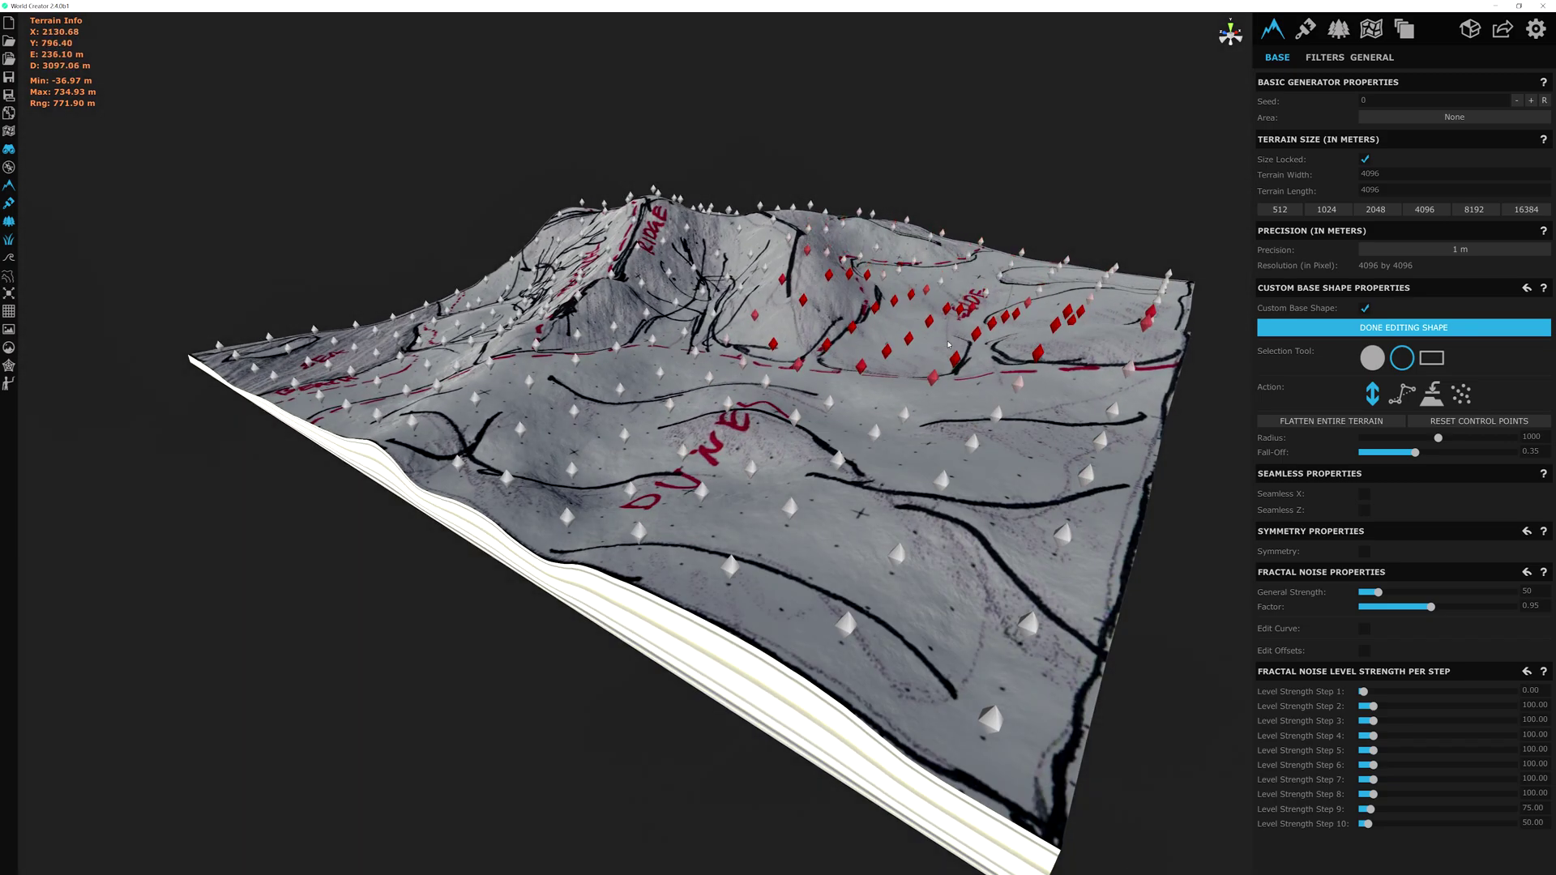
# - Adjust the control points on the slope between the ridge and hillside, and across the hillside itself, with the large circular selection
pyautogui.scroll(4, 957, 511)
pyautogui.scroll(3, 697, 375)
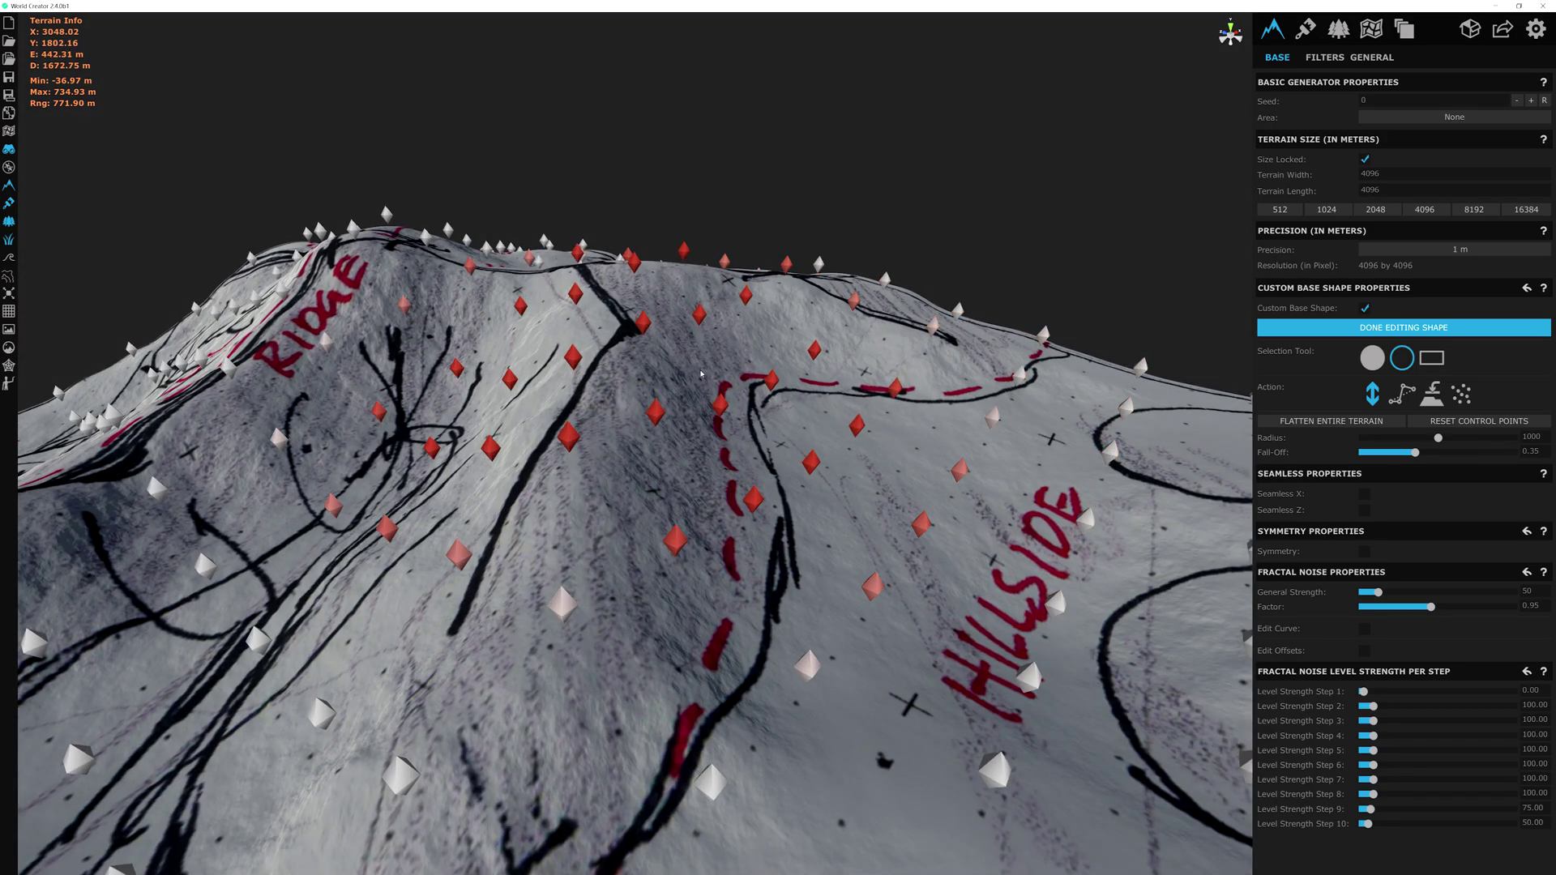
pyautogui.scroll(-5, 861, 283)
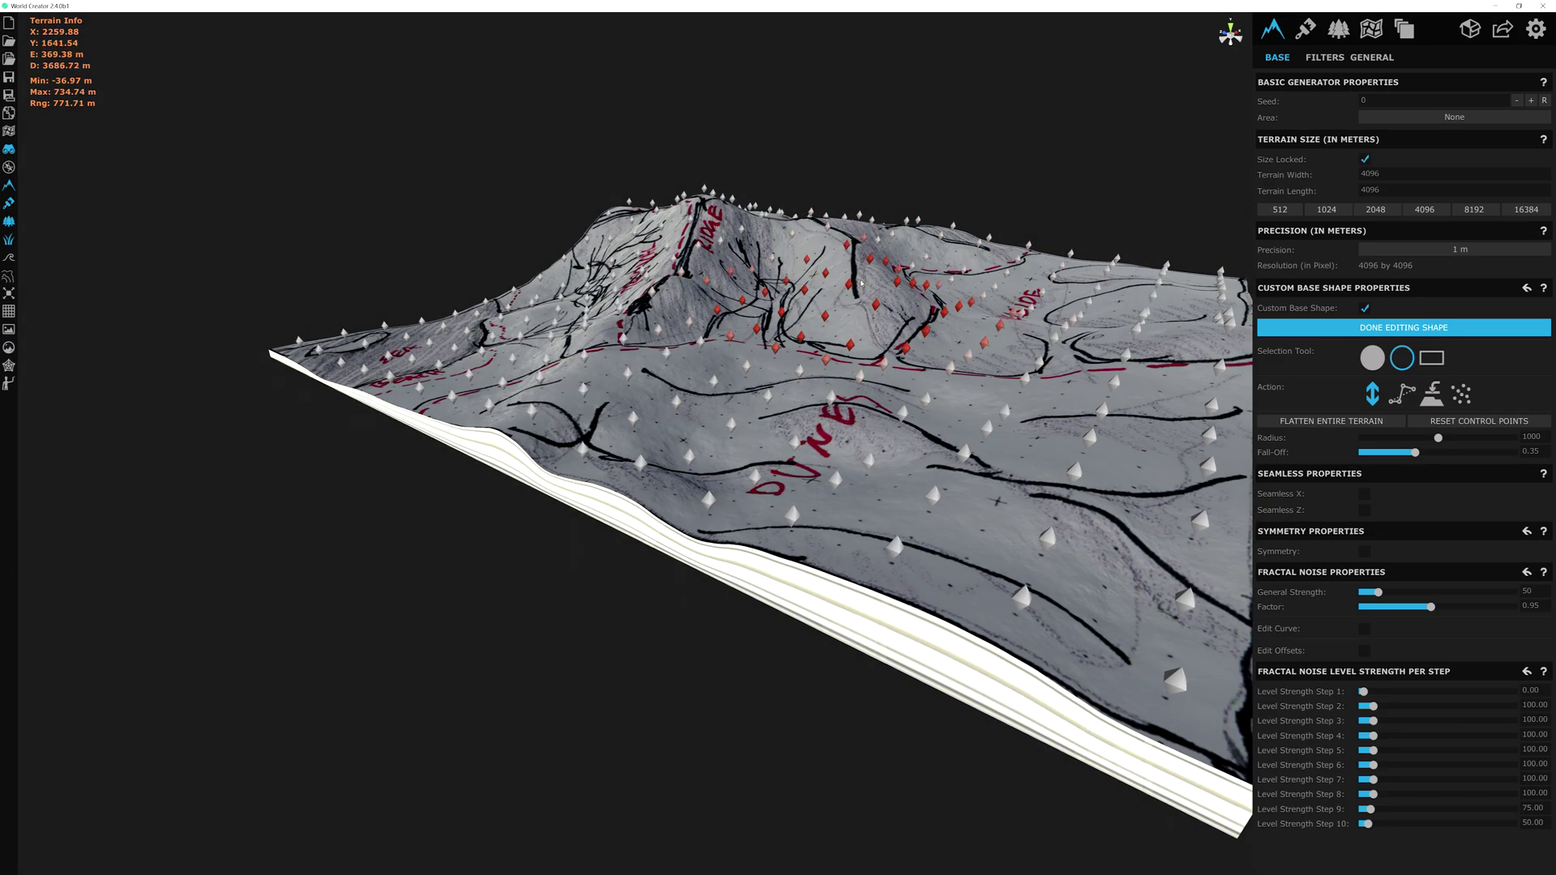
pyautogui.scroll(5, 862, 283)
pyautogui.scroll(1, 1040, 414)
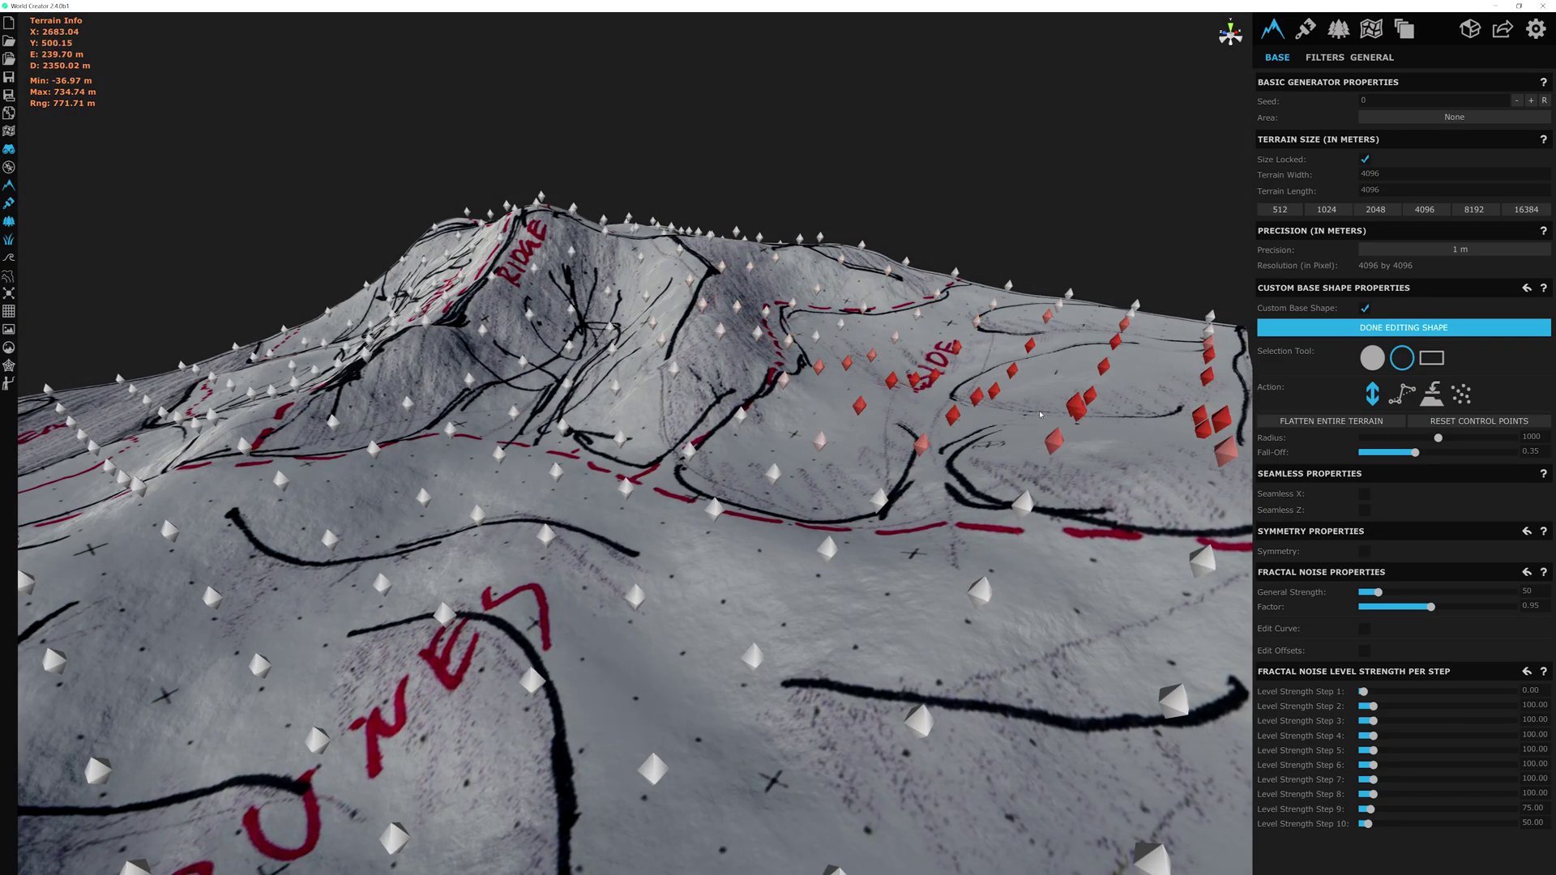
pyautogui.press('w')
pyautogui.press('d')
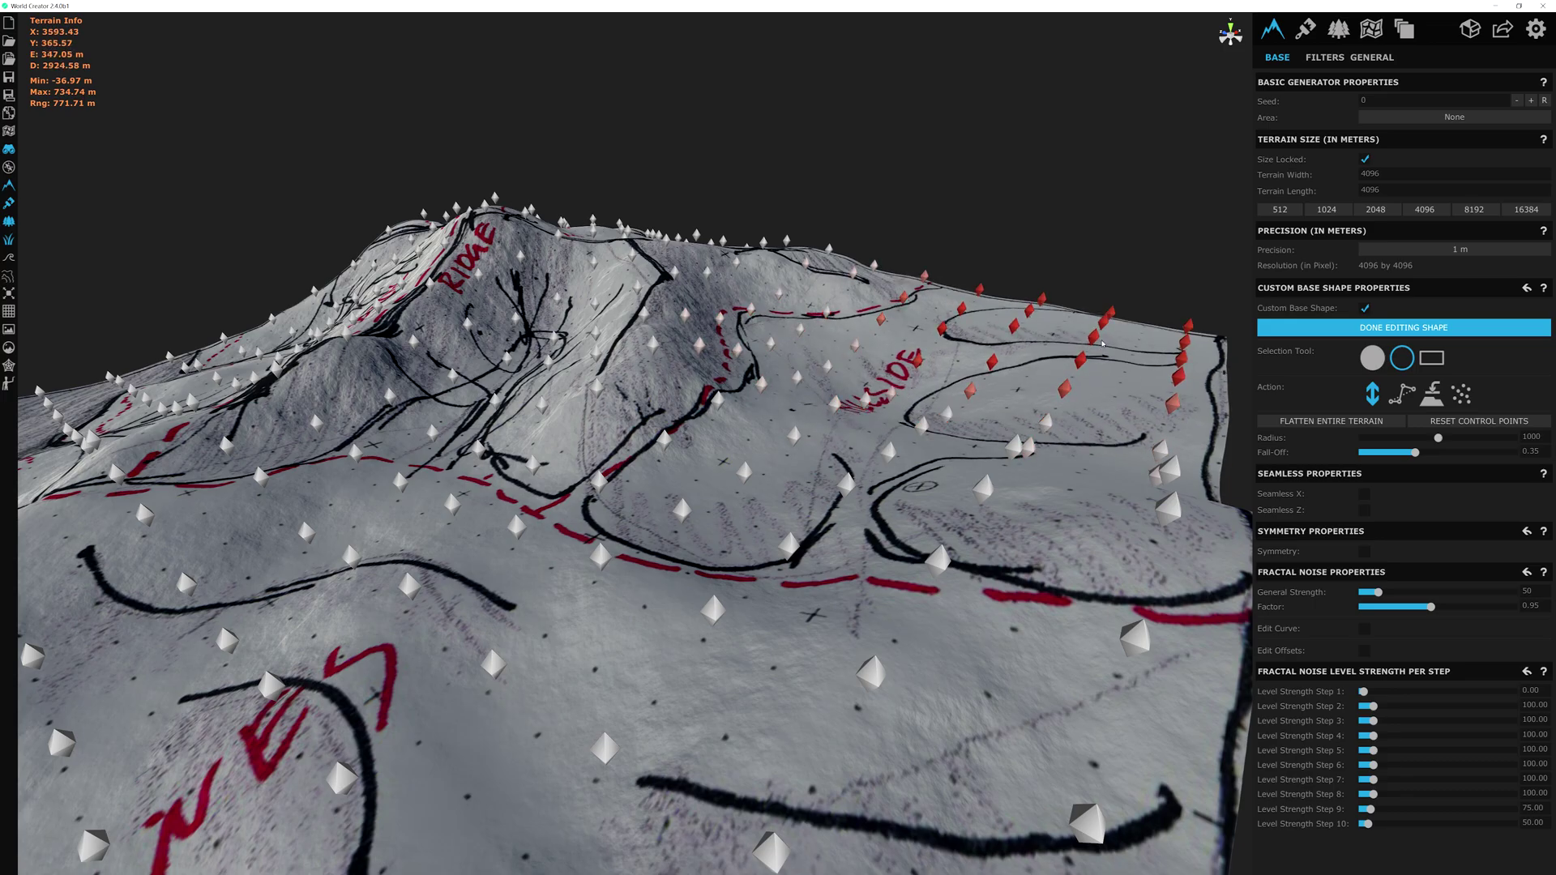
# - Adjust the control points on the mountain flank below the mountain peaks label with the large circular selection
pyautogui.scroll(-5, 1102, 343)
pyautogui.scroll(5, 1094, 343)
pyautogui.scroll(-1, 1046, 404)
pyautogui.scroll(-5, 1046, 404)
pyautogui.scroll(6, 867, 283)
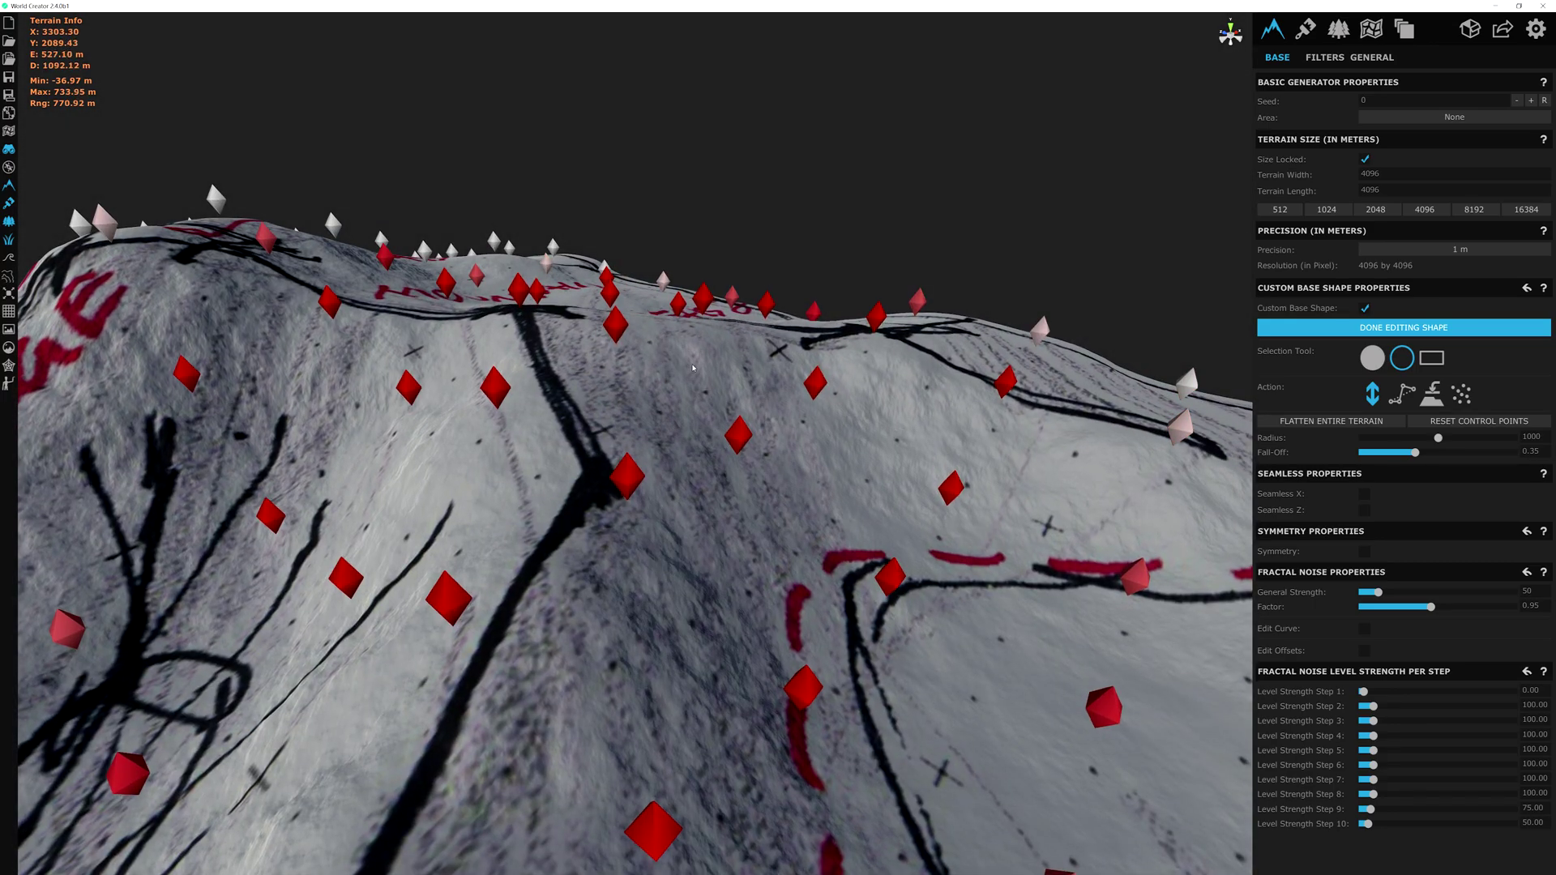
pyautogui.scroll(-6, 693, 368)
# - Switch the control-point action to smoothing and smooth the control points across the dunes and up into the hillside
pyautogui.scroll(3, 762, 367)
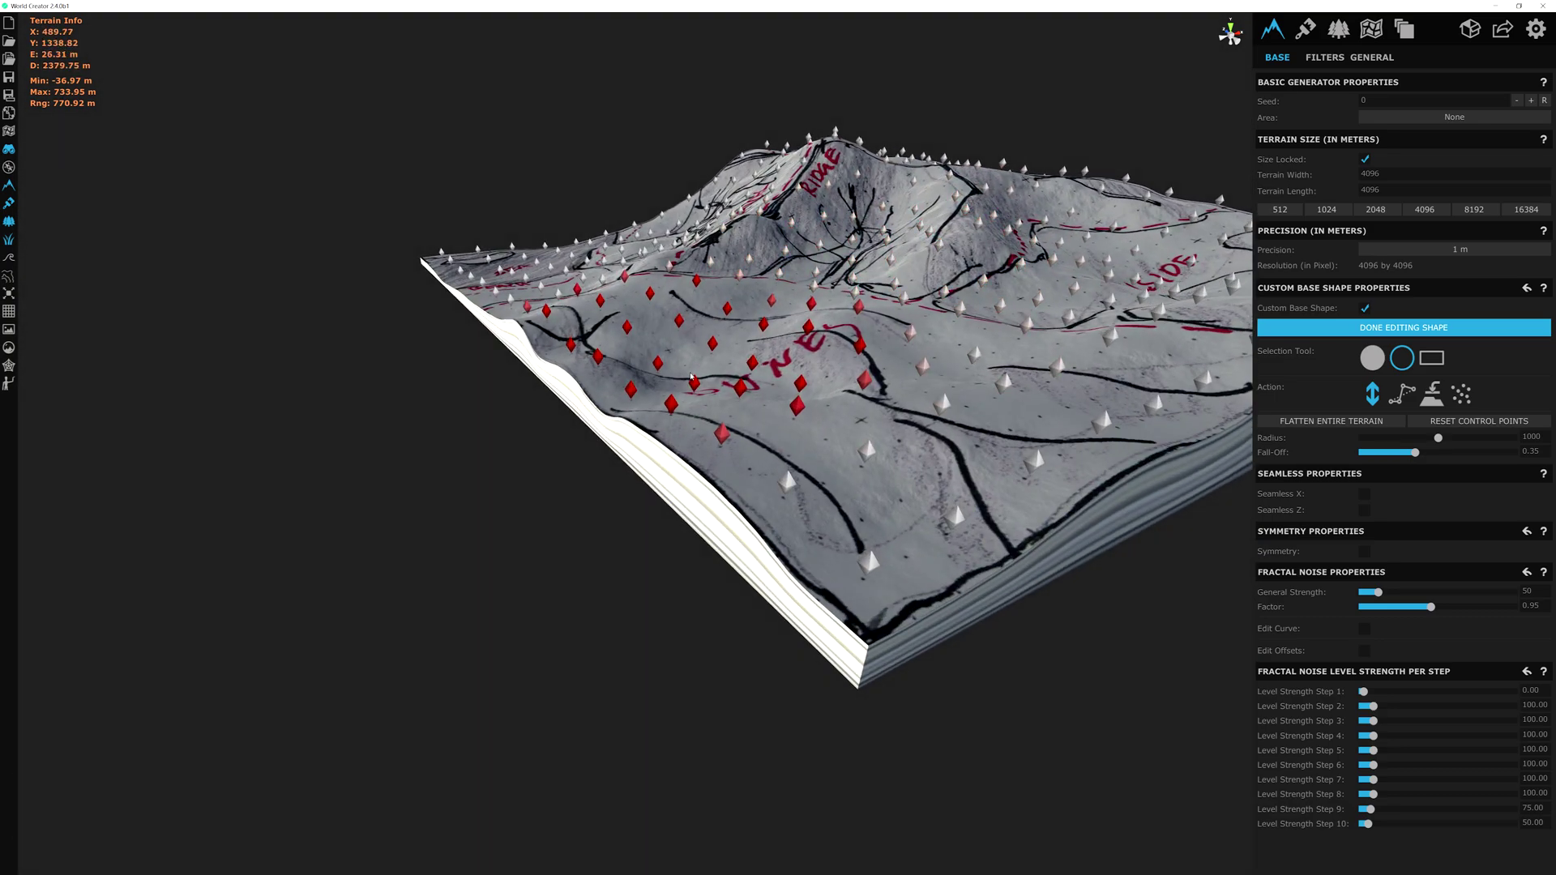
pyautogui.scroll(4, 692, 378)
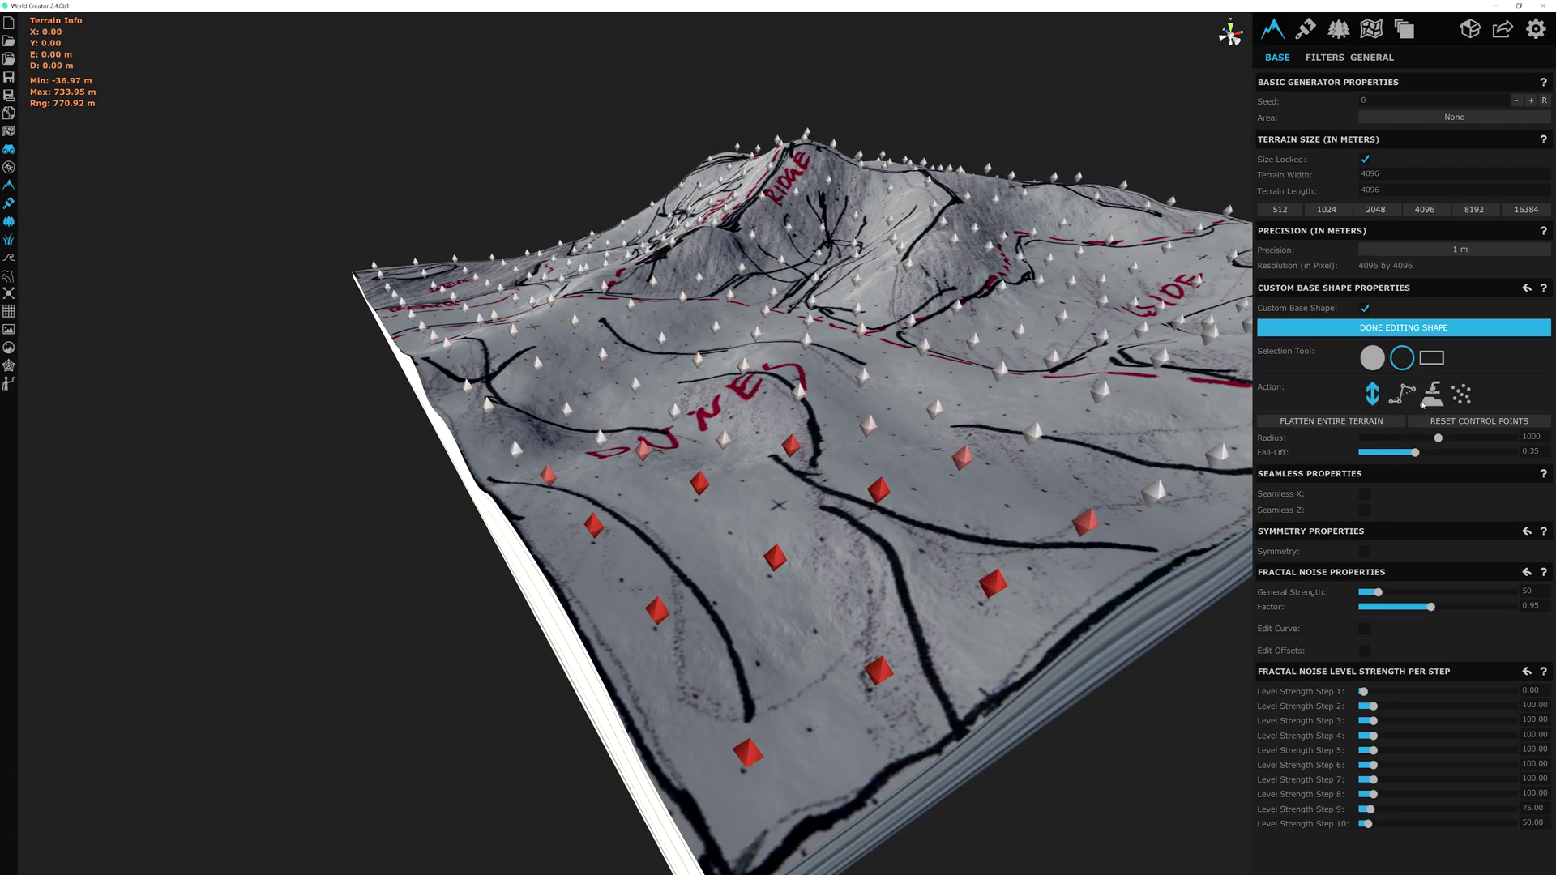
pyautogui.press('d')
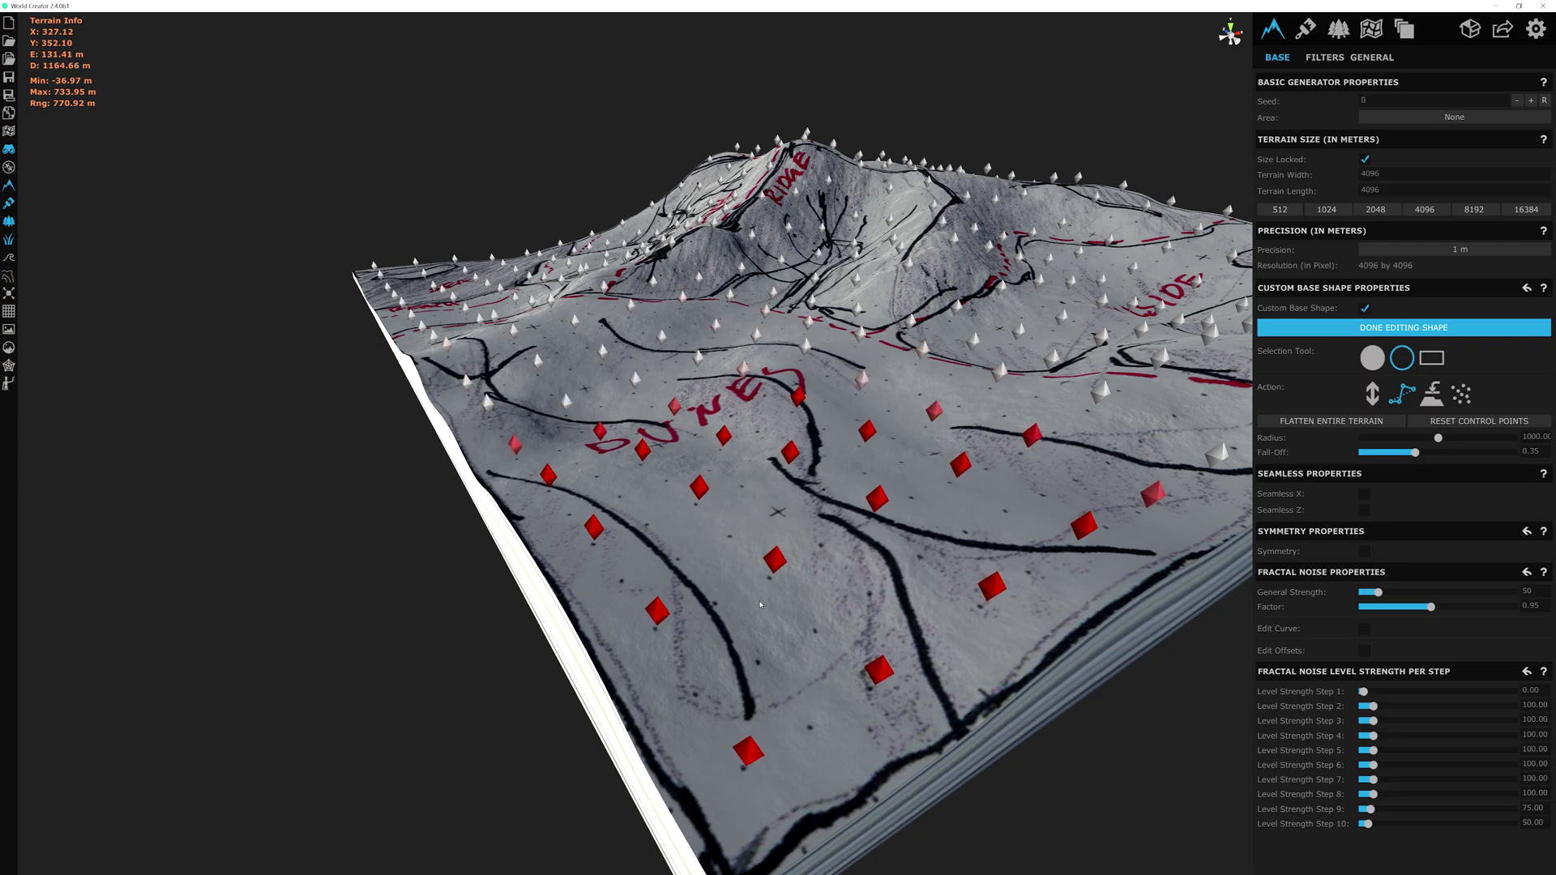
pyautogui.press('w')
pyautogui.press('w')
pyautogui.press('d')
pyautogui.press('w')
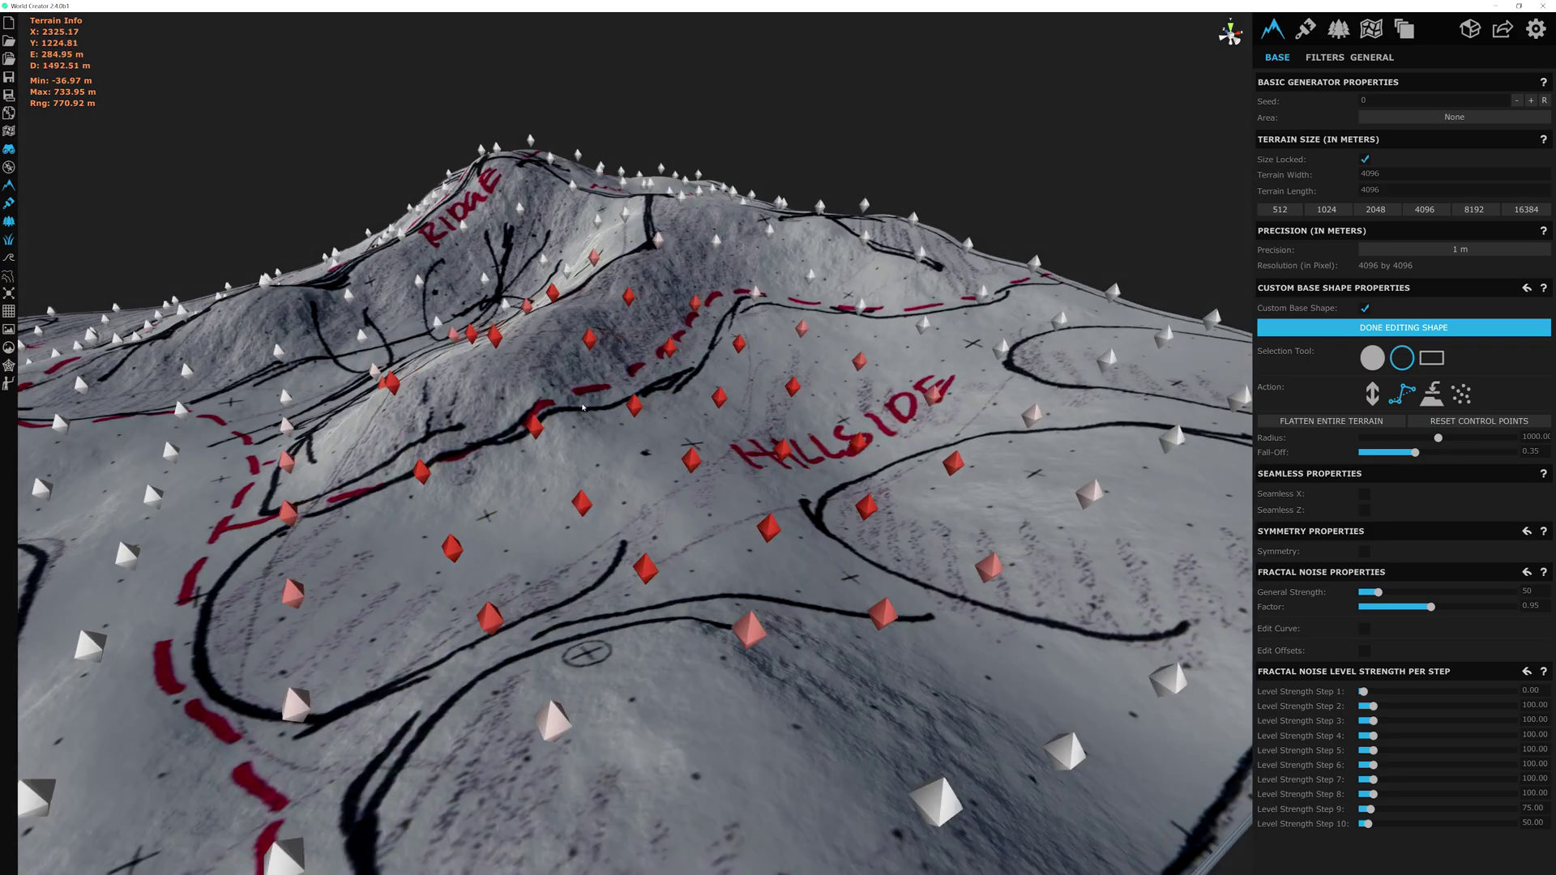
# - Smooth the control points across the outer part of the hillside and its upper edge
pyautogui.scroll(-3, 827, 353)
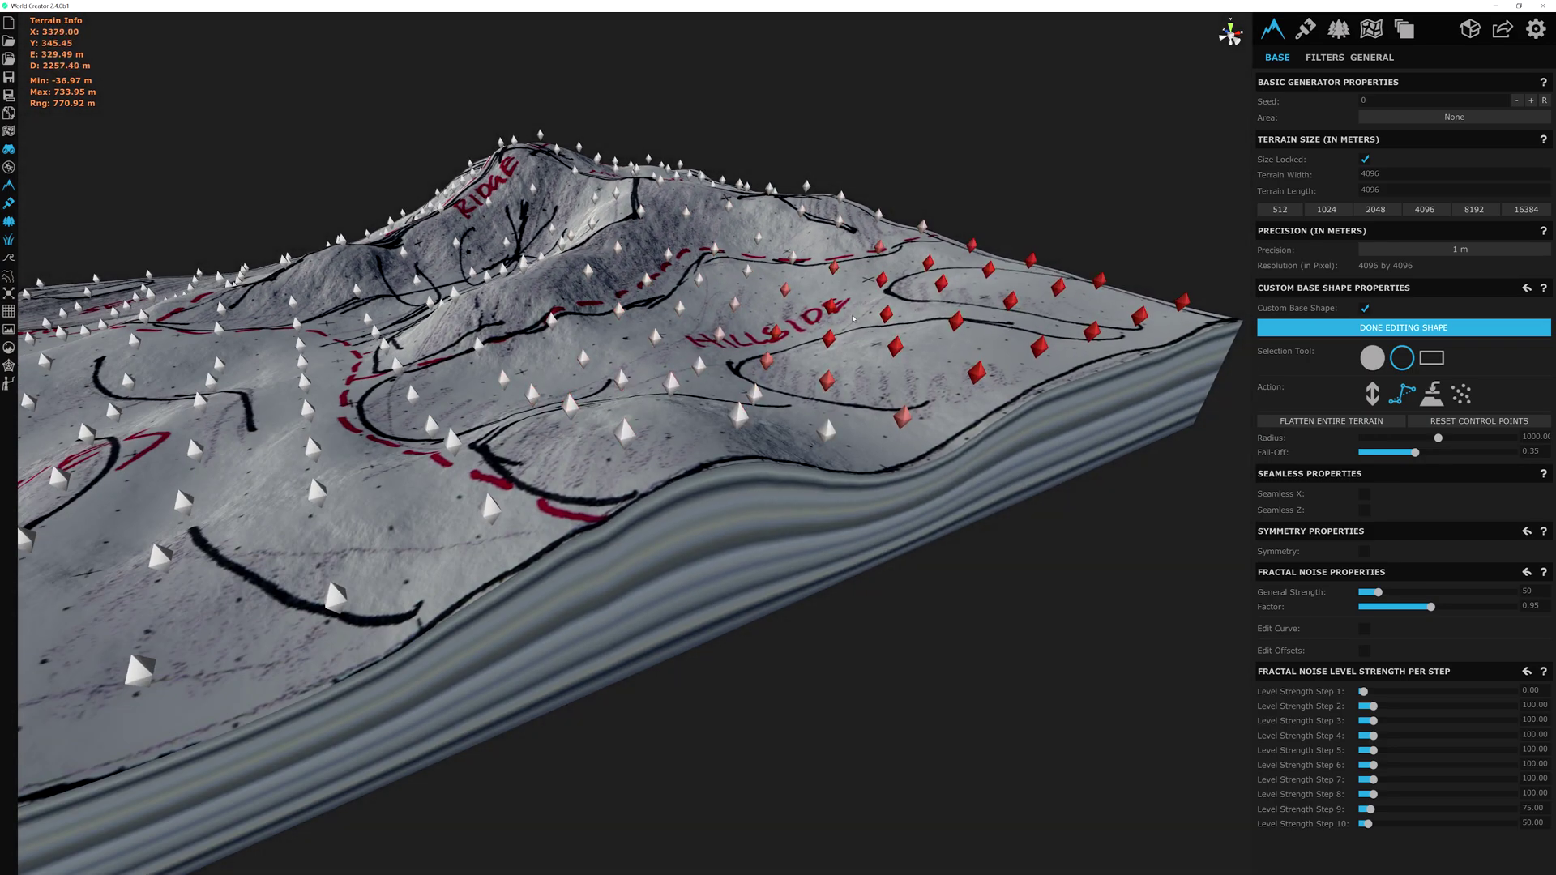
pyautogui.press('w')
pyautogui.press('d')
pyautogui.press('a')
pyautogui.press('s')
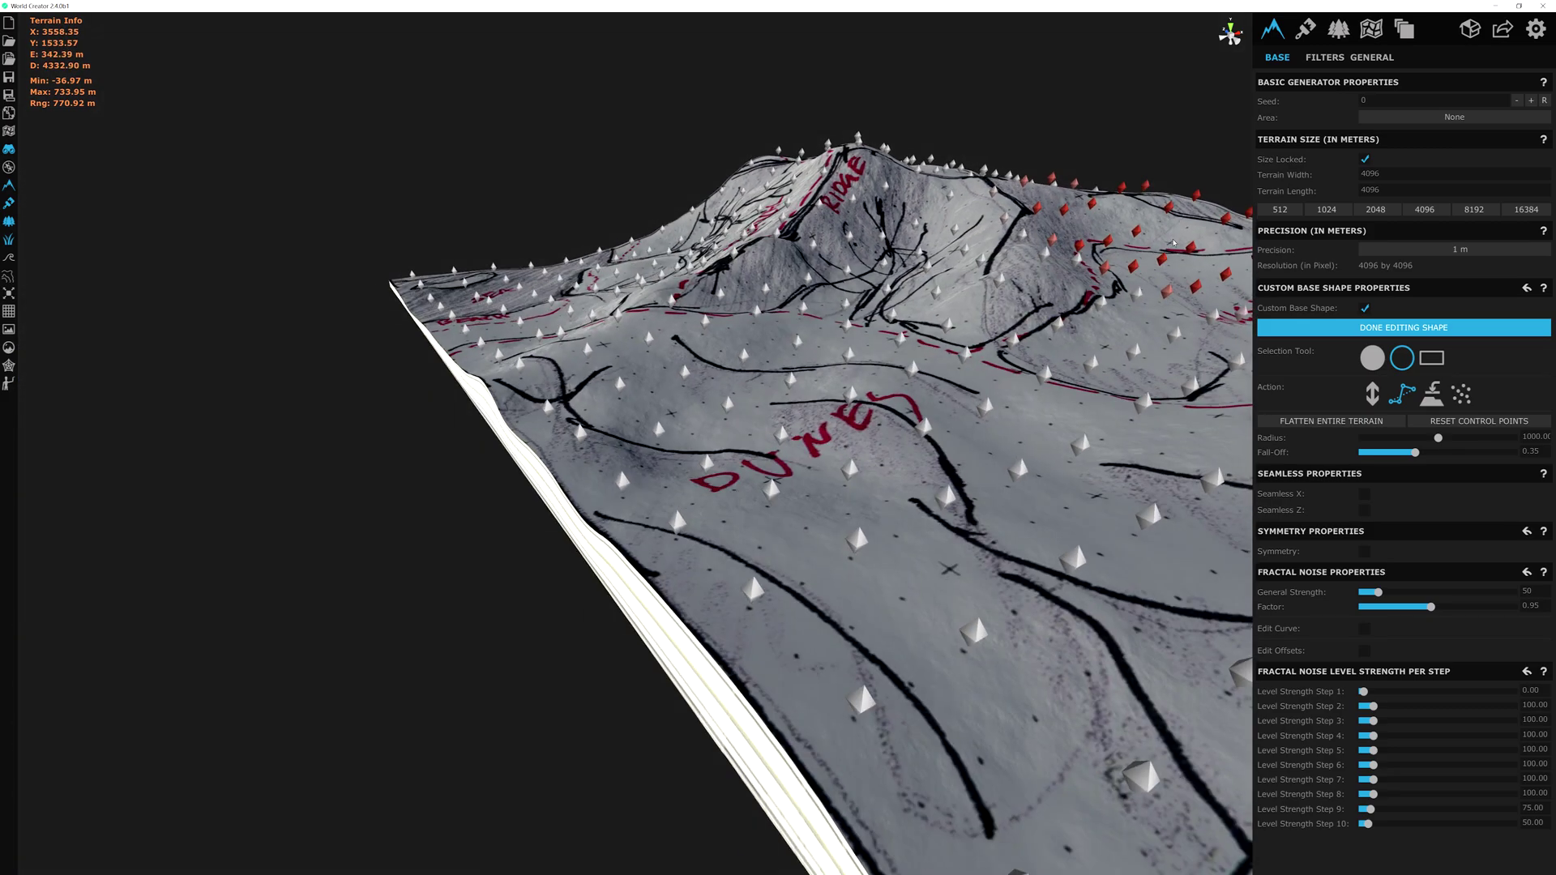
# - Smooth the control points across the dunes' outer corner and along their edge toward the beach
pyautogui.moveTo(1174, 242); pyautogui.dragTo(859, 349, button='middle')
pyautogui.scroll(-2, 859, 349)
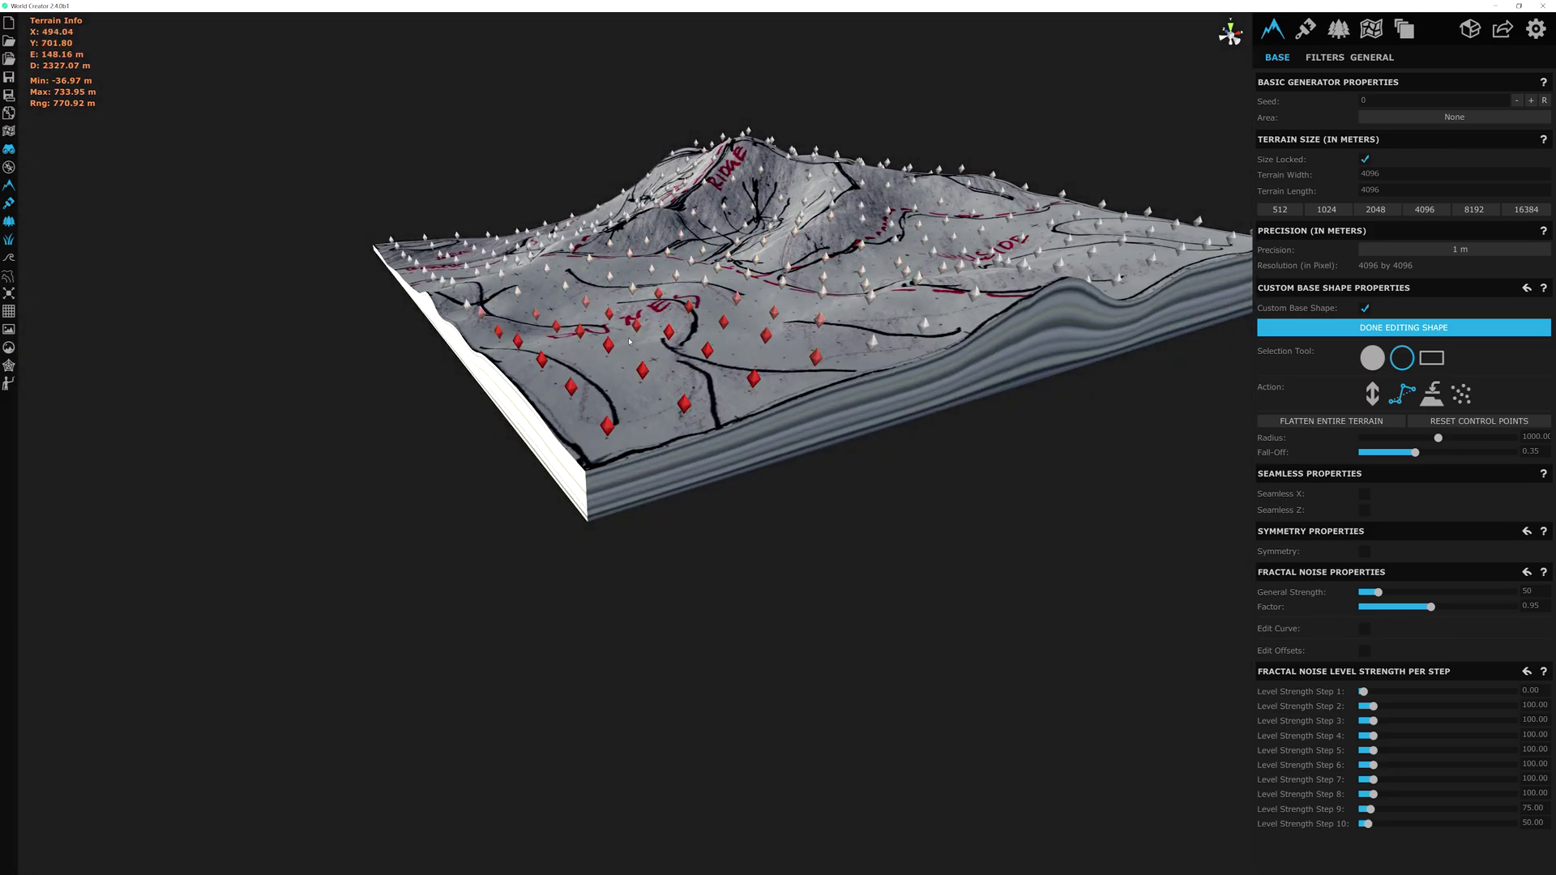
pyautogui.scroll(3, 630, 341)
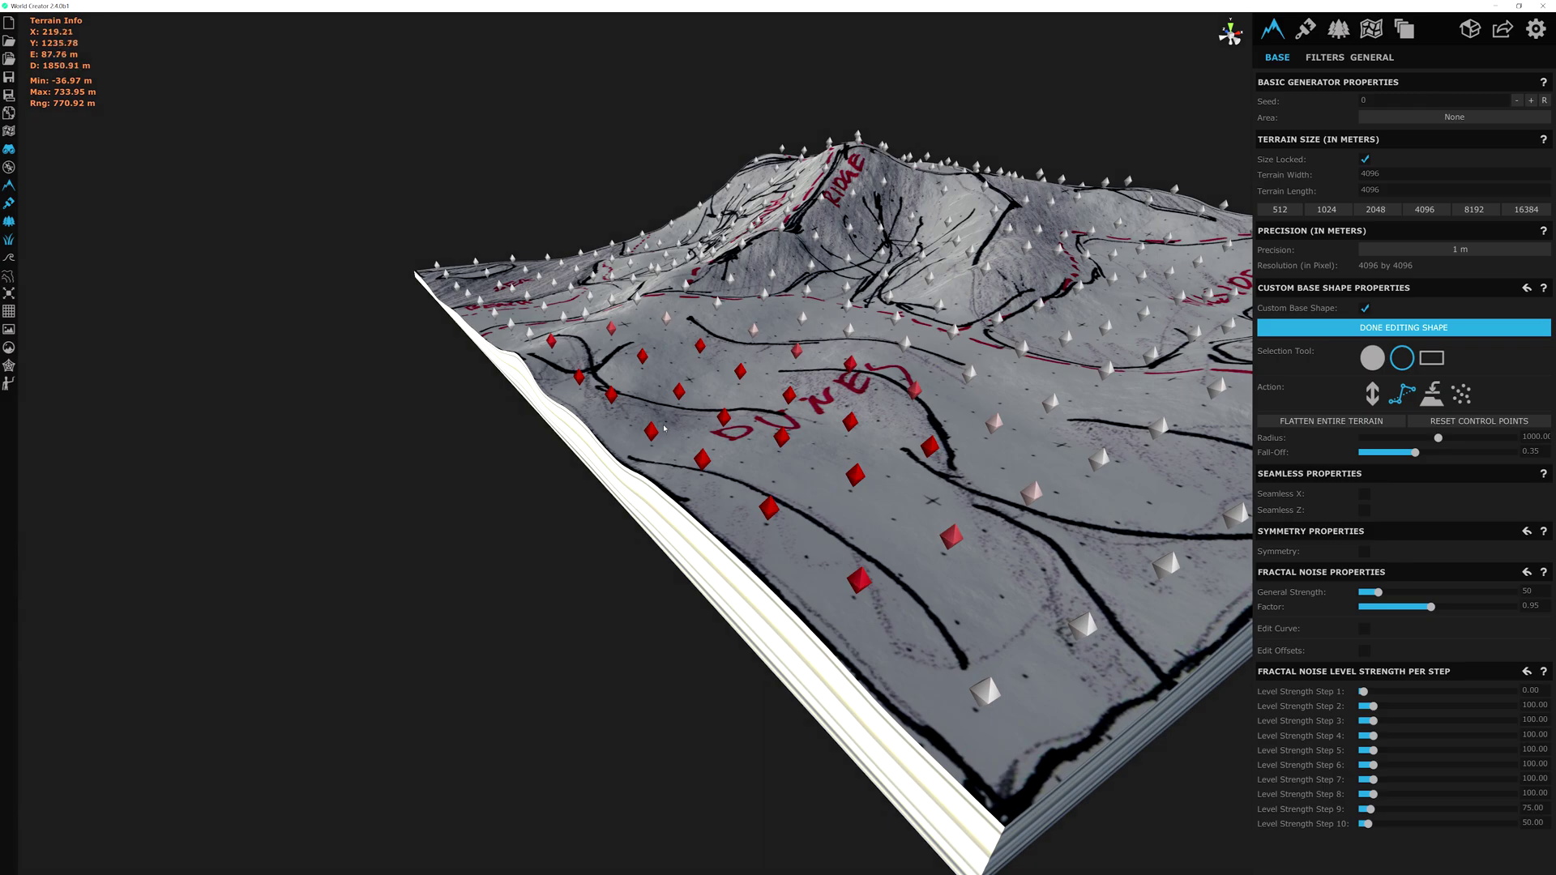
pyautogui.scroll(3, 774, 479)
pyautogui.moveTo(774, 479); pyautogui.dragTo(1005, 523, button='middle')
pyautogui.scroll(3, 444, 308)
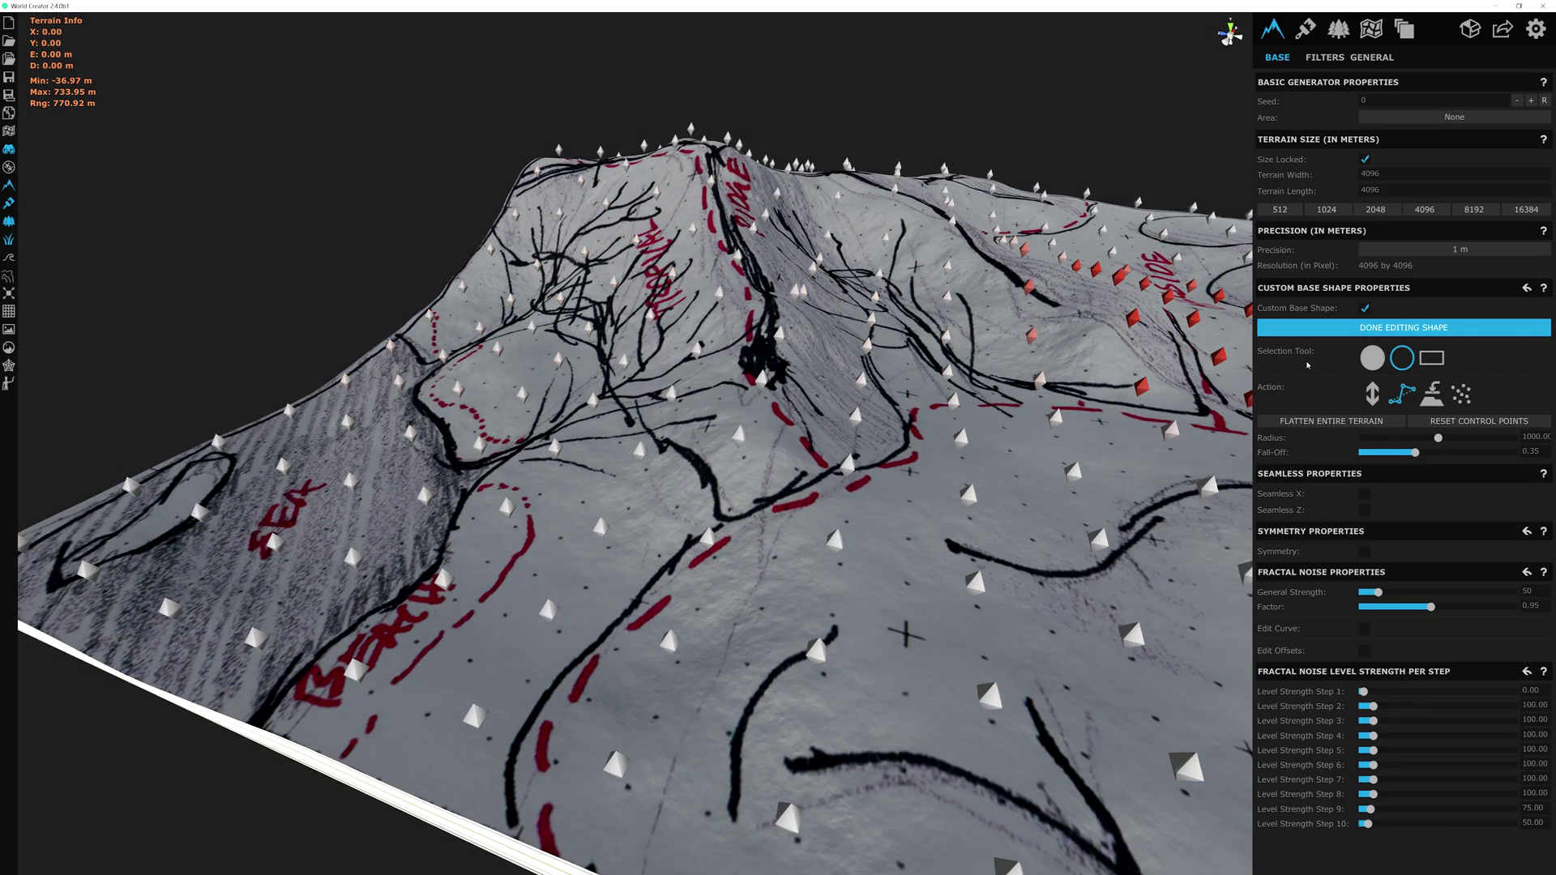
# - Switch to single-point selection with height adjustment and lower two control points on the tropical slope's outer edge below the starred peak
pyautogui.click(1372, 357)
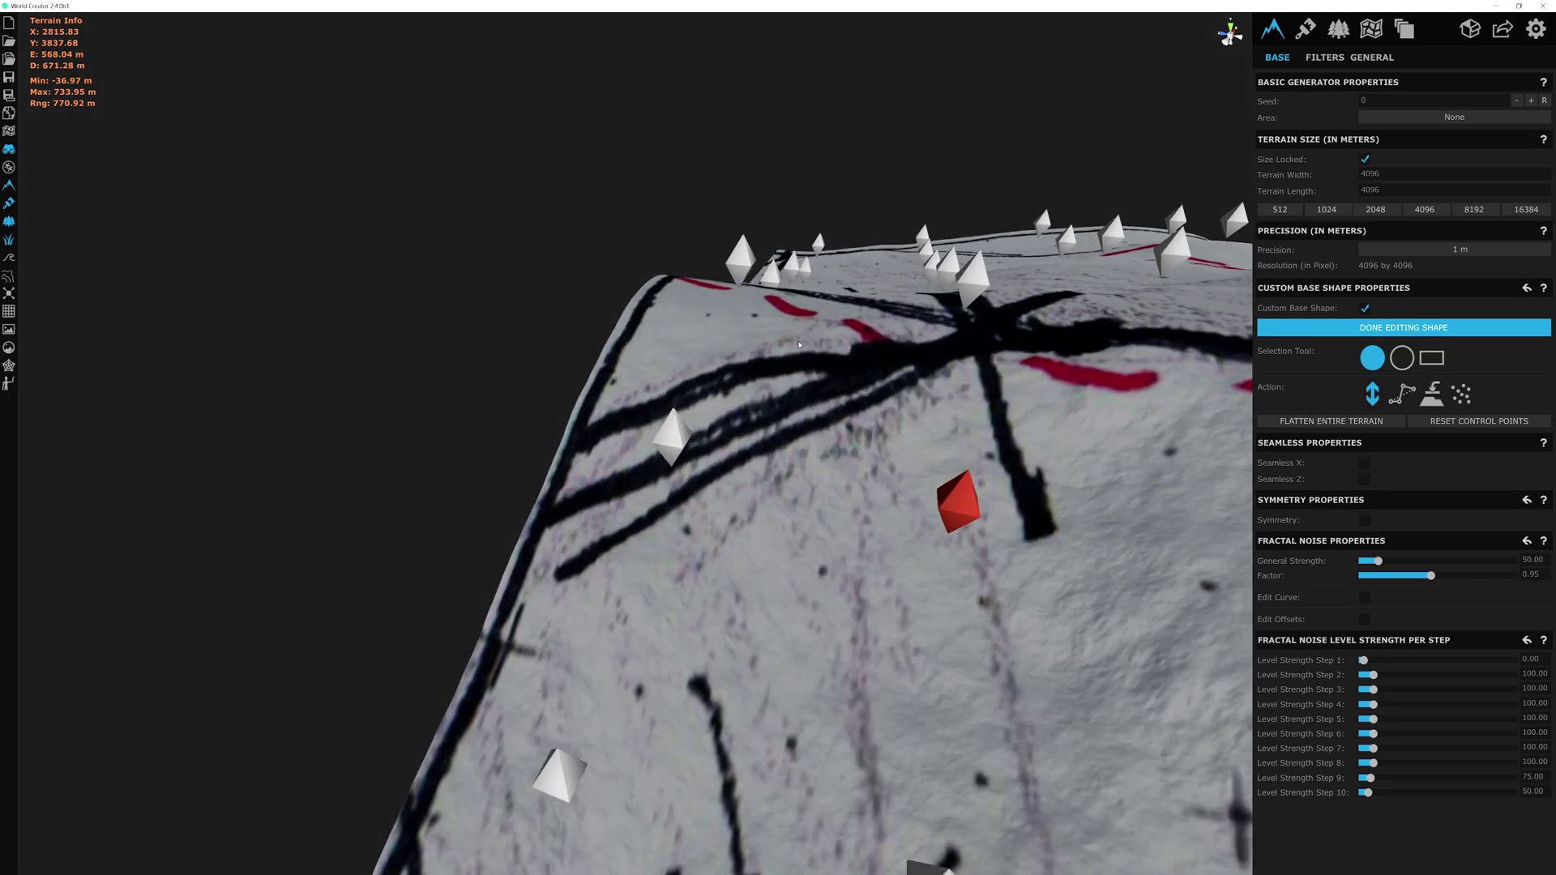
pyautogui.scroll(-4, 741, 281)
pyautogui.moveTo(750, 285); pyautogui.dragTo(767, 246, button='middle')
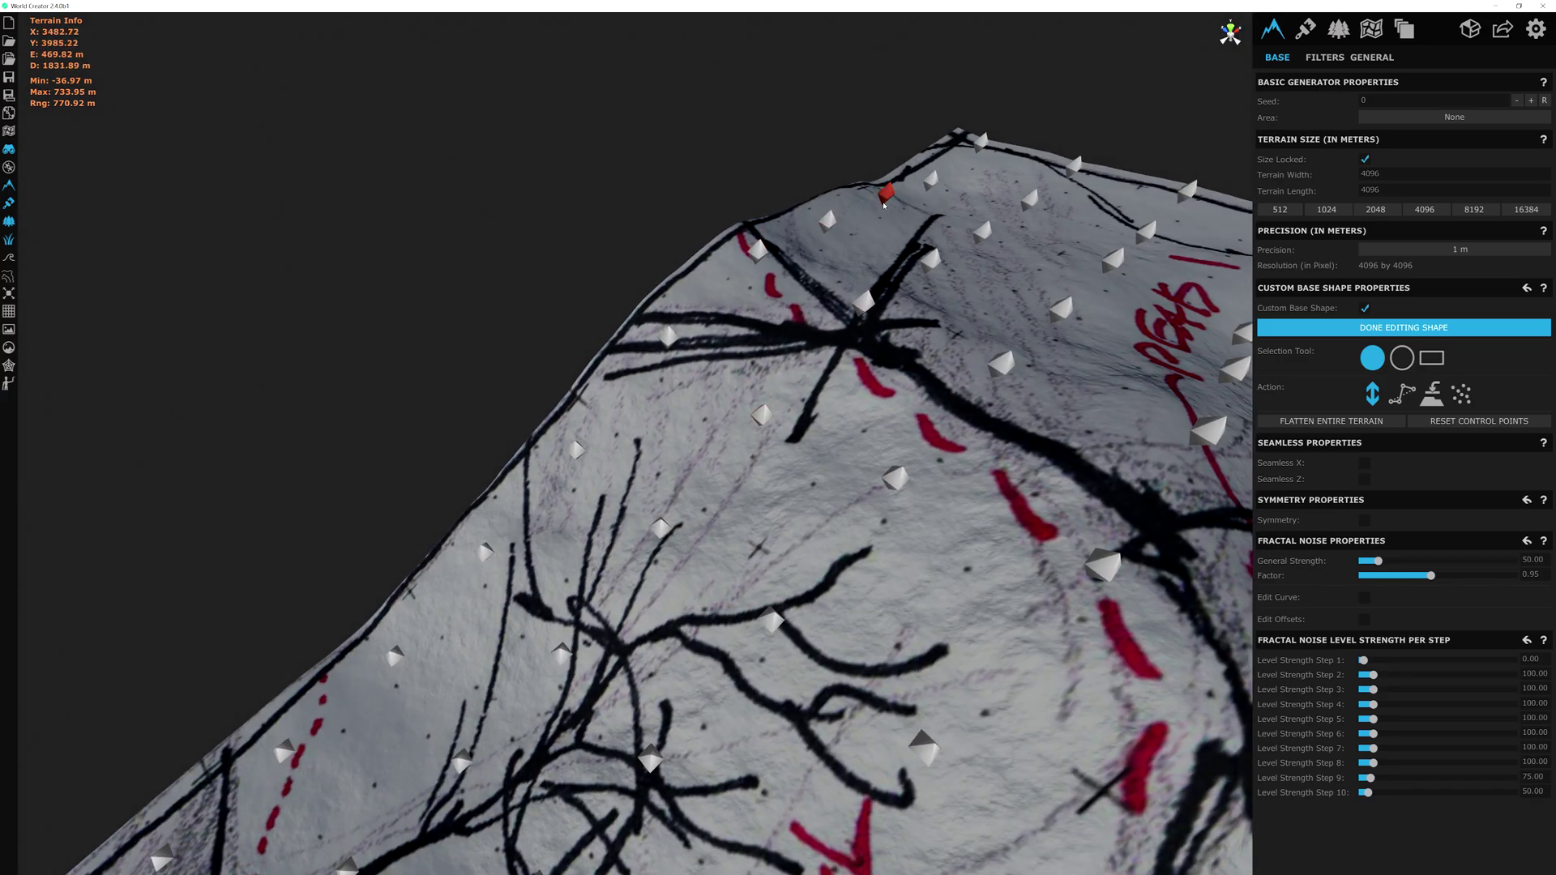
pyautogui.moveTo(573, 460); pyautogui.dragTo(572, 473)
pyautogui.moveTo(486, 552); pyautogui.dragTo(487, 569)
# - Fine-tune individual control-point heights around the outer branches of the valley on the tropical slope, slightly lowering those along the terrain's edge
pyautogui.scroll(-3, 502, 559)
pyautogui.moveTo(503, 559); pyautogui.dragTo(673, 286, button='middle')
pyautogui.scroll(3, 871, 211)
pyautogui.moveTo(662, 286); pyautogui.dragTo(662, 295)
pyautogui.moveTo(705, 315); pyautogui.dragTo(706, 322)
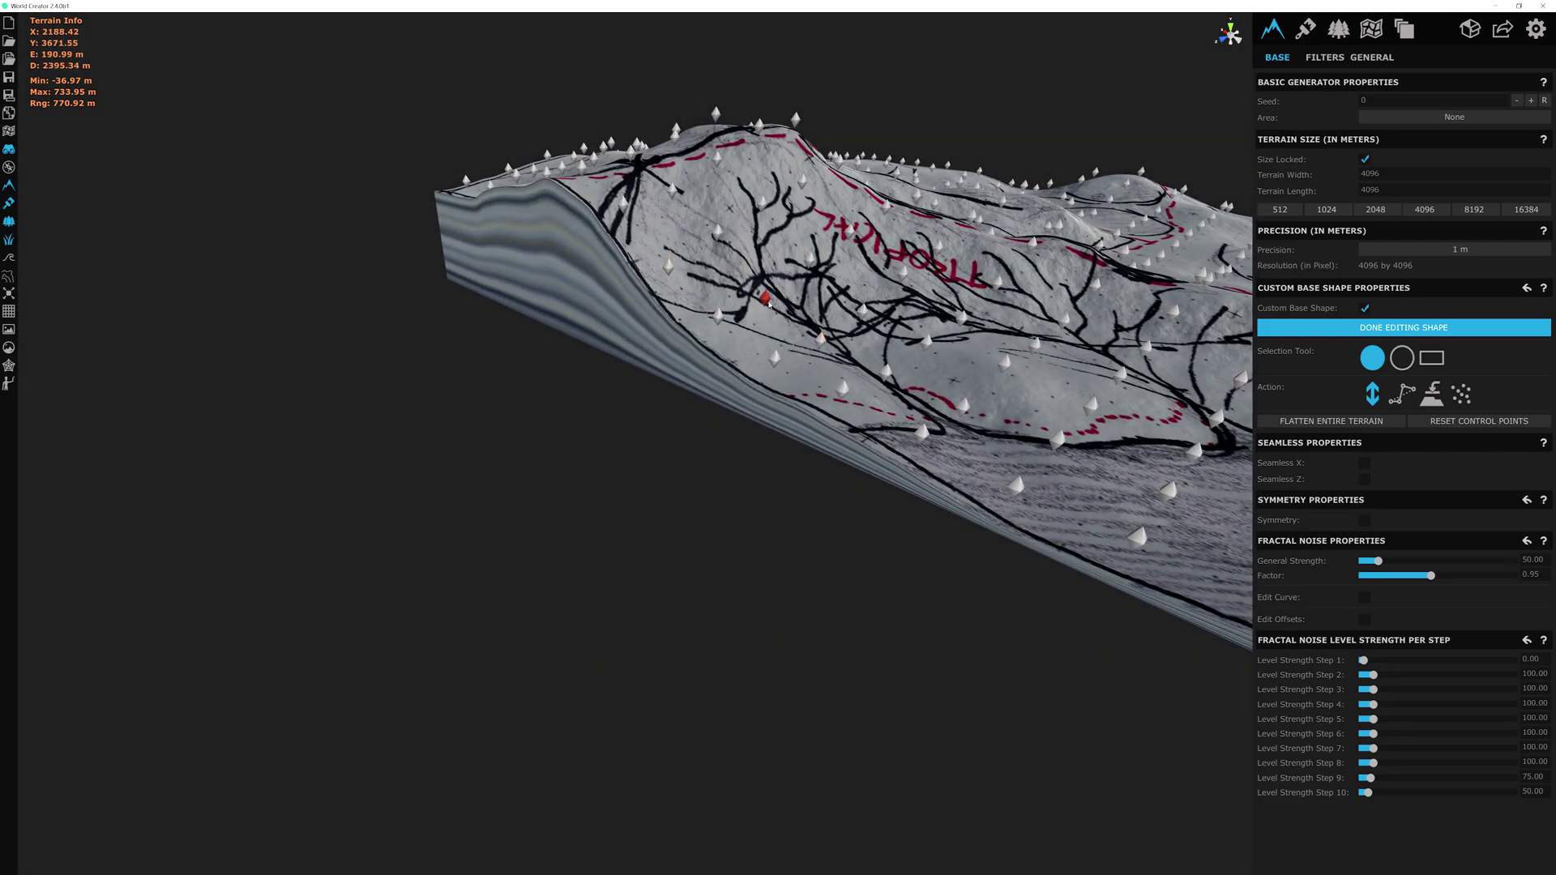
pyautogui.moveTo(726, 253); pyautogui.dragTo(724, 184)
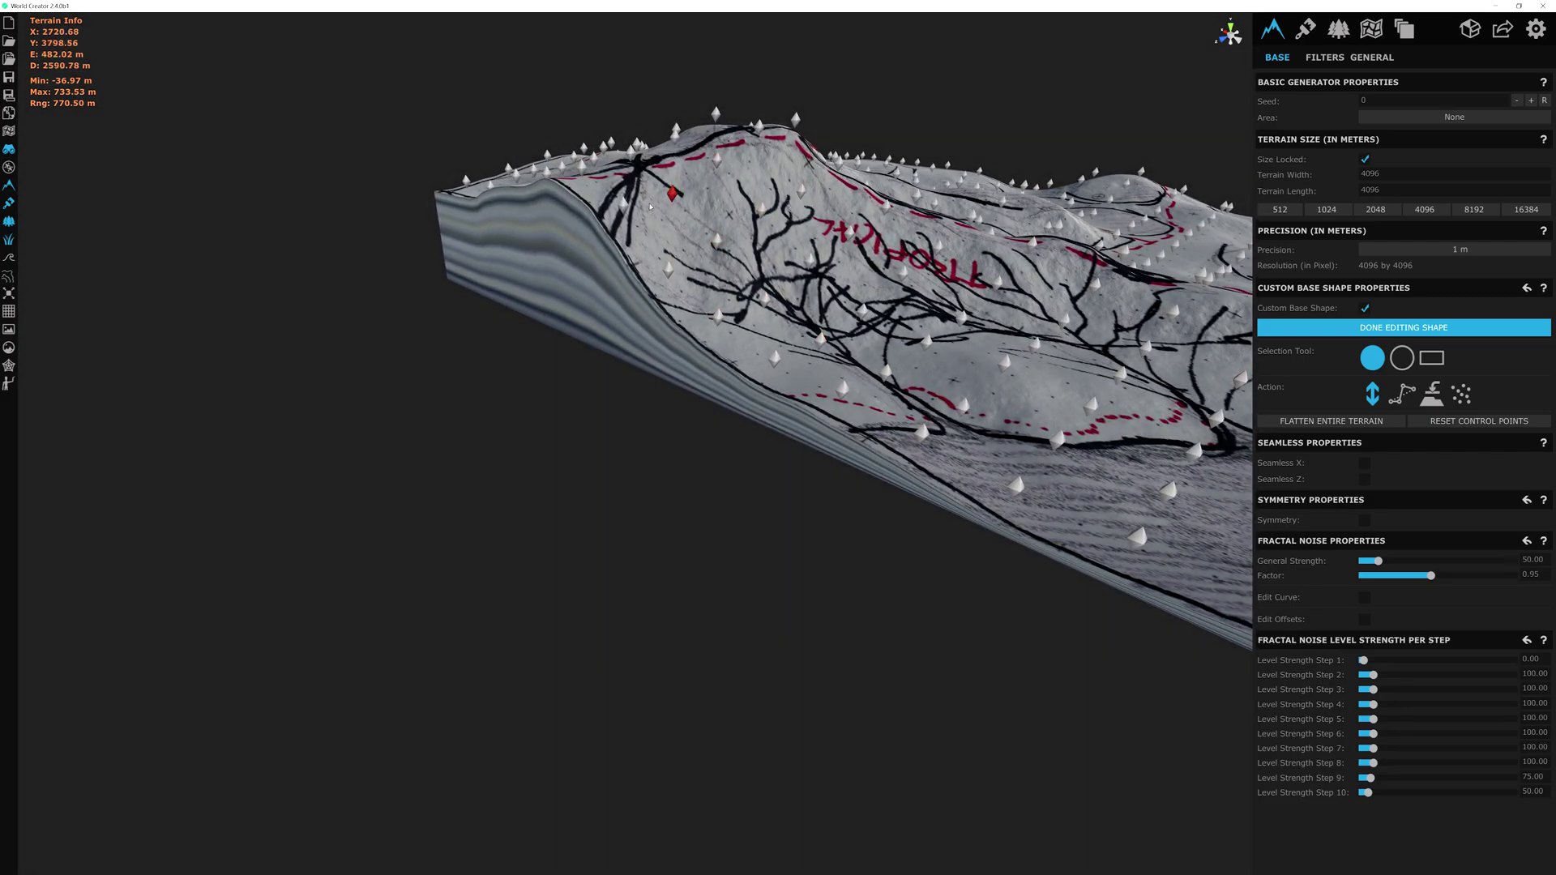
pyautogui.moveTo(662, 274); pyautogui.dragTo(662, 280)
pyautogui.moveTo(713, 317); pyautogui.dragTo(713, 322)
# - Return to the circular selection and adjust the control points across the hillside and the adjoining mountain flank
pyautogui.moveTo(715, 324); pyautogui.dragTo(583, 414, button='middle')
pyautogui.moveTo(1013, 405); pyautogui.dragTo(377, 217, button='middle')
pyautogui.scroll(-3, 377, 217)
pyautogui.moveTo(795, 438); pyautogui.dragTo(625, 597, button='middle')
pyautogui.scroll(4, 871, 397)
pyautogui.click(1402, 358)
pyautogui.scroll(5, 845, 375)
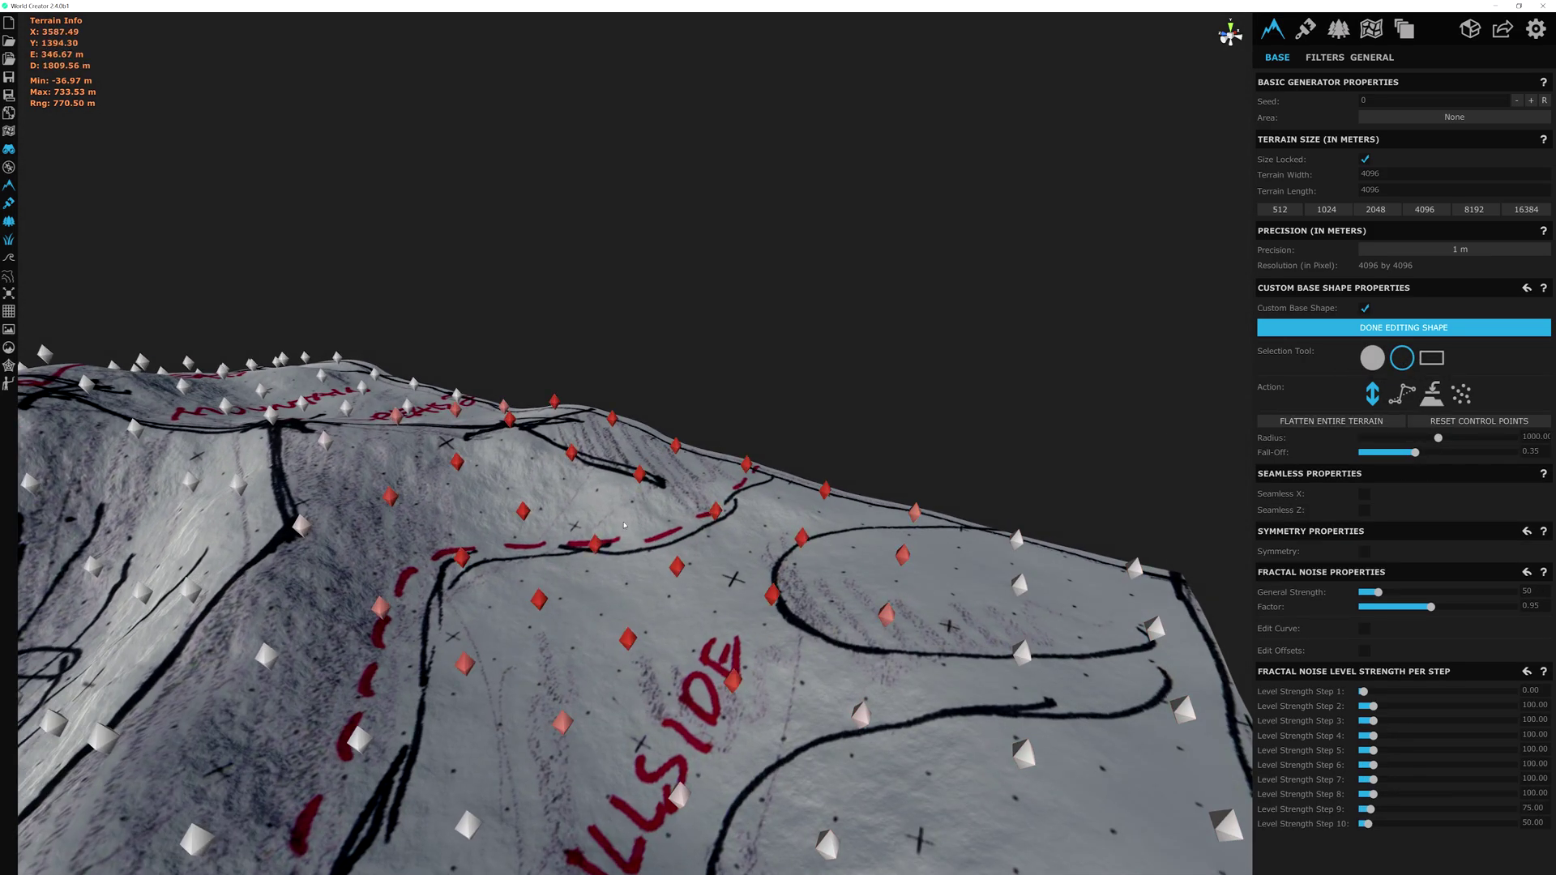
pyautogui.scroll(-4, 625, 598)
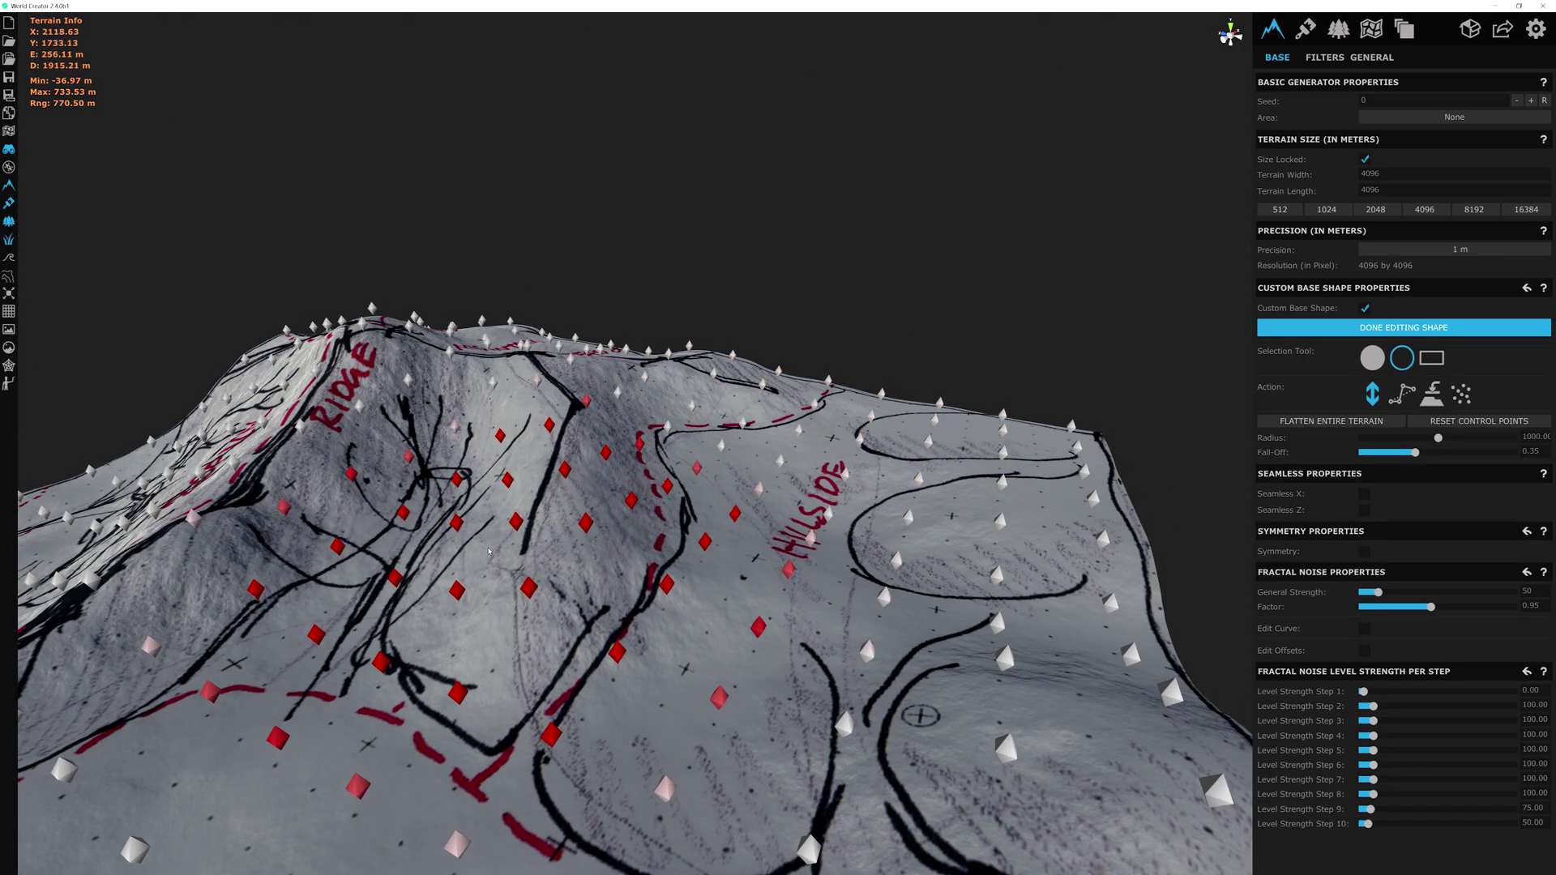
pyautogui.click(970, 468)
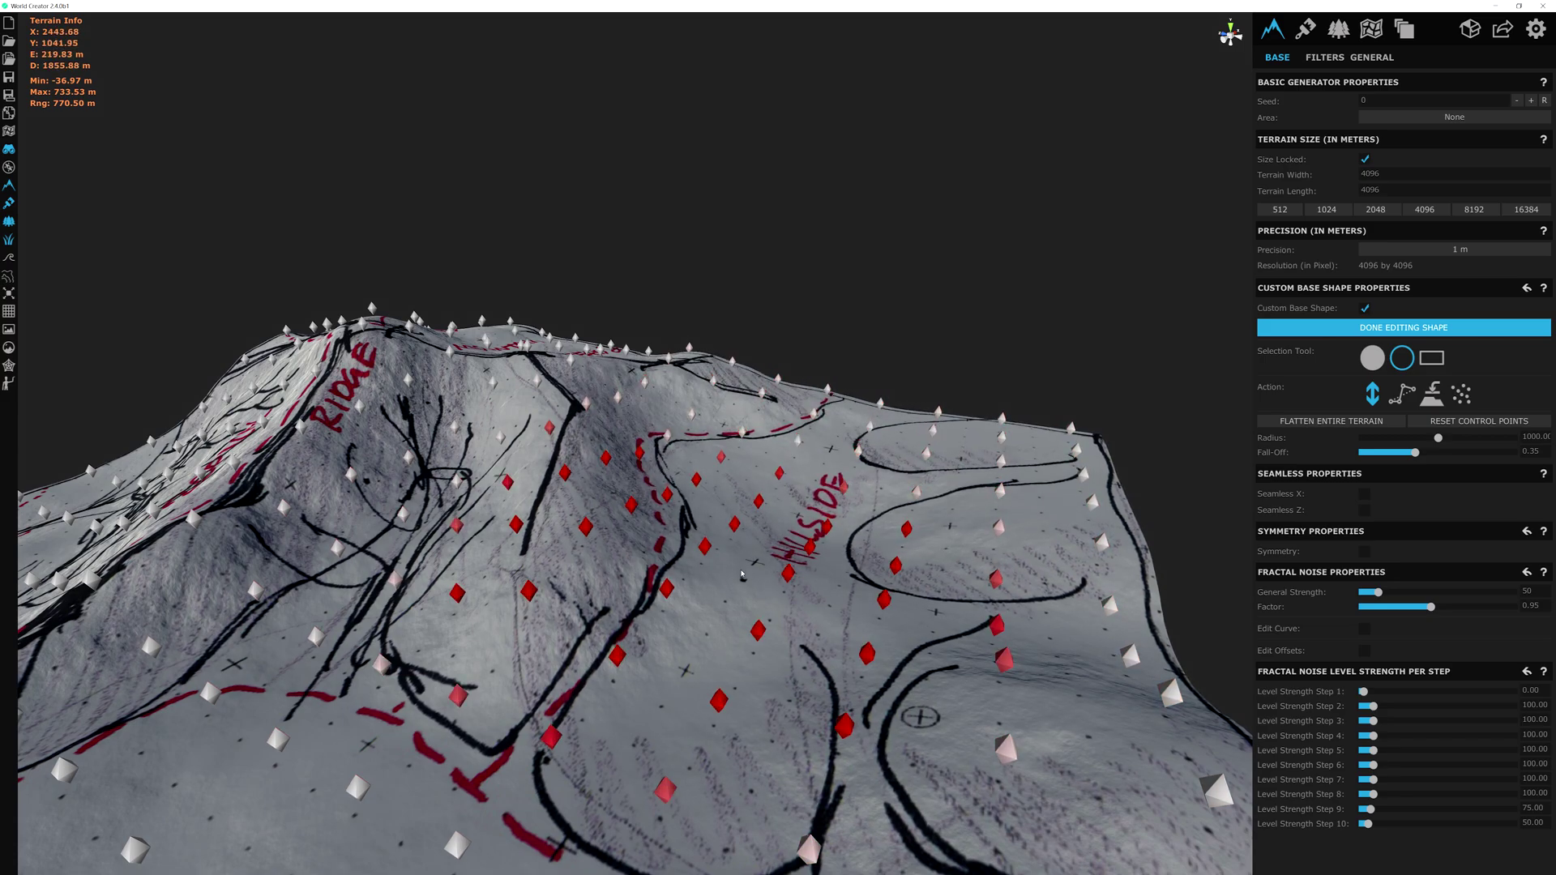
# - Set the circular selection radius to 100 and fine-tune the heights of individual control points around the hillside lettering
pyautogui.scroll(-8, 677, 495)
pyautogui.scroll(4, 742, 397)
pyautogui.moveTo(713, 412); pyautogui.dragTo(725, 478)
pyautogui.click(649, 501)
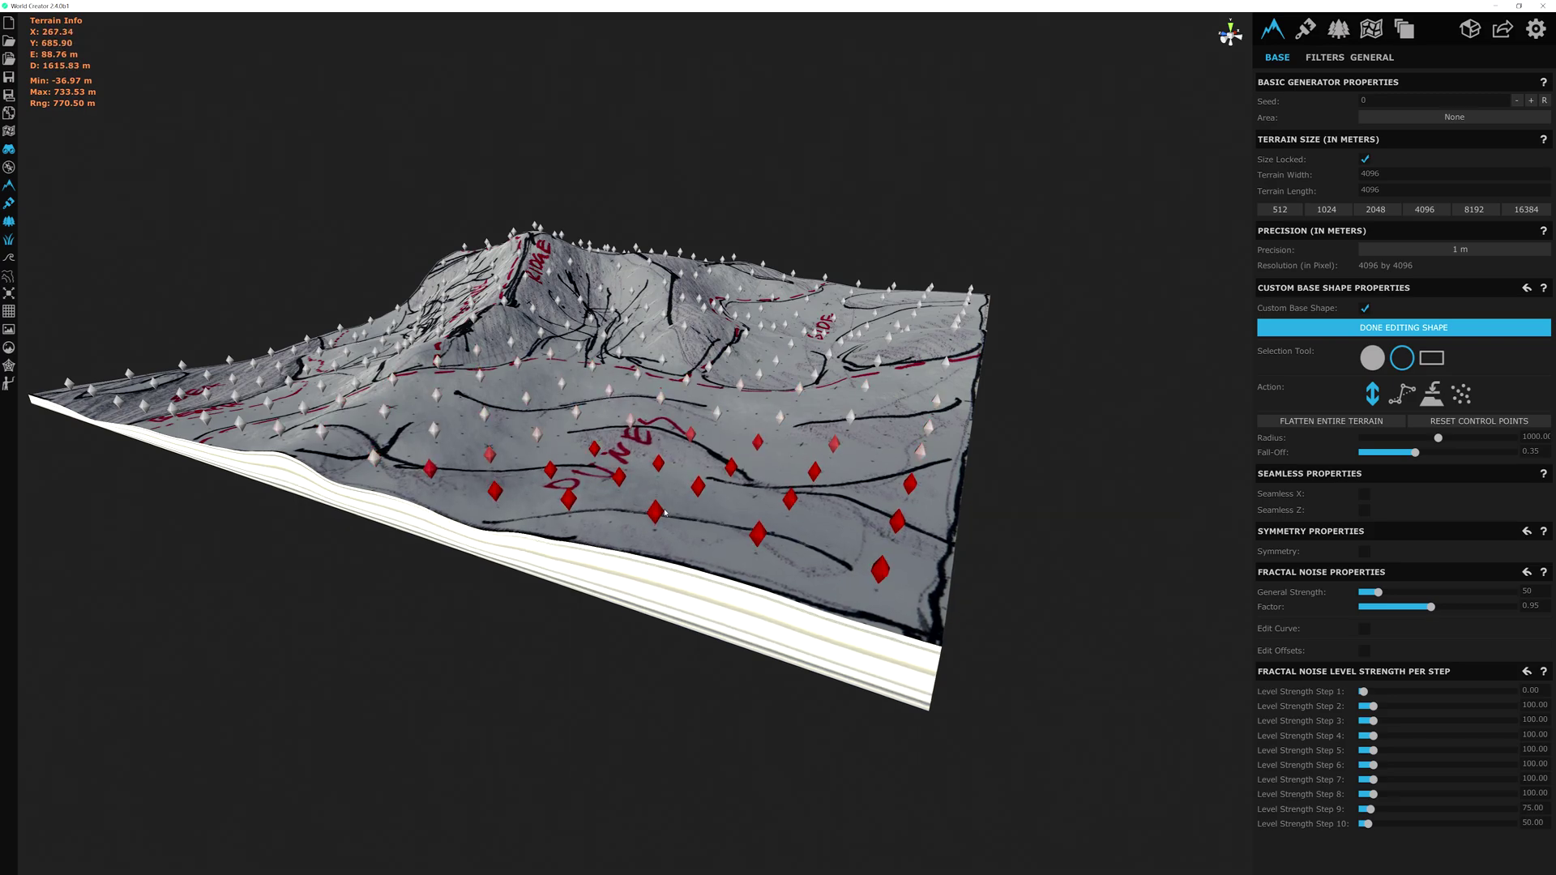
pyautogui.scroll(6, 822, 365)
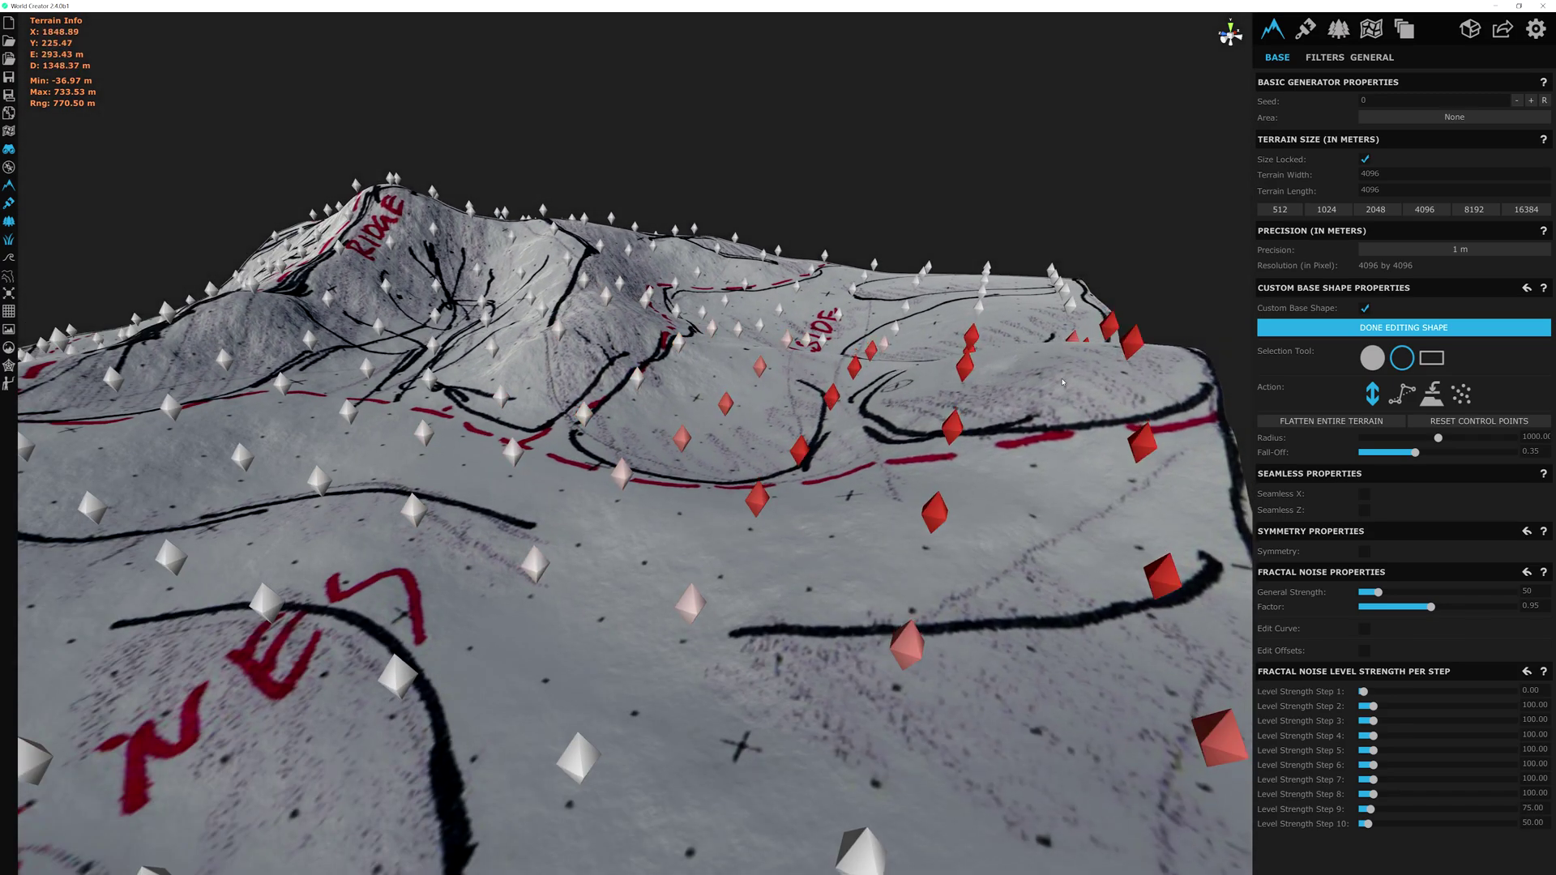
pyautogui.moveTo(1070, 519); pyautogui.dragTo(916, 522, button='middle')
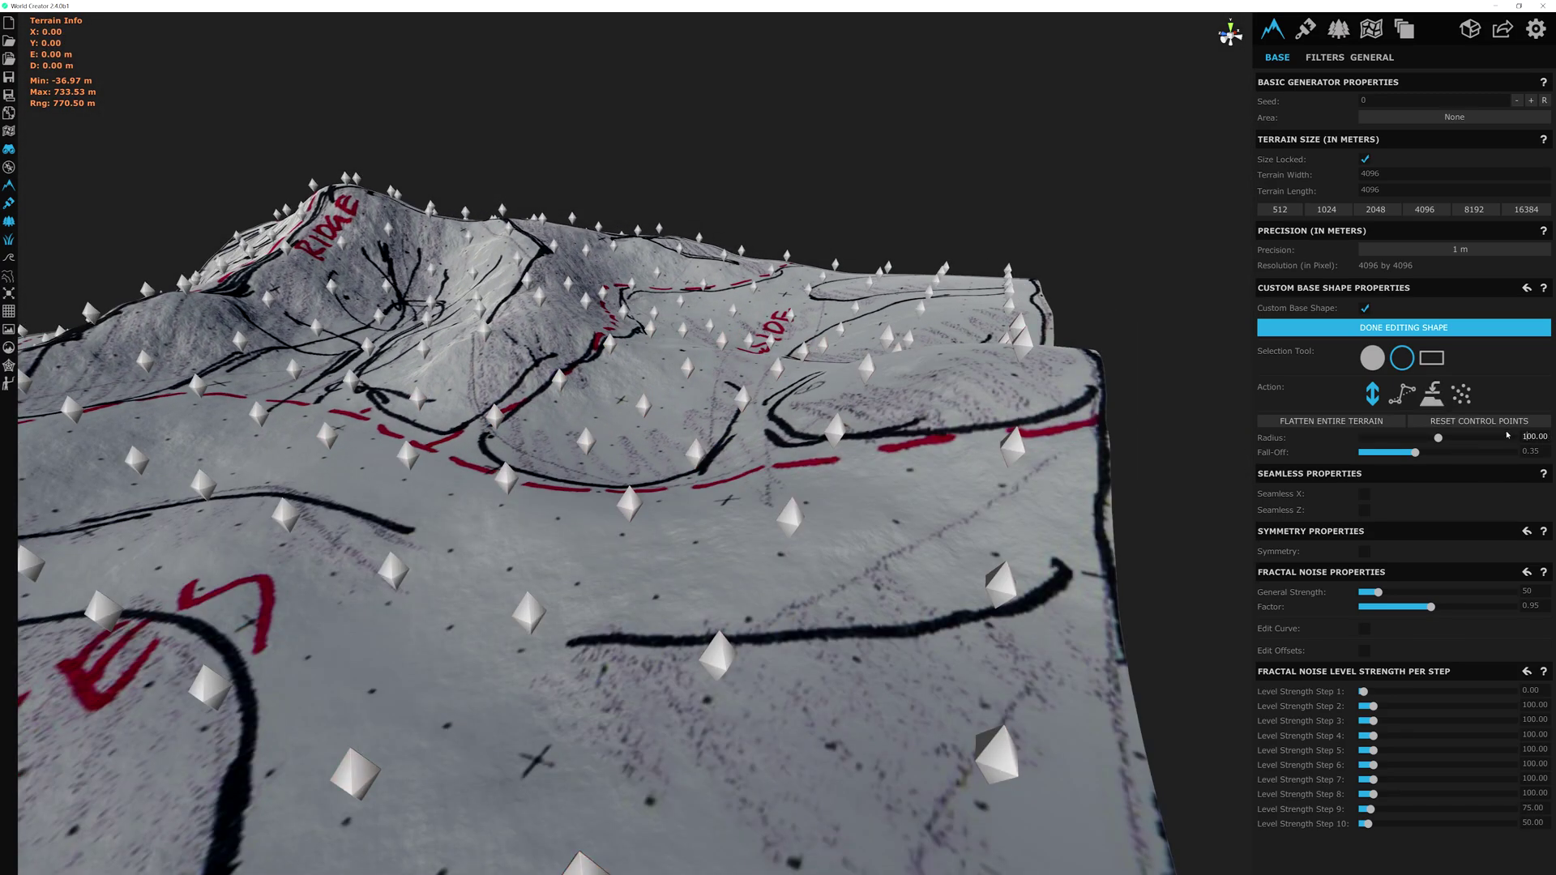
pyautogui.moveTo(1023, 360); pyautogui.dragTo(789, 556)
pyautogui.scroll(3, 586, 439)
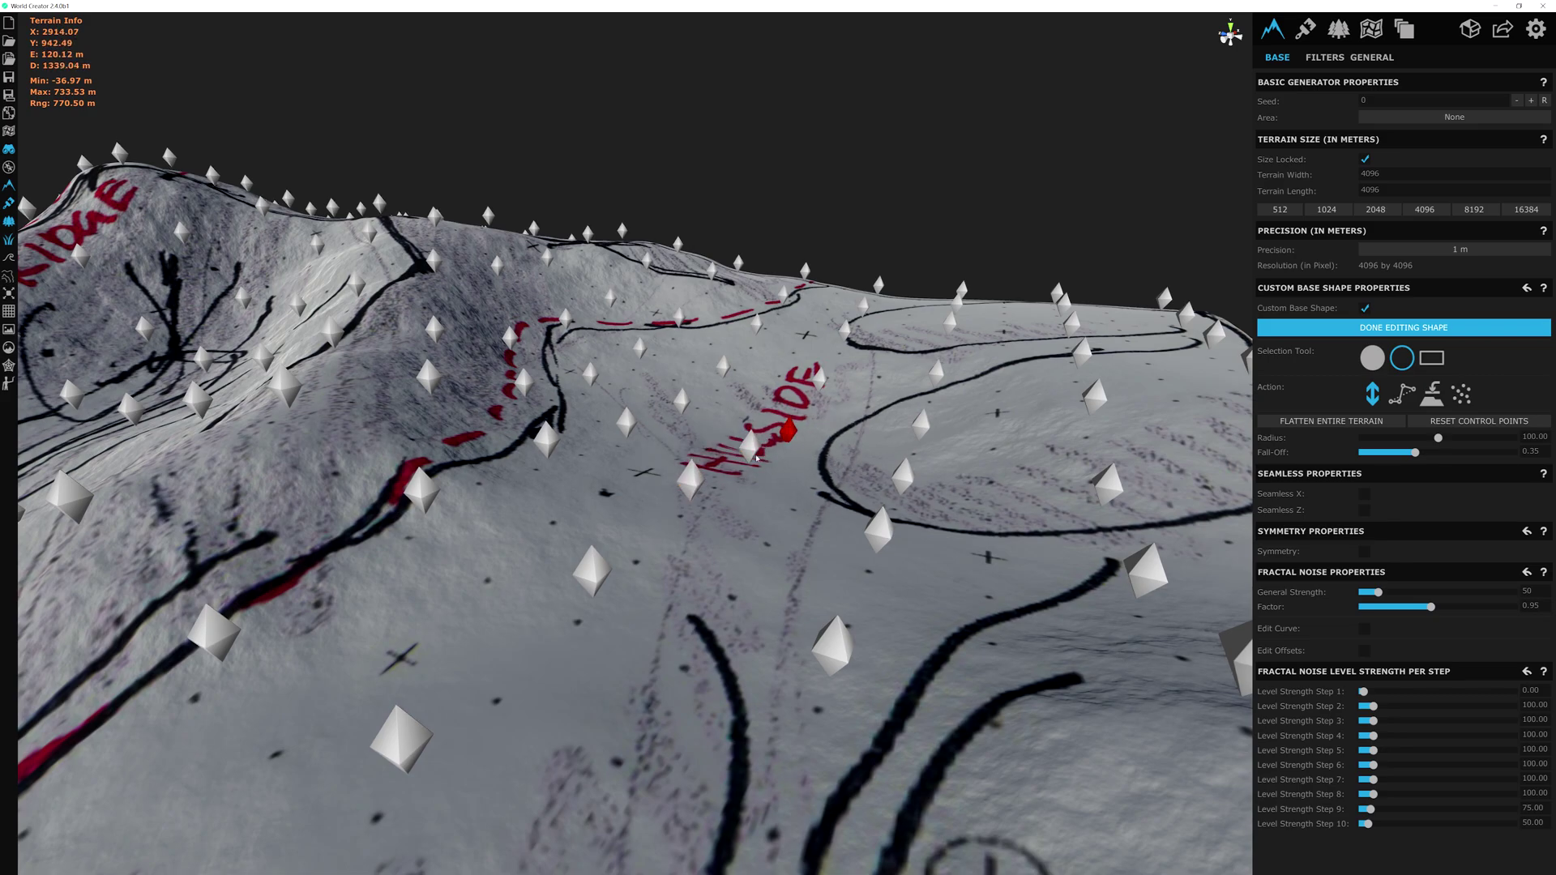
pyautogui.moveTo(572, 337); pyautogui.dragTo(622, 303)
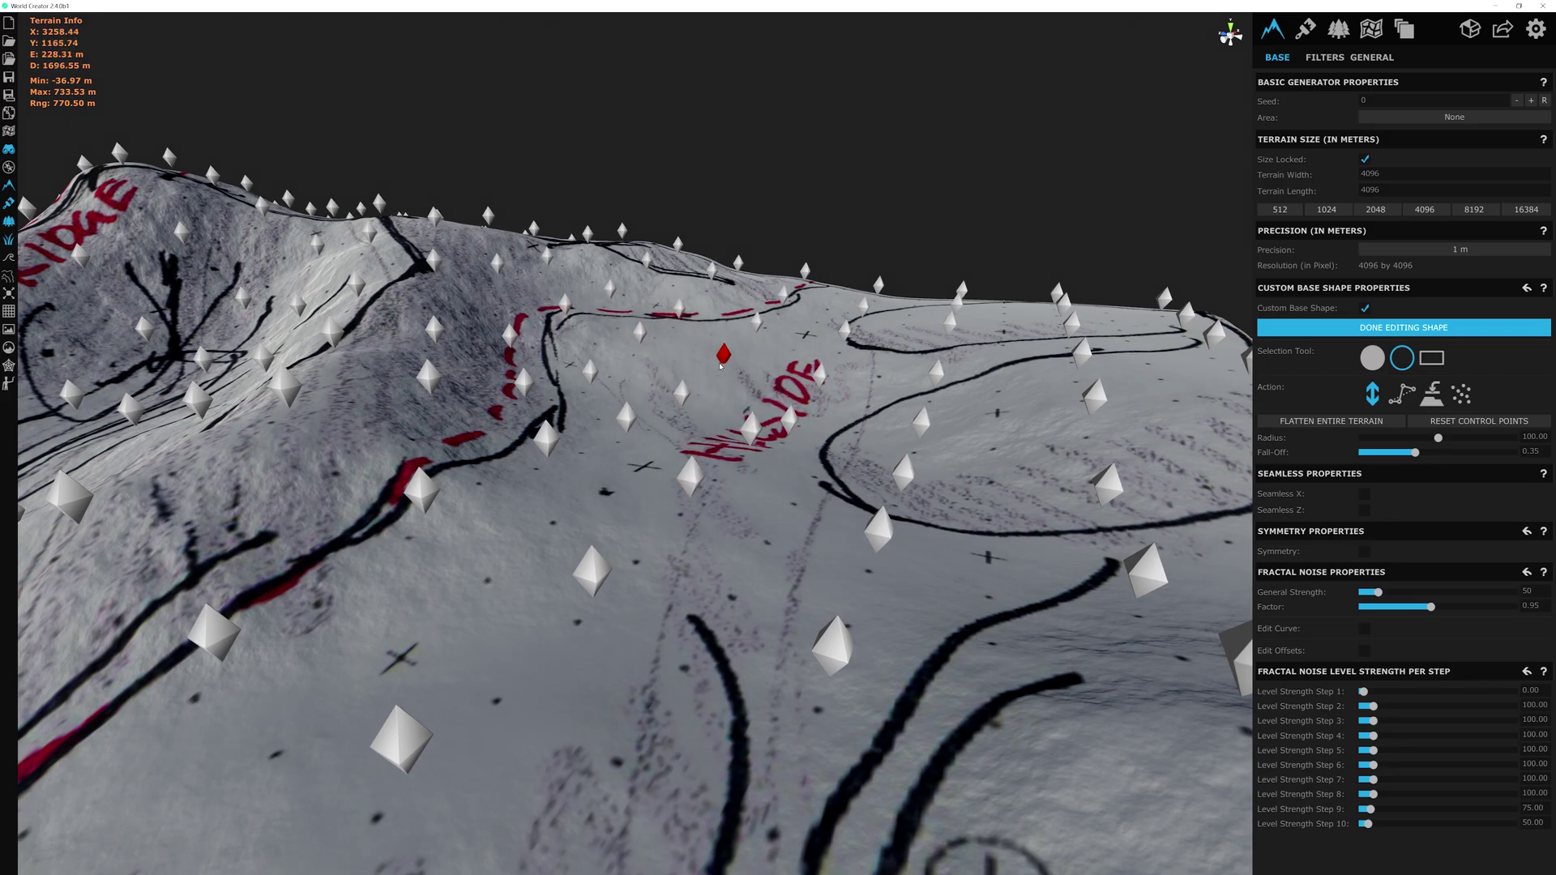
# - Slightly raise individual control points along the hillside's boundary with the mountain flank and on the slope beside it
pyautogui.moveTo(514, 340); pyautogui.dragTo(432, 366)
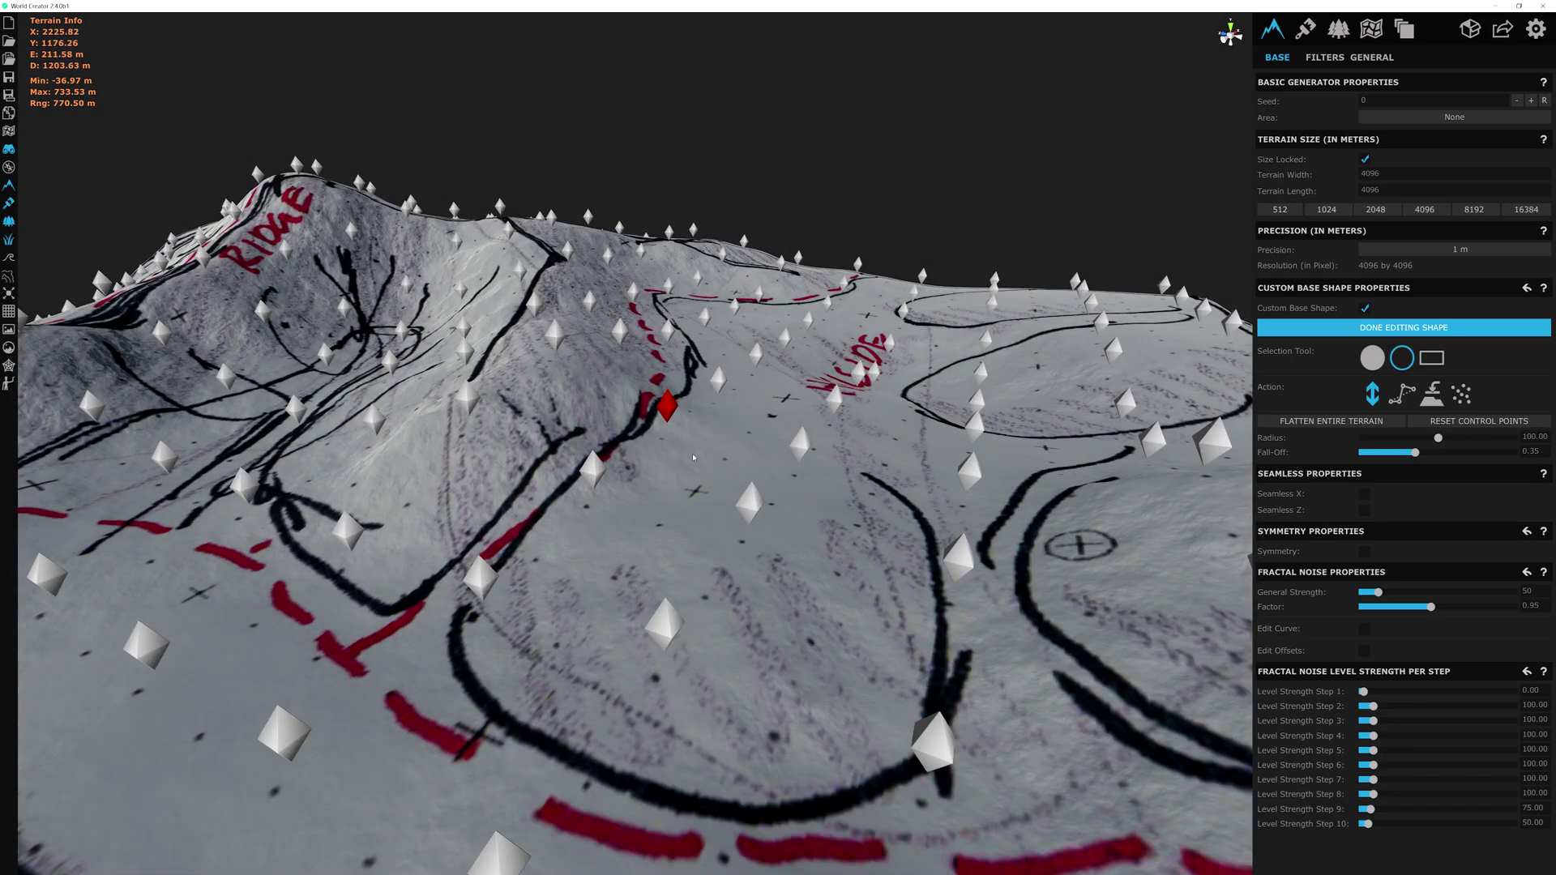
pyautogui.moveTo(755, 525); pyautogui.dragTo(755, 503)
pyautogui.moveTo(598, 486); pyautogui.dragTo(600, 468)
# - Adjust the heights of individual control points around the hillside's mounds near the terrain's outer edge
pyautogui.moveTo(789, 468); pyautogui.dragTo(578, 491, button='middle')
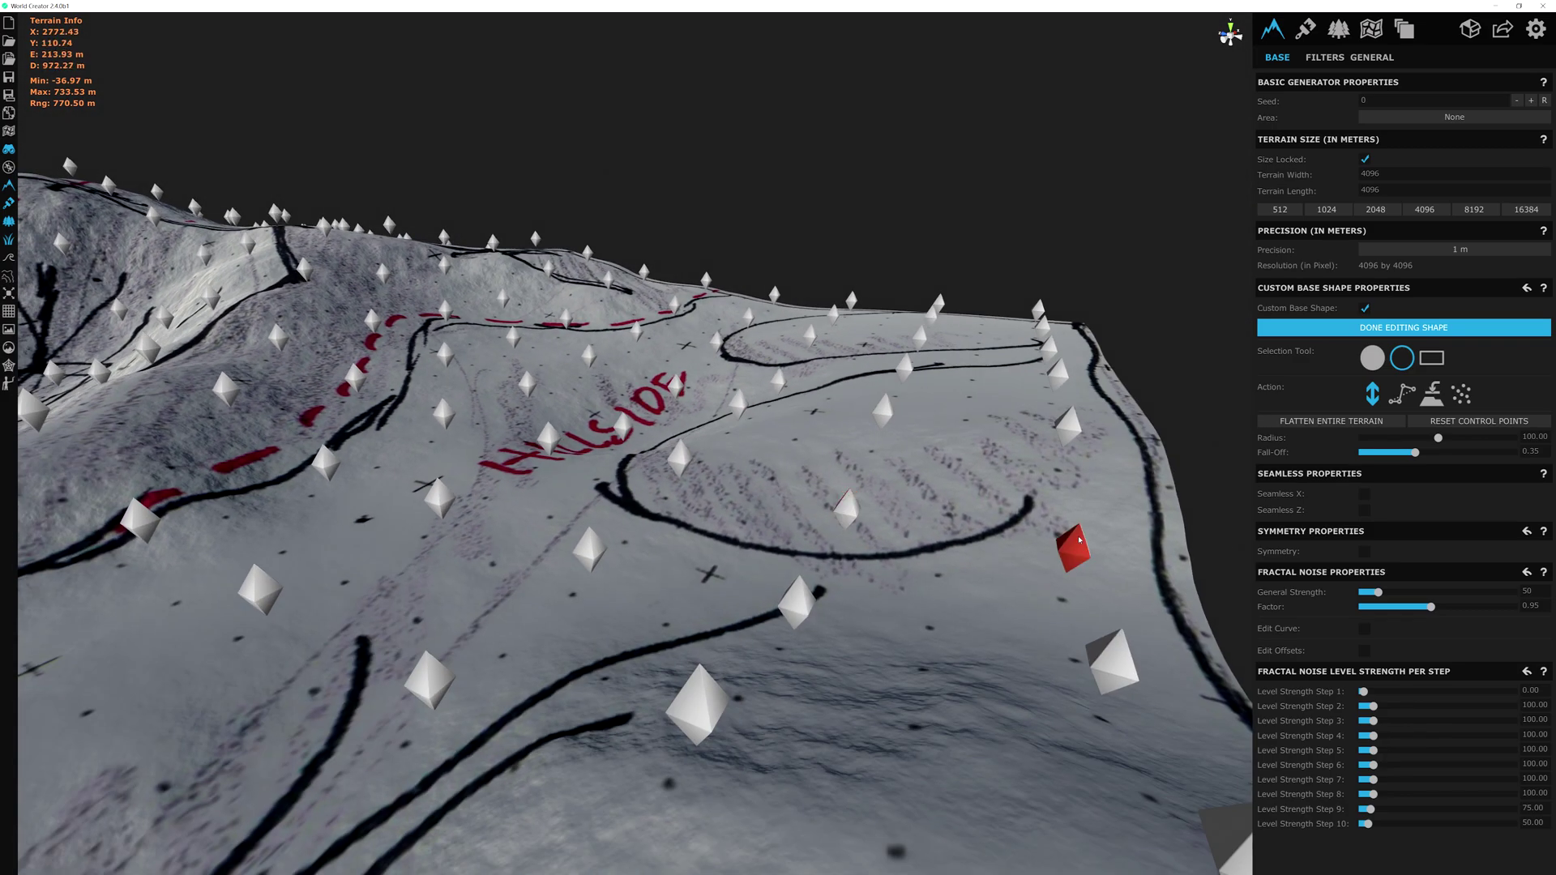
pyautogui.moveTo(1070, 545); pyautogui.dragTo(885, 410)
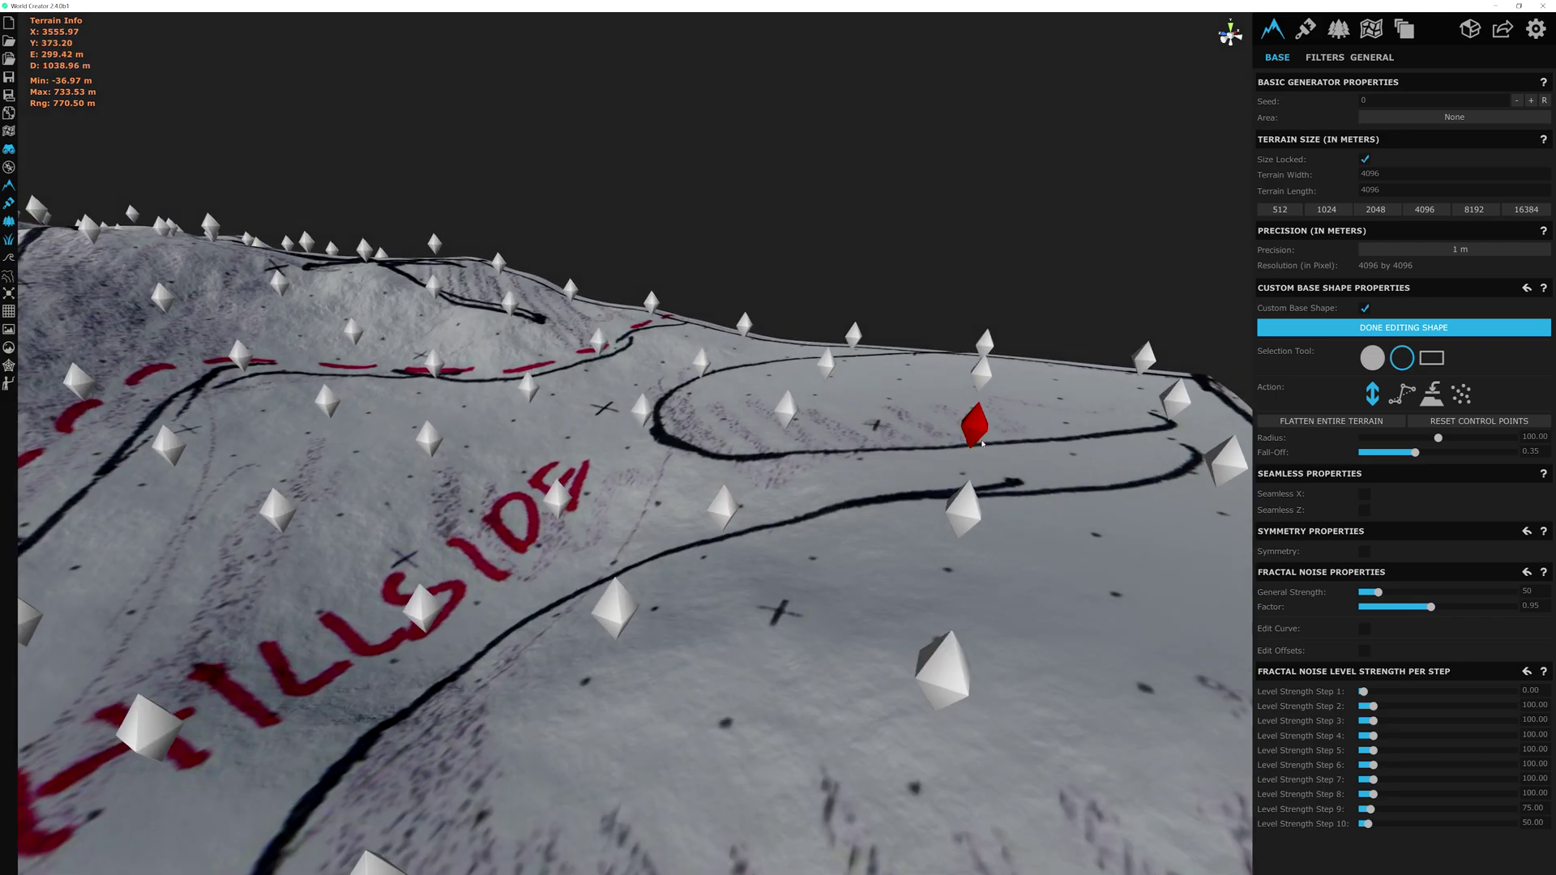
pyautogui.click(825, 379)
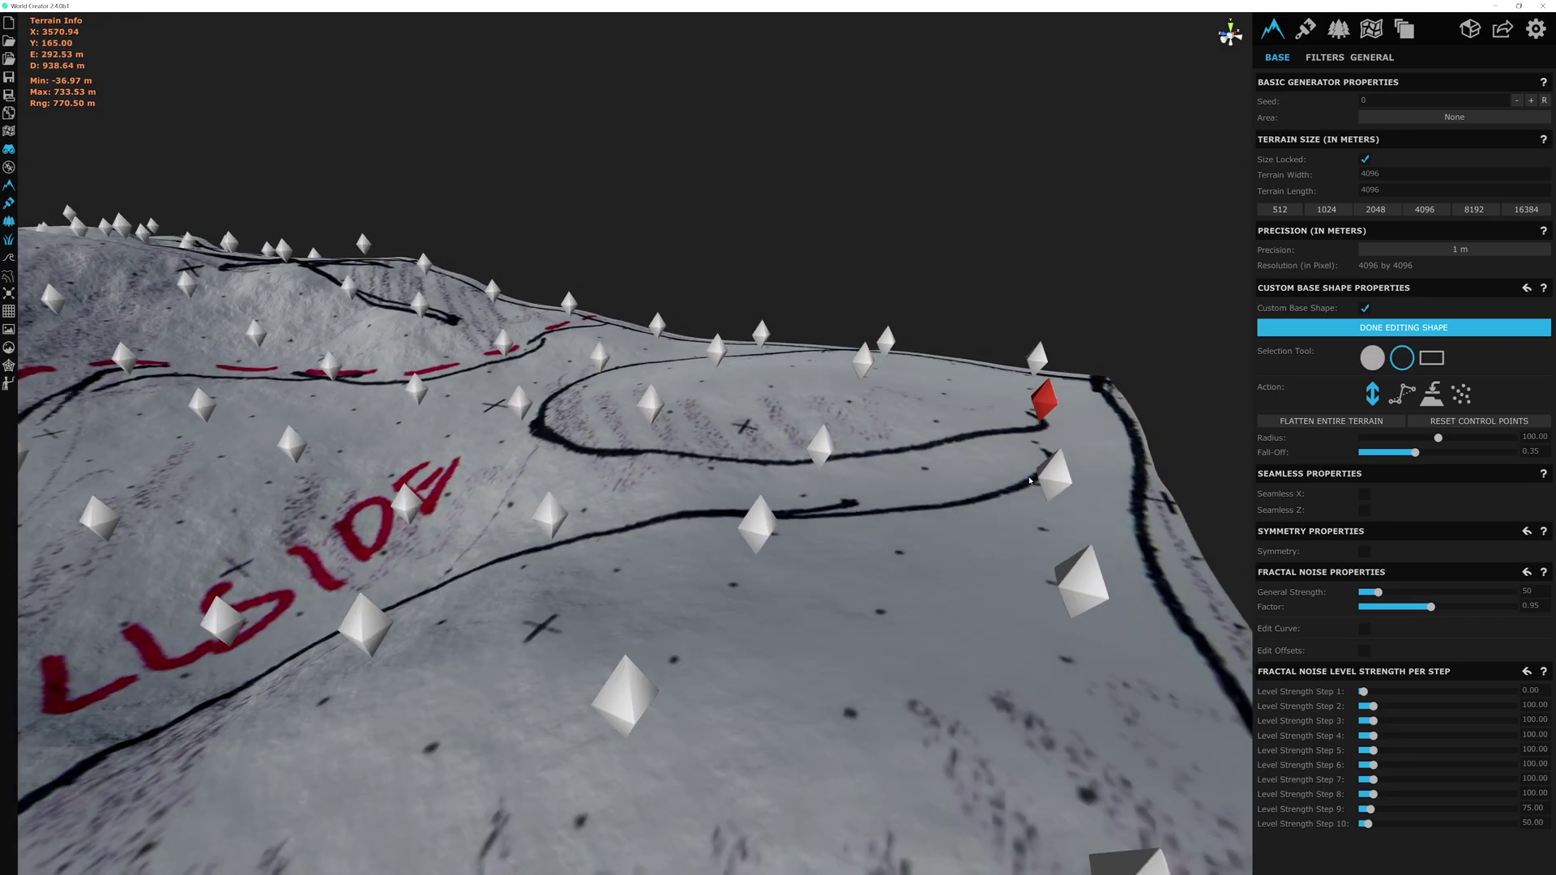
pyautogui.moveTo(1042, 411); pyautogui.dragTo(1049, 486)
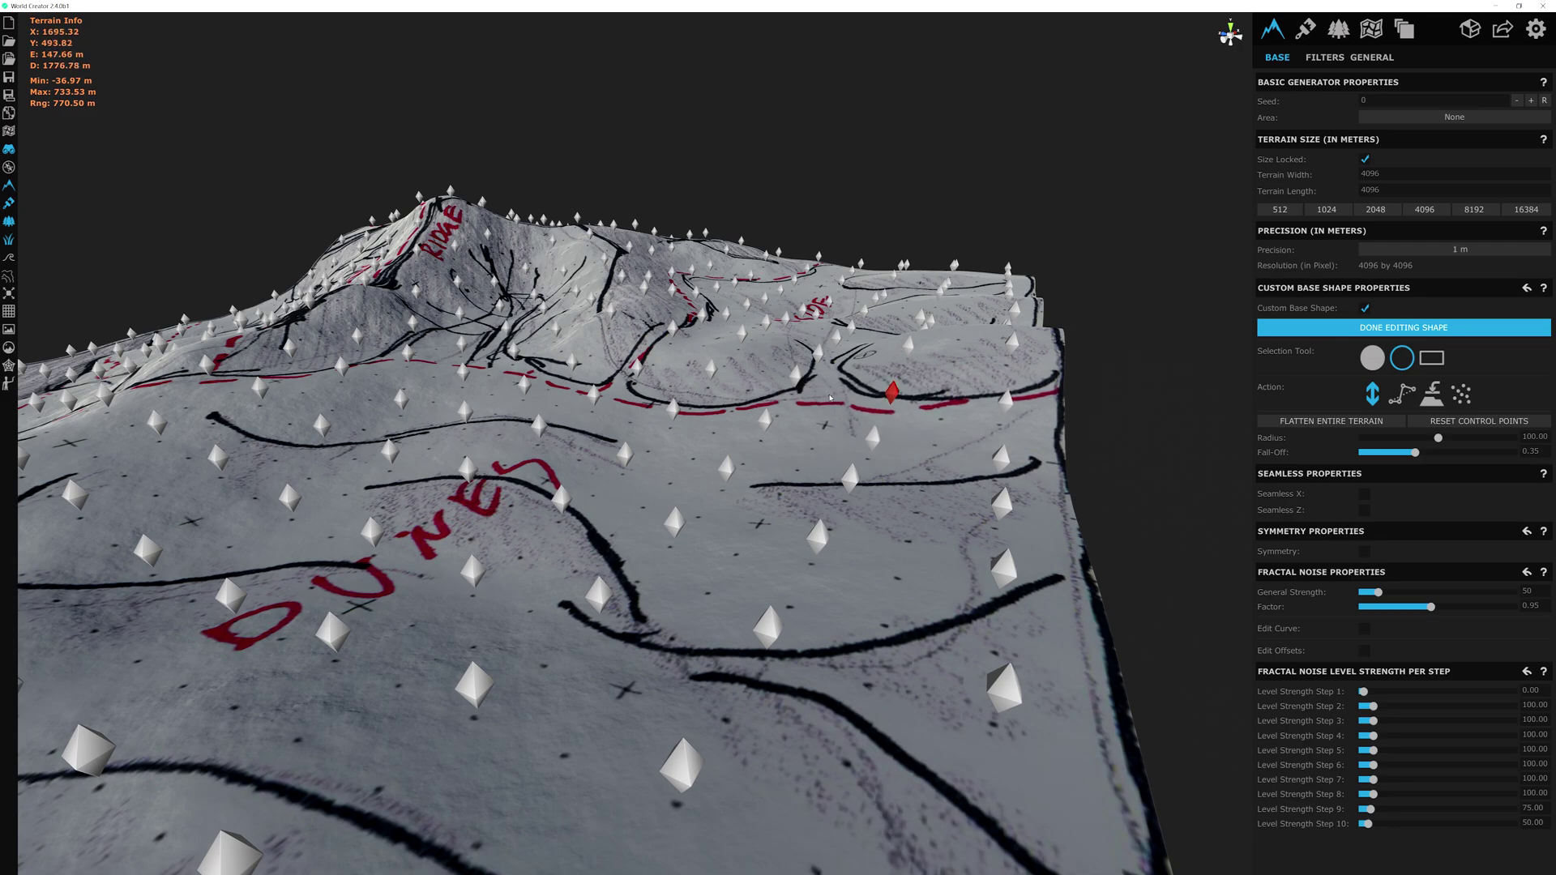
# - Fine-tune individual control-point heights across the dunes and slightly lower the point at their outer corner
pyautogui.moveTo(784, 393); pyautogui.dragTo(779, 380, button='middle')
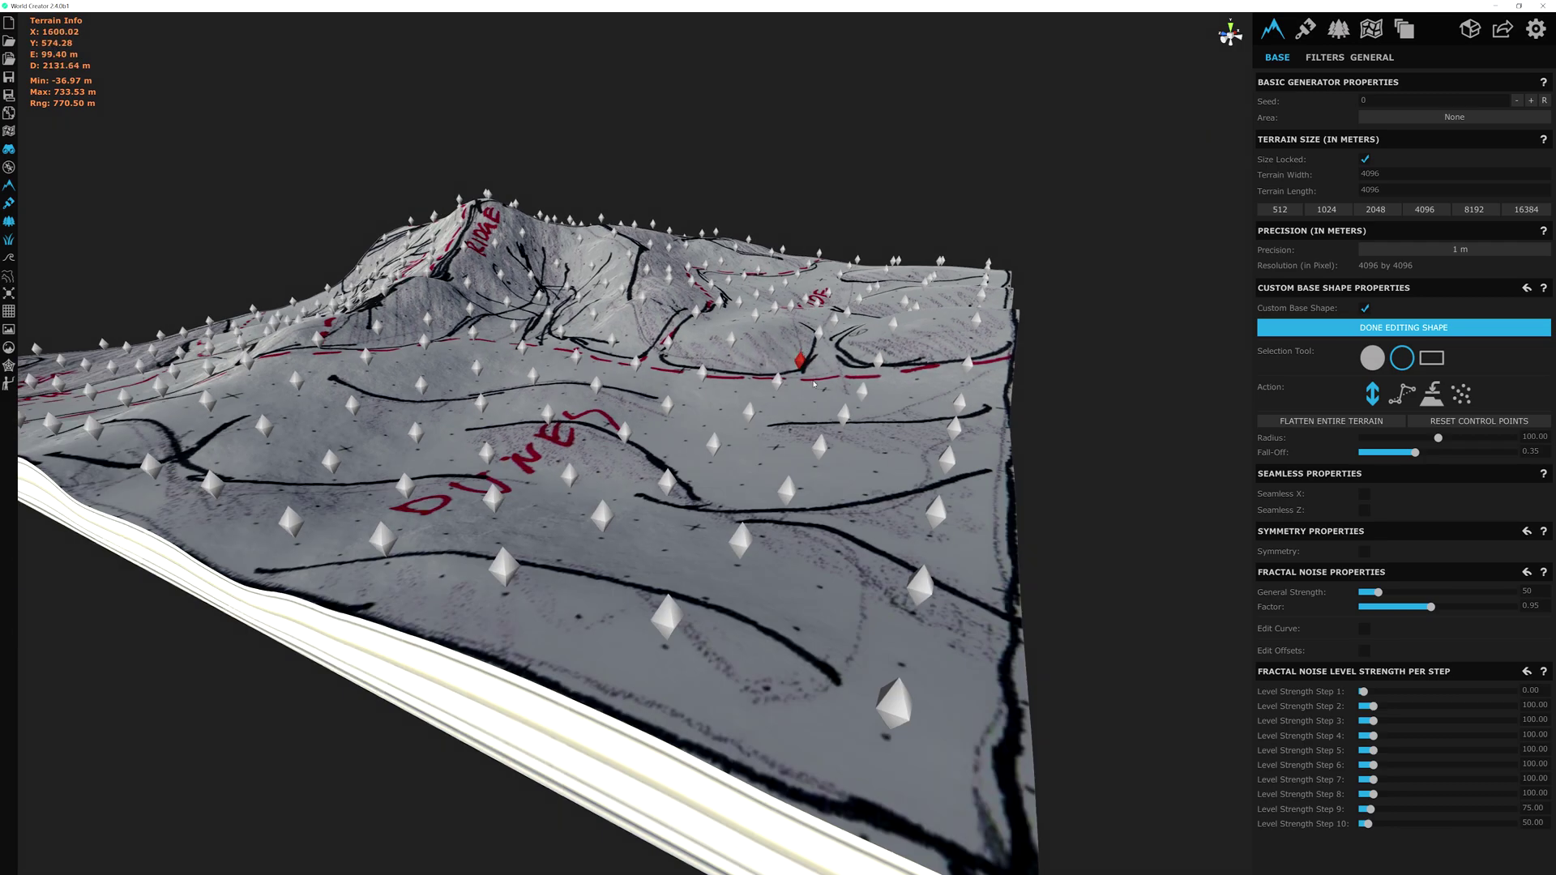
pyautogui.moveTo(805, 366); pyautogui.dragTo(653, 464, button='right')
pyautogui.moveTo(272, 421); pyautogui.dragTo(533, 301)
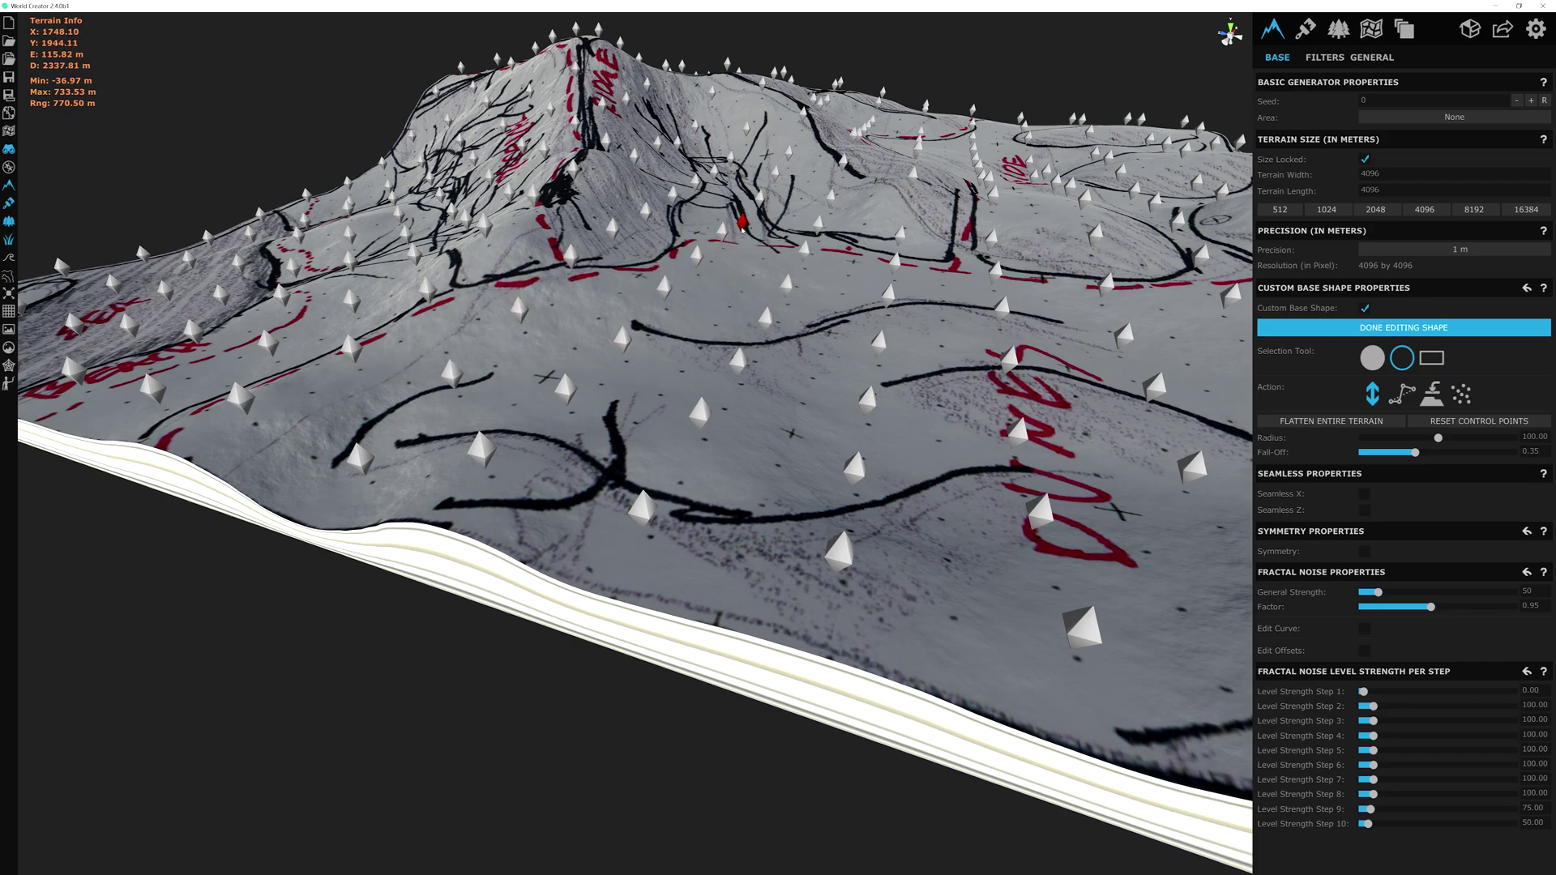
pyautogui.scroll(3, 755, 324)
pyautogui.scroll(-4, 636, 295)
pyautogui.moveTo(682, 243); pyautogui.dragTo(375, 361)
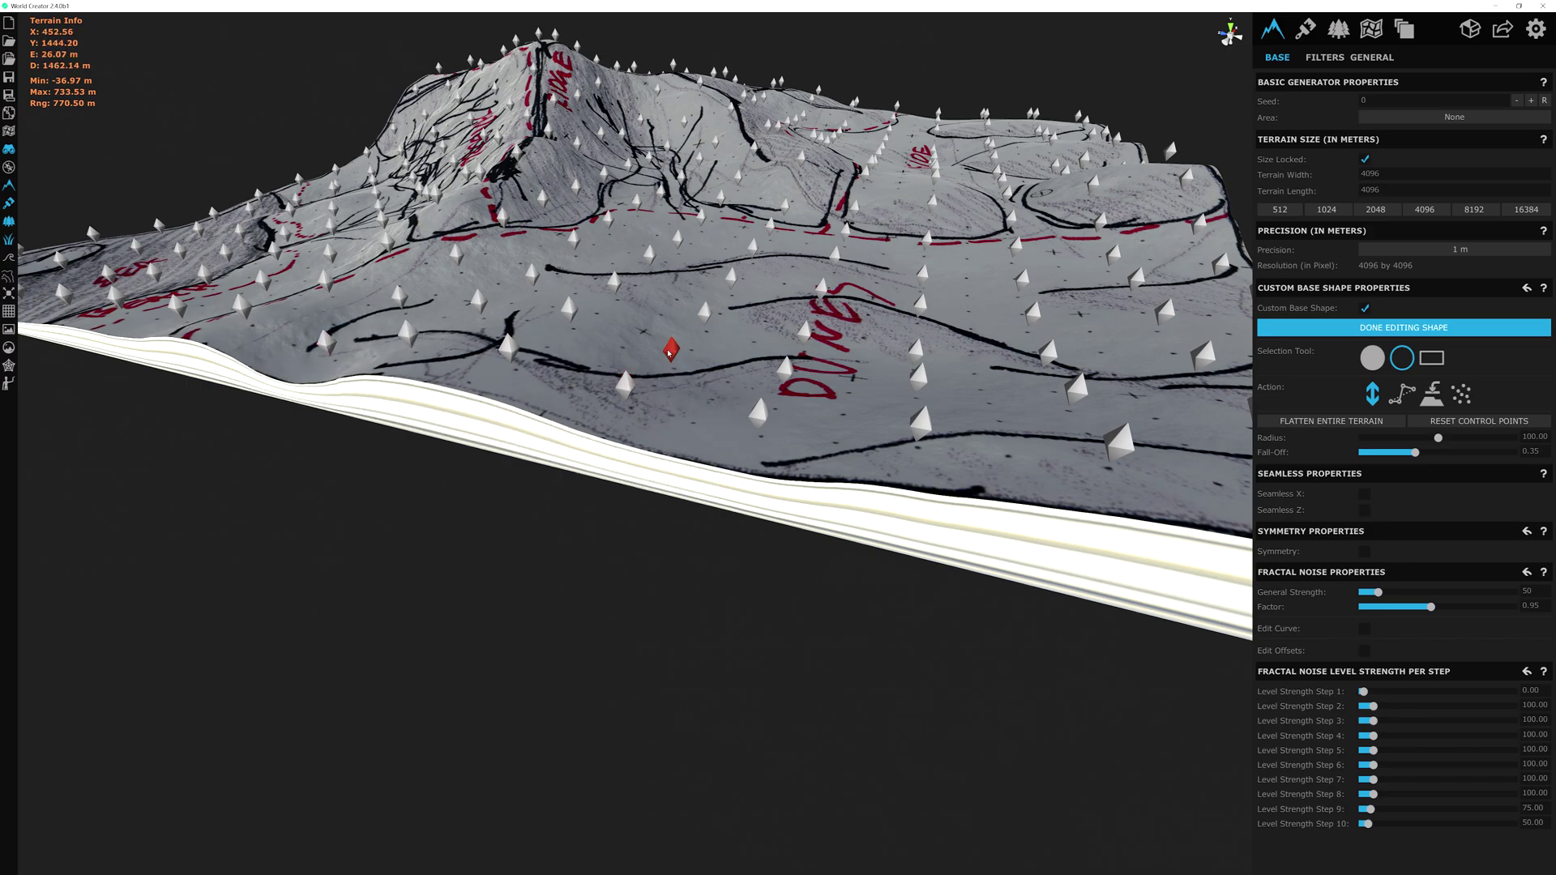
pyautogui.scroll(1, 656, 341)
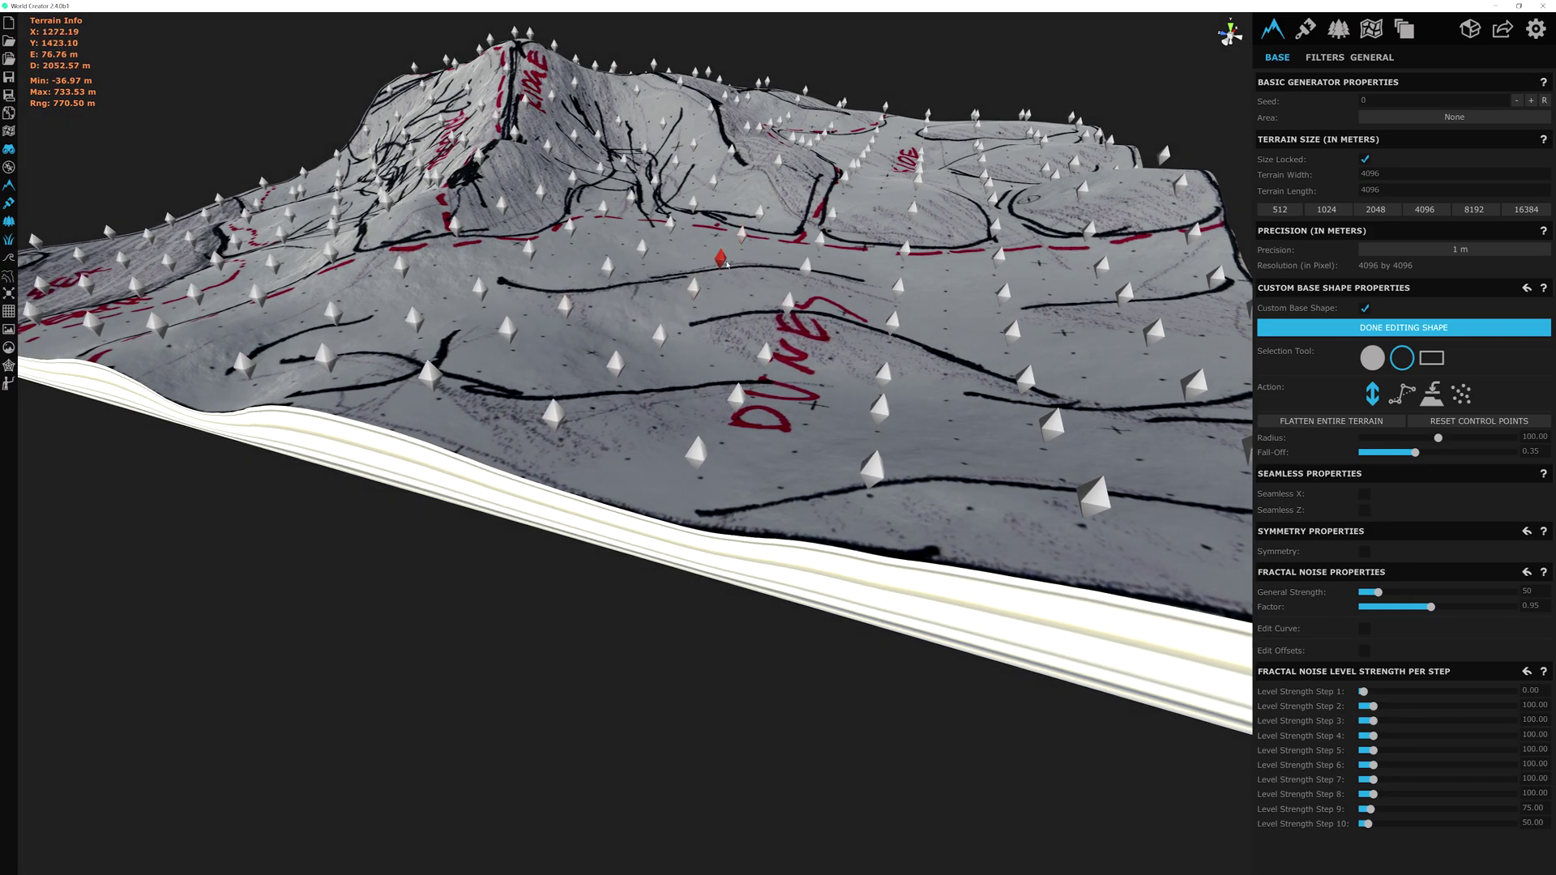
pyautogui.moveTo(879, 330); pyautogui.dragTo(760, 313, button='middle')
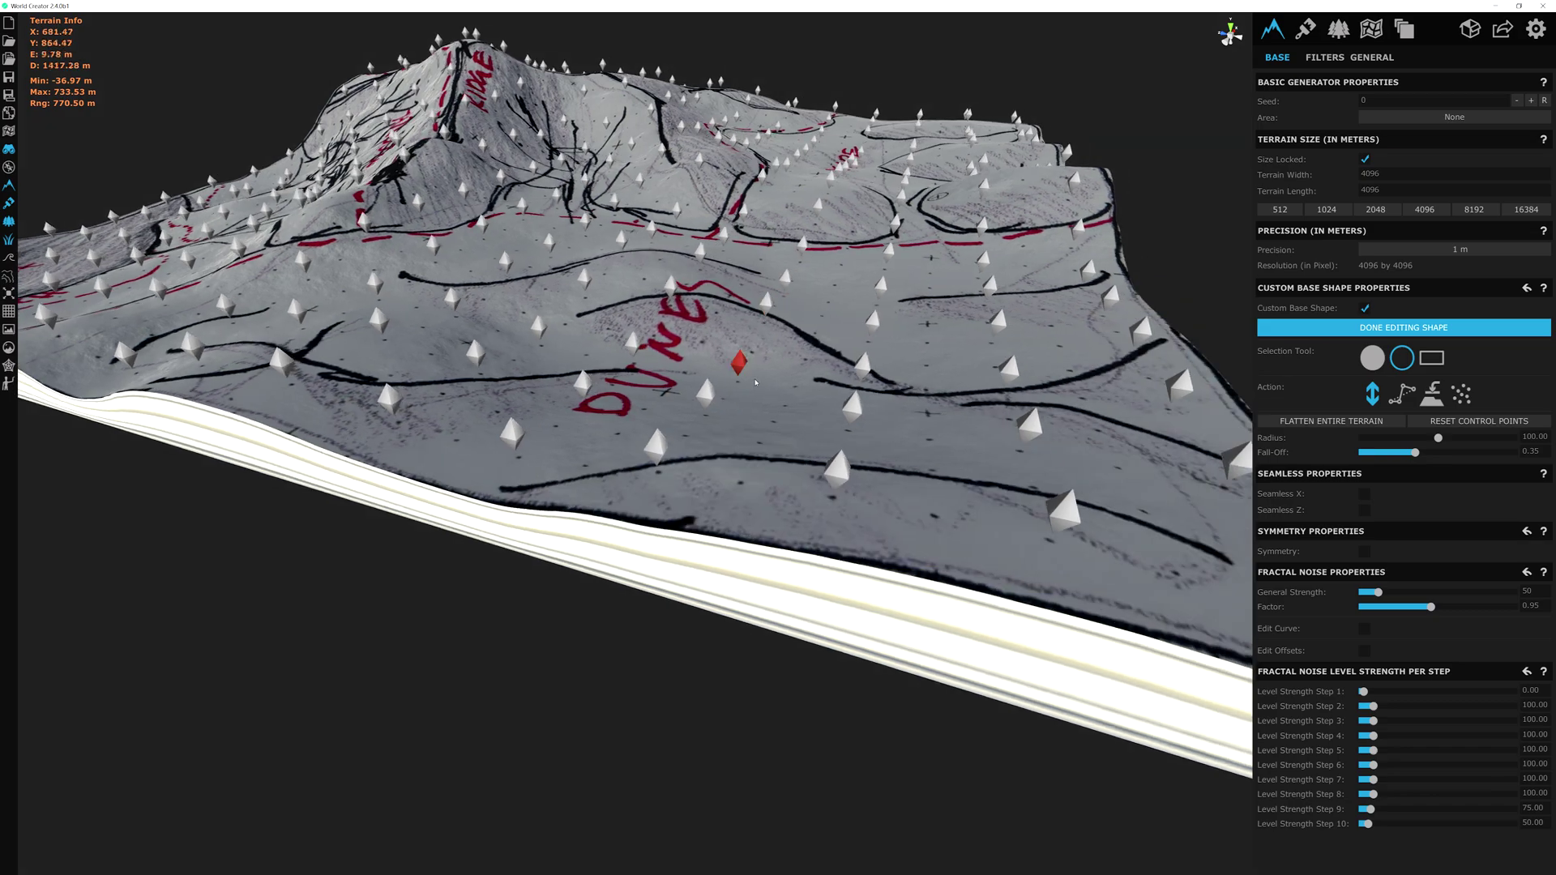
pyautogui.moveTo(939, 499); pyautogui.dragTo(802, 498, button='middle')
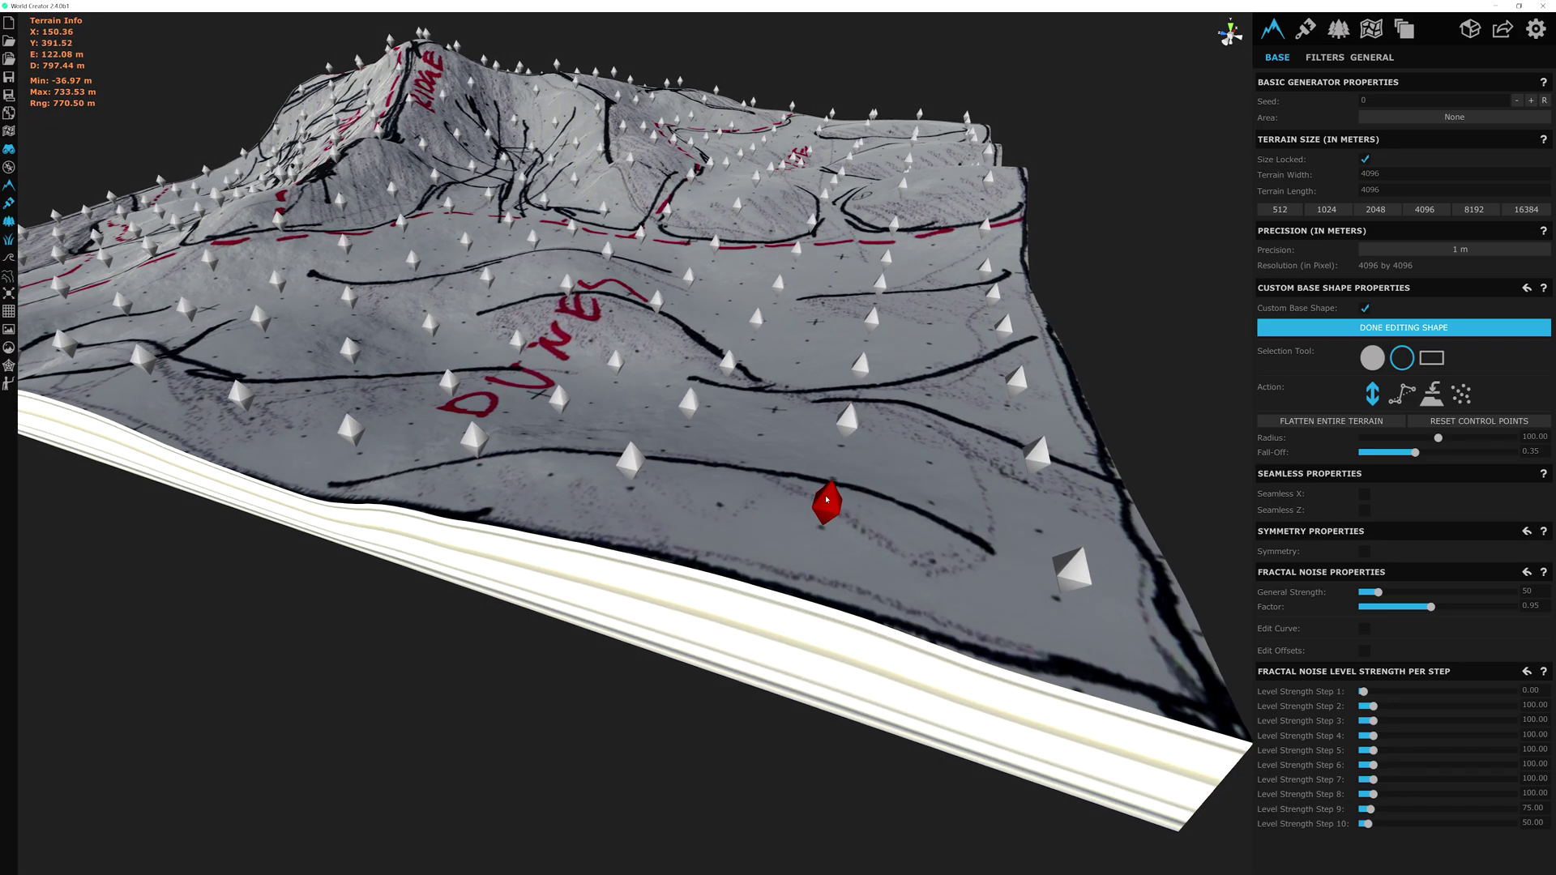
pyautogui.moveTo(867, 369); pyautogui.dragTo(798, 379, button='middle')
pyautogui.moveTo(973, 597); pyautogui.dragTo(973, 620)
# - Switch to the smoothing action with a selection radius of 1000 and smooth the control points across the dunes and adjoining hillside
pyautogui.keyDown('alt'); pyautogui.moveTo(616, 397); pyautogui.dragTo(641, 419); pyautogui.keyUp('alt')
pyautogui.click(1432, 393)
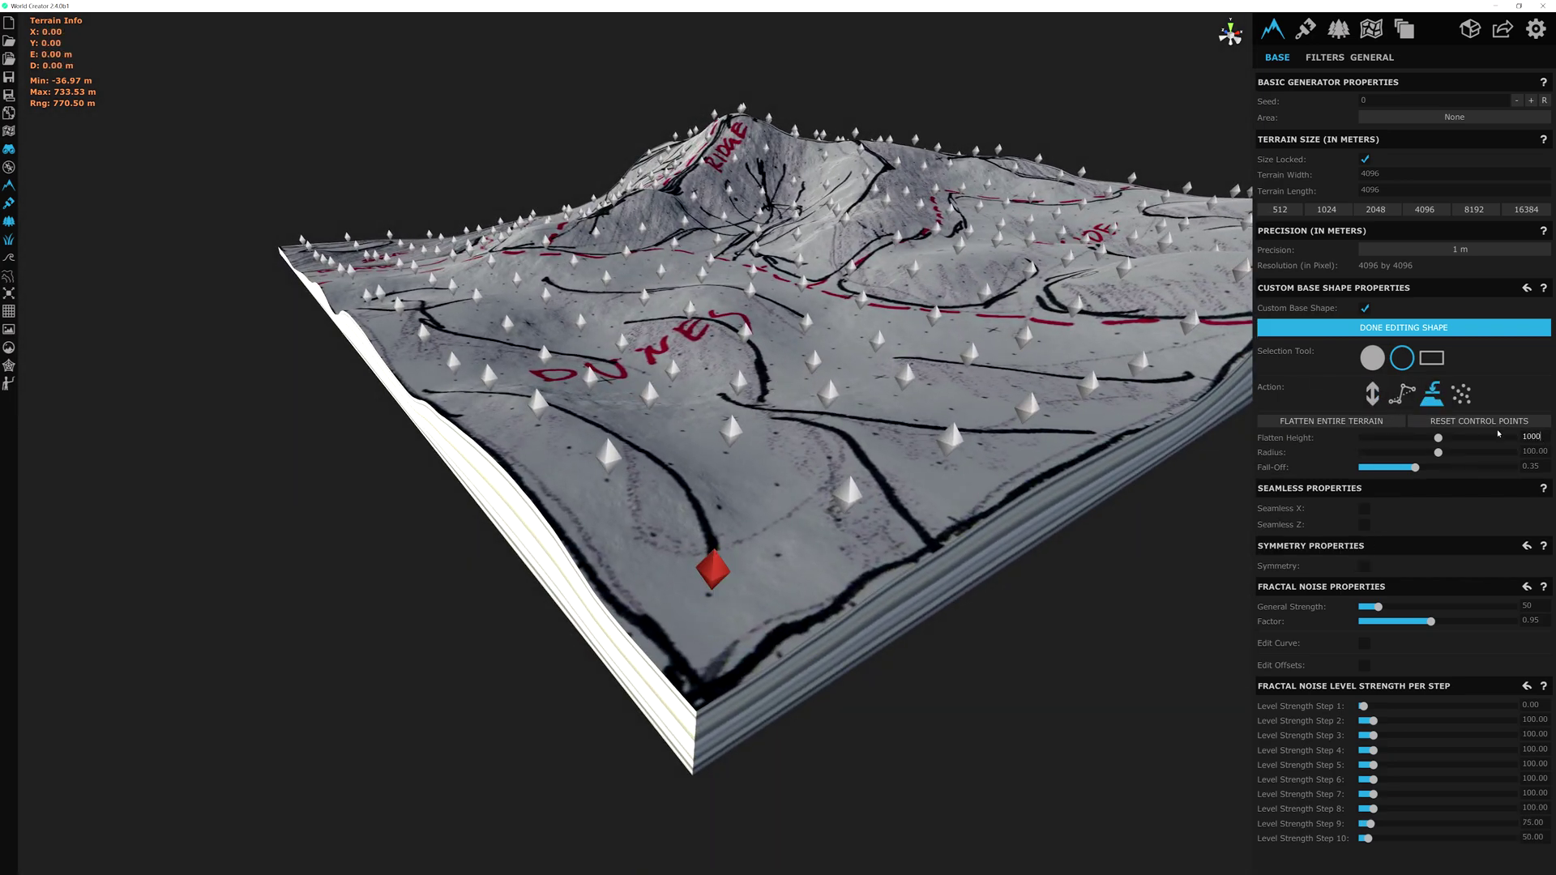
pyautogui.click(1404, 394)
pyautogui.write('0')
pyautogui.press('Return')
pyautogui.scroll(3, 561, 359)
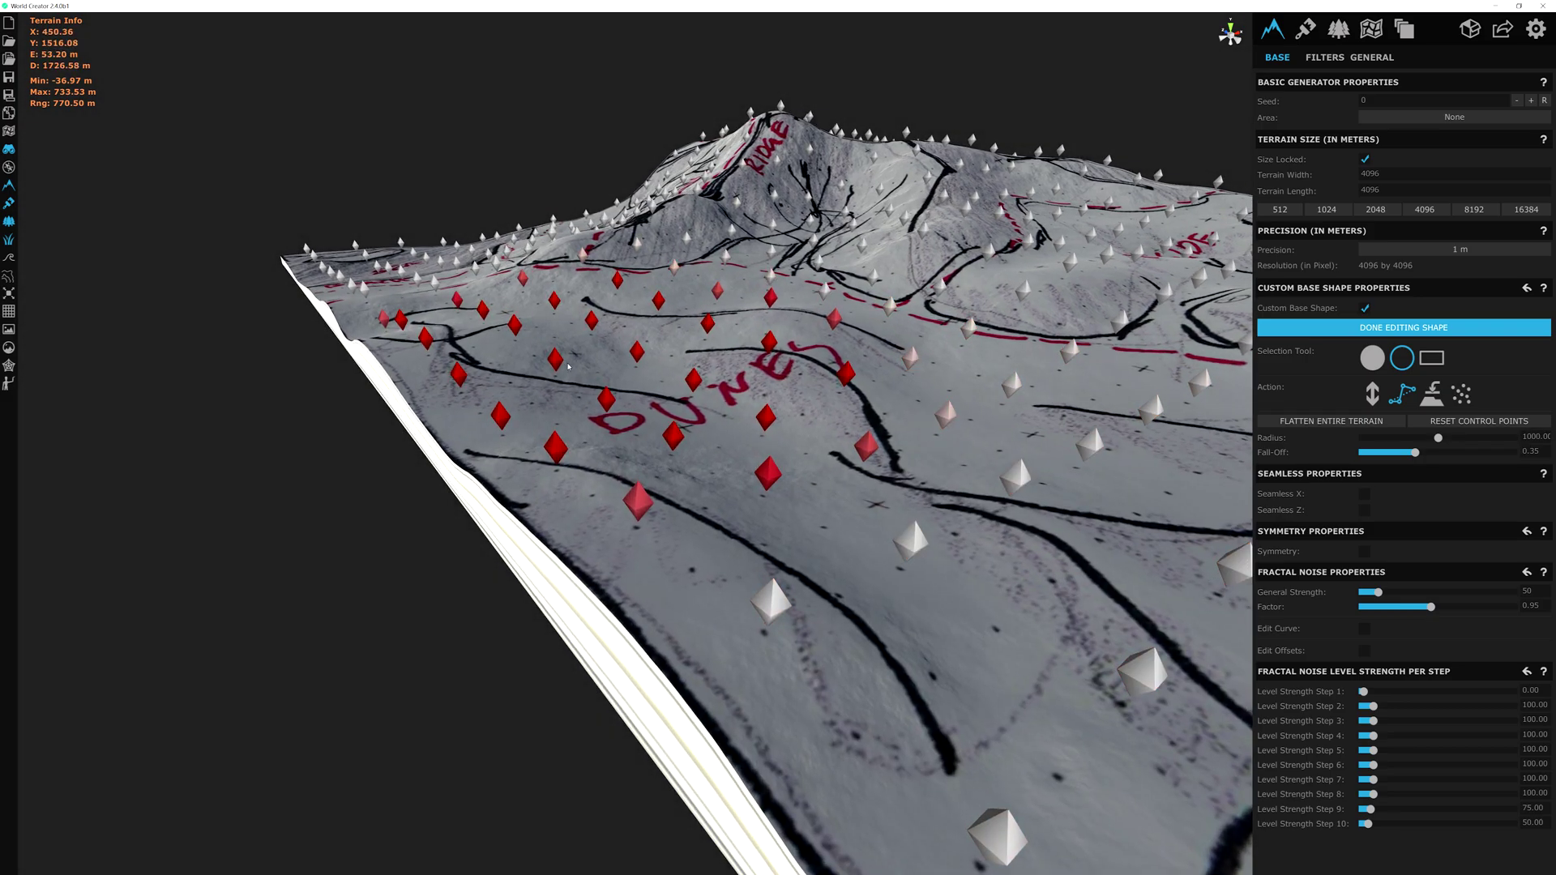
pyautogui.scroll(-3, 561, 359)
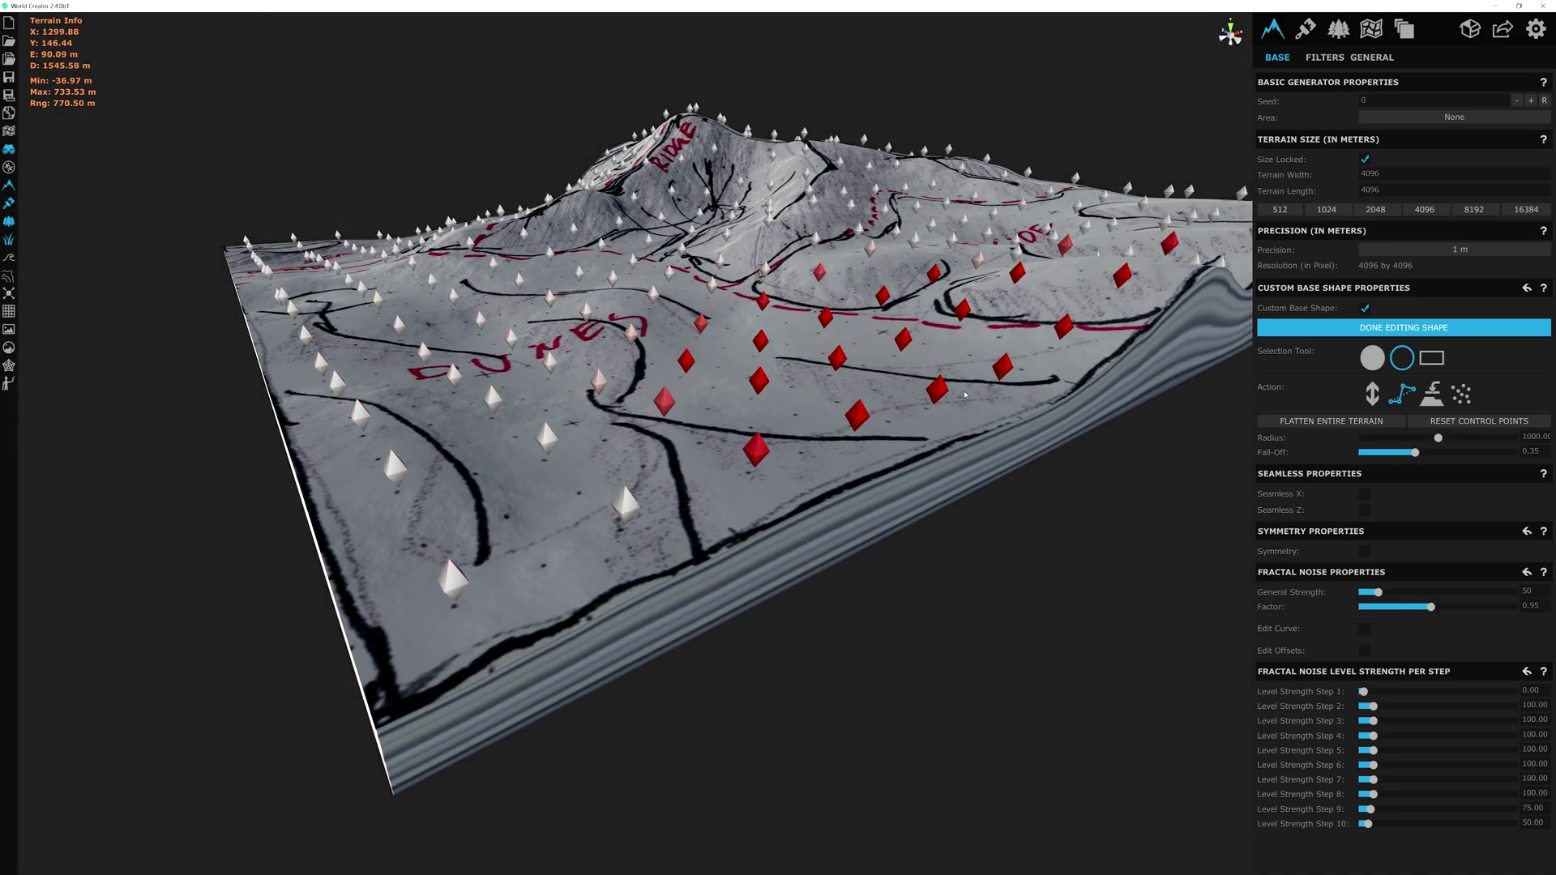
pyautogui.scroll(5, 416, 444)
pyautogui.scroll(2, 417, 444)
pyautogui.scroll(-8, 236, 441)
# - Finish editing the custom base shape and review the whole terrain from the hillside end
pyautogui.click(1302, 329)
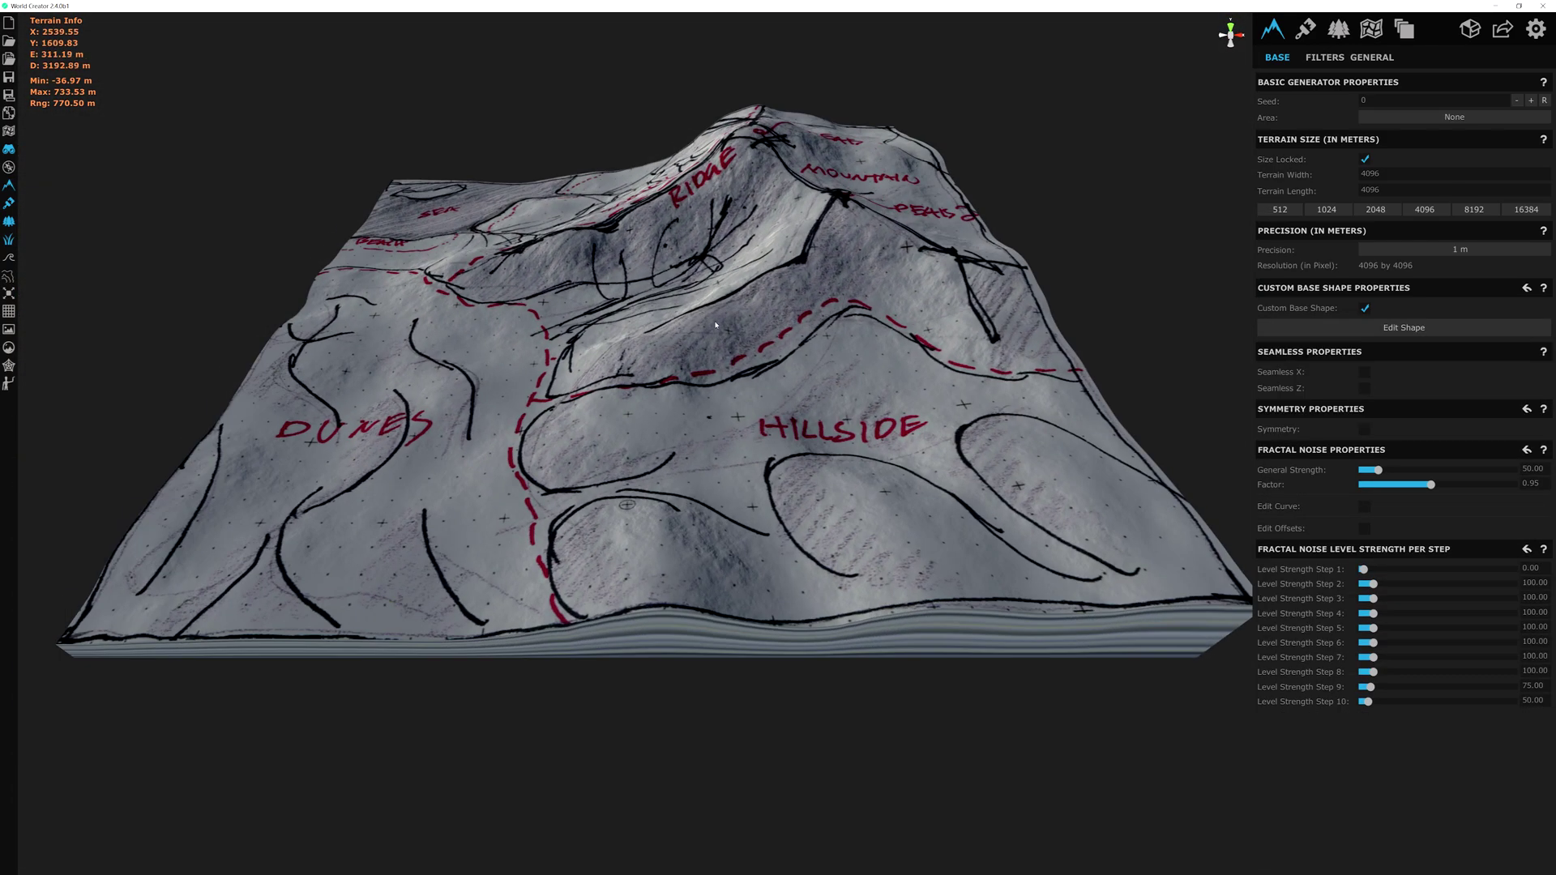
pyautogui.moveTo(737, 321); pyautogui.dragTo(243, 391)
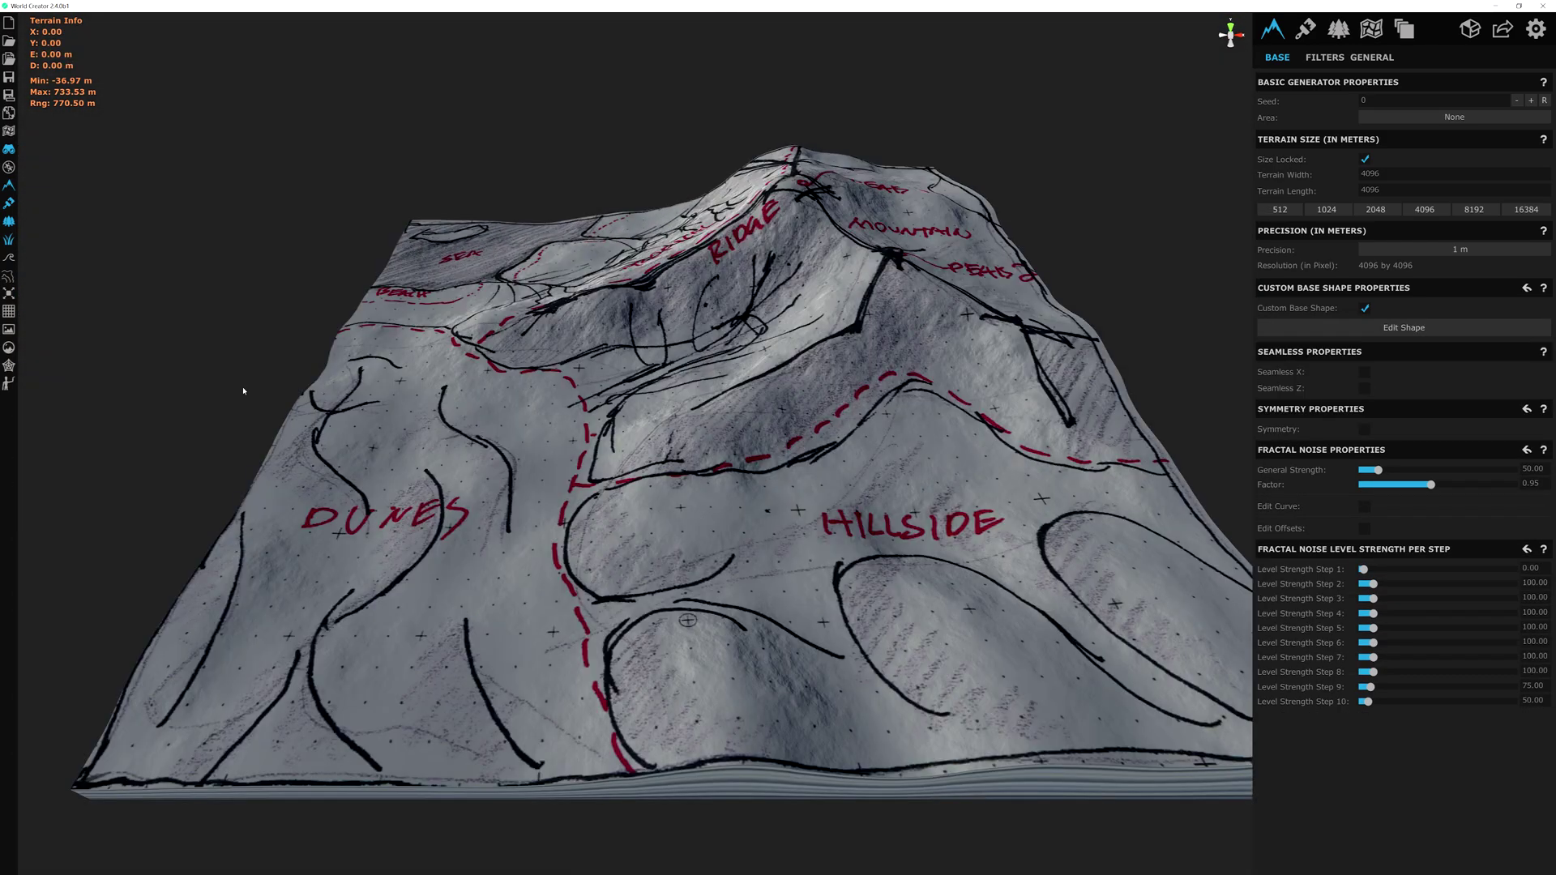